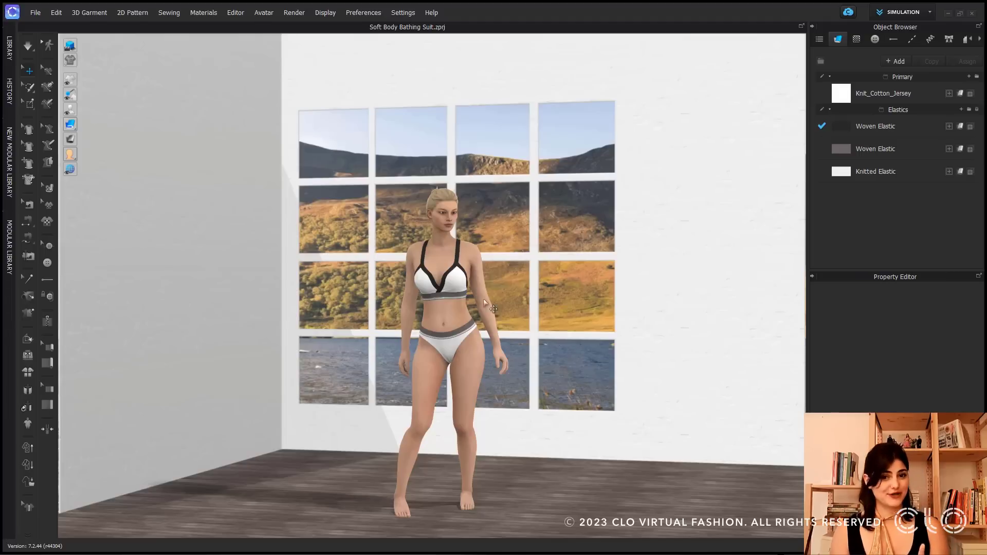
# - Enable Soft Body Simulation on the avatar's torso with a stiffness of 8077 and run the garment simulation
pyautogui.click(455, 310)
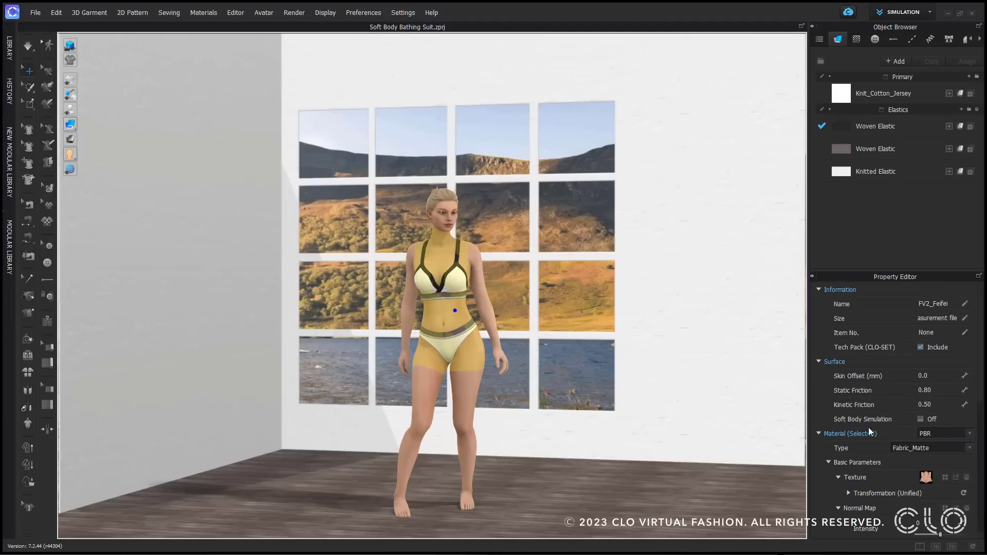
pyautogui.click(920, 419)
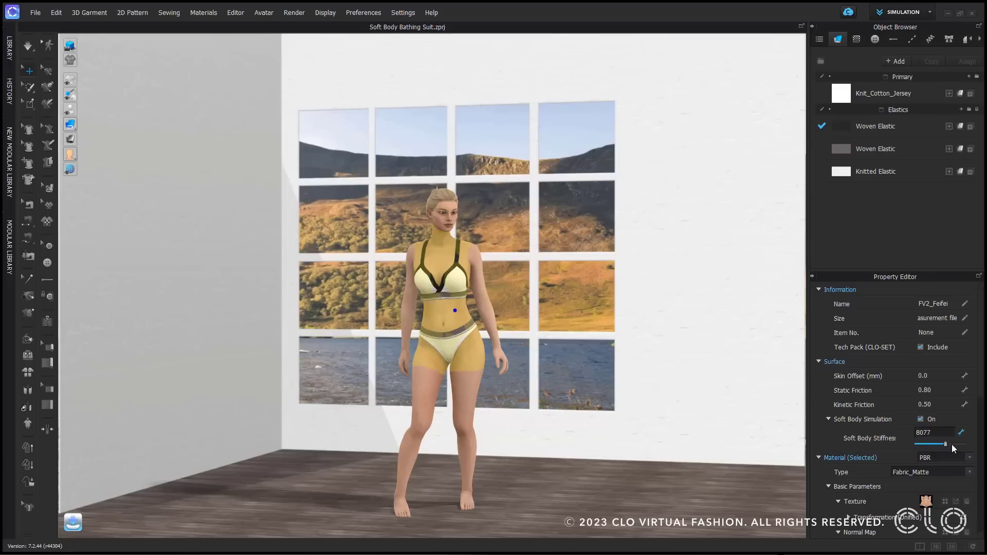
pyautogui.click(628, 359)
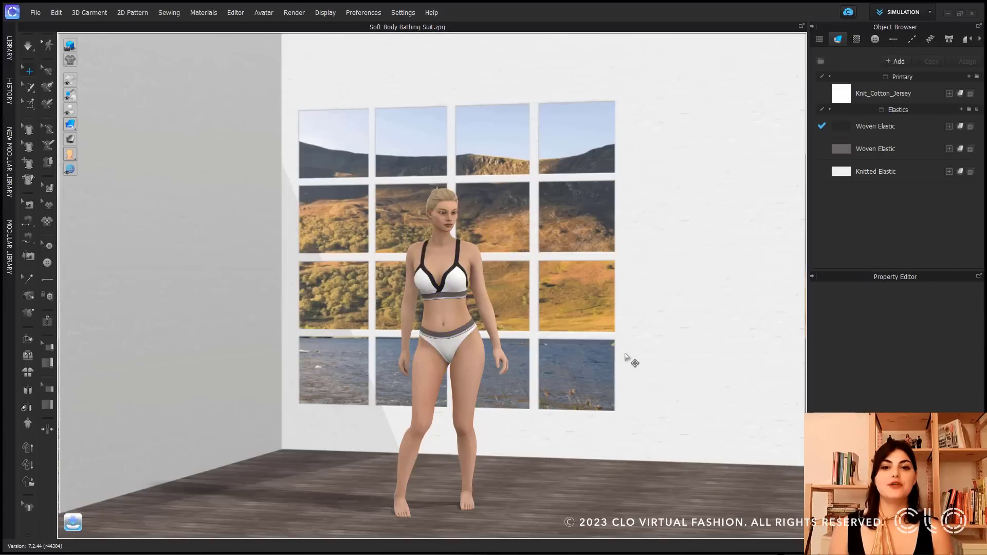
pyautogui.press('q')
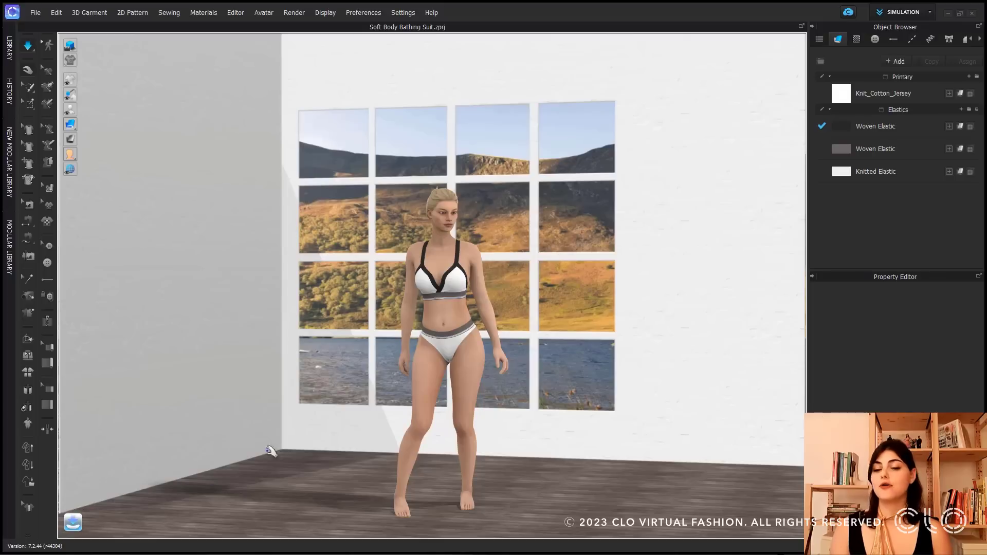
pyautogui.press('space')
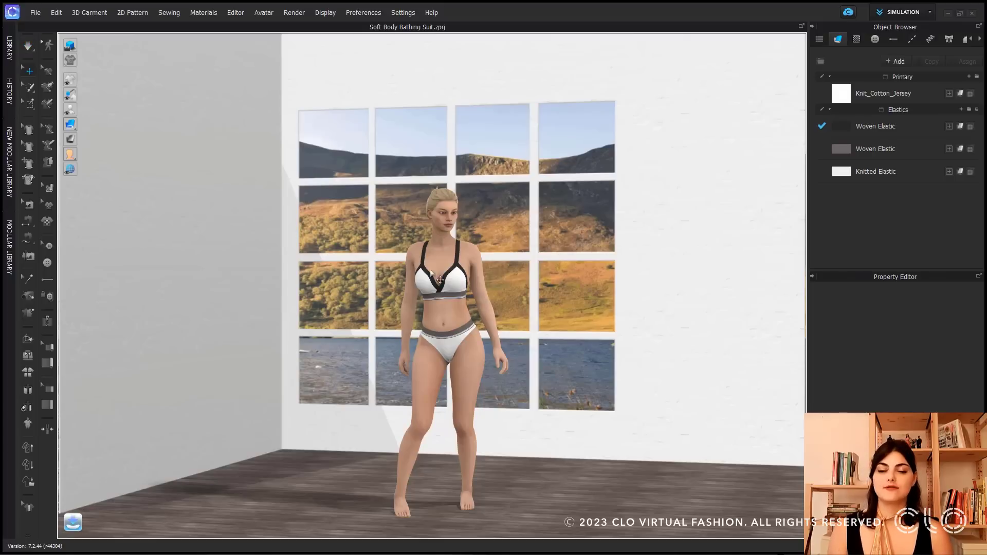
# - Lower the avatar torso's Soft Body Stiffness to 6044 and simulate the garment
pyautogui.click(455, 307)
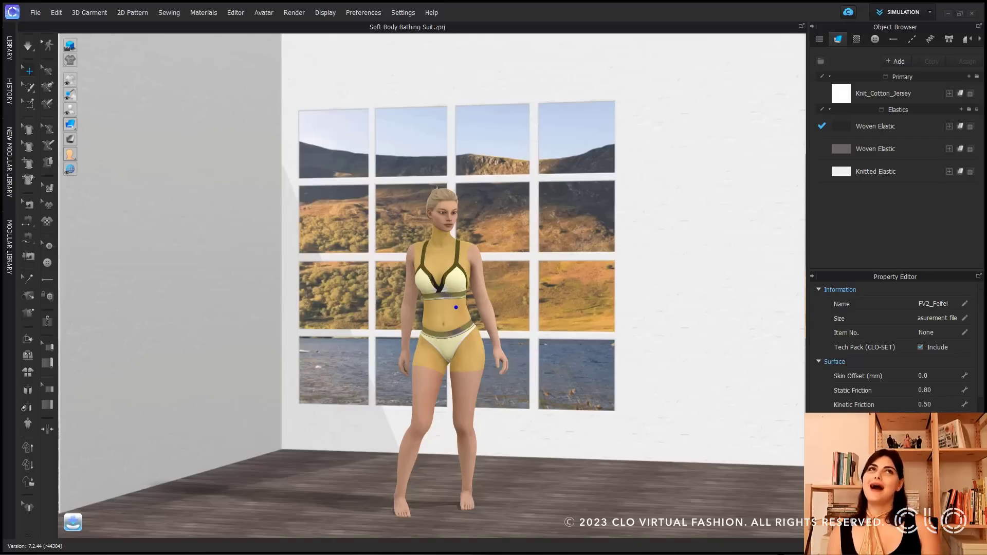
pyautogui.click(643, 411)
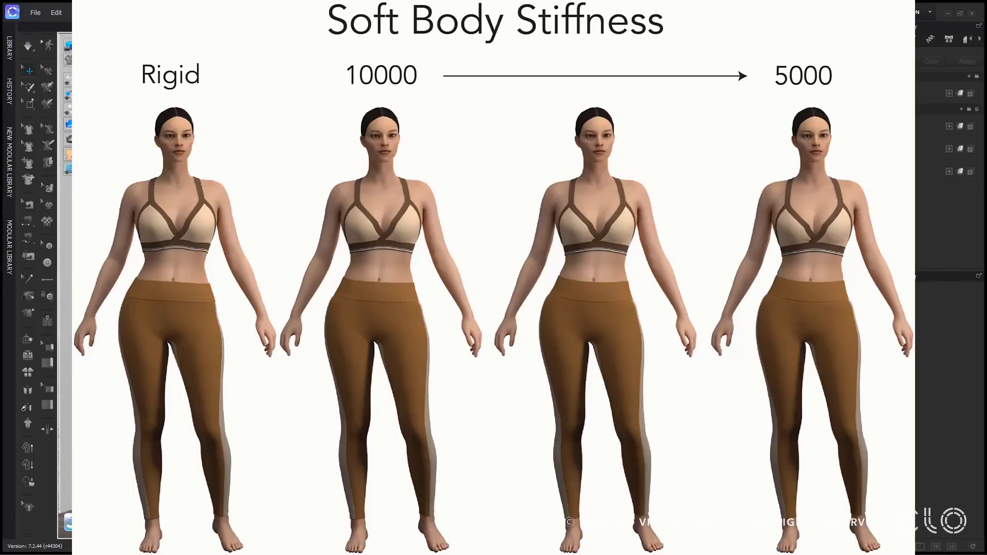
pyautogui.moveTo(946, 443); pyautogui.dragTo(926, 447)
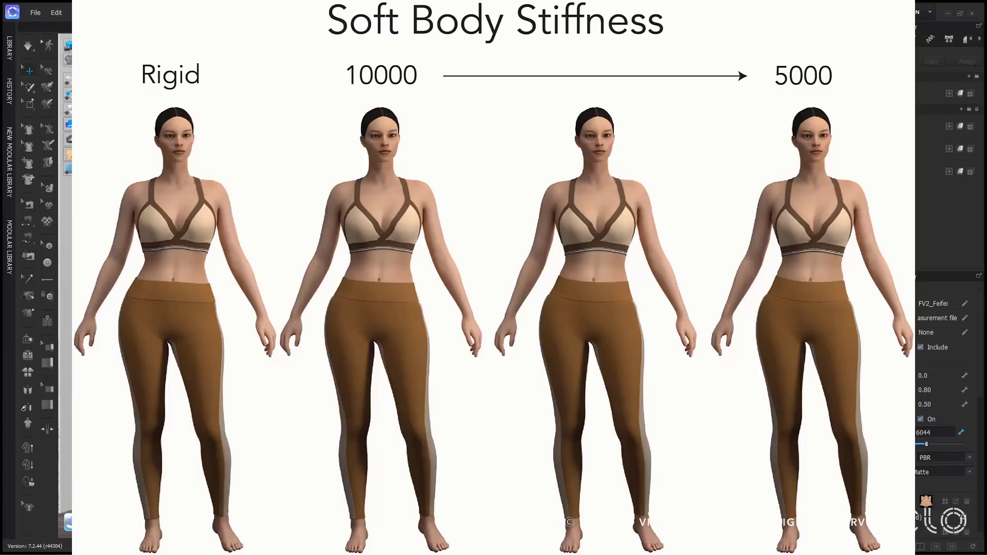
pyautogui.press('space')
pyautogui.press('space')
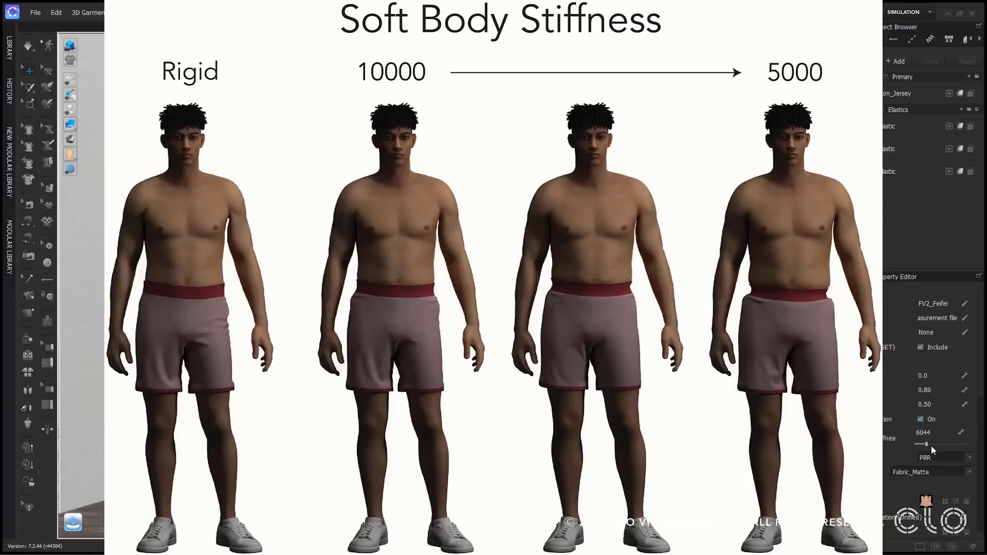
# - Reduce the Soft Body Stiffness to its minimum and run the simulation again
pyautogui.moveTo(925, 446)
pyautogui.mouseDown()
pyautogui.moveTo(907, 447)
pyautogui.moveTo(927, 447)
pyautogui.moveTo(916, 445)
pyautogui.mouseUp()
pyautogui.press('space')
pyautogui.press('space')
# - Raise the Soft Body Stiffness to 10000 and simulate the bathing suit on the avatar
pyautogui.moveTo(917, 444); pyautogui.dragTo(966, 445)
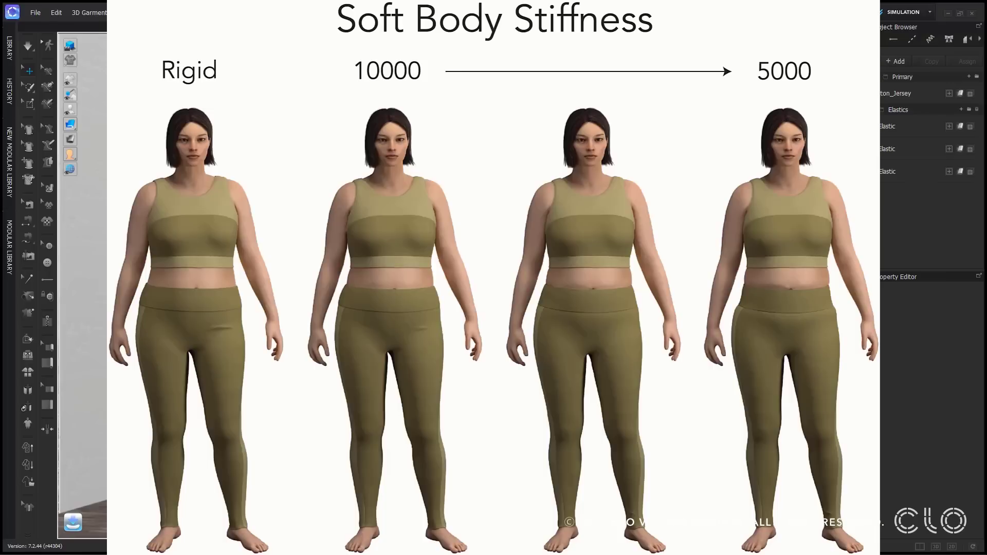
pyautogui.press('space')
pyautogui.press('space')
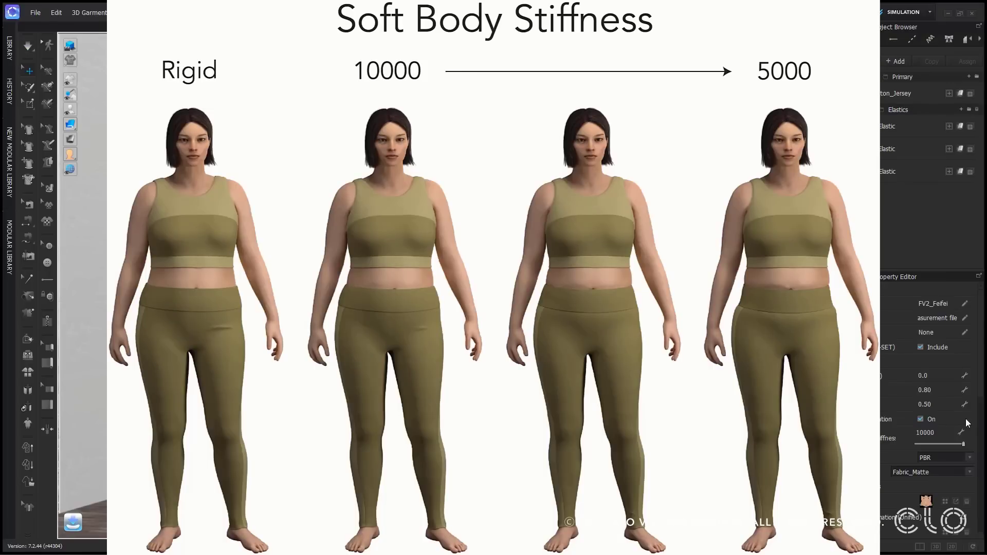
# - Turn off Soft Body Simulation for the avatar's torso and simulate the bathing suit on the rigid body
pyautogui.click(921, 420)
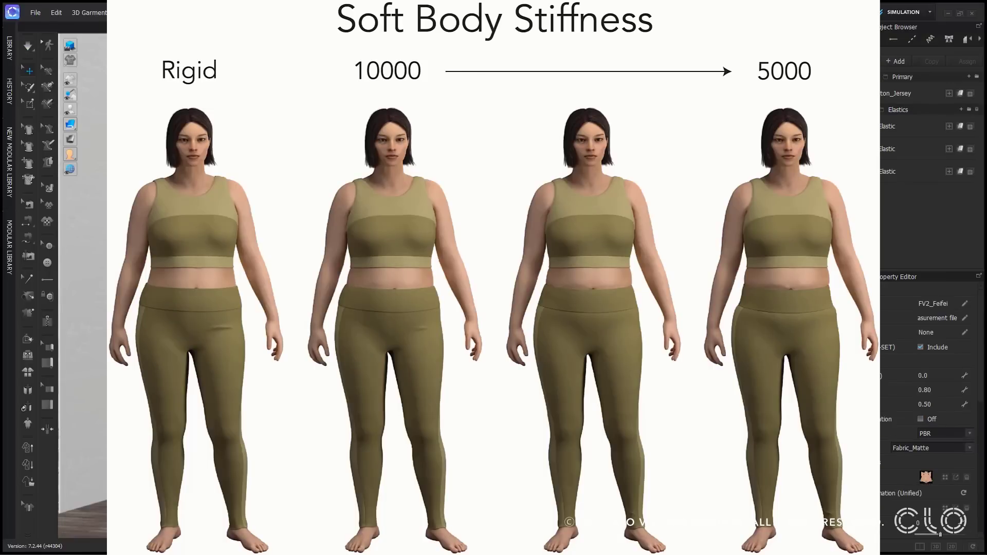
pyautogui.press('space')
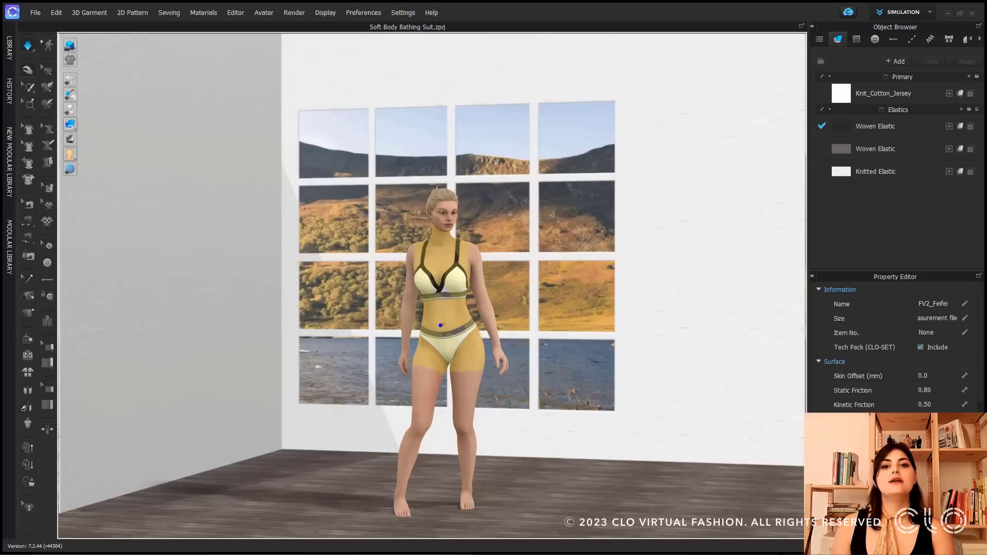
pyautogui.press('space')
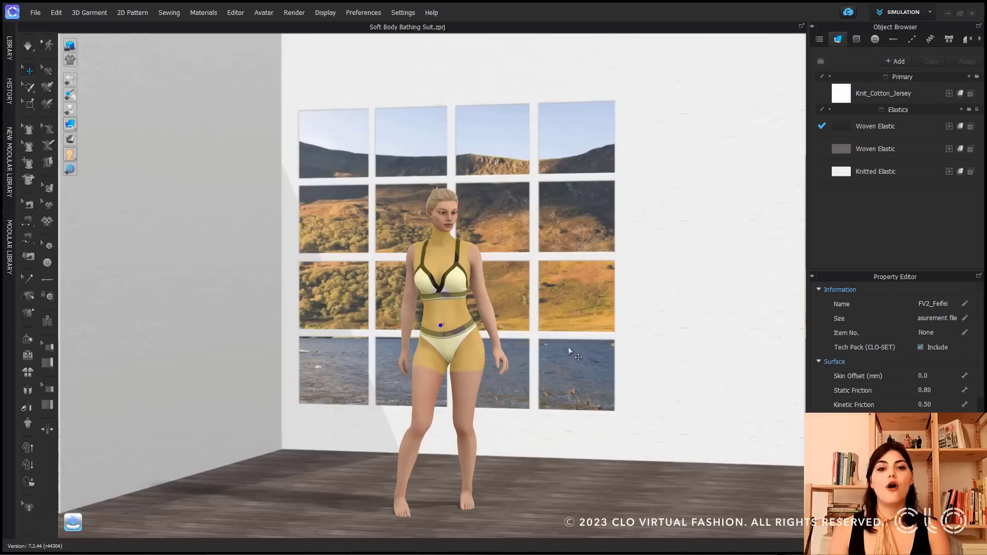
# - Deselect the avatar and run the garment simulation once more
pyautogui.click(640, 307)
pyautogui.press('space')
pyautogui.press('space')
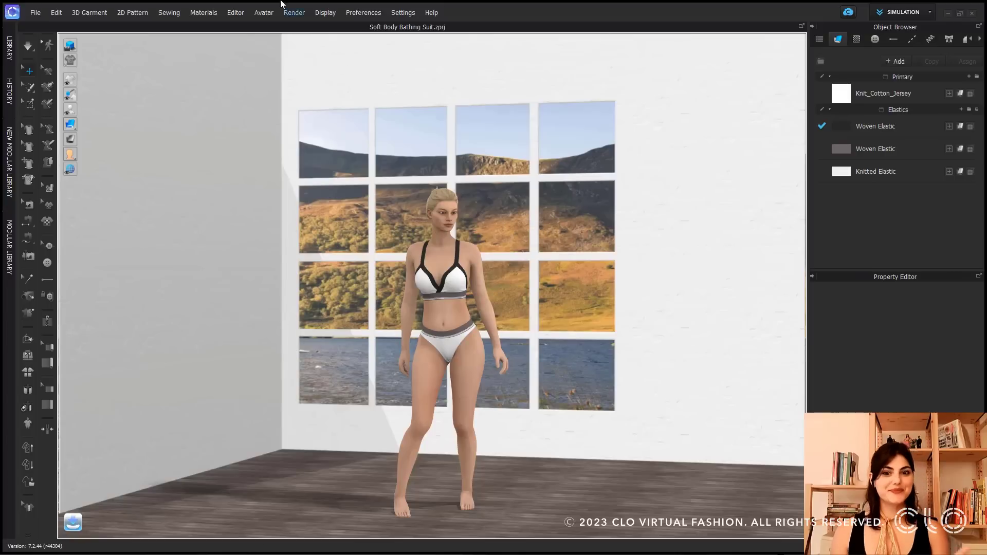
pyautogui.click(264, 12)
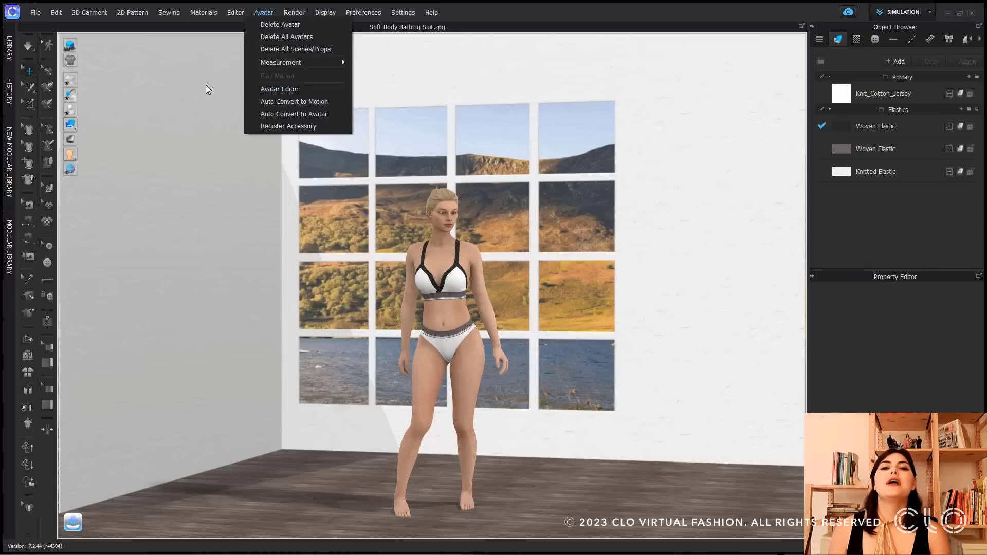
pyautogui.click(492, 88)
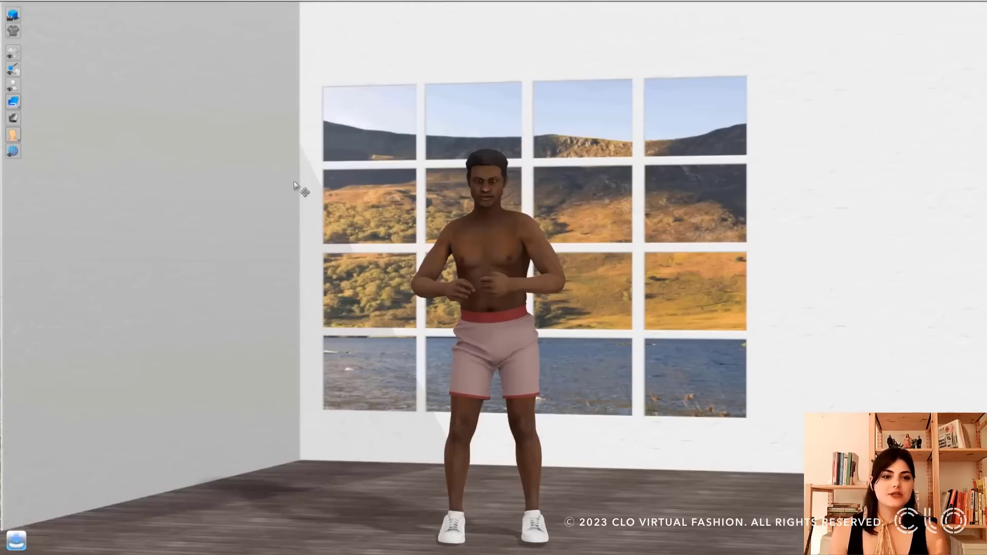
pyautogui.click(14, 118)
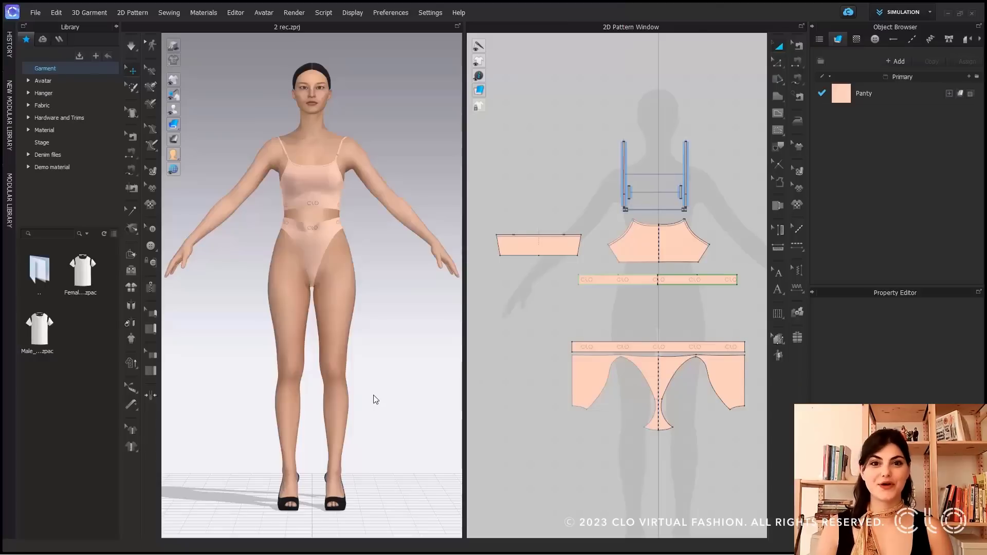
# - Open the Elastic folder of the Fabric library to reach the knitted and woven elastic fabrics
pyautogui.scroll(5, 330, 213)
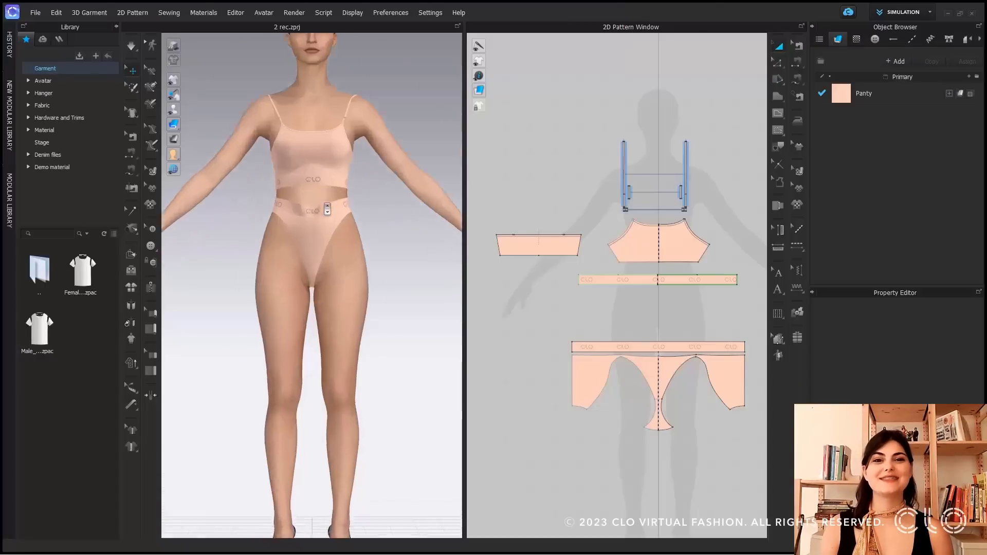
pyautogui.moveTo(330, 203); pyautogui.dragTo(341, 347, button='middle')
pyautogui.moveTo(341, 348)
pyautogui.mouseDown(button='right')
pyautogui.moveTo(342, 319)
pyautogui.moveTo(317, 337)
pyautogui.moveTo(283, 327)
pyautogui.moveTo(352, 341)
pyautogui.moveTo(344, 329)
pyautogui.mouseUp(button='right')
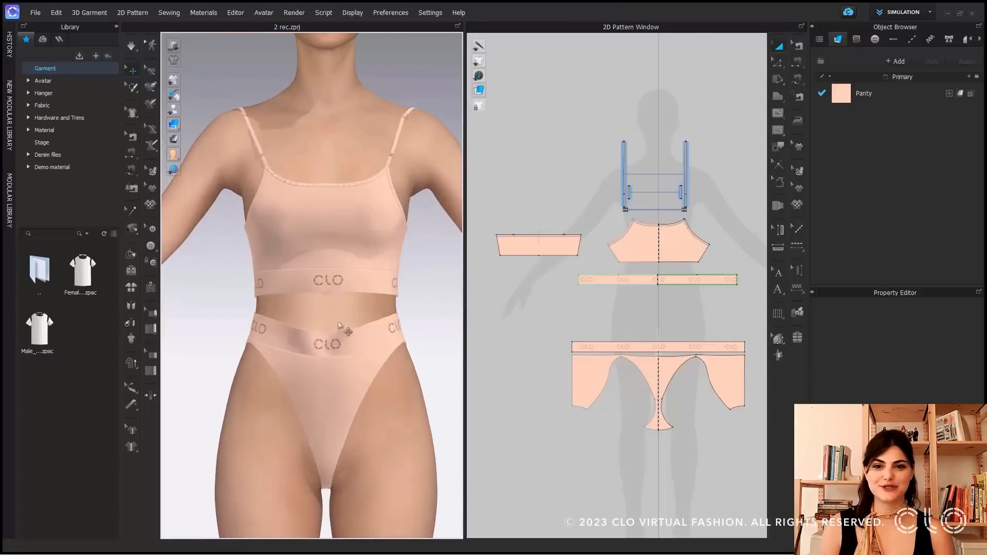
pyautogui.click(68, 105)
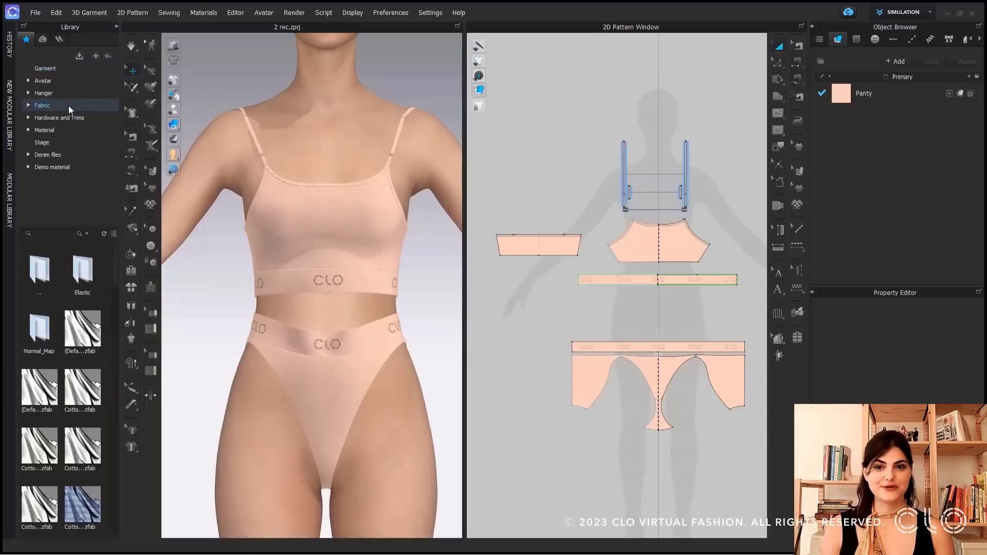
pyautogui.doubleClick(94, 267)
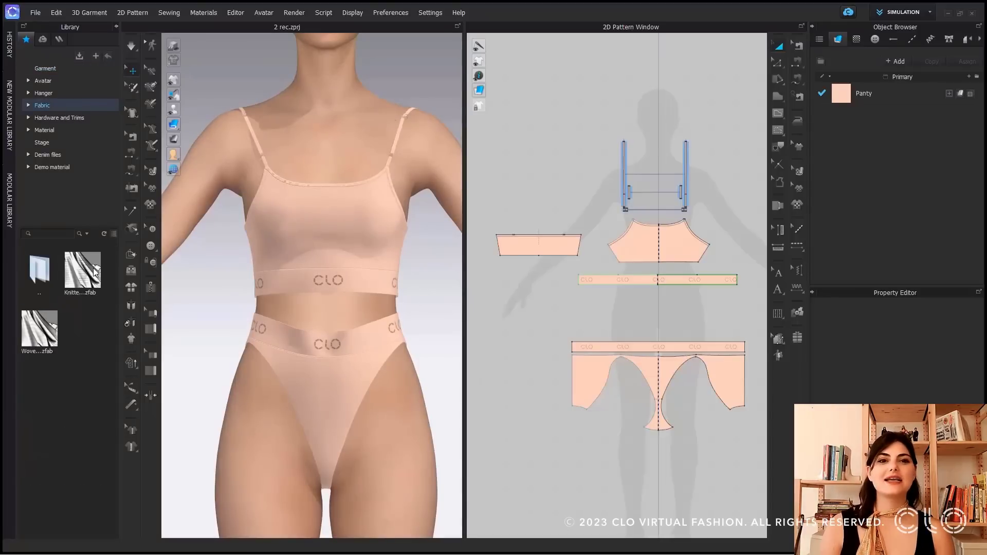
pyautogui.moveTo(93, 272)
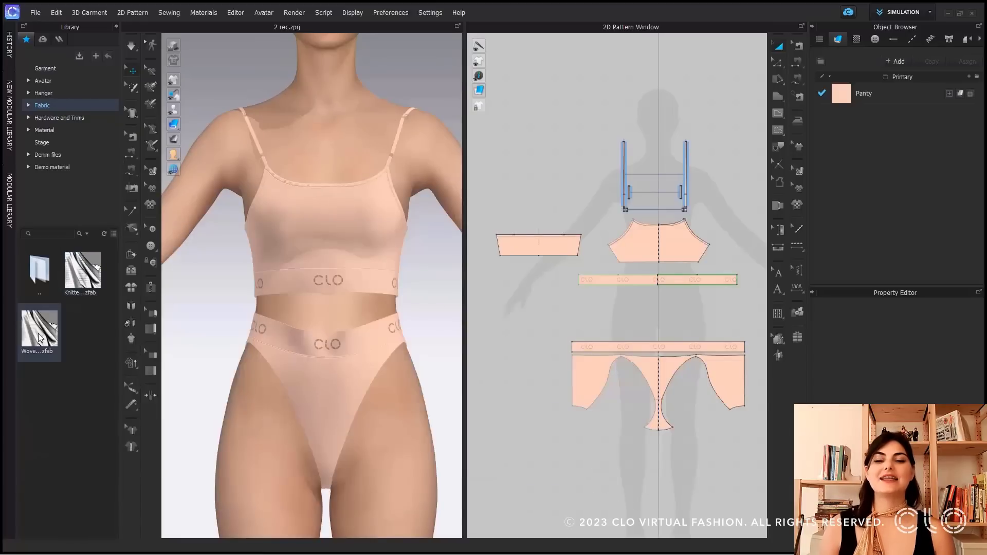
pyautogui.moveTo(40, 338)
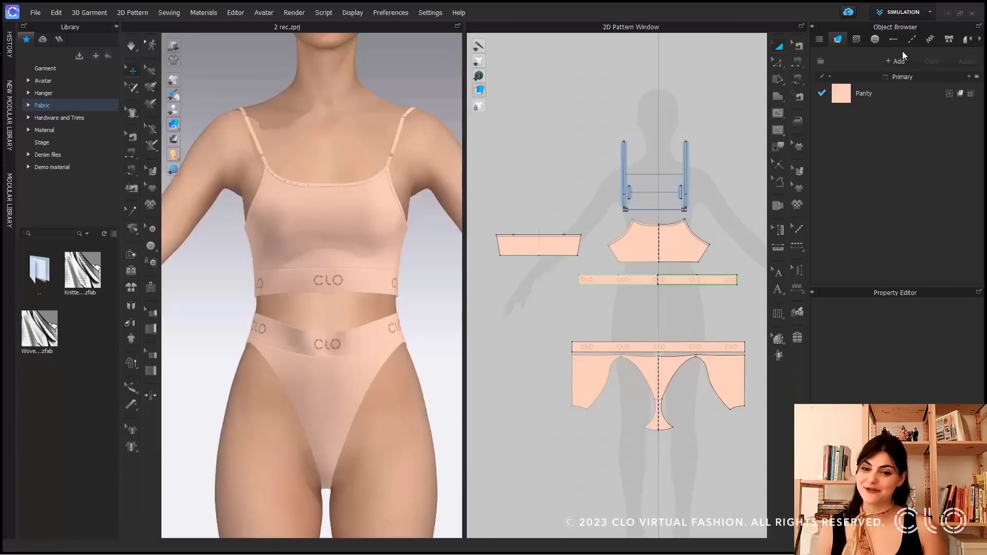
# - Create a fabric group named Trims and add the Knitted Elastic fabric from the library to it
pyautogui.click(822, 62)
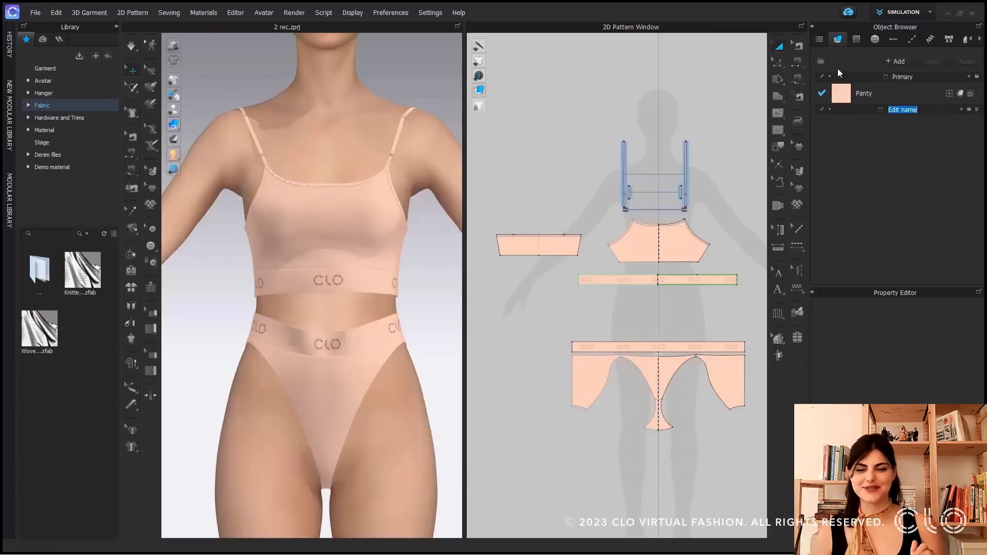
pyautogui.write('Trims')
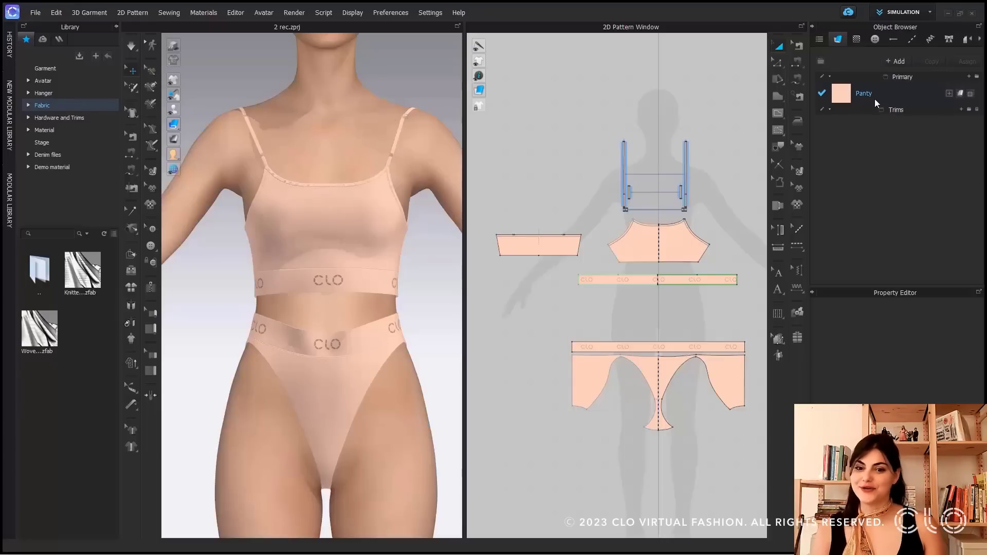
pyautogui.moveTo(82, 270); pyautogui.dragTo(875, 137)
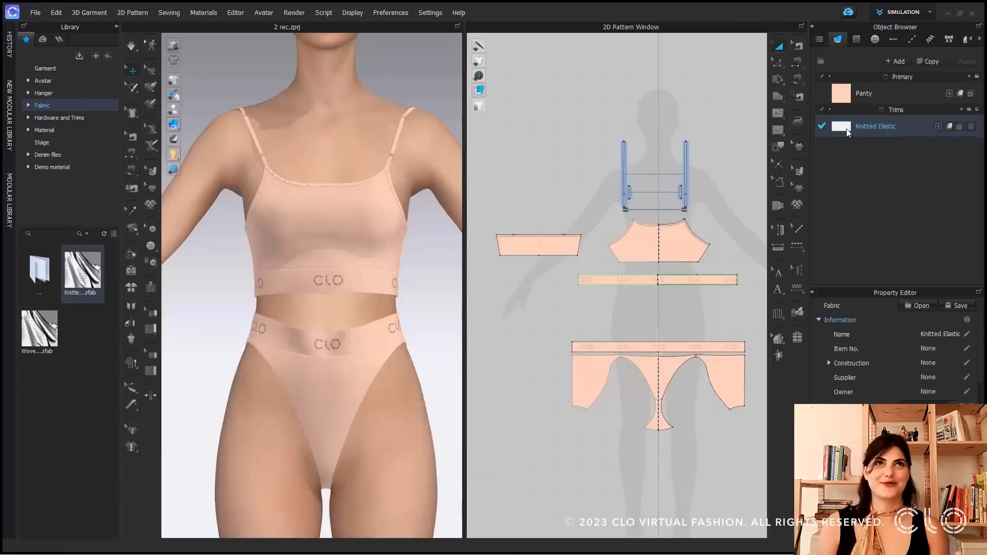
# - Apply the Knitted Elastic fabric to the logo band at the lower edge of the top
pyautogui.moveTo(848, 130); pyautogui.dragTo(660, 280)
pyautogui.scroll(8, 350, 280)
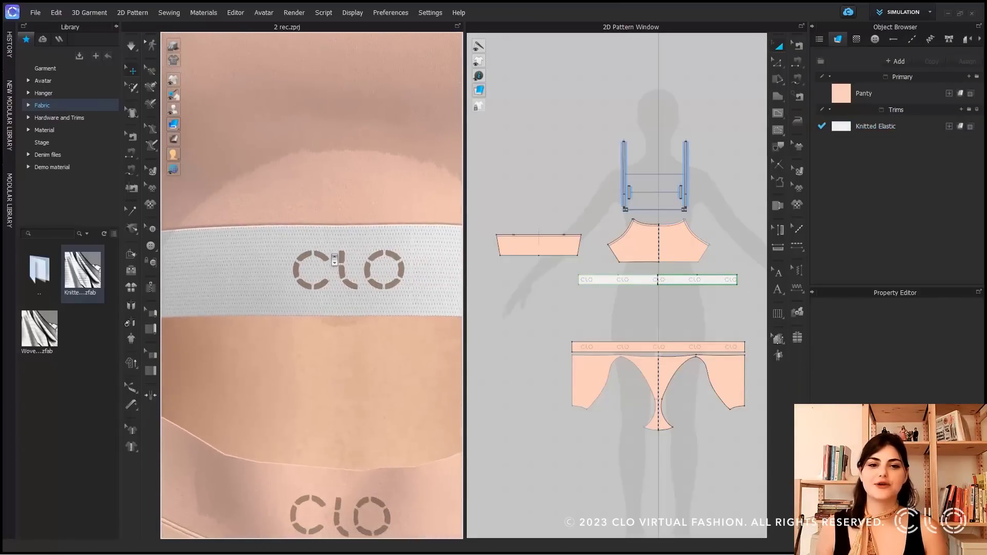
pyautogui.scroll(-10, 334, 257)
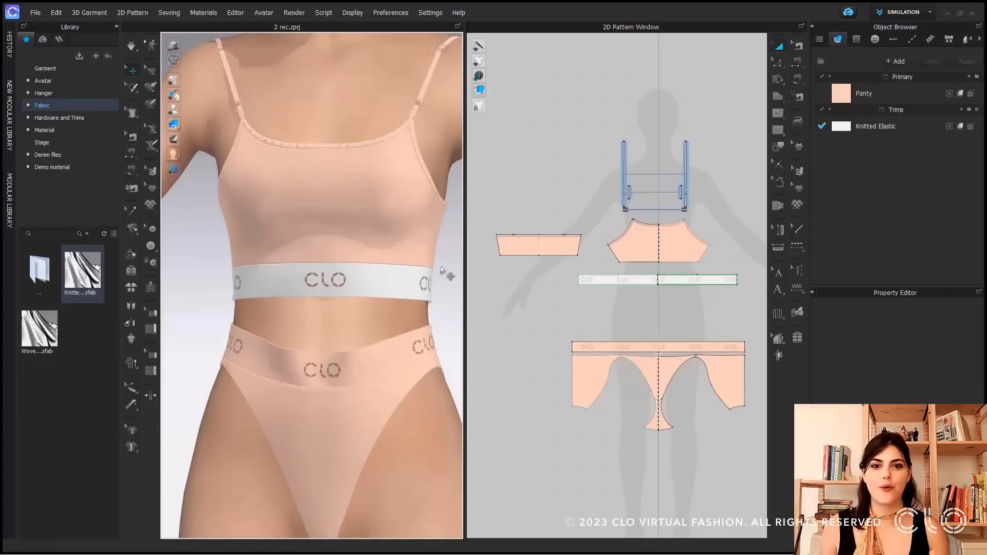
# - Add the Woven Elastic fabric to the Trims group and apply it to the panty's logo waistband
pyautogui.press('2')
pyautogui.moveTo(56, 318); pyautogui.dragTo(306, 267)
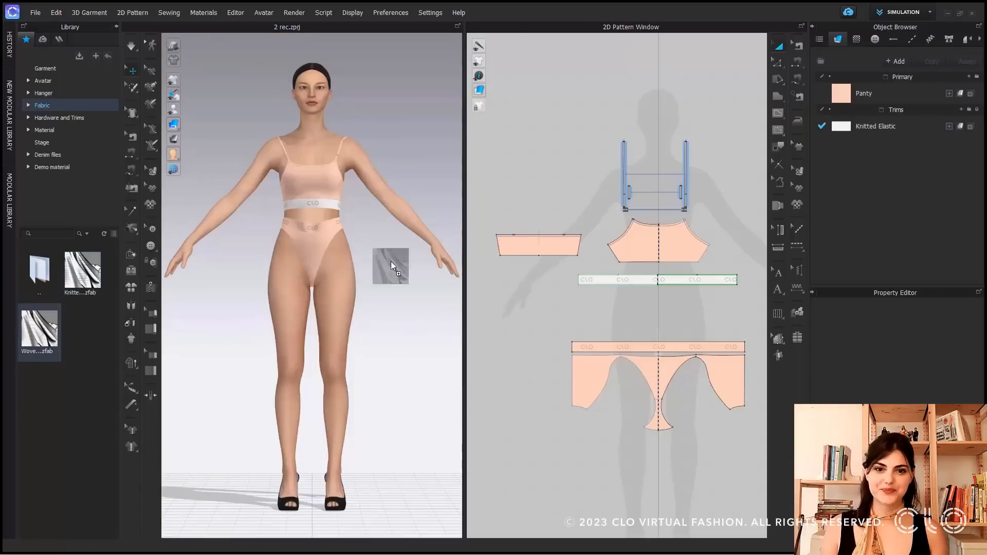
pyautogui.moveTo(864, 153); pyautogui.dragTo(632, 347)
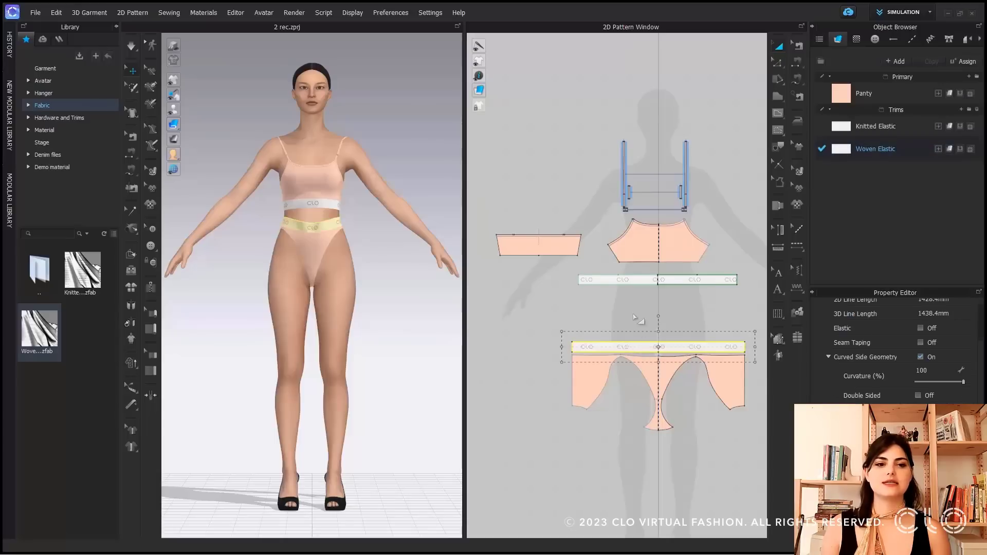
pyautogui.scroll(5, 363, 211)
pyautogui.scroll(5, 340, 210)
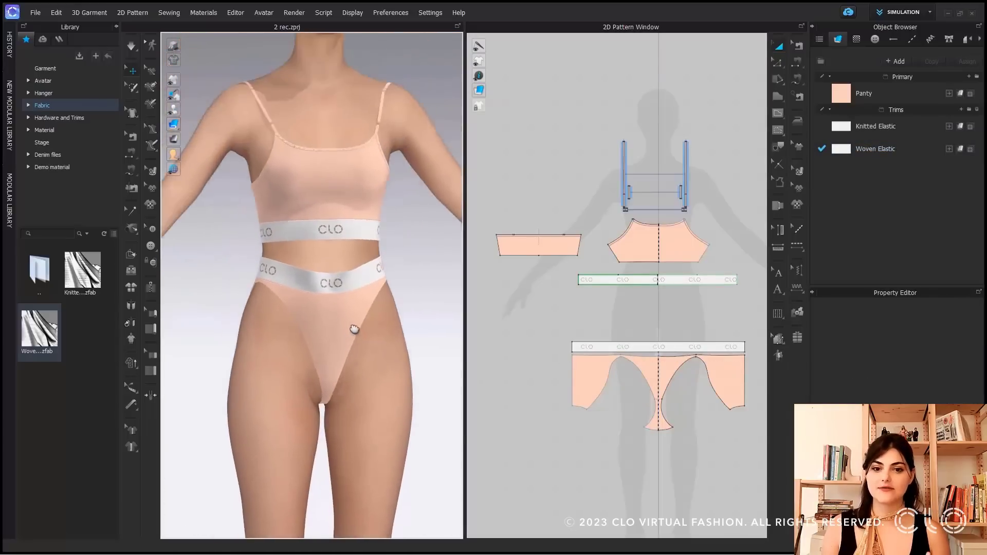
pyautogui.moveTo(335, 304); pyautogui.dragTo(360, 313, button='right')
# - Change the Woven Elastic fabric's color to a near-black shade
pyautogui.click(875, 148)
pyautogui.scroll(-5, 894, 354)
pyautogui.moveTo(426, 150); pyautogui.dragTo(306, 166)
pyautogui.click(444, 401)
pyautogui.click(450, 249)
# - With the stress map displayed on the garment, set the Knitted Elastic fabric's Strength to 85 and Stiffness to 100 and simulate
pyautogui.moveTo(449, 249); pyautogui.dragTo(422, 251, button='right')
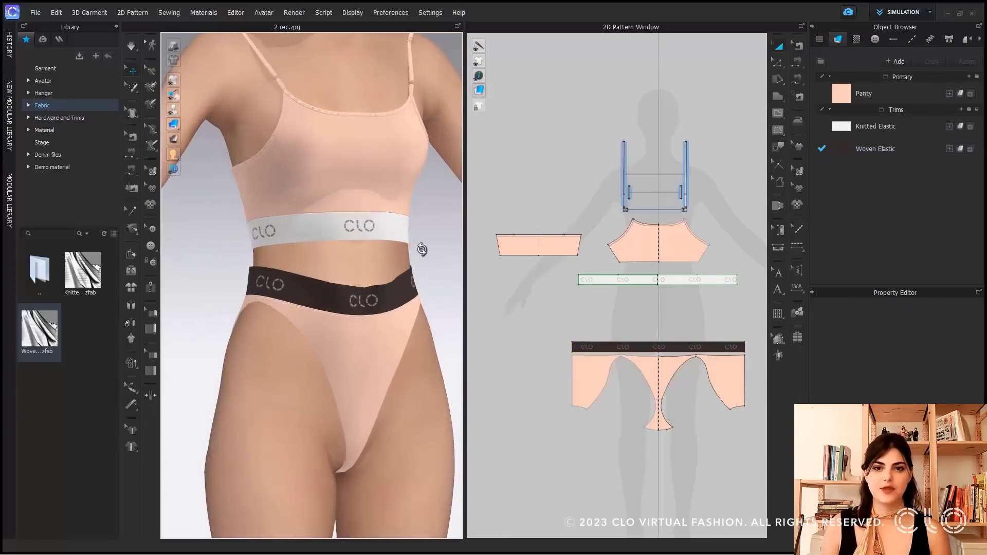
pyautogui.click(176, 141)
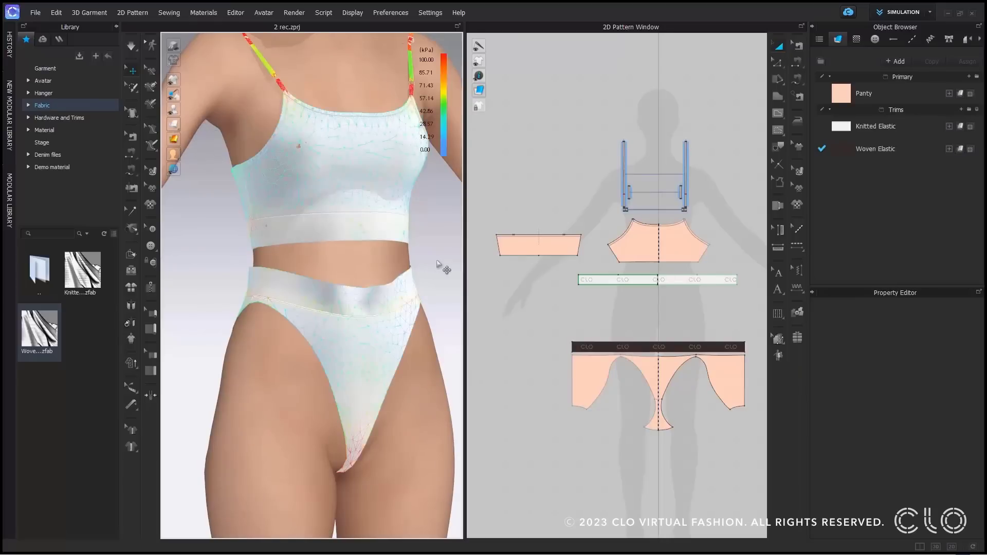
pyautogui.click(875, 126)
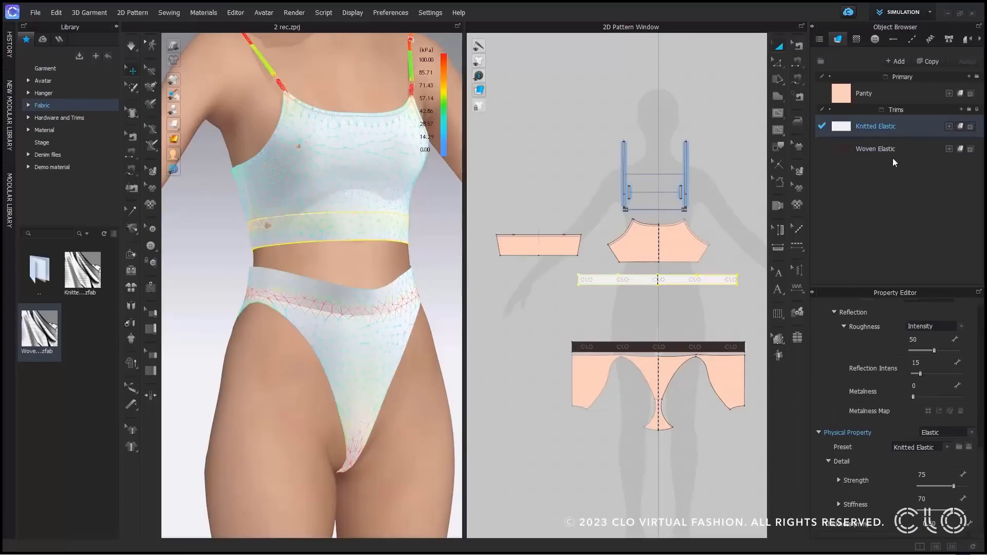
pyautogui.moveTo(953, 486); pyautogui.dragTo(944, 487)
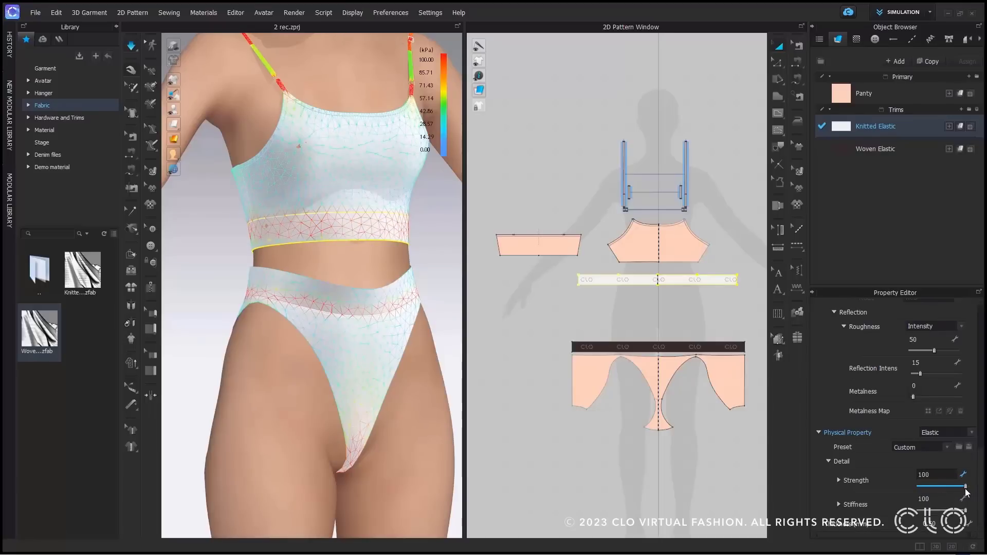
pyautogui.moveTo(960, 488); pyautogui.dragTo(959, 487)
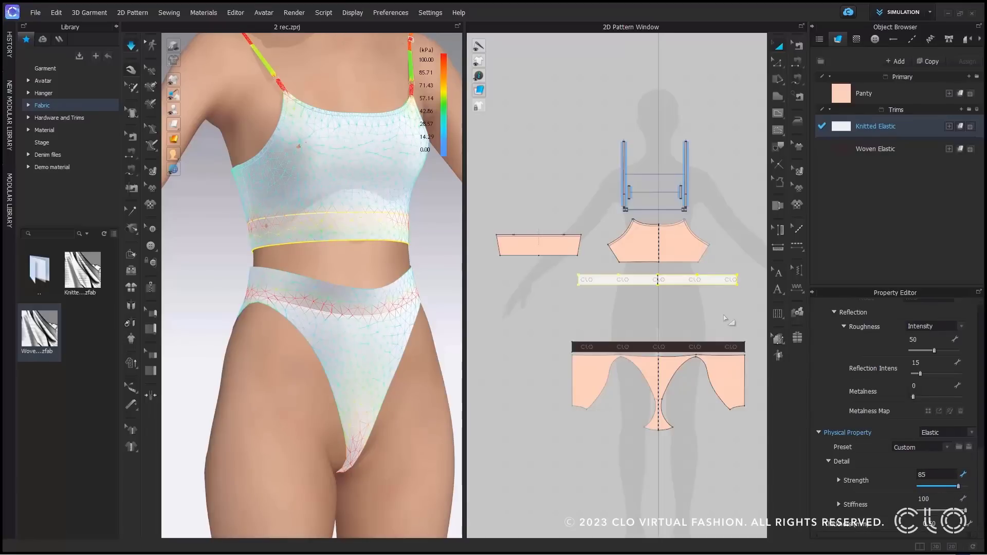
pyautogui.click(724, 318)
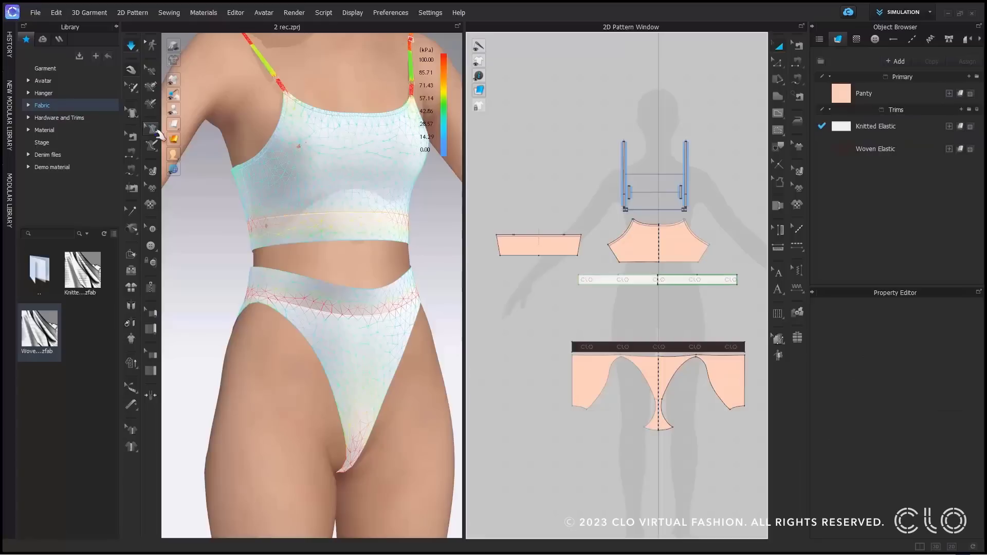
# - Return the garment from the stress map to the textured surface display
pyautogui.click(189, 140)
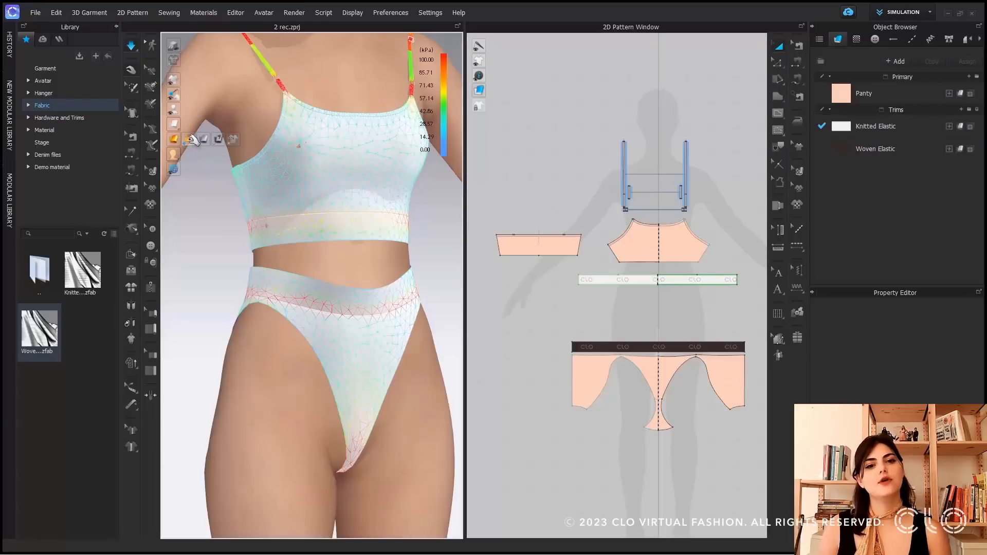
pyautogui.moveTo(319, 269); pyautogui.dragTo(297, 271, button='right')
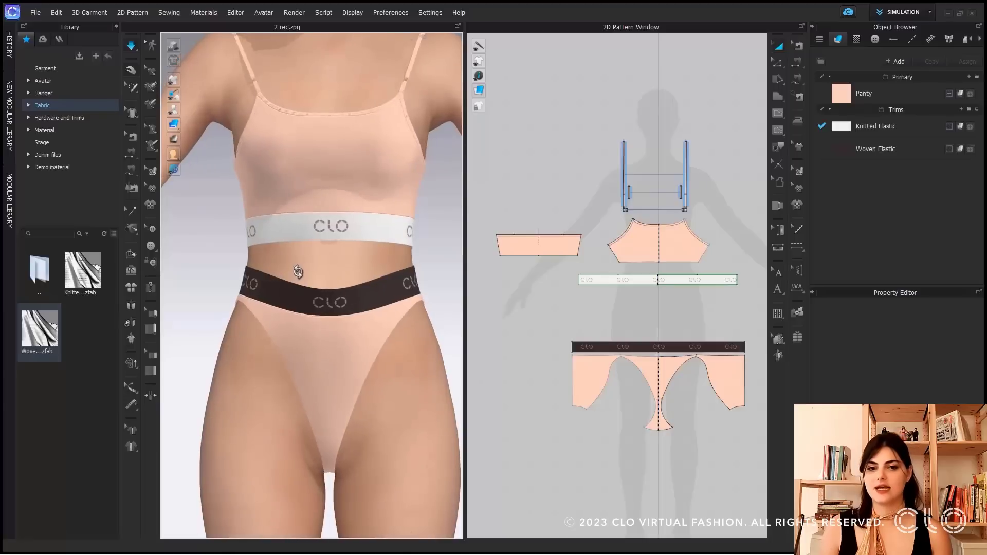
pyautogui.moveTo(332, 294); pyautogui.dragTo(331, 320, button='middle')
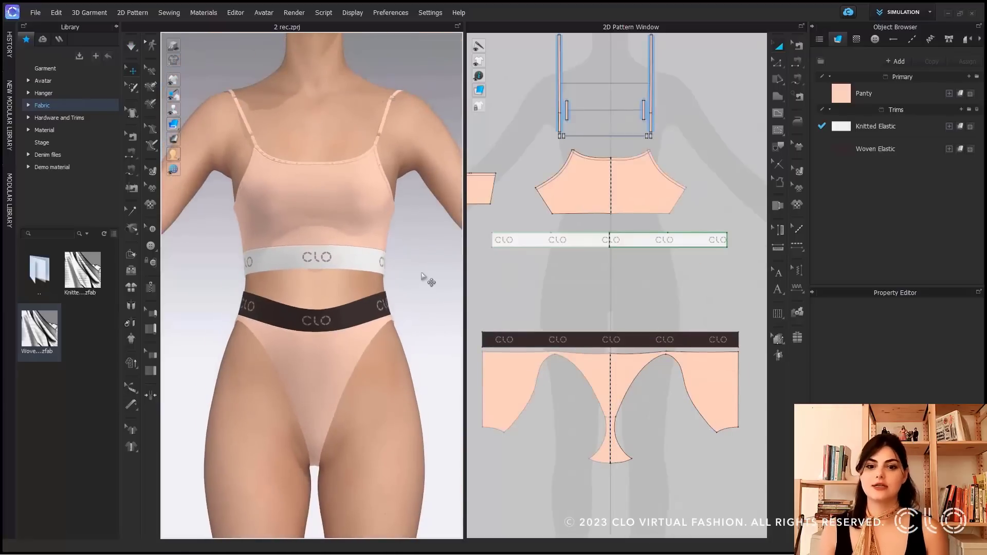
# - Apply the Knitted Elastic fabric to the top's shoulder strap patterns
pyautogui.scroll(-4, 581, 303)
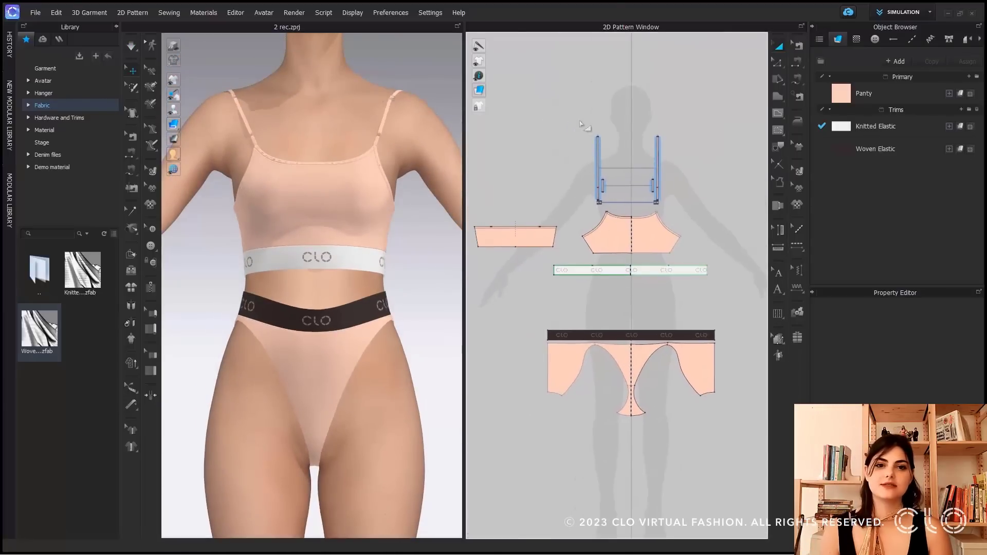
pyautogui.moveTo(683, 213); pyautogui.dragTo(685, 214)
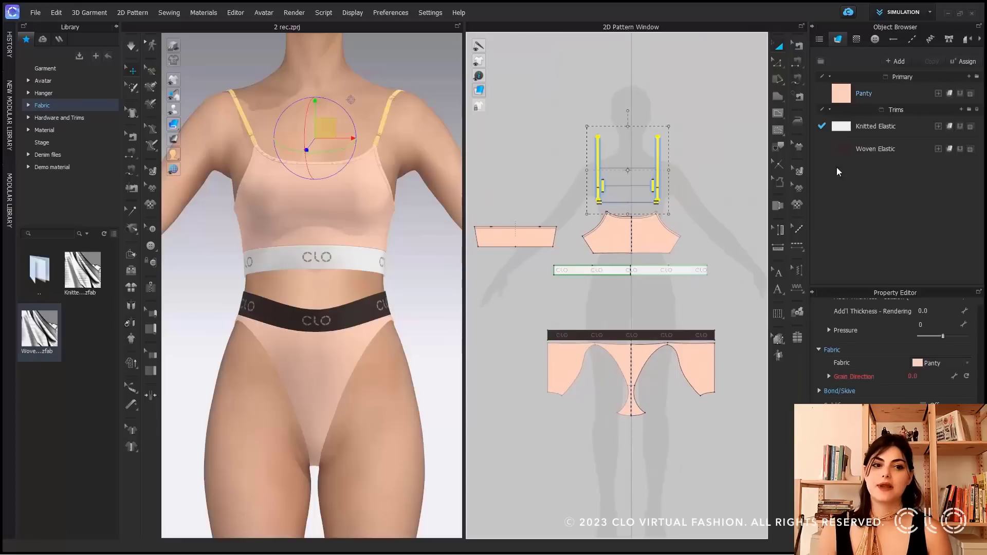
pyautogui.click(959, 127)
pyautogui.click(729, 124)
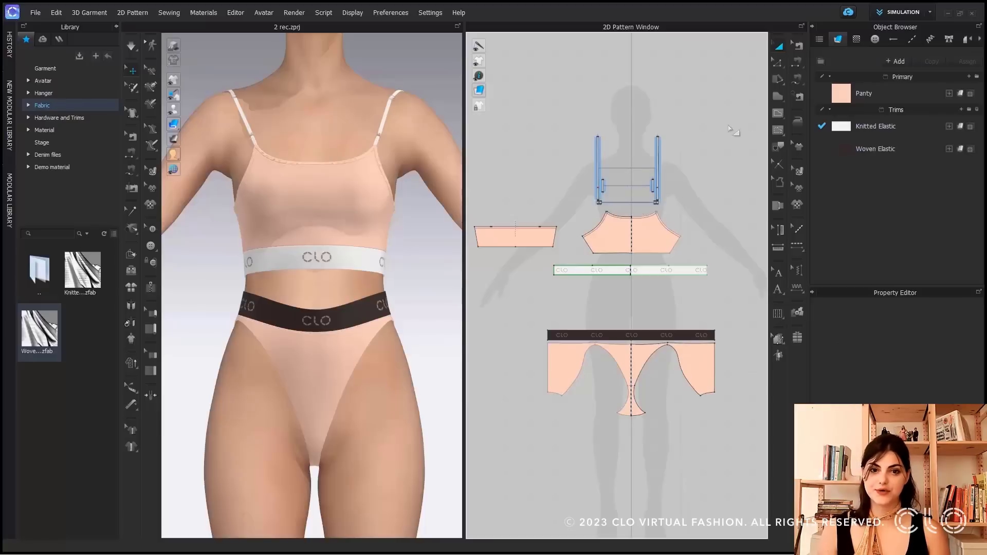
# - Display the grainlines of the strap patterns to check their direction, and run the garment simulation
pyautogui.scroll(4, 625, 128)
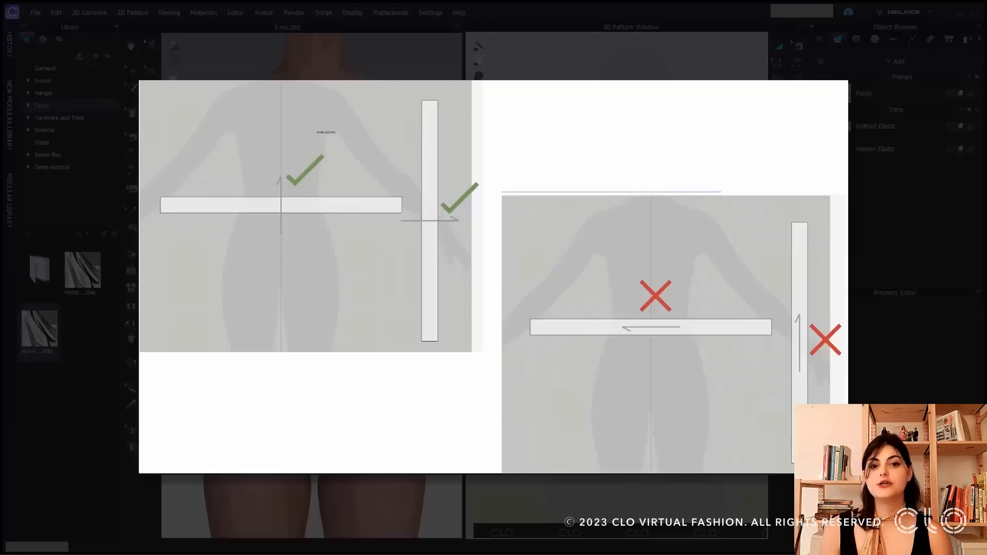
pyautogui.moveTo(540, 125); pyautogui.dragTo(720, 273)
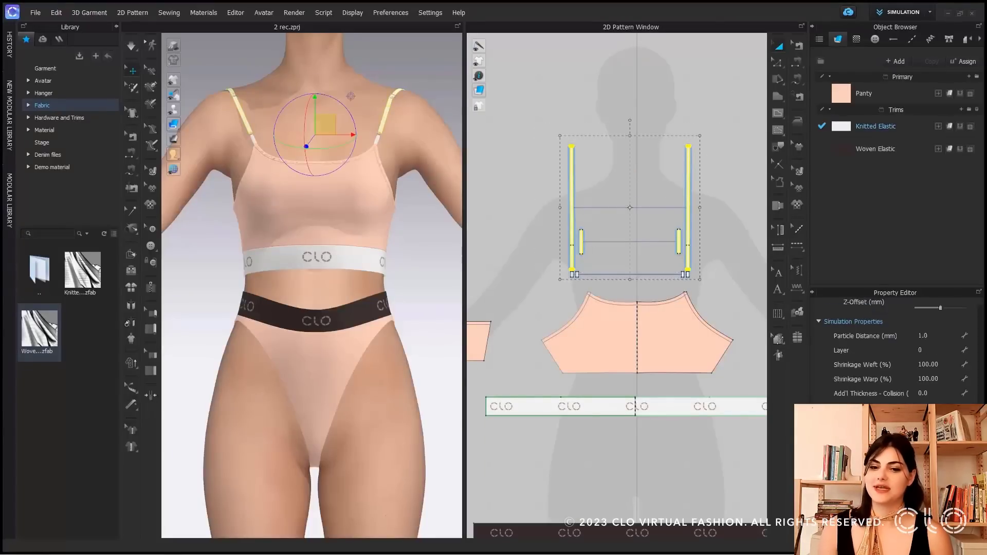
pyautogui.click(798, 171)
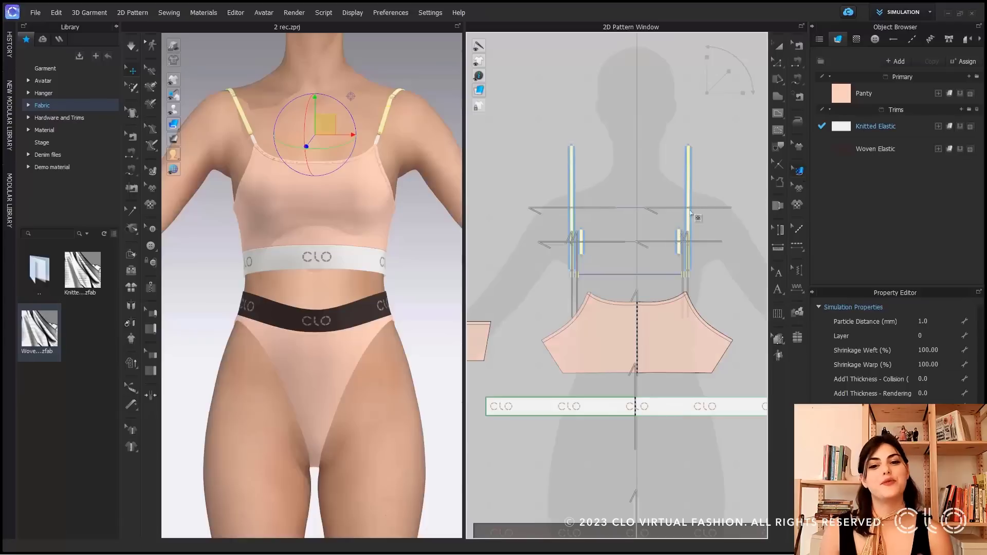
pyautogui.click(780, 46)
pyautogui.click(692, 113)
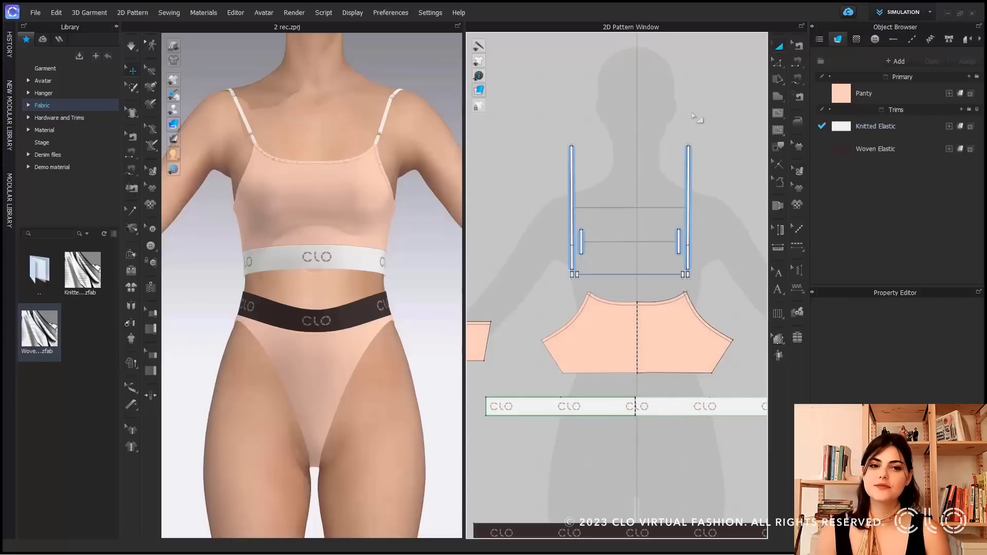
pyautogui.press('space')
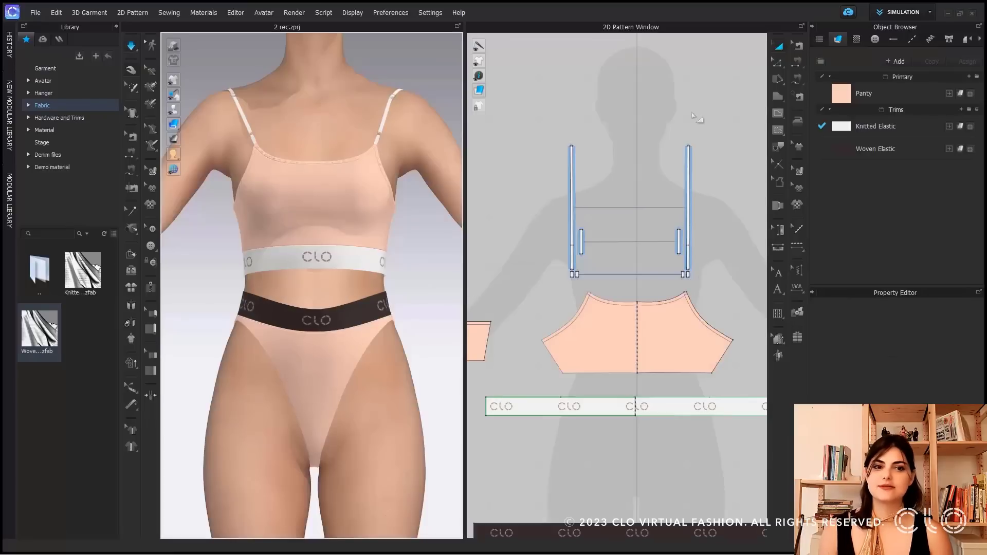
# - Change the Knitted Elastic fabric's color to a near-black shade
pyautogui.click(868, 127)
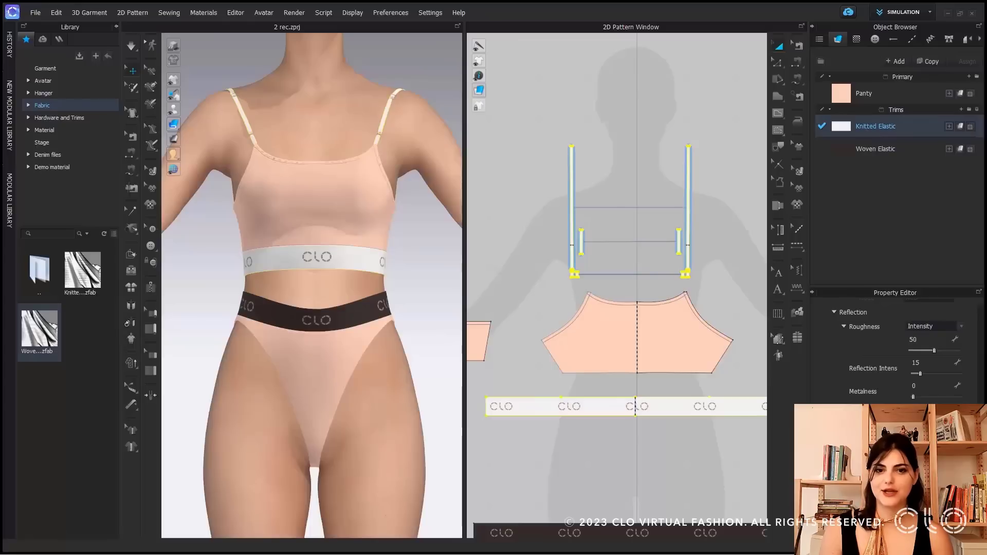
pyautogui.scroll(-5, 905, 350)
pyautogui.click(959, 367)
pyautogui.moveTo(289, 166); pyautogui.dragTo(307, 170)
pyautogui.click(452, 402)
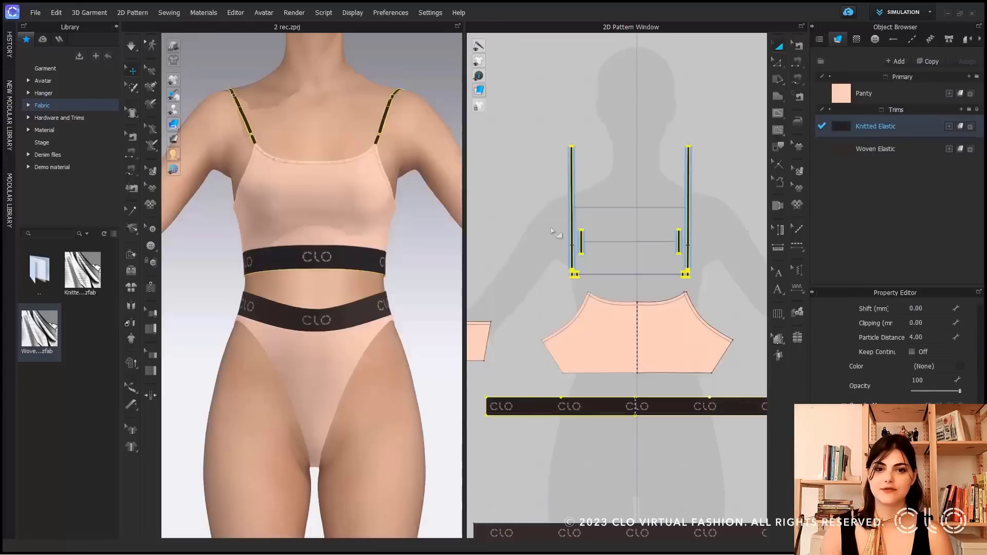
# - Hide the avatar to expose the panty's leg opening in the 3D view
pyautogui.scroll(-5, 359, 284)
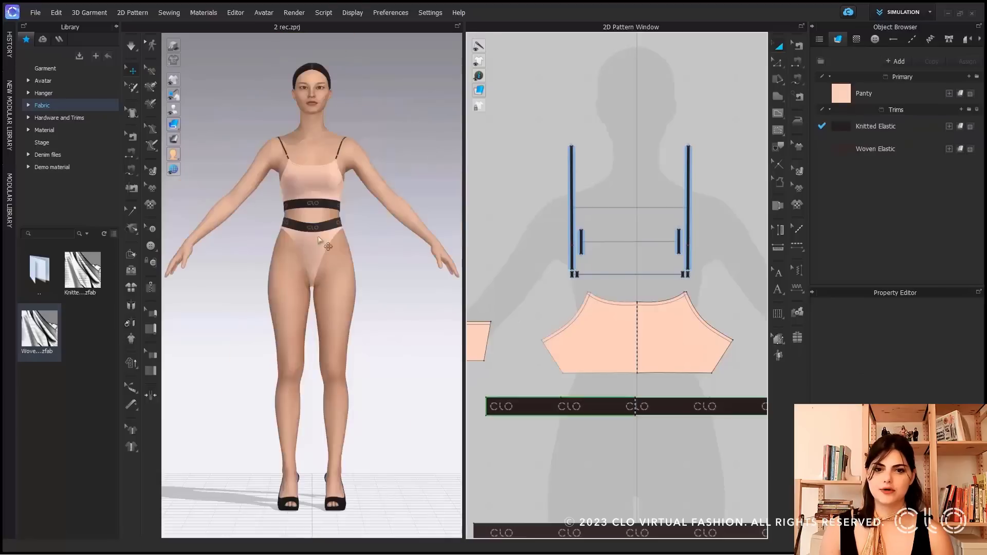
pyautogui.scroll(8, 349, 221)
pyautogui.moveTo(349, 221); pyautogui.dragTo(346, 388, button='middle')
pyautogui.scroll(3, 343, 329)
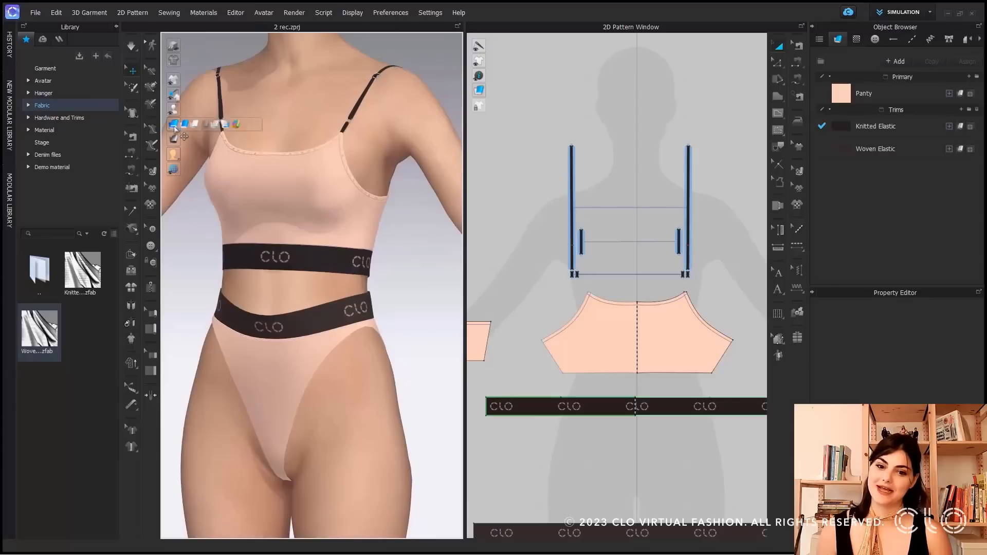
pyautogui.click(174, 110)
pyautogui.moveTo(358, 268); pyautogui.dragTo(345, 265, button='right')
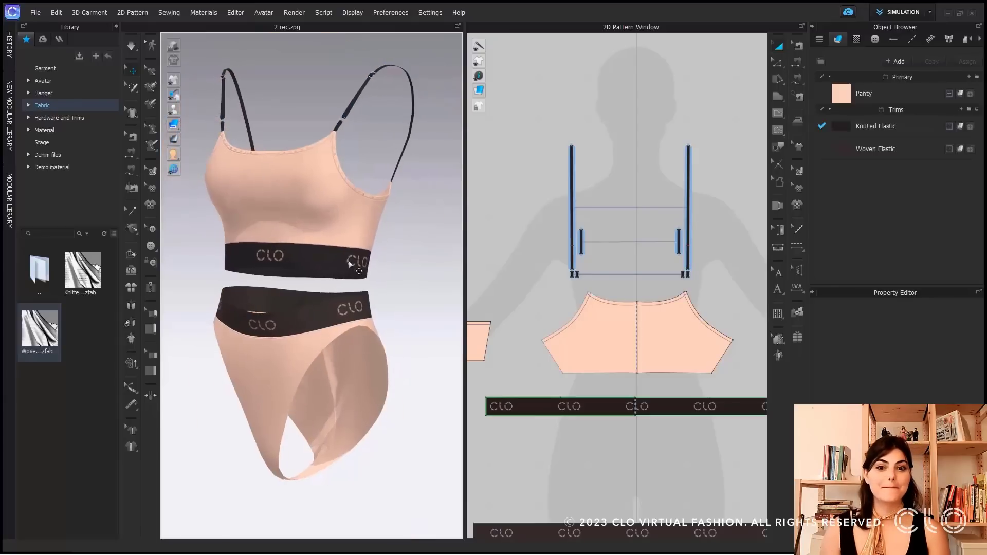
# - Create a binding all the way around the panty's leg opening and simulate it briefly
pyautogui.click(151, 371)
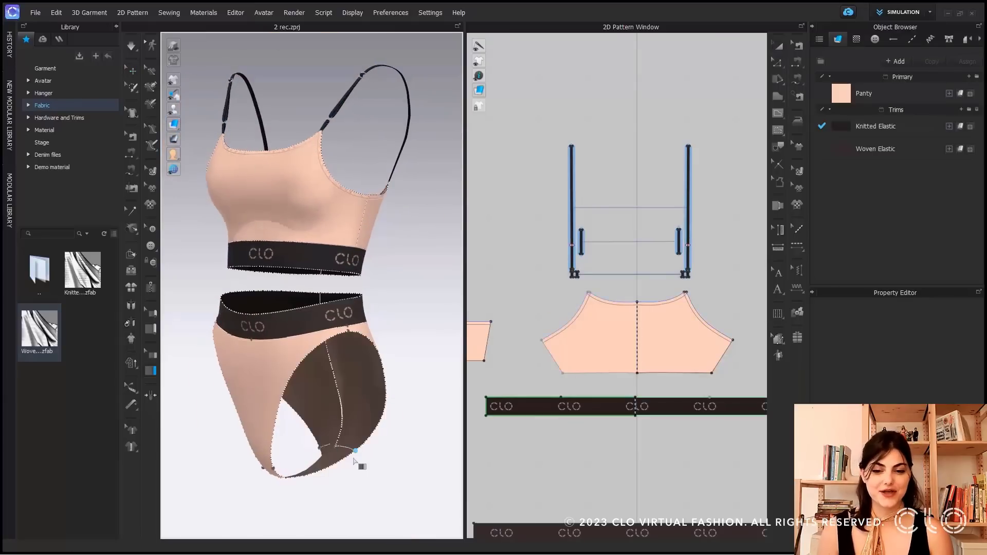
pyautogui.click(381, 418)
pyautogui.click(333, 465)
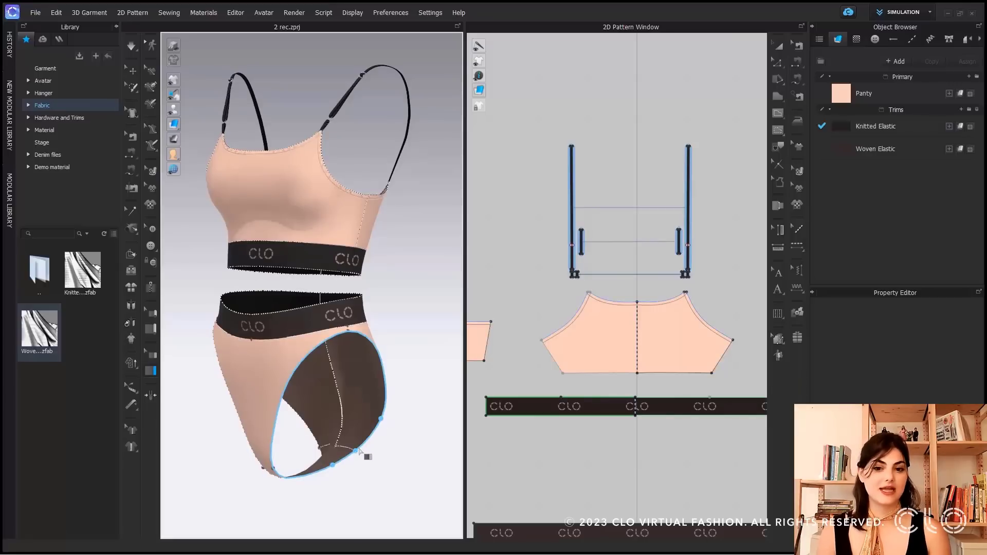
pyautogui.doubleClick(358, 451)
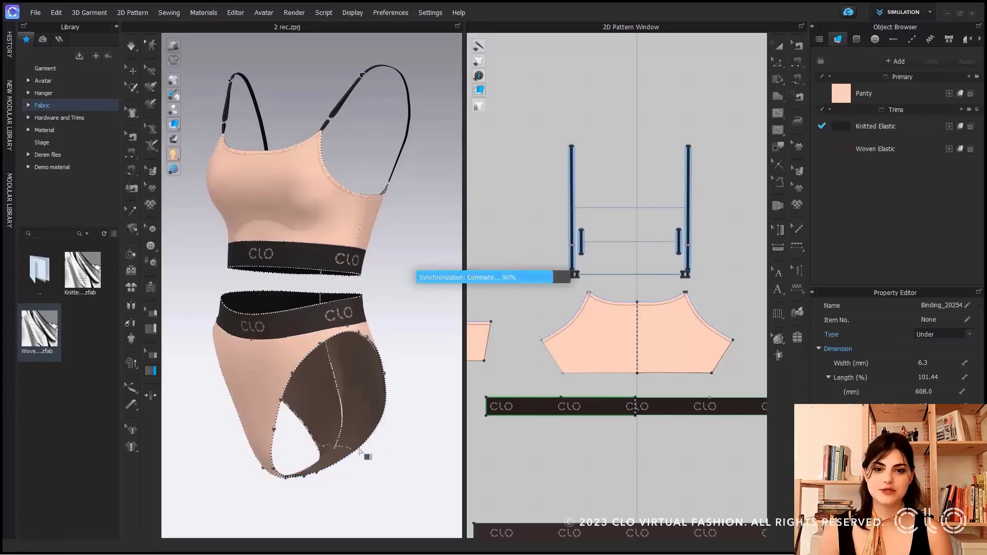
pyautogui.press('q')
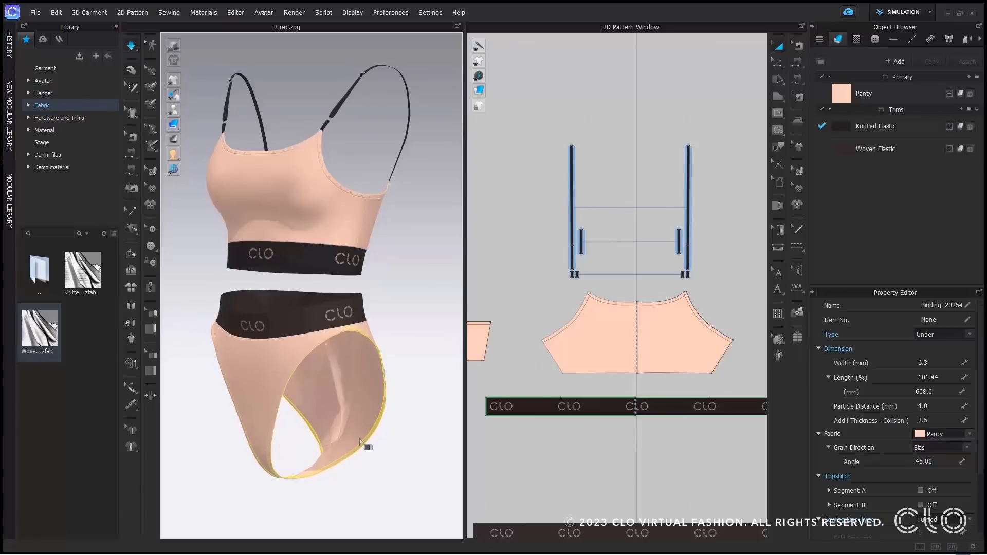
pyautogui.press('space')
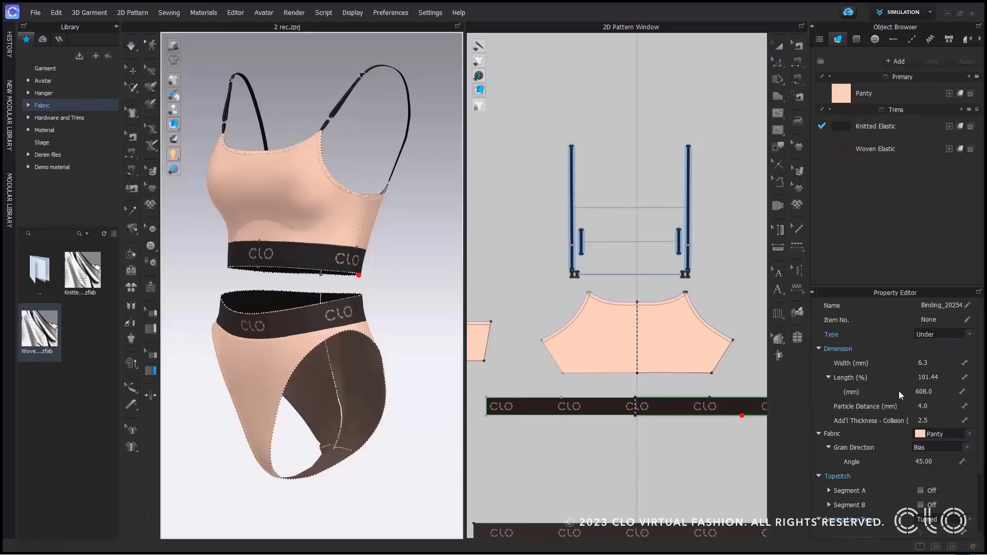
# - Assign the Woven Elastic fabric to the leg-opening binding, set its grain direction to Weft, and restart the simulation
pyautogui.click(948, 435)
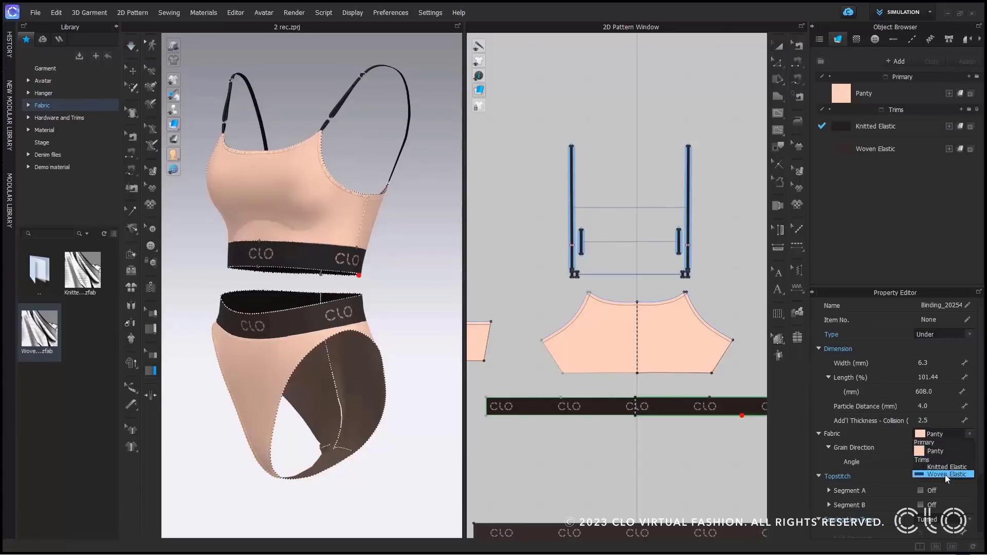
pyautogui.click(942, 473)
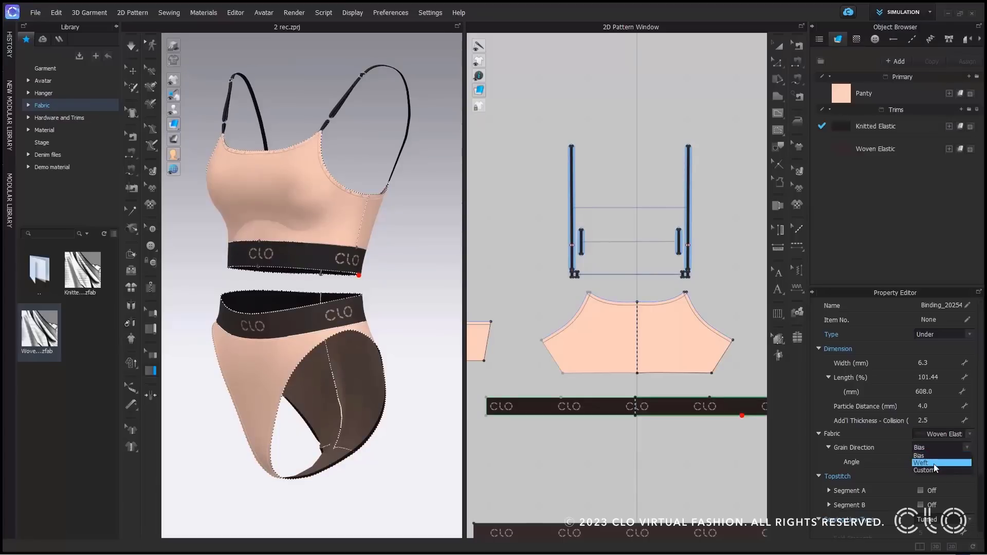
pyautogui.click(667, 467)
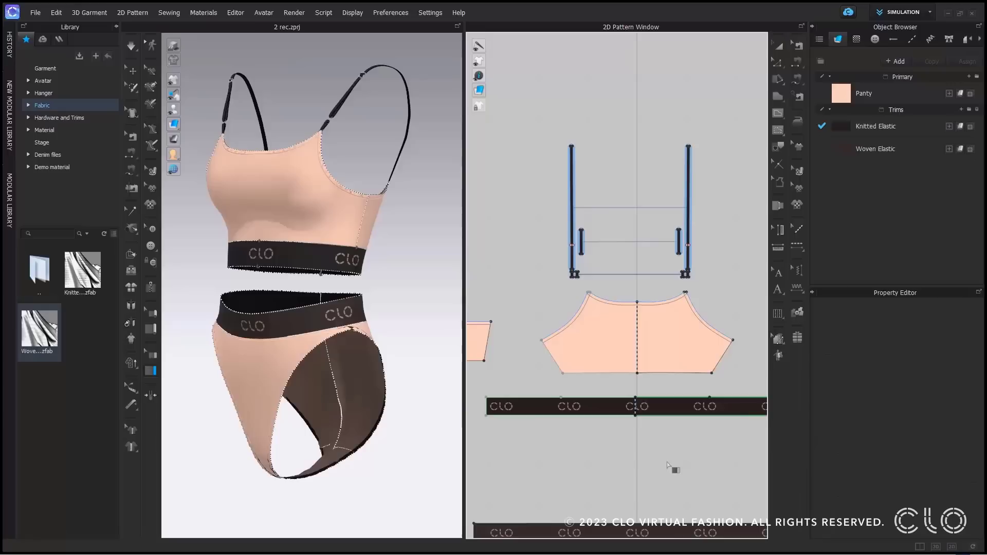
pyautogui.press('space')
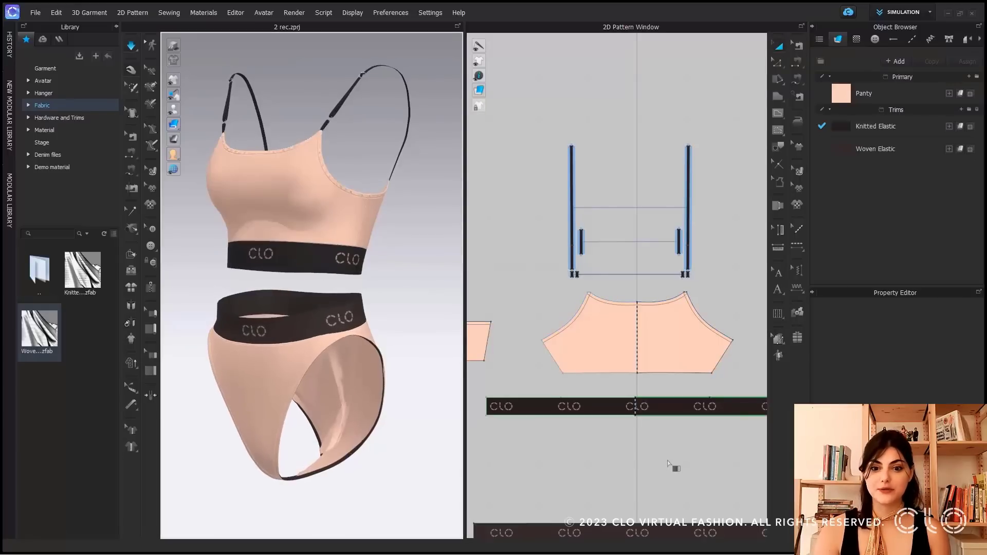
# - Show the avatar again and stop the simulation once the garment has settled on the full body
pyautogui.click(188, 109)
pyautogui.moveTo(257, 188); pyautogui.dragTo(311, 190, button='right')
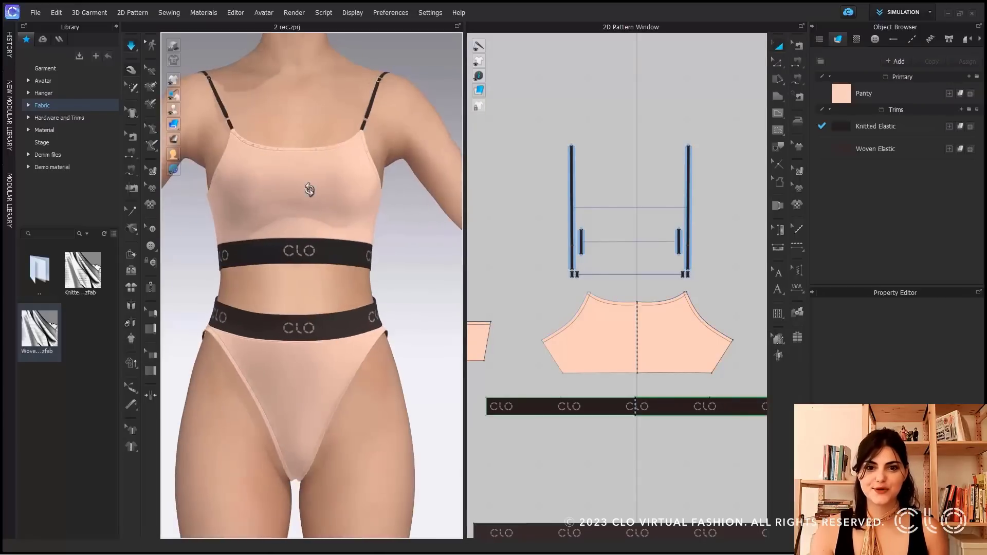
pyautogui.scroll(-6, 340, 246)
pyautogui.press('space')
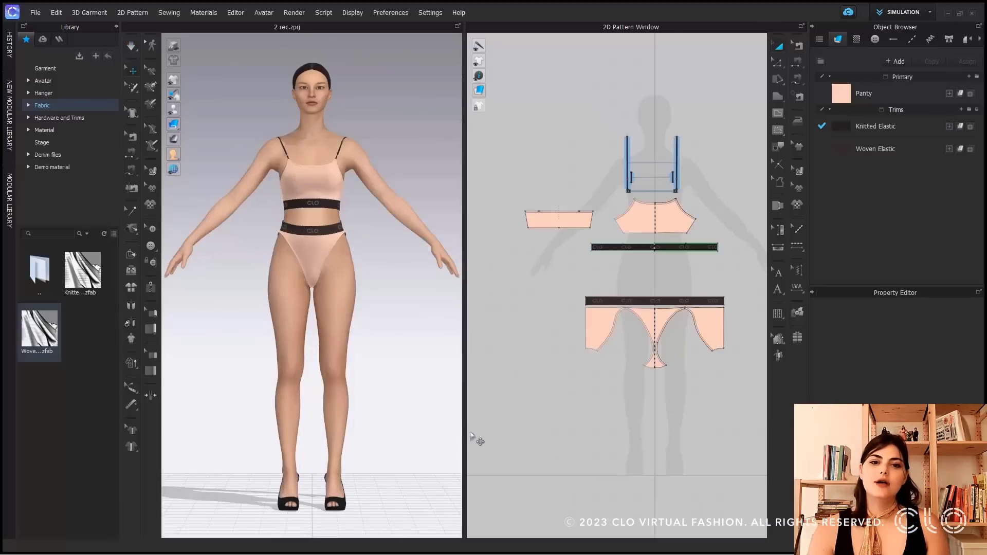
# - Set the particle distance of all garment patterns except the straps to 5 mm
pyautogui.hotkey('ctrl', 'a')
pyautogui.doubleClick(938, 352)
pyautogui.write('5')
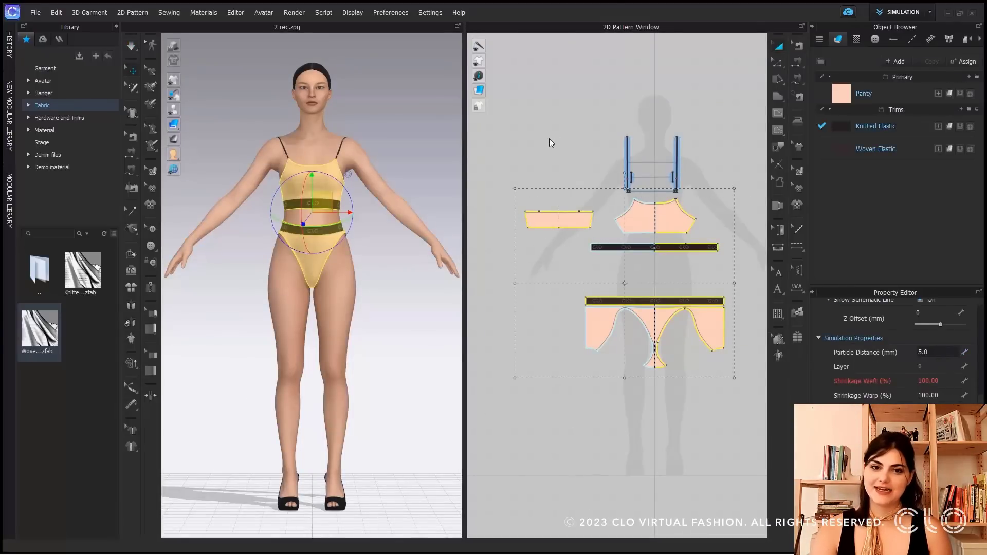
pyautogui.click(549, 138)
pyautogui.scroll(5, 353, 361)
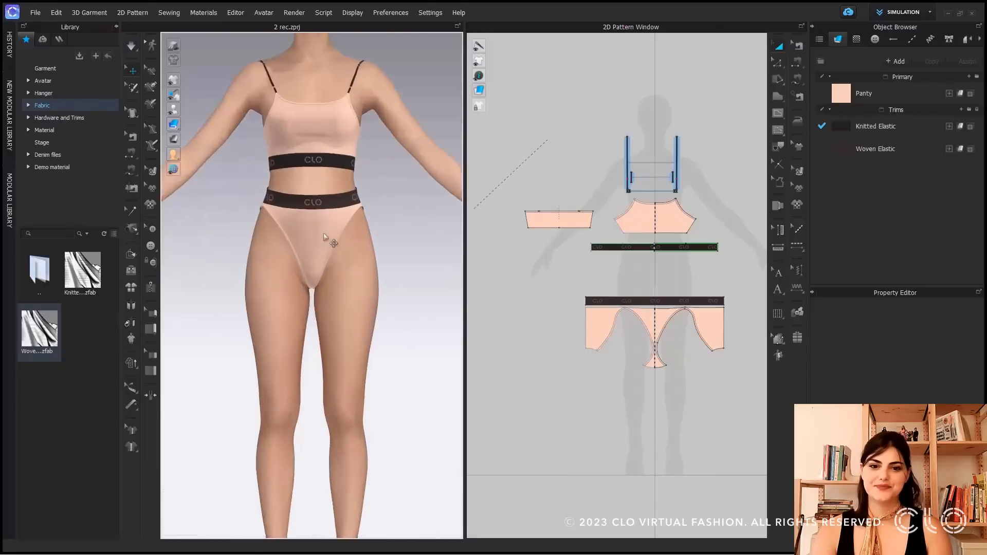
pyautogui.scroll(-5, 419, 315)
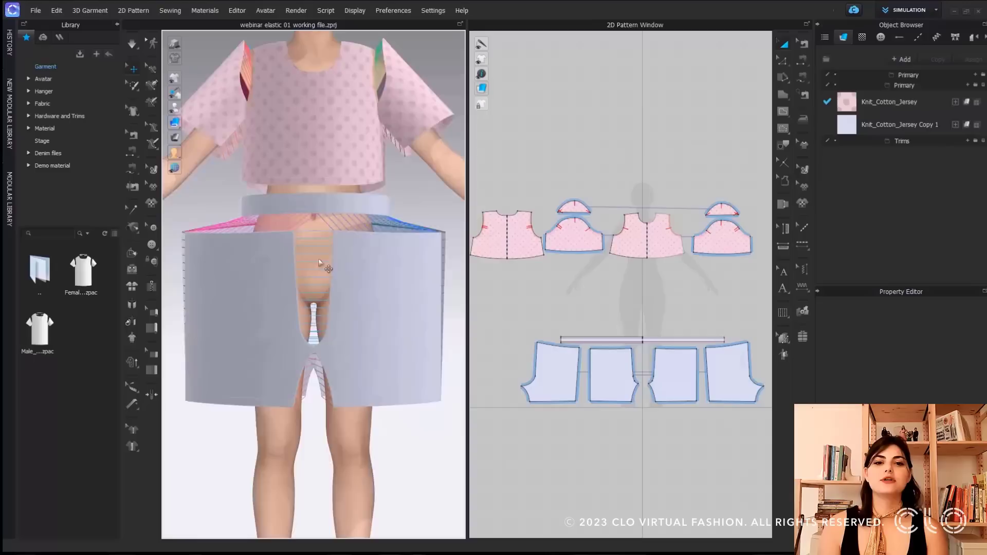
# - Check the waist circumference on the avatar beneath the top and shorts
pyautogui.moveTo(321, 266); pyautogui.dragTo(330, 221, button='right')
pyautogui.scroll(3, 330, 221)
pyautogui.click(132, 387)
pyautogui.click(327, 265)
# - Create a 300 by 30 mm rectangular pattern above the shorts' waistband for the inner elastic
pyautogui.click(782, 94)
pyautogui.click(808, 107)
pyautogui.scroll(2, 701, 376)
pyautogui.click(611, 291)
pyautogui.write('300')
pyautogui.press('Tab')
pyautogui.write('30')
pyautogui.click(469, 344)
pyautogui.scroll(3, 644, 287)
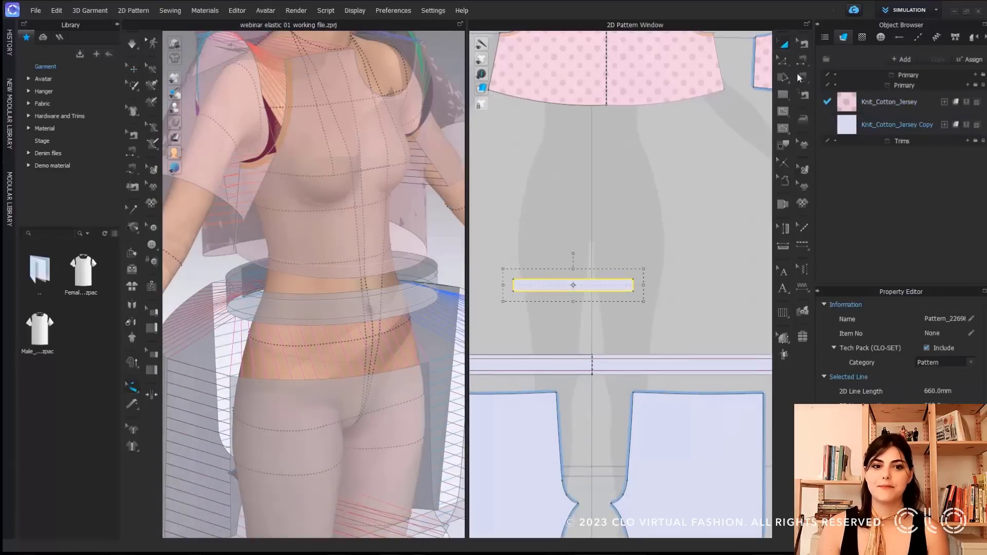
# - Unfold the new rectangle about its short edge into a symmetric elastic strip
pyautogui.rightClick(634, 285)
pyautogui.click(662, 460)
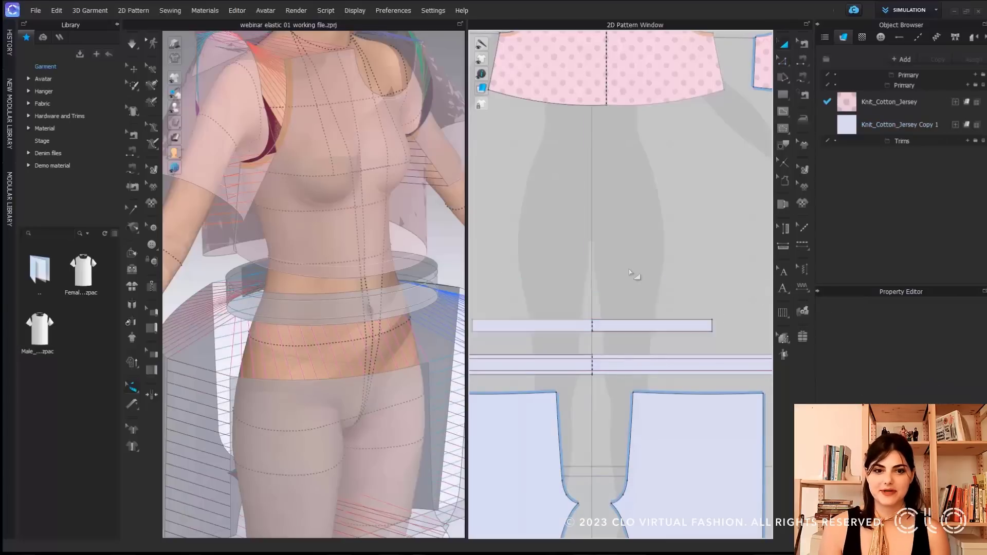
pyautogui.scroll(-1, 636, 261)
pyautogui.click(617, 294)
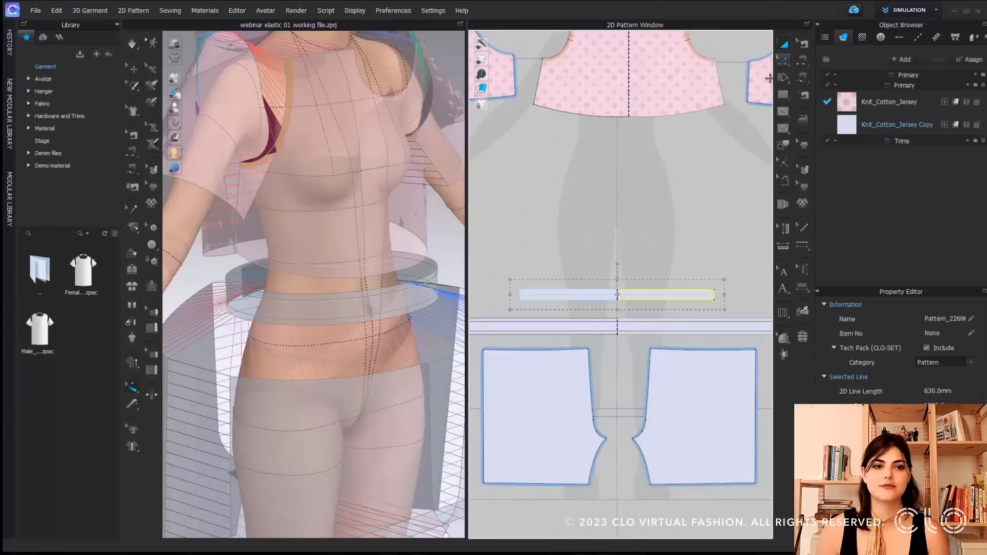
pyautogui.scroll(2, 661, 259)
# - Wrap the elastic strip around the avatar's waist using the arrangement points, and hide the points again
pyautogui.click(665, 262)
pyautogui.scroll(-3, 200, 126)
pyautogui.click(189, 122)
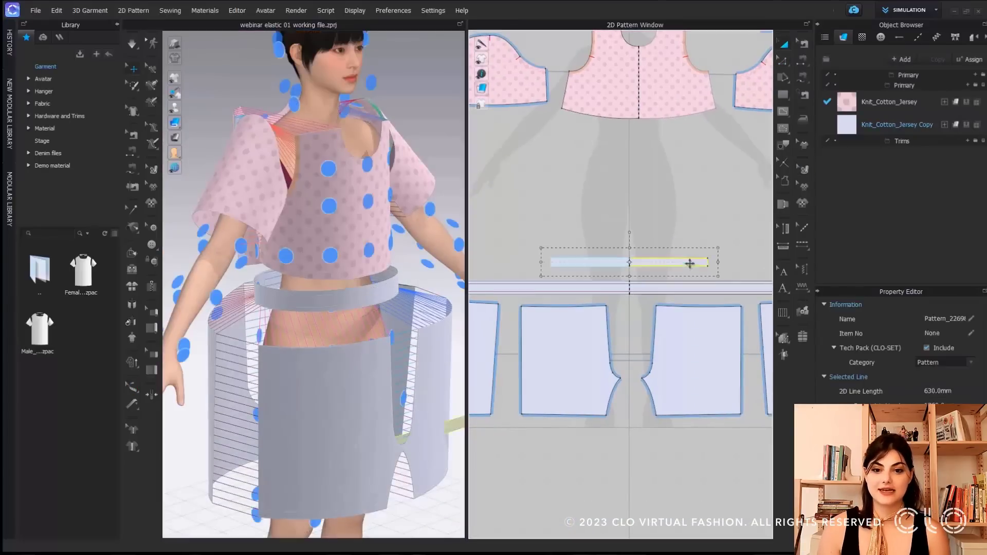
pyautogui.click(393, 409)
pyautogui.scroll(3, 342, 287)
pyautogui.press('2')
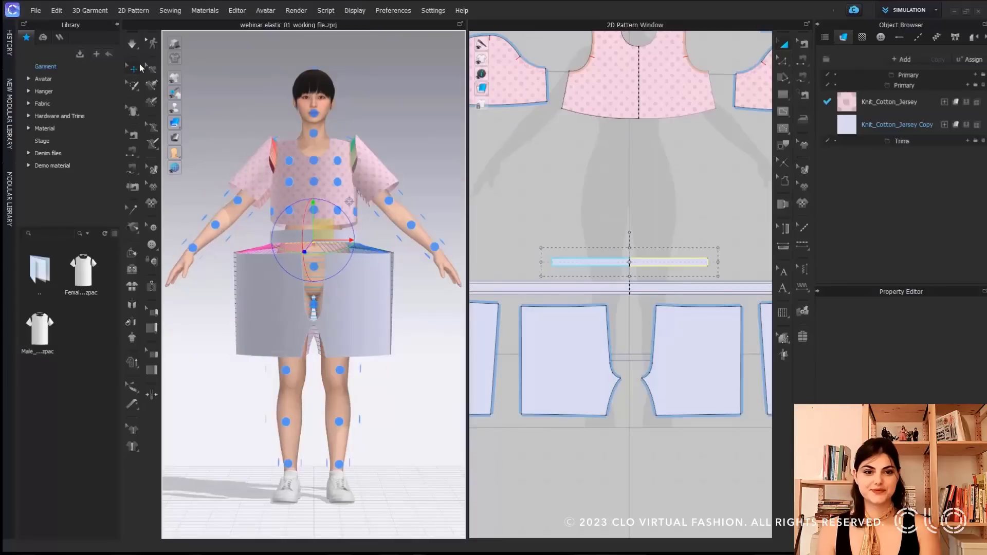
pyautogui.hotkey('shift', 'f')
pyautogui.click(543, 165)
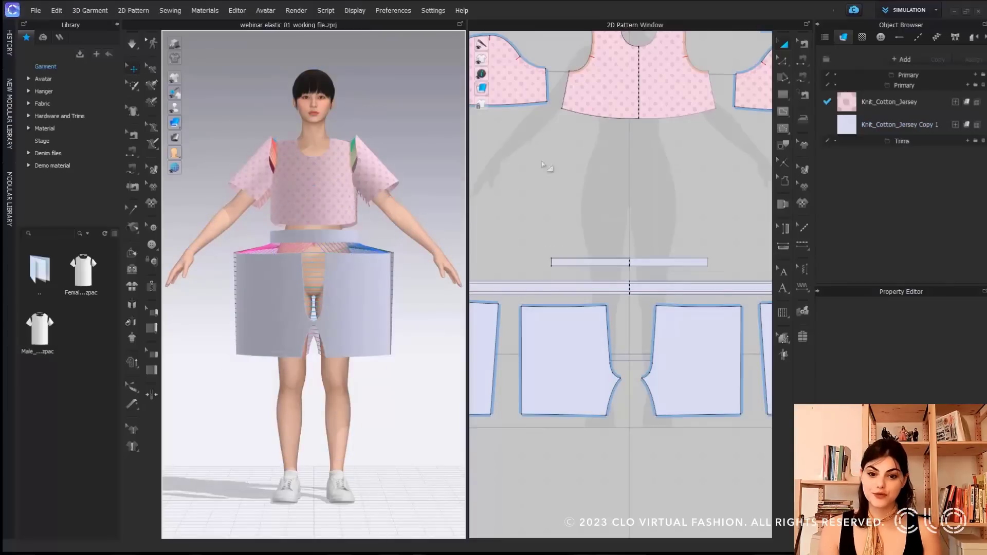
# - Sew the elastic strip's long edges to the waistband lines and its two short ends to each other
pyautogui.click(795, 76)
pyautogui.moveTo(689, 262); pyautogui.dragTo(579, 265, button='middle')
pyautogui.click(573, 258)
pyautogui.click(643, 281)
pyautogui.click(582, 263)
pyautogui.click(644, 289)
pyautogui.moveTo(519, 280); pyautogui.dragTo(643, 268, button='middle')
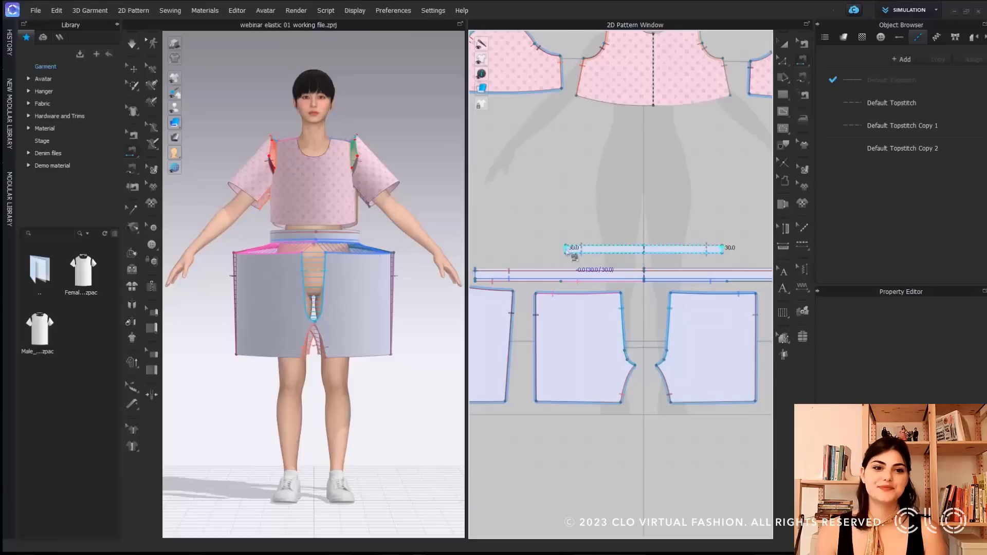
pyautogui.press('a')
# - Simulate the top and shorts until they drape on the avatar, and stop the simulation
pyautogui.scroll(-3, 622, 202)
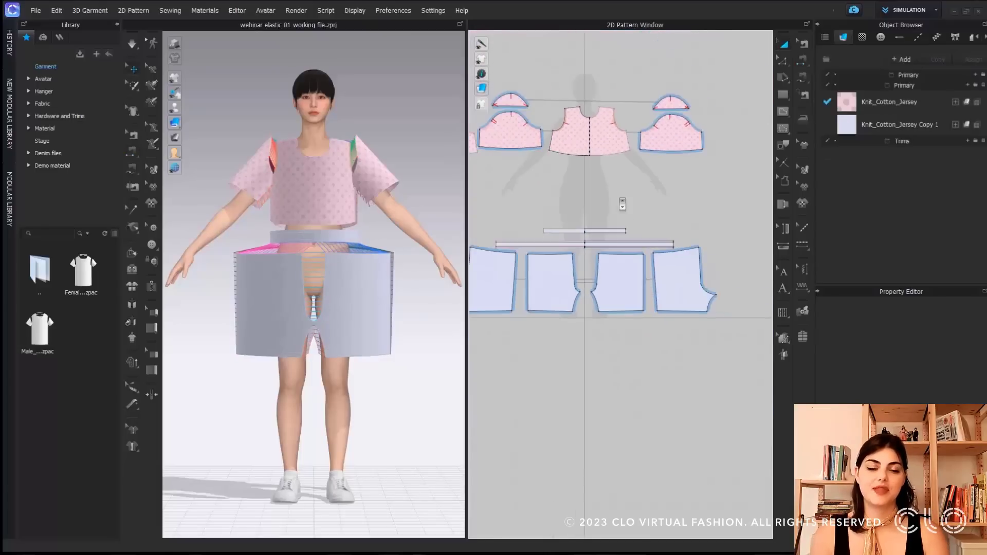
pyautogui.moveTo(622, 202); pyautogui.dragTo(666, 214, button='middle')
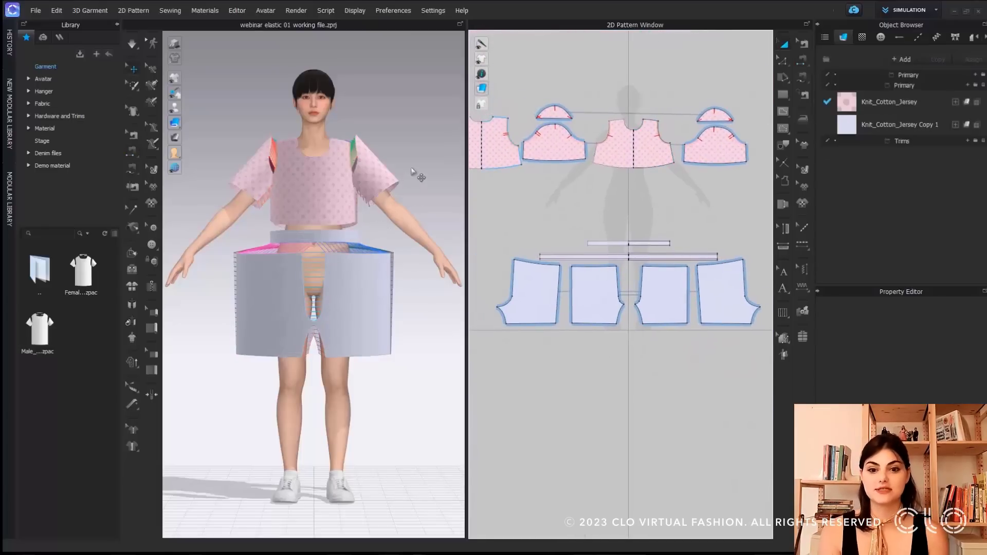
pyautogui.press('space')
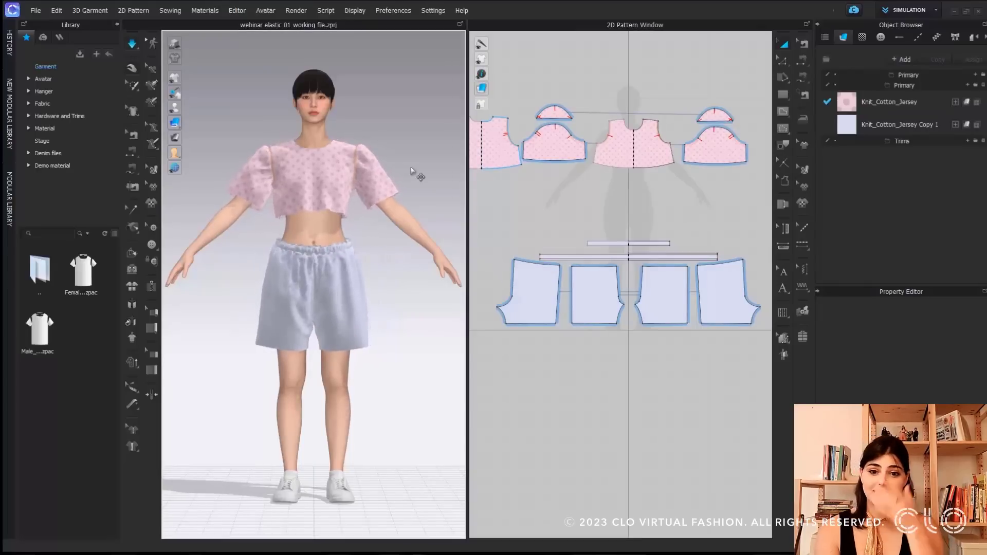
pyautogui.press('space')
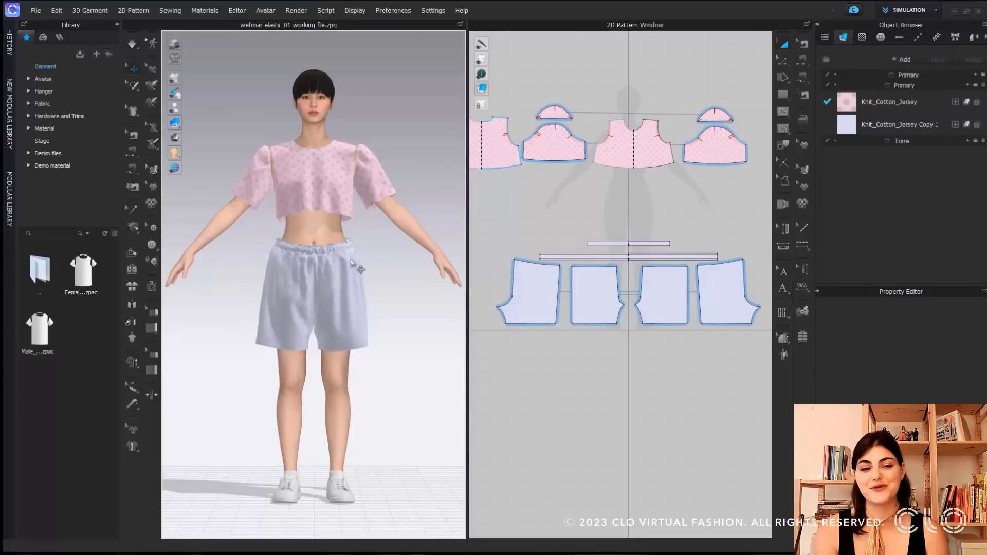
# - Add the Woven Elastic fabric from the library to the Trims group and assign it to the elastic strip
pyautogui.scroll(5, 360, 259)
pyautogui.moveTo(346, 257); pyautogui.dragTo(326, 276, button='right')
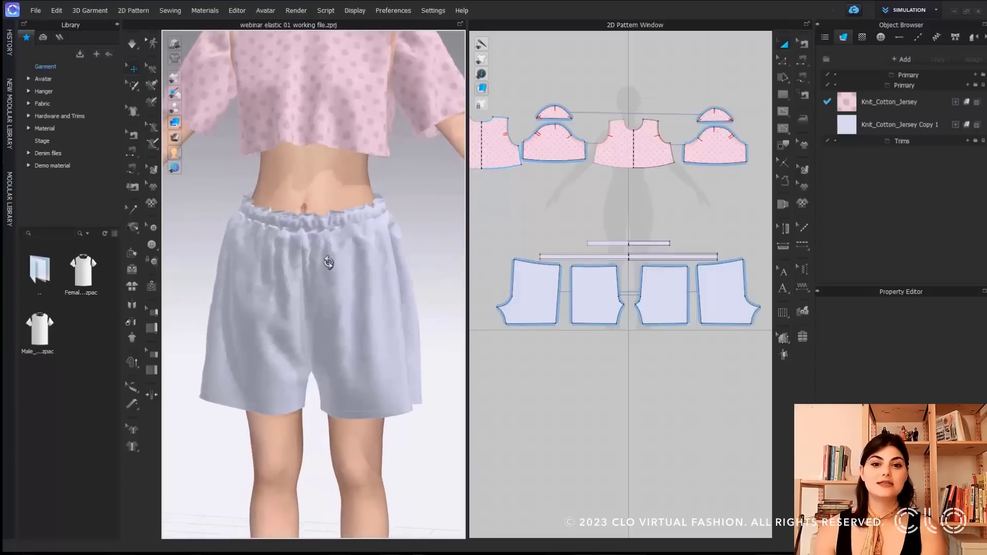
pyautogui.scroll(5, 642, 248)
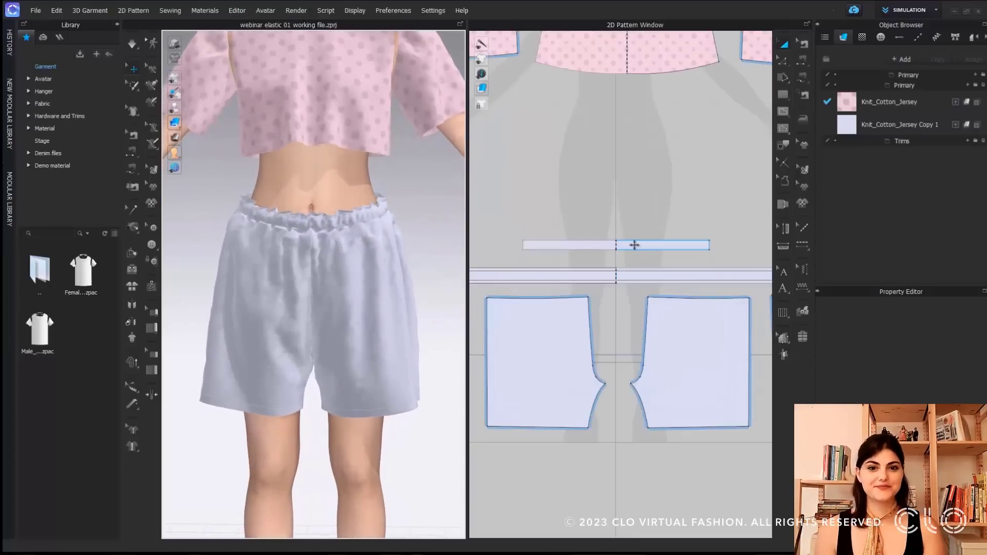
pyautogui.click(634, 245)
pyautogui.click(218, 156)
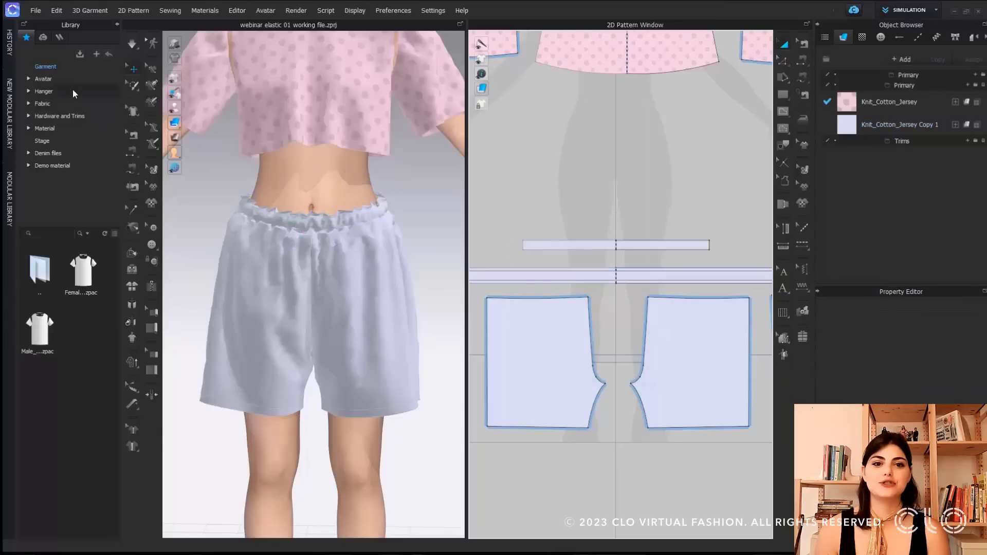
pyautogui.click(64, 104)
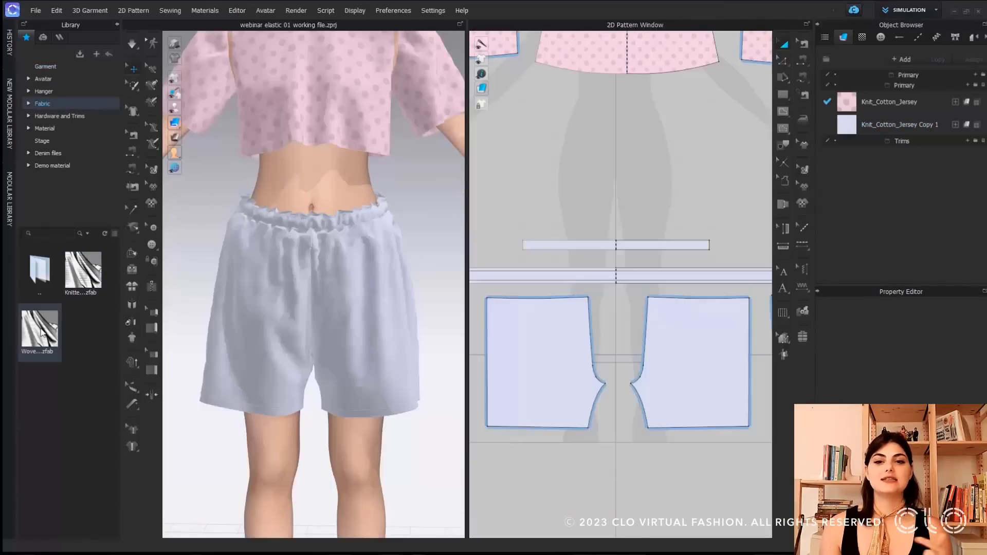
pyautogui.moveTo(43, 333); pyautogui.dragTo(874, 179)
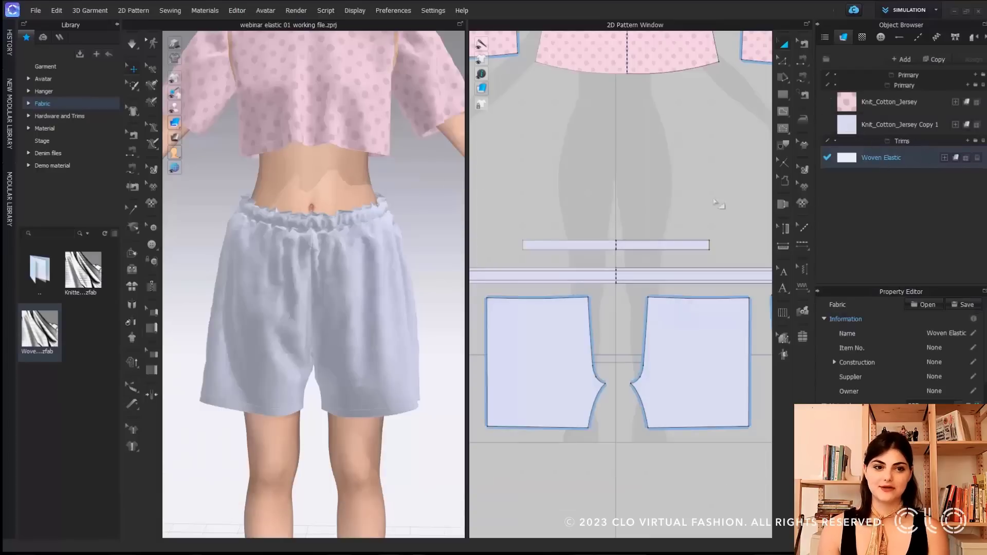
pyautogui.click(690, 184)
pyautogui.moveTo(837, 161); pyautogui.dragTo(642, 244)
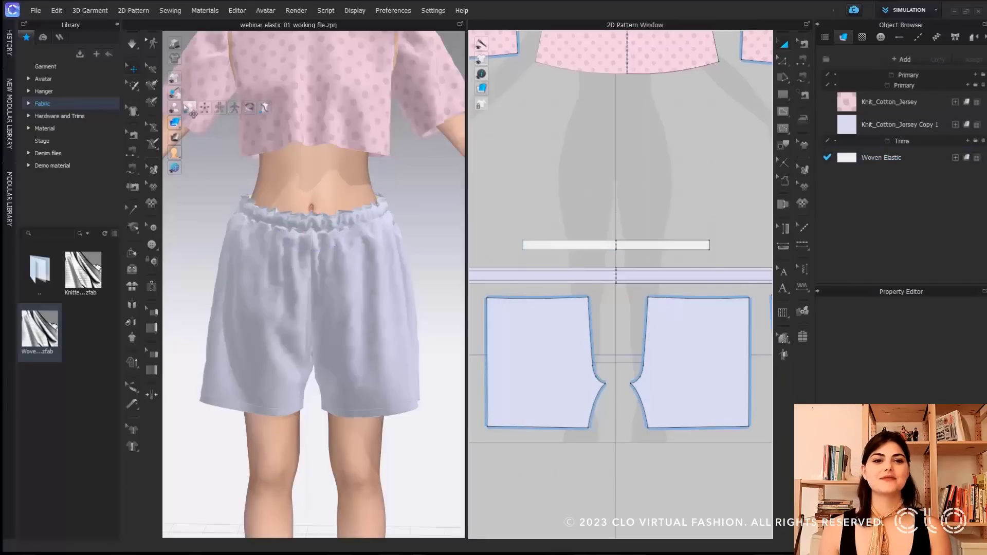
# - Simulate the shorts with the avatar hidden to expose the inner elastic, and show the avatar again
pyautogui.click(175, 153)
pyautogui.scroll(5, 324, 210)
pyautogui.press('space')
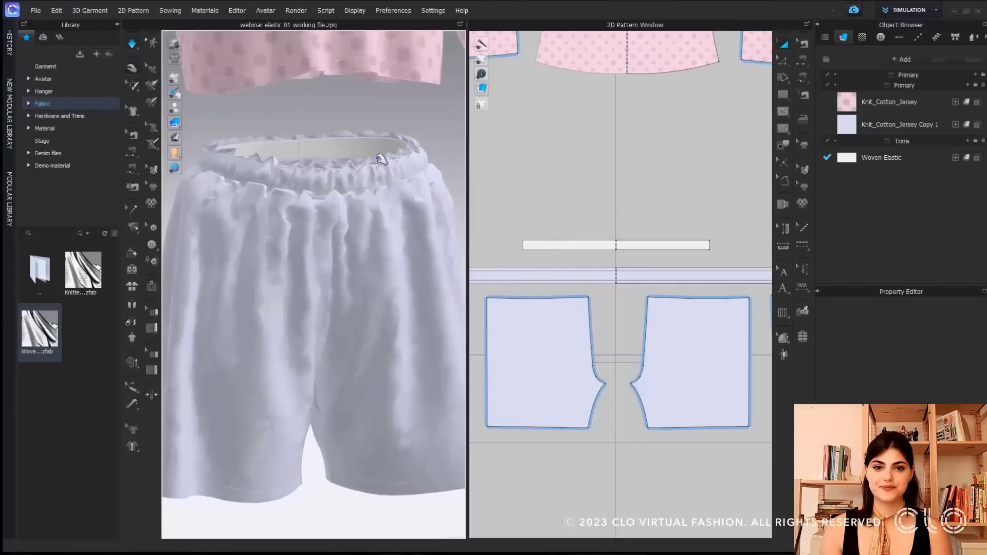
pyautogui.click(175, 108)
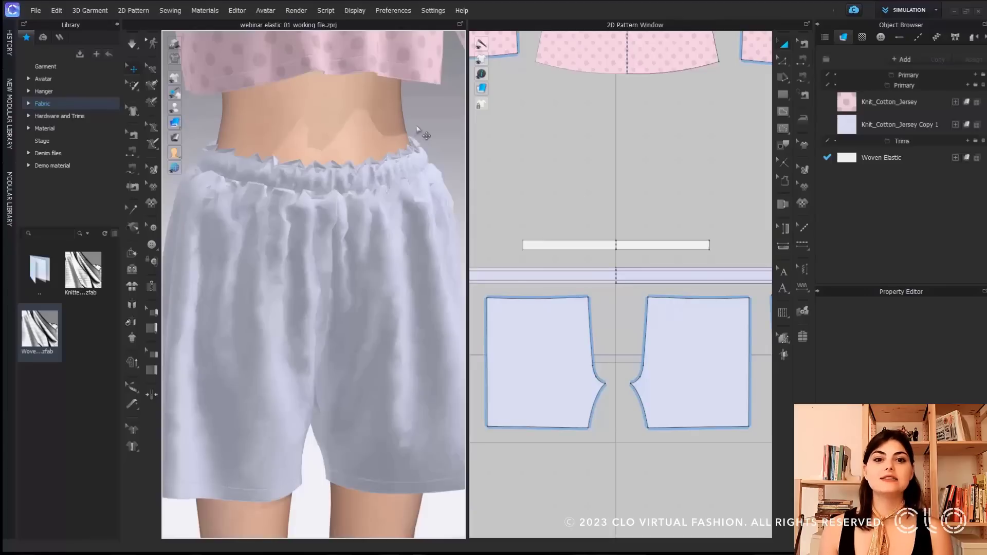
# - Reduce the particle distance of the shorts, waistband and elastic strip patterns, and simulate the garment
pyautogui.scroll(-3, 673, 236)
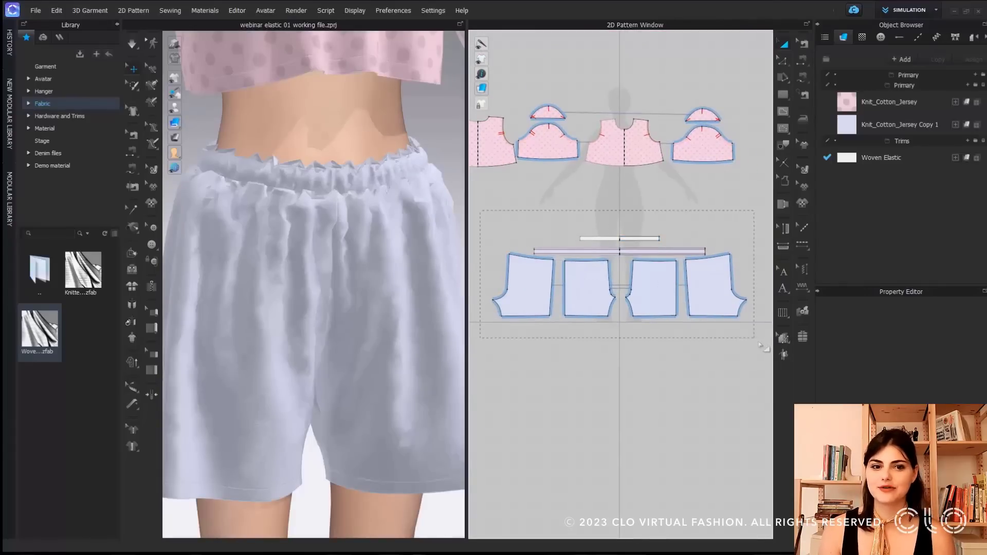
pyautogui.moveTo(756, 342); pyautogui.dragTo(751, 345)
pyautogui.scroll(-3, 899, 349)
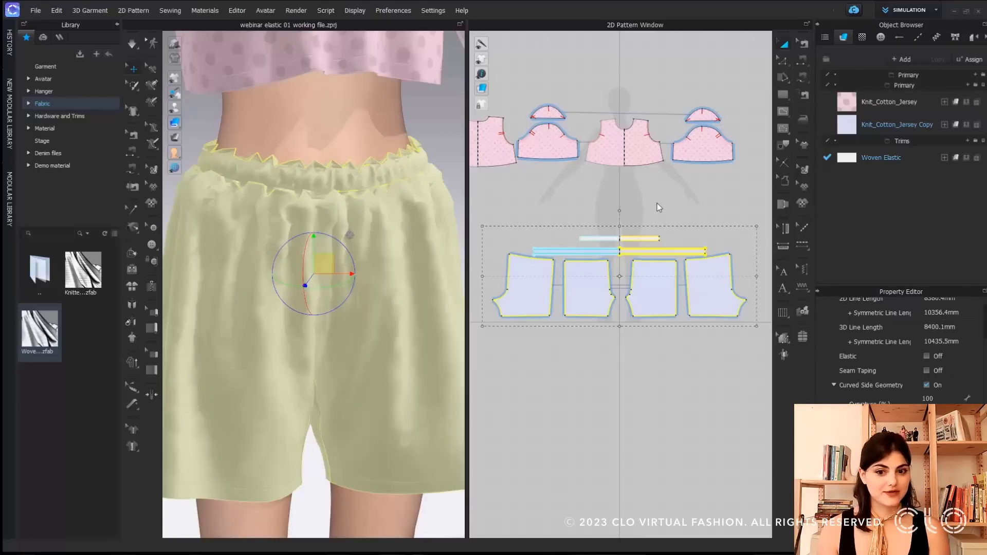
pyautogui.click(582, 198)
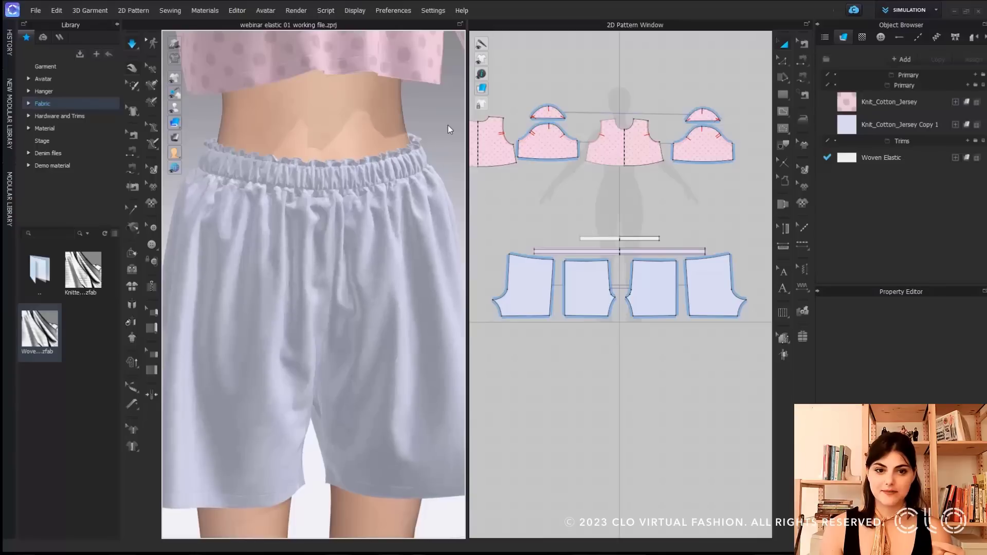
pyautogui.press('space')
# - Examine the elastic inside the shorts' waistband with the avatar hidden
pyautogui.click(191, 107)
pyautogui.moveTo(256, 123); pyautogui.dragTo(333, 184, button='right')
pyautogui.click(191, 106)
# - Turn on Elastic for the top edges of the waistband, shorts panels and elastic strip, and simulate
pyautogui.click(781, 62)
pyautogui.scroll(-6, 648, 256)
pyautogui.scroll(-2, 652, 259)
pyautogui.click(645, 227)
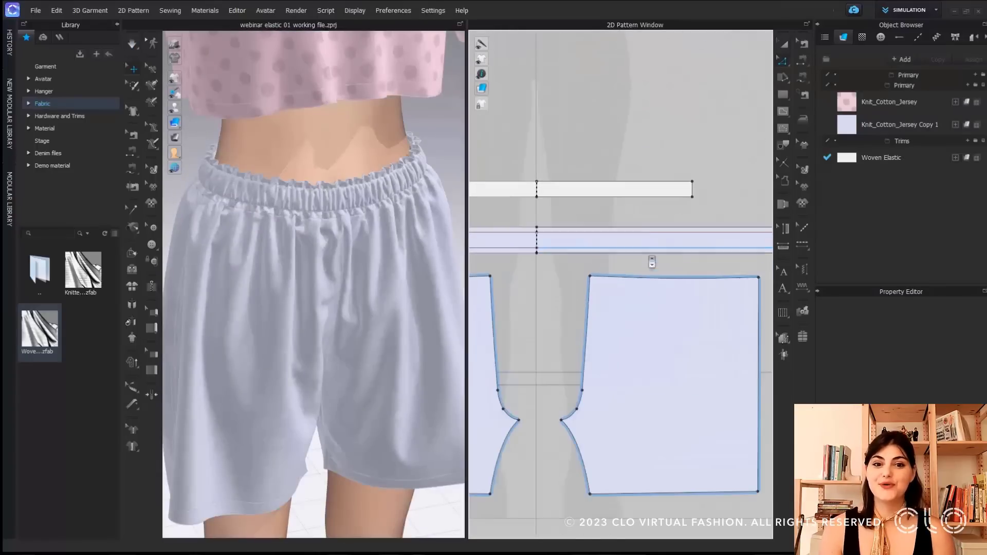
pyautogui.keyDown('shift'); pyautogui.click(650, 276); pyautogui.keyUp('shift')
pyautogui.moveTo(650, 277); pyautogui.dragTo(497, 284, button='middle')
pyautogui.keyDown('shift'); pyautogui.click(658, 281); pyautogui.keyUp('shift')
pyautogui.keyDown('shift'); pyautogui.click(515, 191); pyautogui.keyUp('shift')
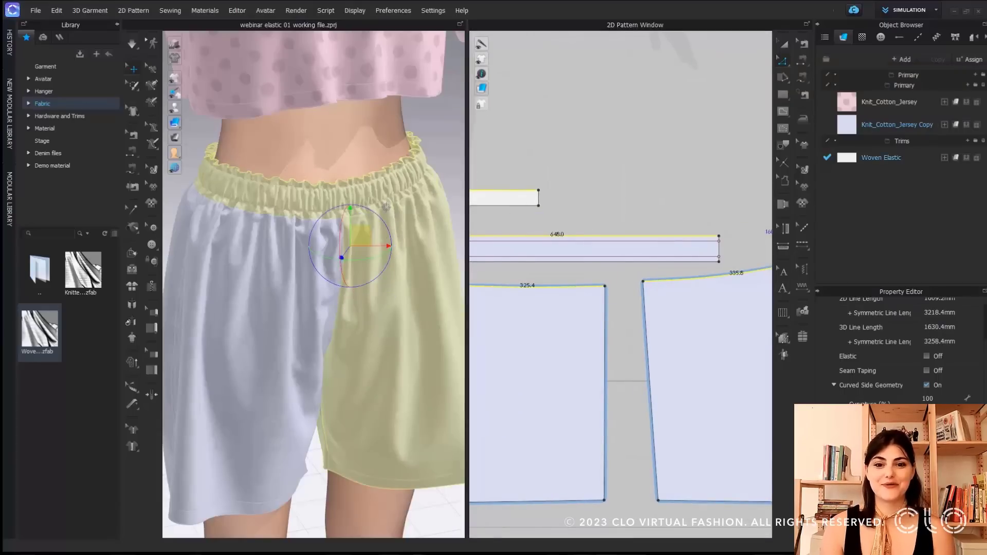
pyautogui.click(783, 43)
pyautogui.press('space')
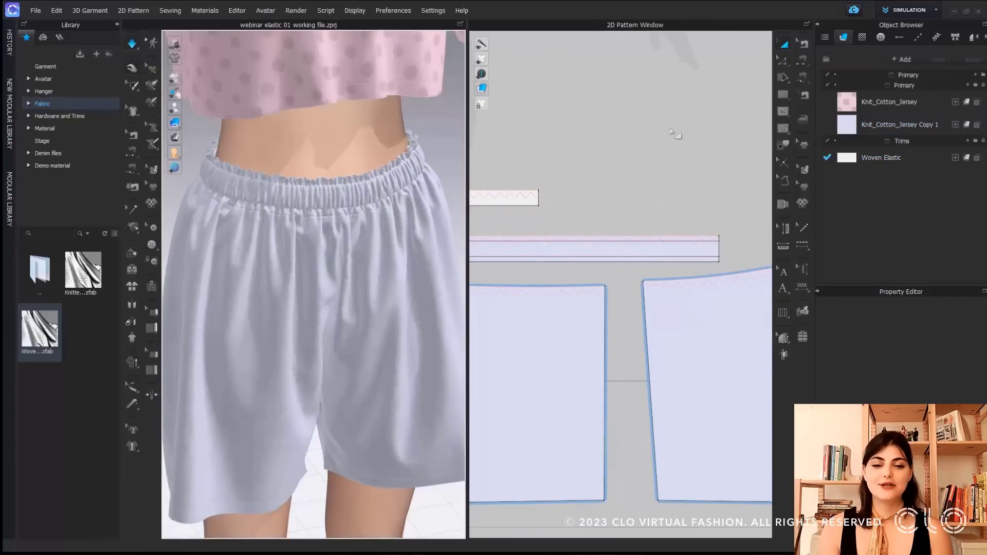
# - Create a Layer Clone (Under) of the waistband and place it above the elastic strip
pyautogui.moveTo(203, 111); pyautogui.dragTo(391, 180, button='right')
pyautogui.scroll(3, 610, 175)
pyautogui.moveTo(612, 185); pyautogui.dragTo(687, 246, button='middle')
pyautogui.scroll(-3, 686, 247)
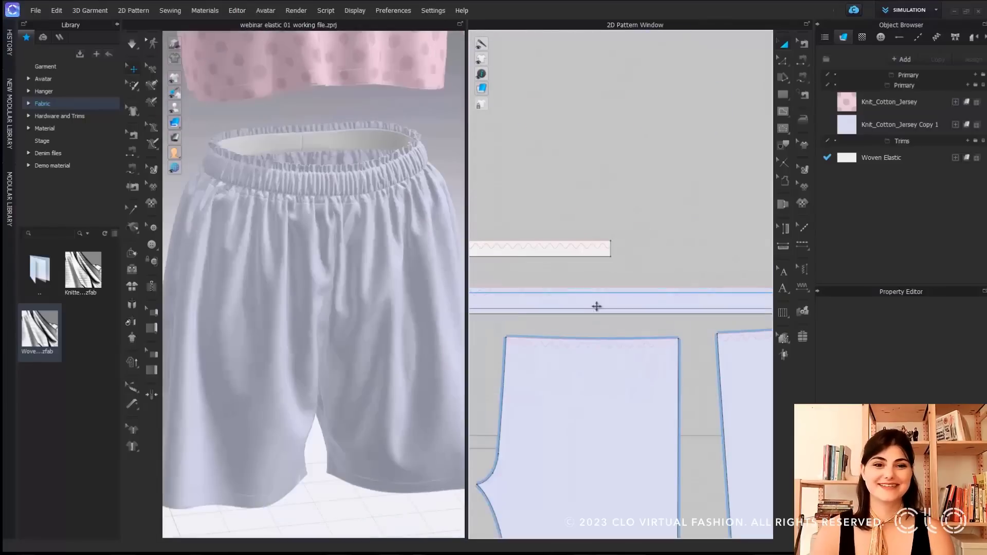
pyautogui.click(599, 302)
pyautogui.rightClick(599, 303)
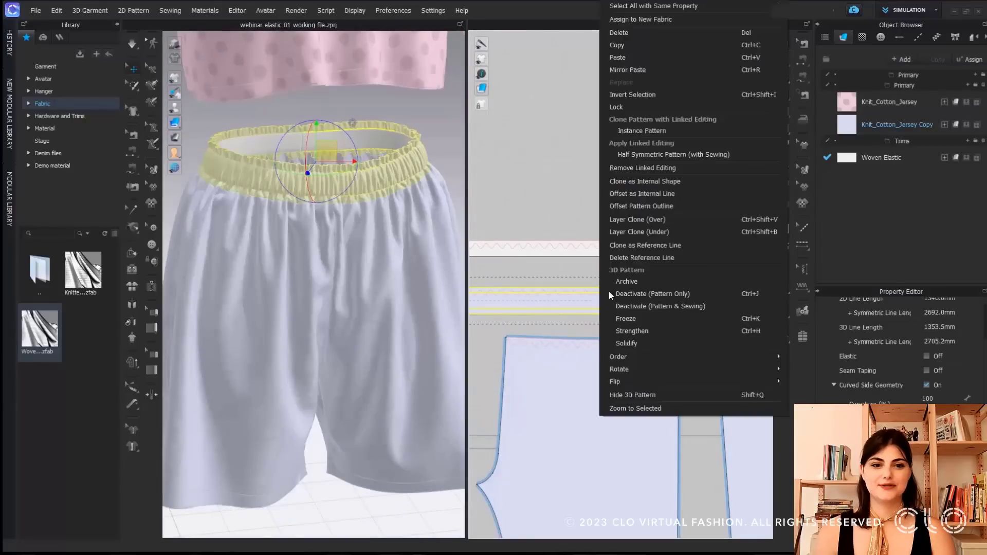
pyautogui.click(641, 229)
pyautogui.scroll(4, 668, 228)
pyautogui.click(624, 227)
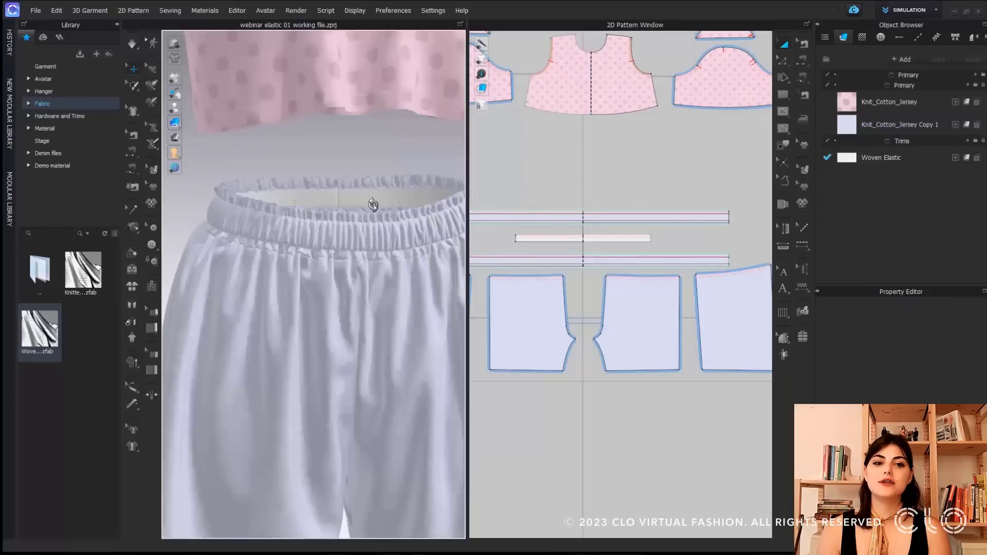
# - Set the sublayer order between the waistband, elastic strip and cloned waistband, and simulate the shorts
pyautogui.moveTo(375, 203); pyautogui.dragTo(406, 212, button='right')
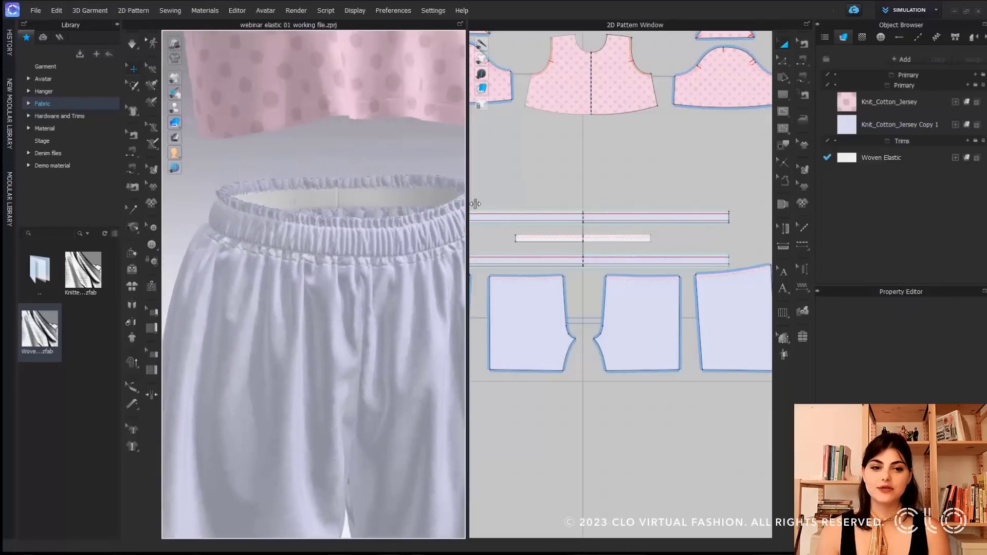
pyautogui.click(802, 307)
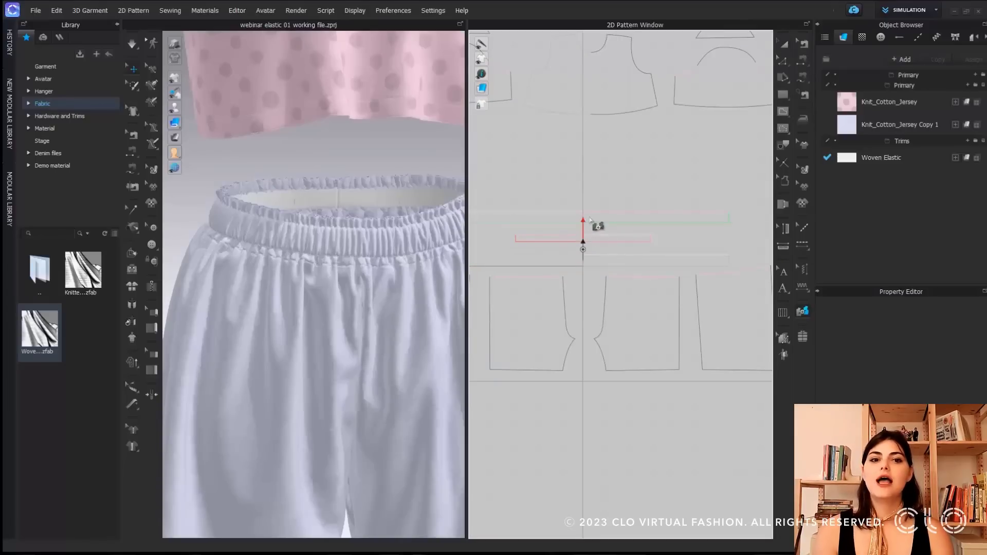
pyautogui.click(782, 45)
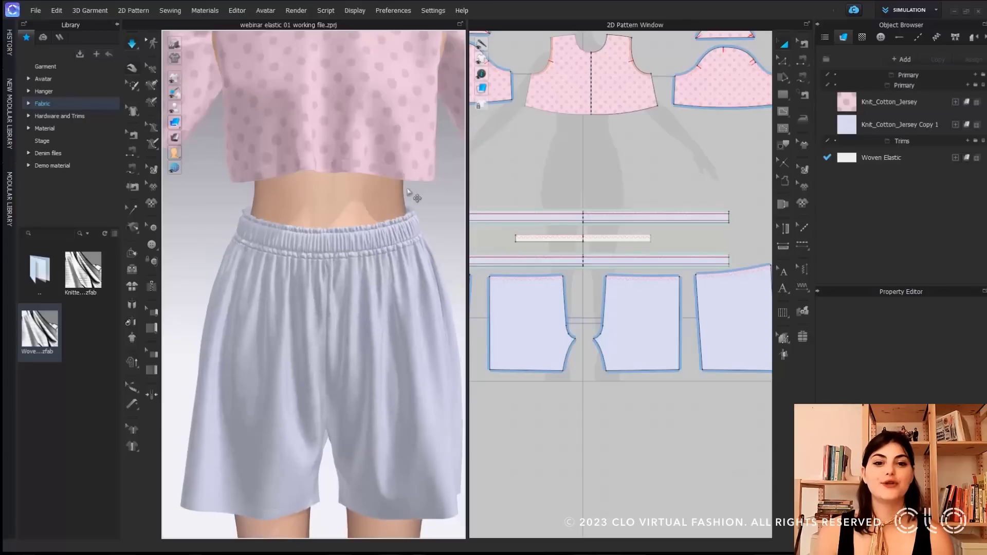
pyautogui.press('space')
# - Examine the layered waistband and its gathers from the front and at an angle
pyautogui.hotkey('shift', 'a')
pyautogui.moveTo(260, 106); pyautogui.dragTo(332, 221, button='right')
pyautogui.scroll(-3, 331, 221)
pyautogui.scroll(3, 707, 320)
pyautogui.moveTo(175, 107)
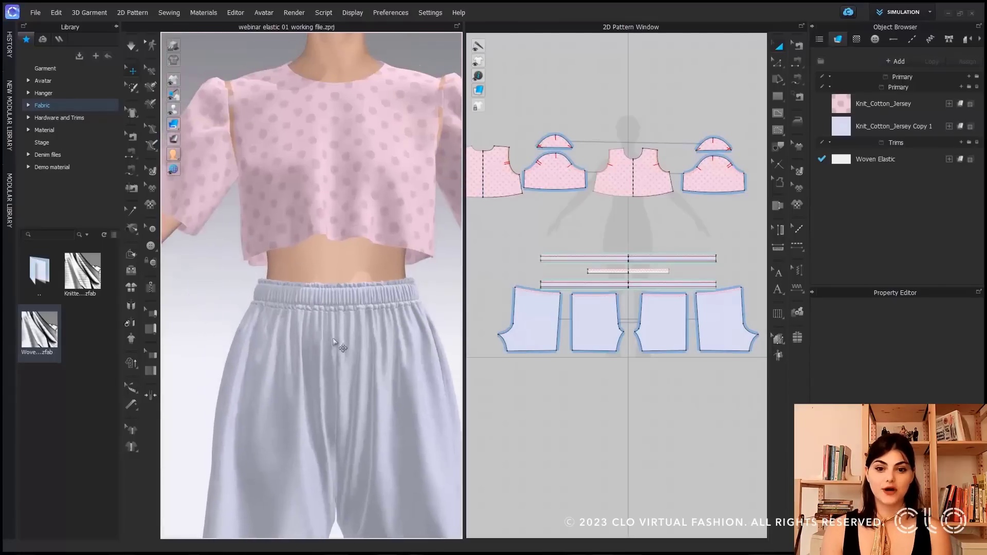
pyautogui.moveTo(333, 342); pyautogui.dragTo(371, 287, button='right')
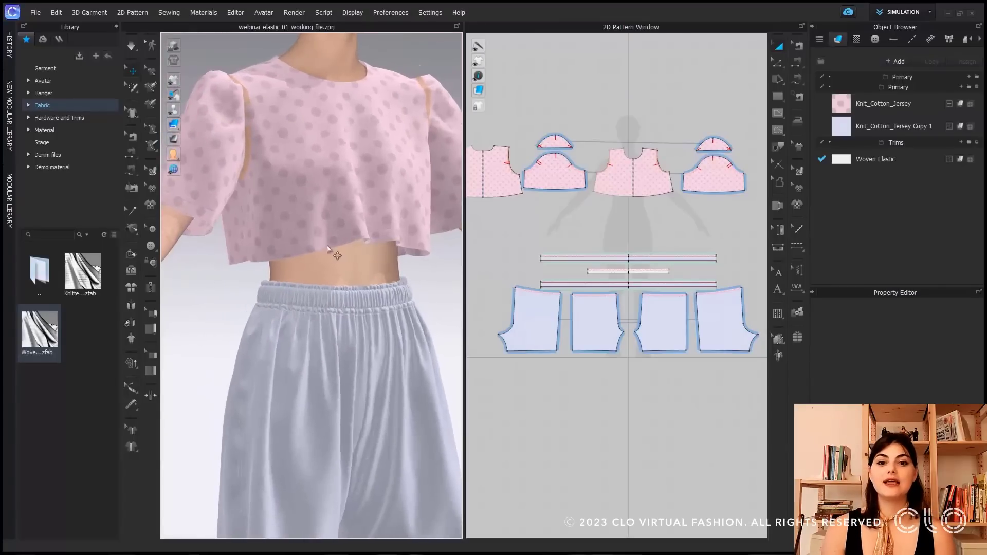
# - Add a binding along the cropped top's hem and set its width to 20 mm
pyautogui.click(152, 374)
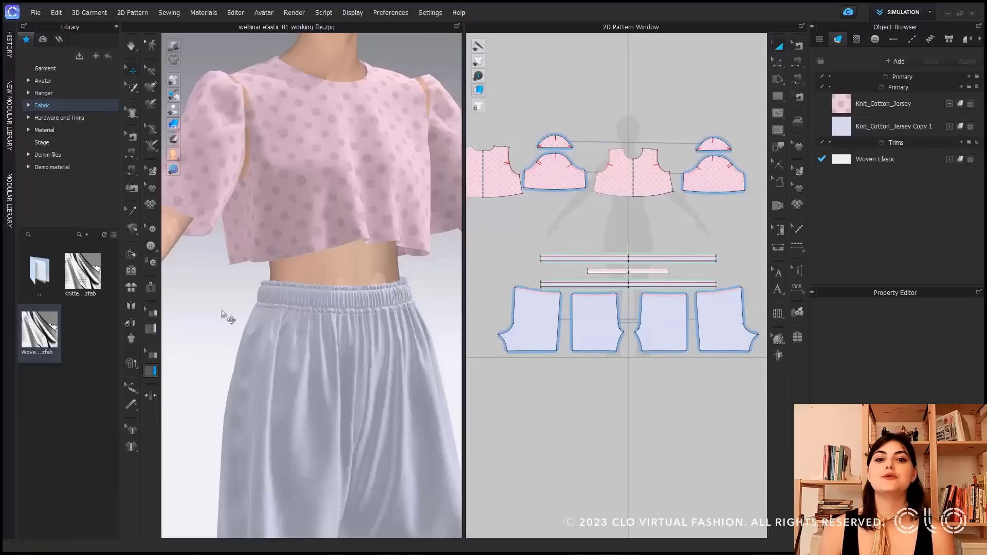
pyautogui.click(249, 261)
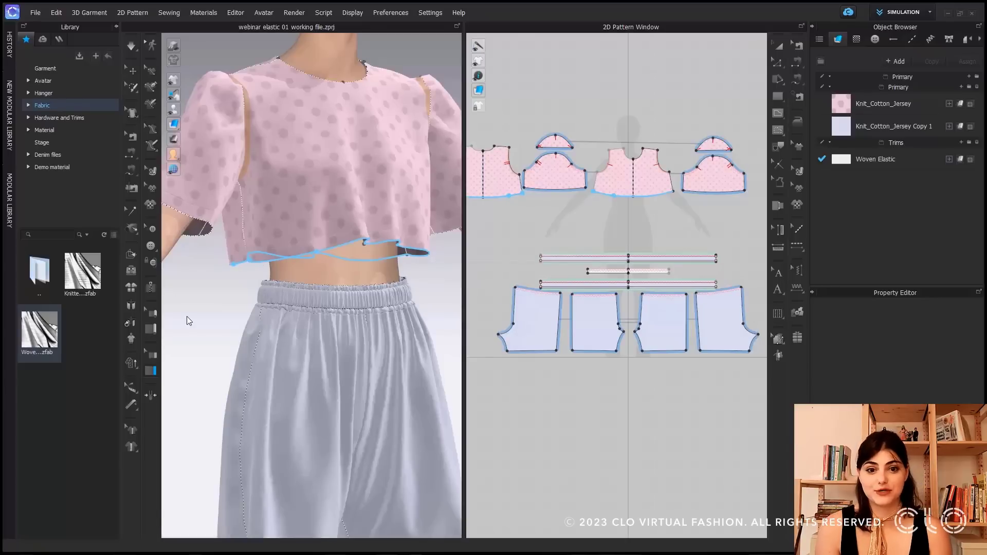
pyautogui.press('Return')
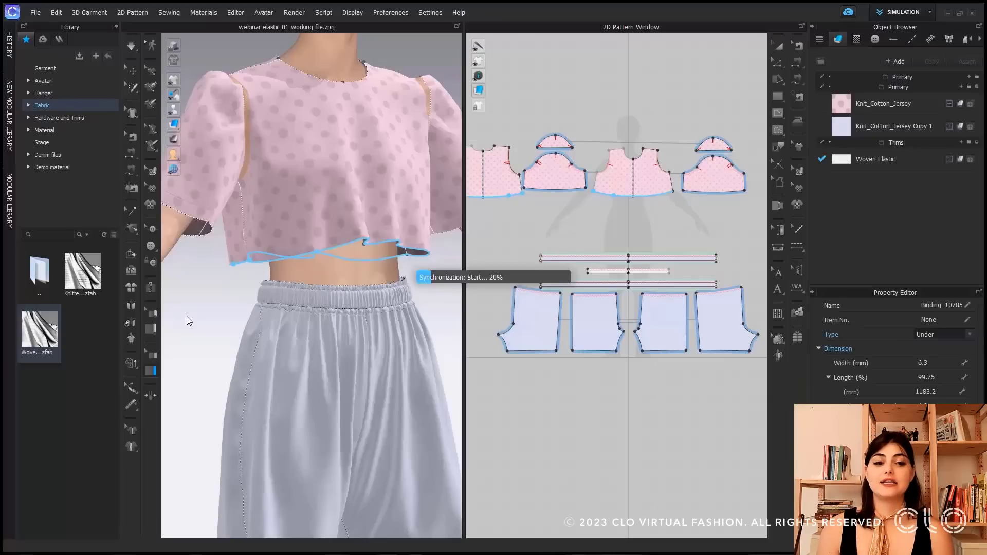
pyautogui.click(928, 362)
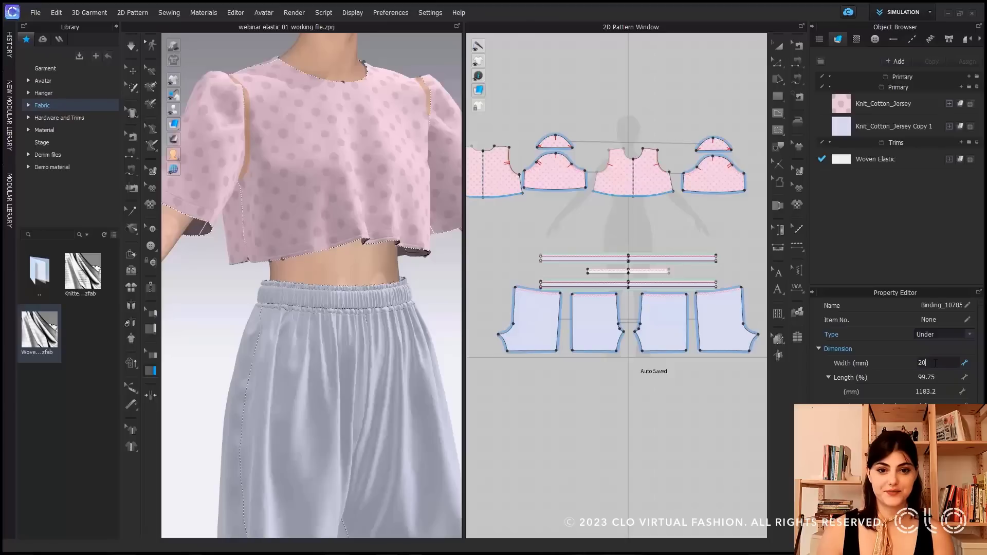
pyautogui.press('Return')
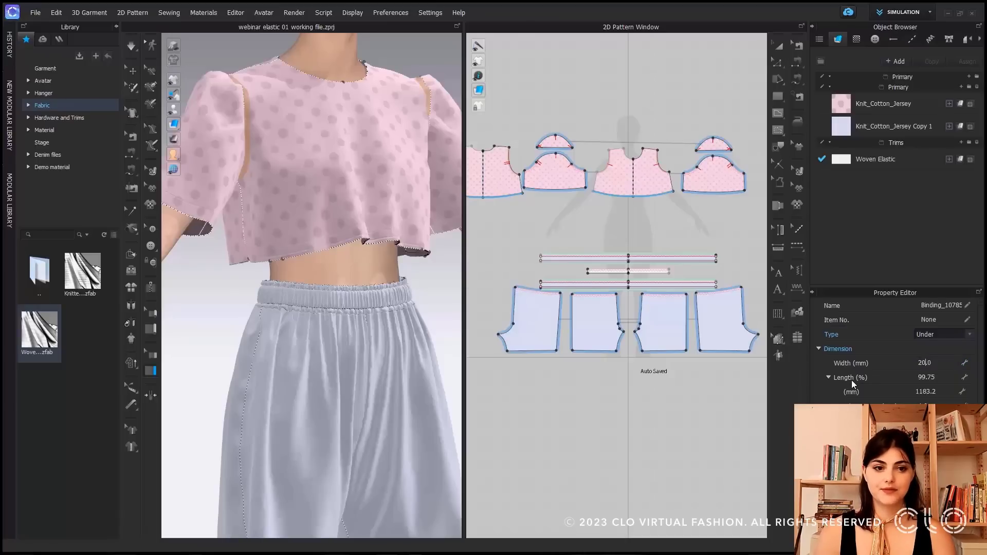
# - Assign the knitted elastic fabric to the hem binding, hide the avatar to check it, and simulate the top
pyautogui.moveTo(82, 271); pyautogui.dragTo(360, 244)
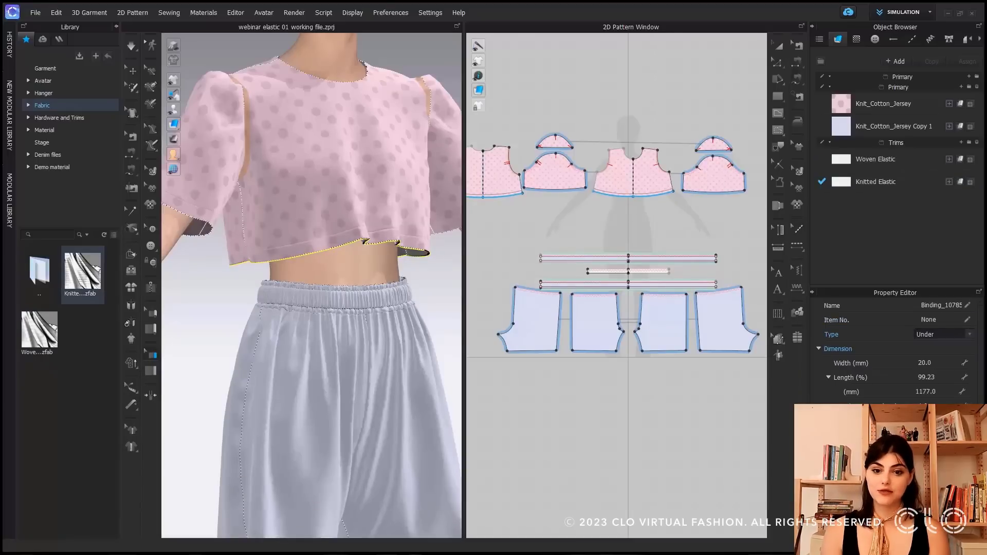
pyautogui.scroll(5, 360, 220)
pyautogui.click(187, 110)
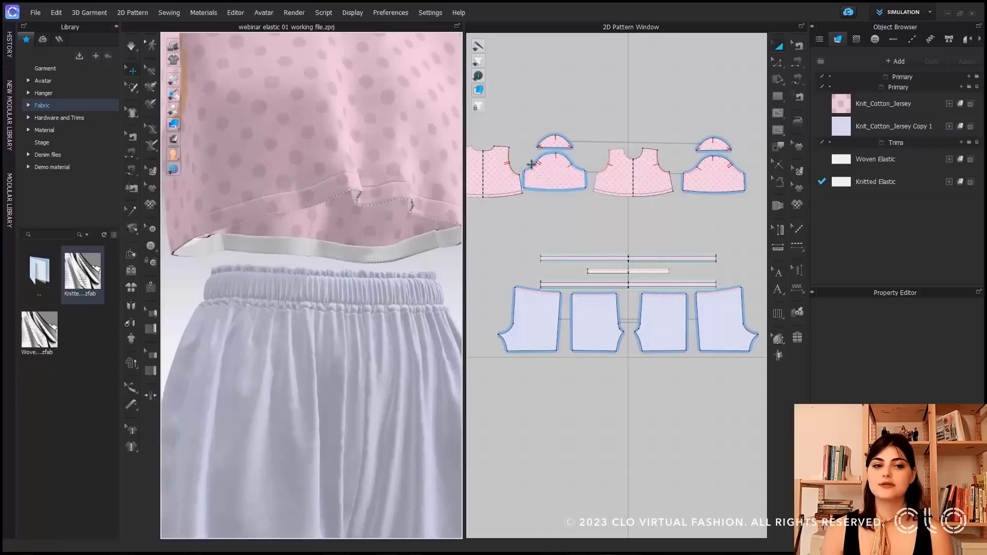
pyautogui.press('space')
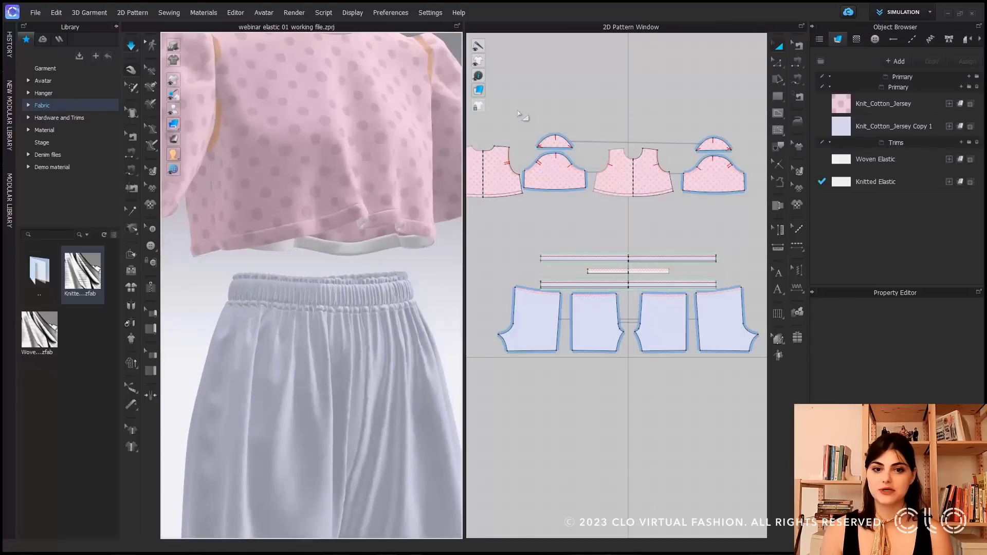
pyautogui.click(187, 110)
pyautogui.scroll(-4, 318, 202)
# - Measure around the avatar's waist, set the hem binding's length to 660 mm, and simulate the gathered hem
pyautogui.click(132, 388)
pyautogui.moveTo(310, 239); pyautogui.dragTo(317, 239, button='right')
pyautogui.click(316, 239)
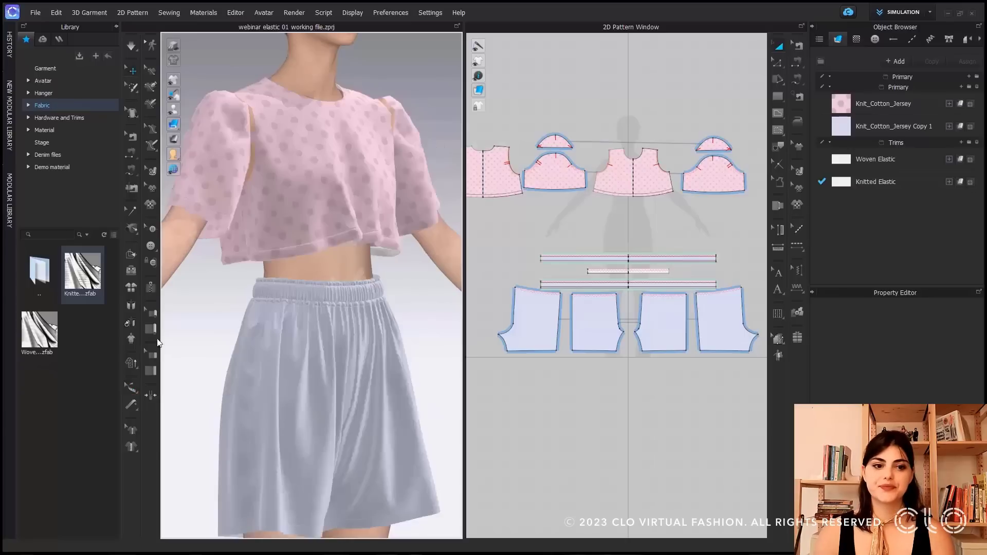
pyautogui.doubleClick(928, 391)
pyautogui.write('660')
pyautogui.press('Return')
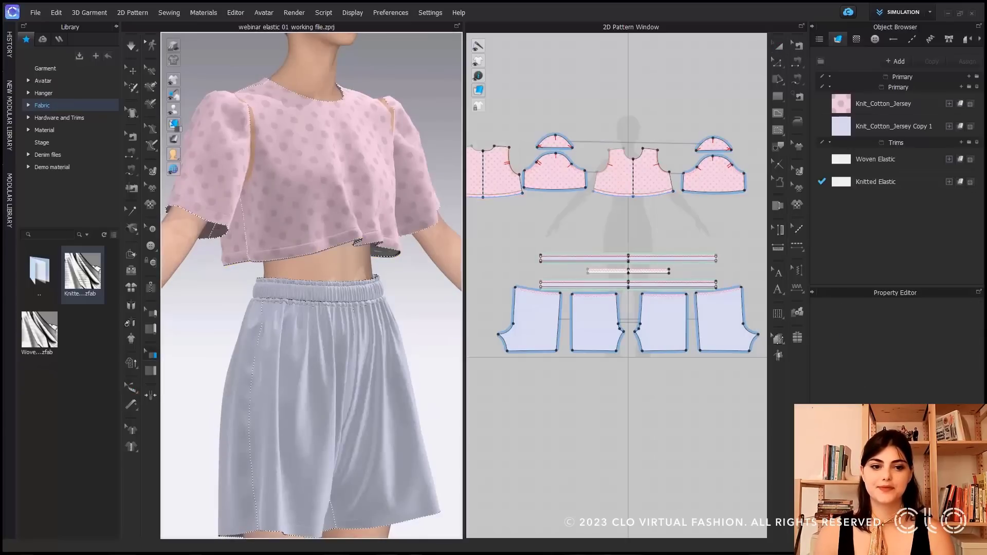
pyautogui.click(202, 294)
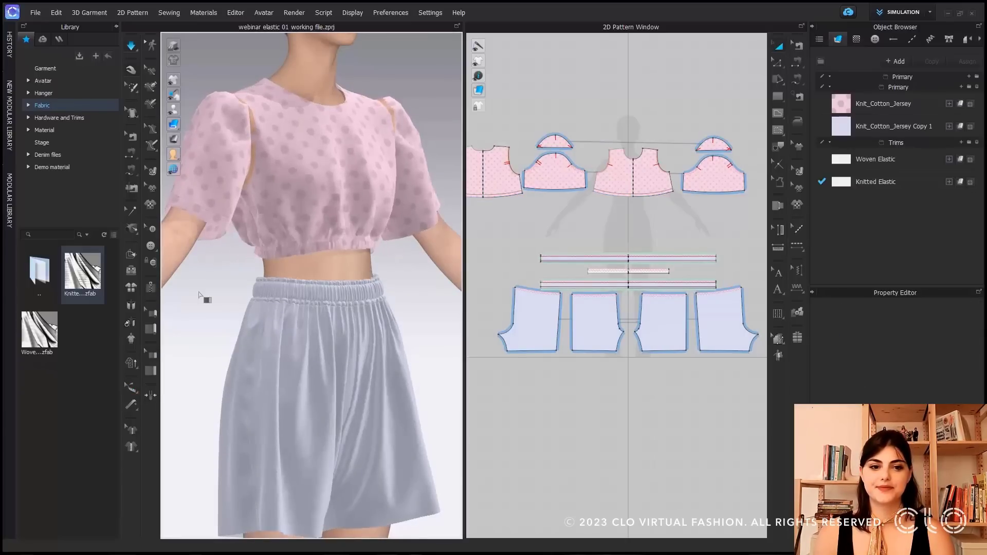
pyautogui.scroll(4, 370, 265)
pyautogui.moveTo(349, 266); pyautogui.dragTo(350, 293, button='middle')
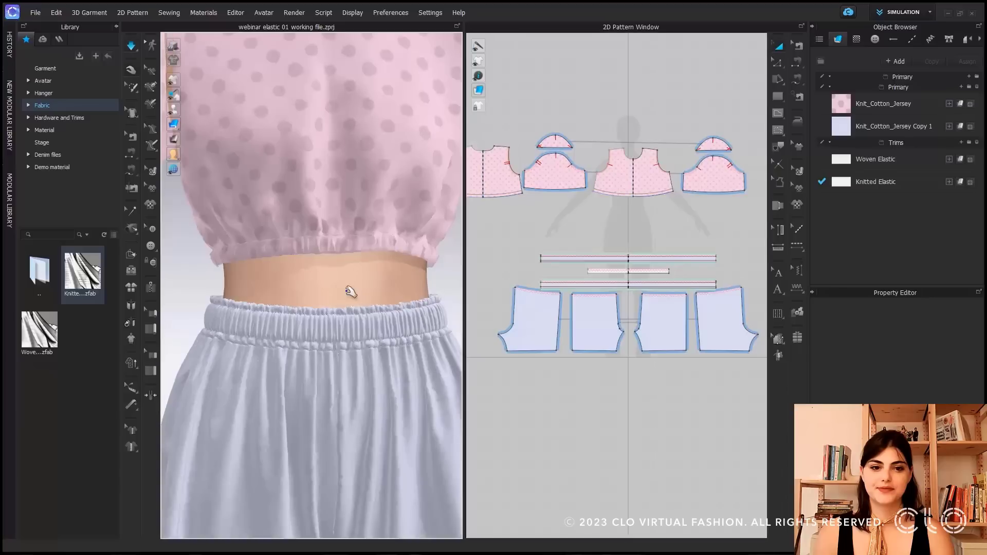
# - Hide the avatar, select the top's front pattern, and simulate the gathered hem
pyautogui.click(174, 109)
pyautogui.click(131, 72)
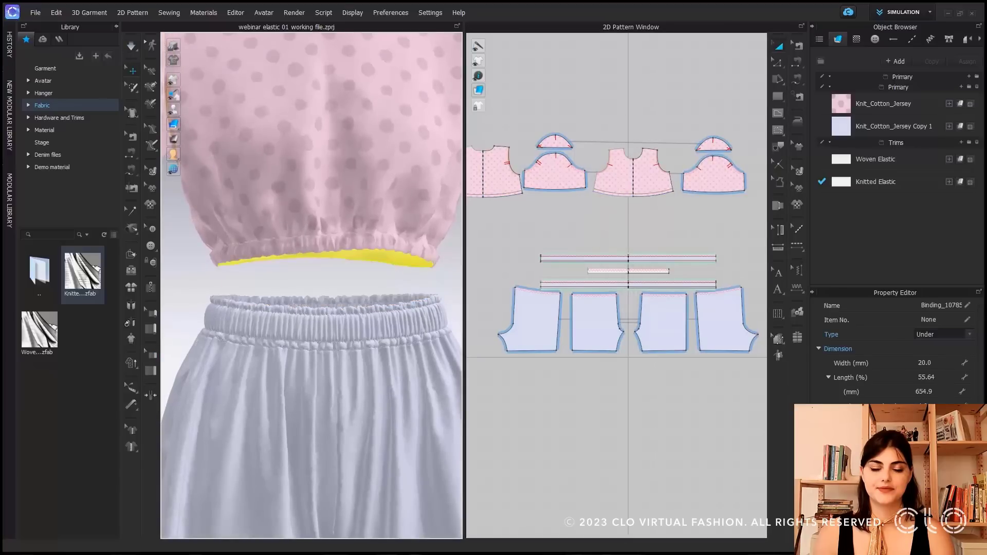
pyautogui.click(286, 176)
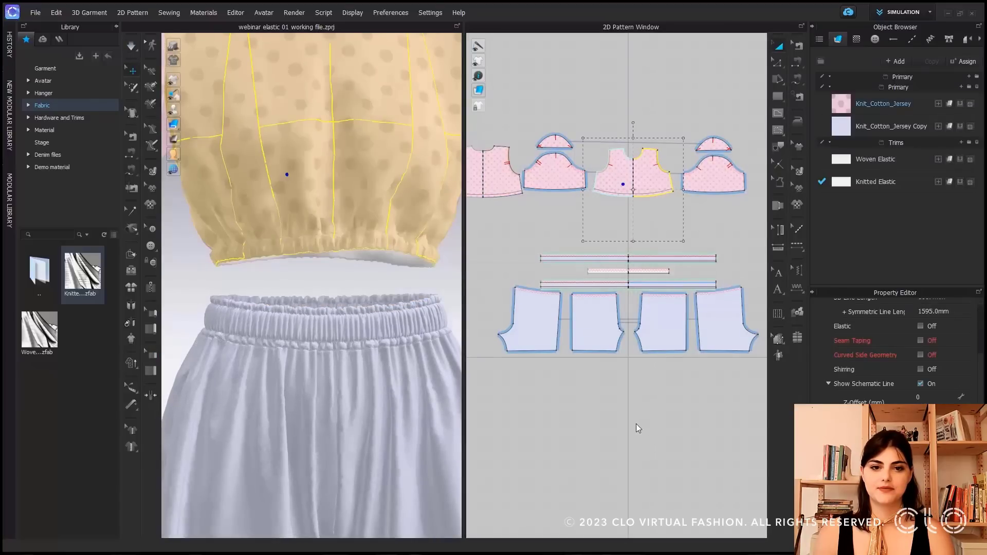
pyautogui.click(637, 423)
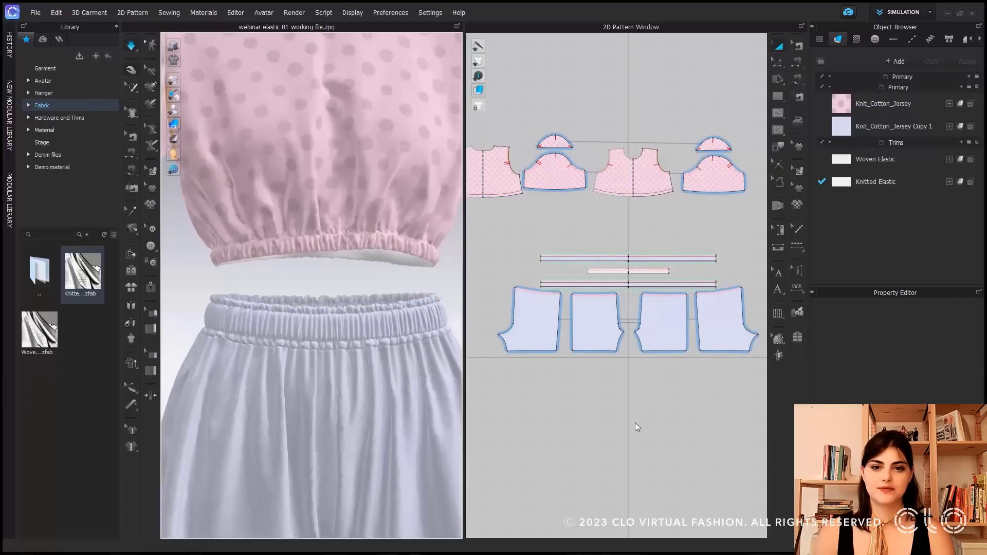
# - Select the hem edges of the top's front and back patterns and simulate the top
pyautogui.click(775, 64)
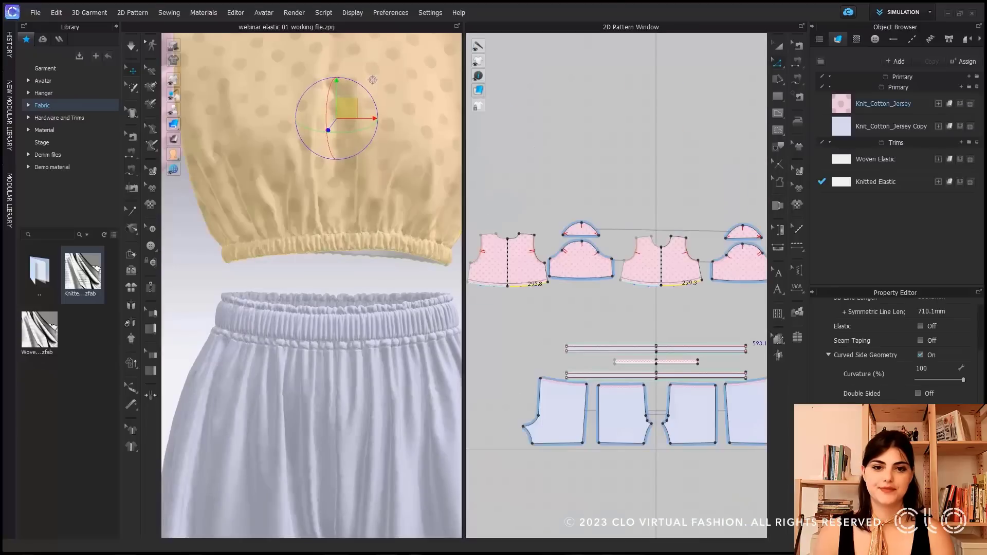
pyautogui.click(672, 334)
pyautogui.press('space')
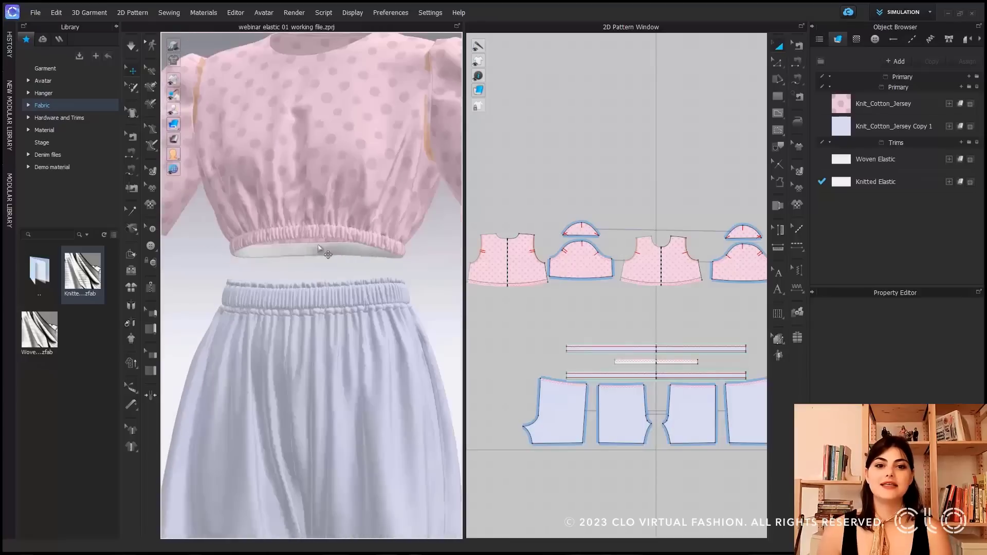
# - Recolor the Knitted Elastic trim with the pink sampled from the top using the eyedropper
pyautogui.click(875, 181)
pyautogui.click(388, 150)
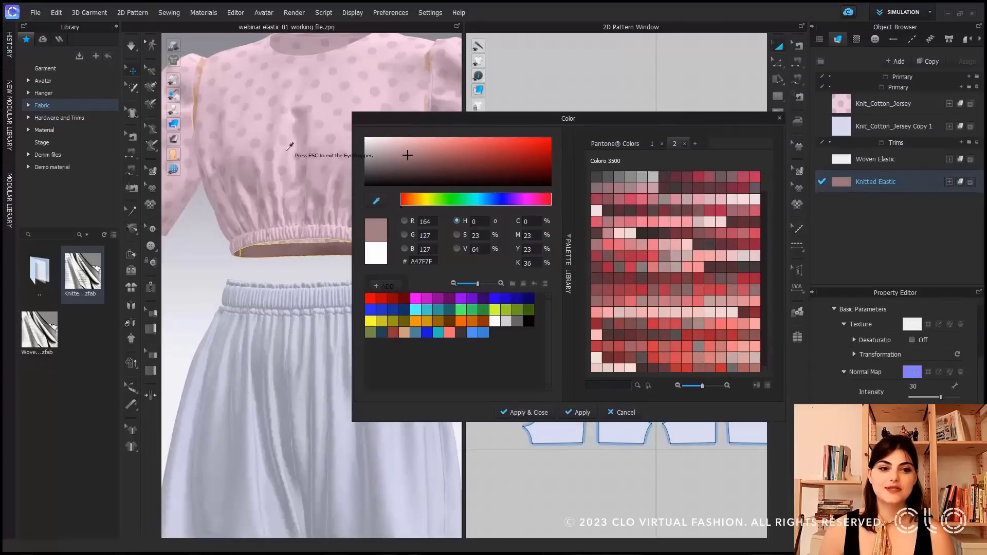
pyautogui.click(290, 151)
pyautogui.click(521, 412)
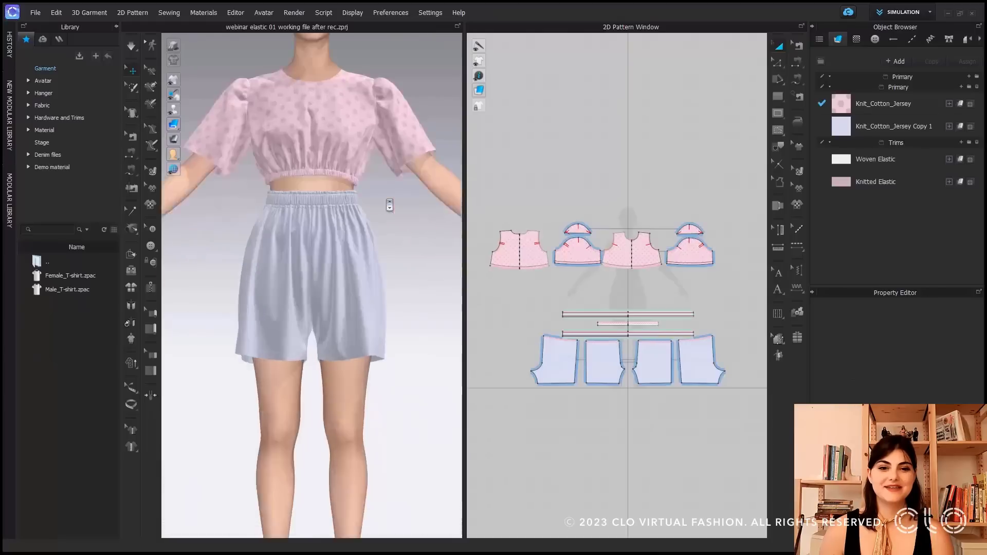
# - Measure around the avatar's arm just below the puff sleeve's hem
pyautogui.scroll(3, 389, 204)
pyautogui.moveTo(389, 204); pyautogui.dragTo(359, 360, button='middle')
pyautogui.scroll(4, 411, 280)
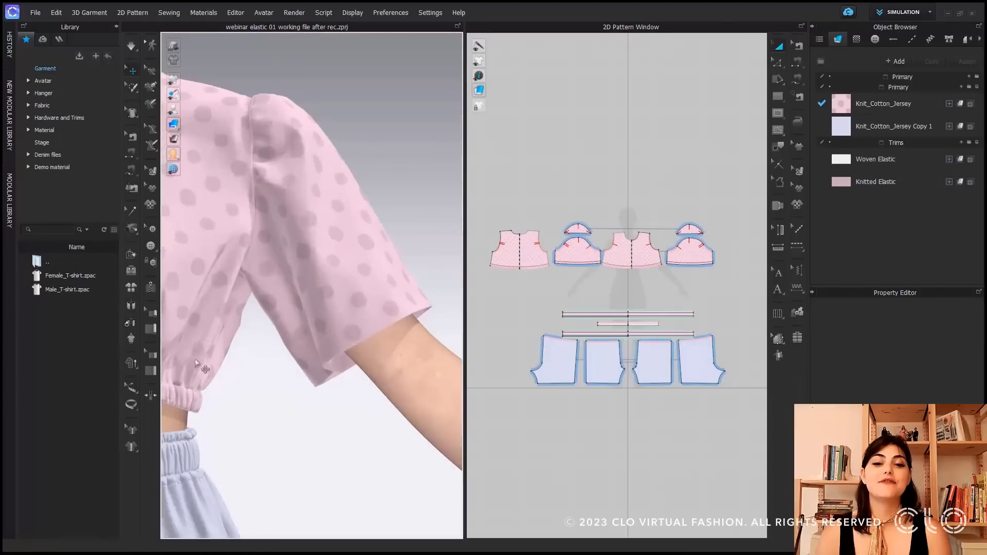
pyautogui.click(131, 387)
pyautogui.click(371, 323)
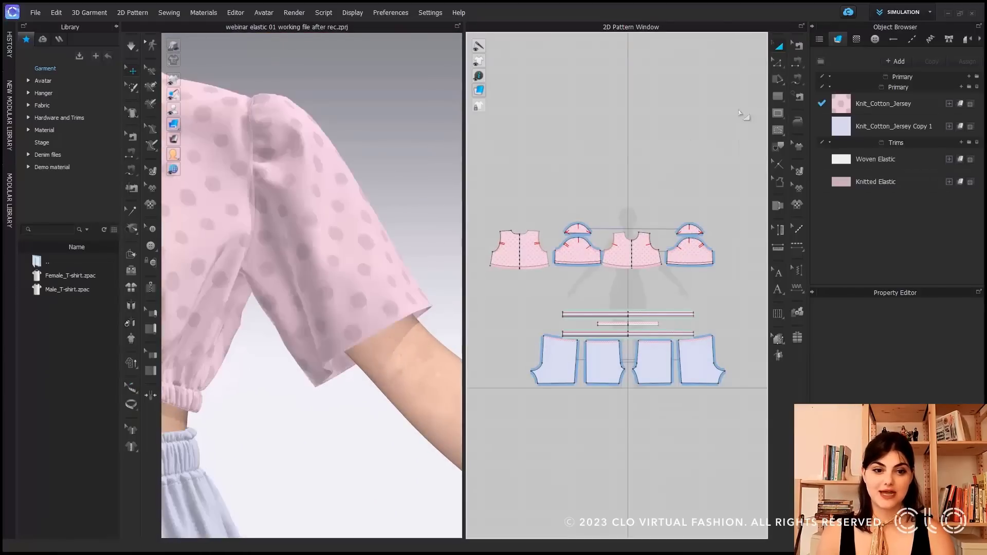
# - Create a 225 × 20 mm rectangle pattern below the sleeve pattern
pyautogui.click(778, 96)
pyautogui.scroll(5, 625, 319)
pyautogui.click(624, 322)
pyautogui.write('225')
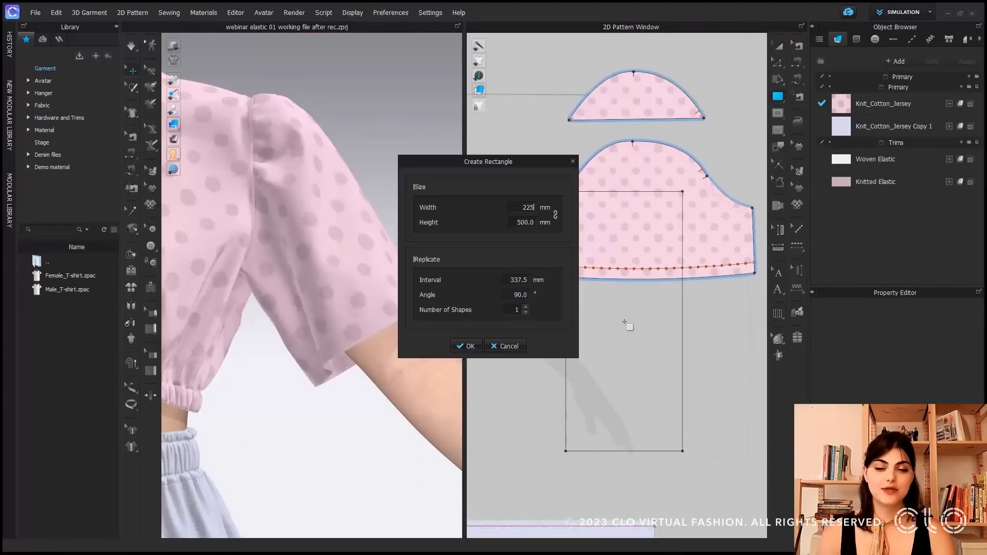
pyautogui.doubleClick(534, 221)
pyautogui.write('20')
pyautogui.press('Return')
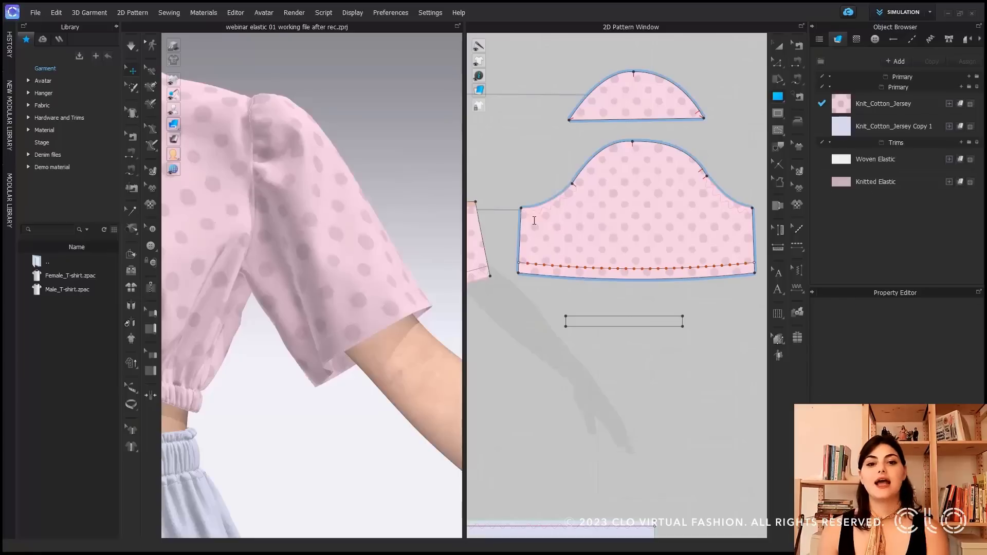
# - Sew the rectangle's long edges to the sleeve's internal line and hem, using the Turned sewing line type
pyautogui.press('n')
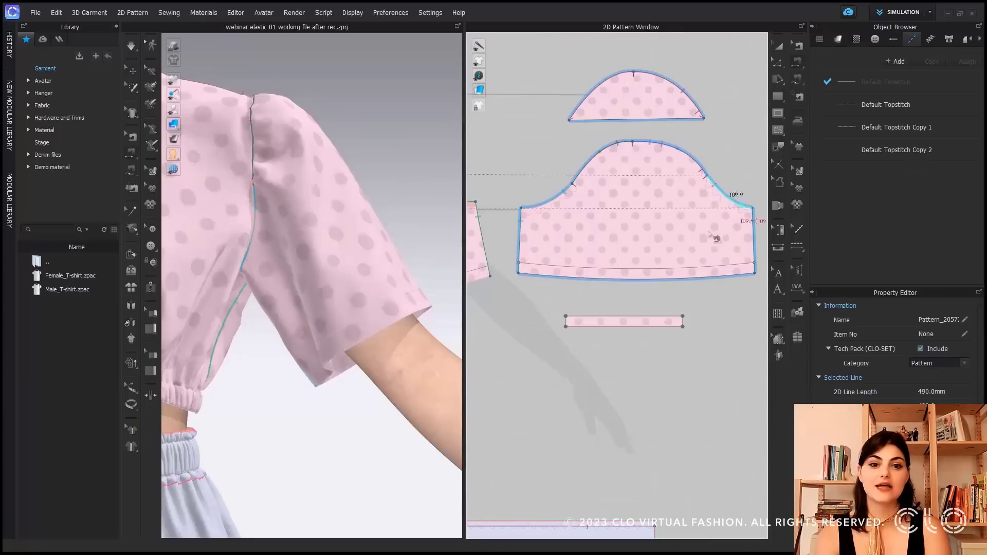
pyautogui.click(606, 315)
pyautogui.click(564, 277)
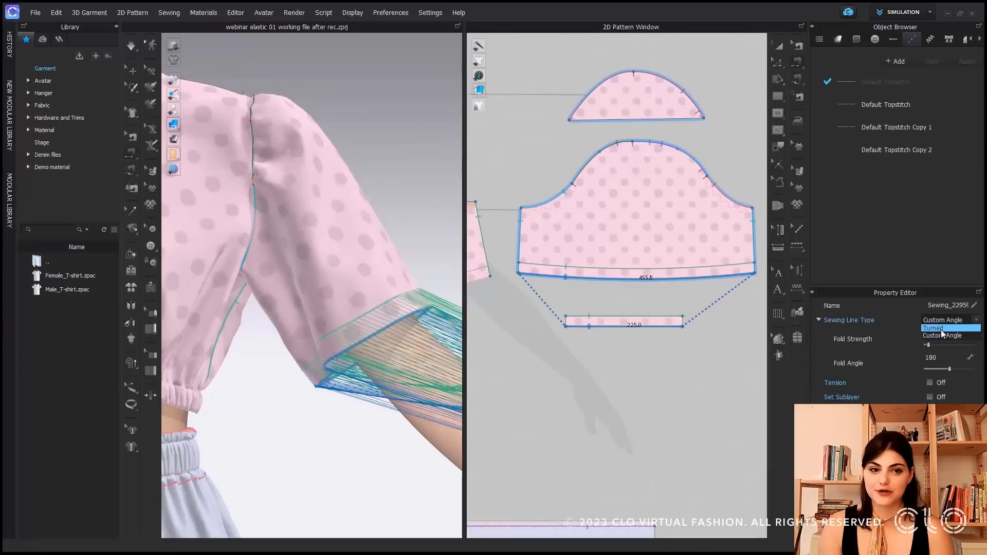
pyautogui.click(624, 319)
# - Position the rectangle strip at the sleeve's hem and simulate to gather the sleeve
pyautogui.press('2')
pyautogui.rightClick(409, 288)
pyautogui.press('Escape')
pyautogui.scroll(5, 371, 317)
pyautogui.click(396, 194)
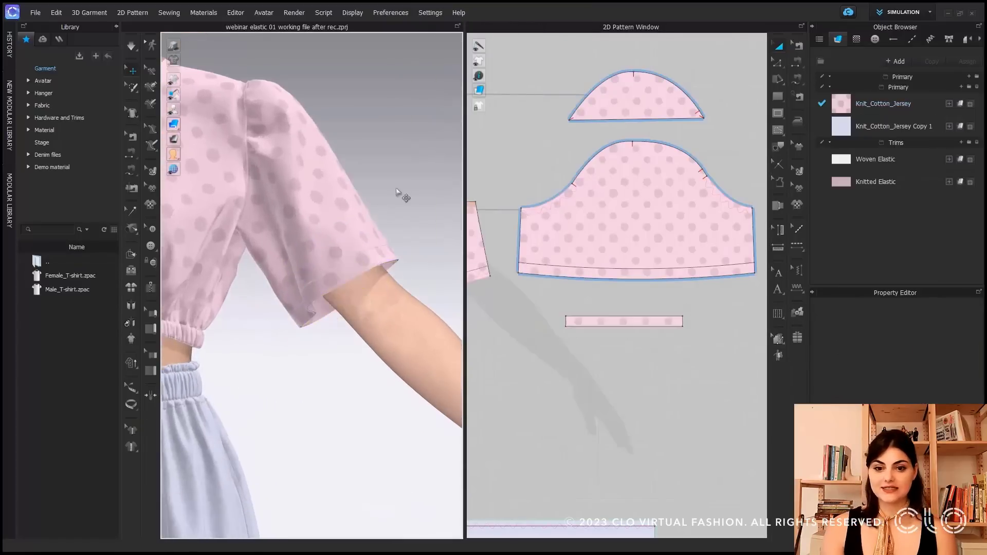
pyautogui.press('space')
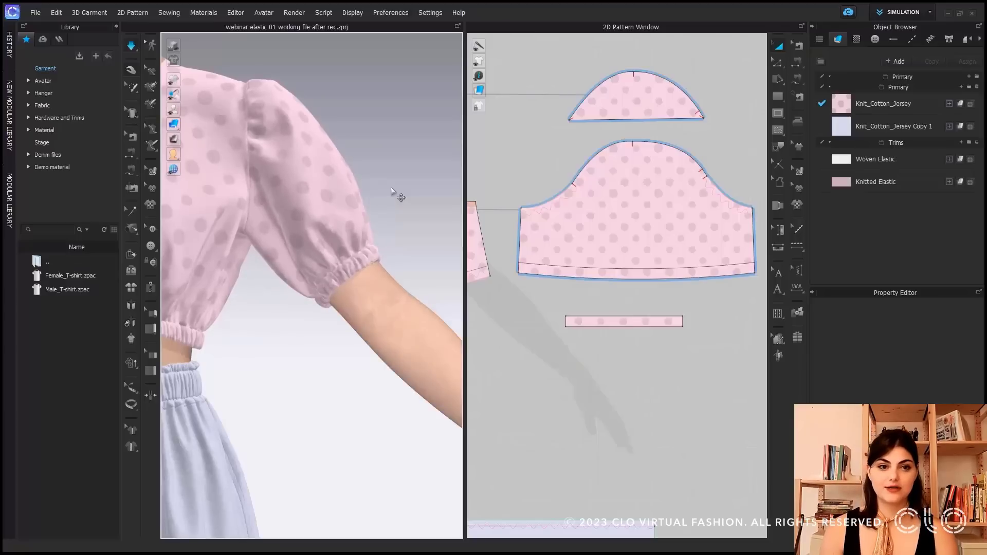
pyautogui.press('space')
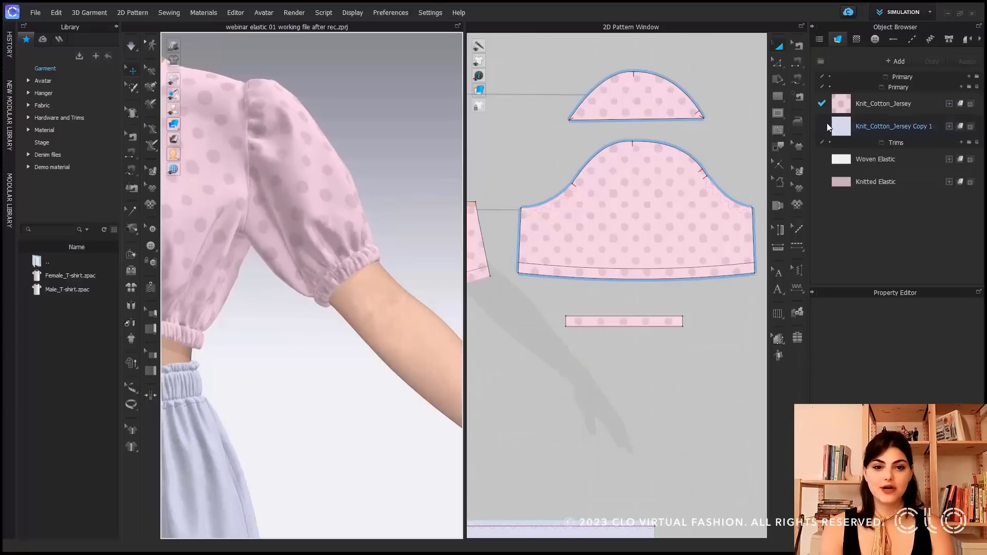
# - Duplicate the Knit_Cotton_Jersey fabric and assign the copy to the sleeve's rectangle strip
pyautogui.click(902, 106)
pyautogui.click(929, 61)
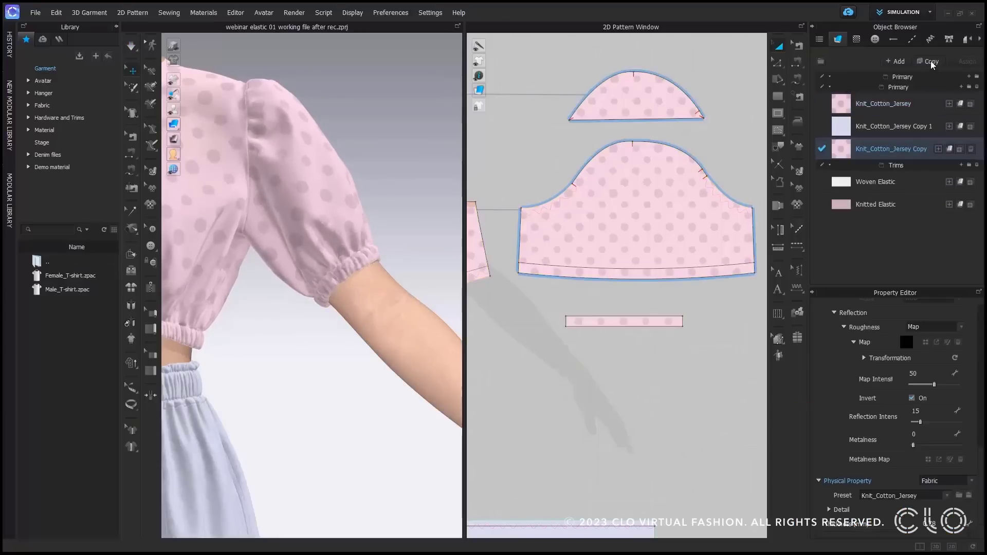
pyautogui.click(650, 325)
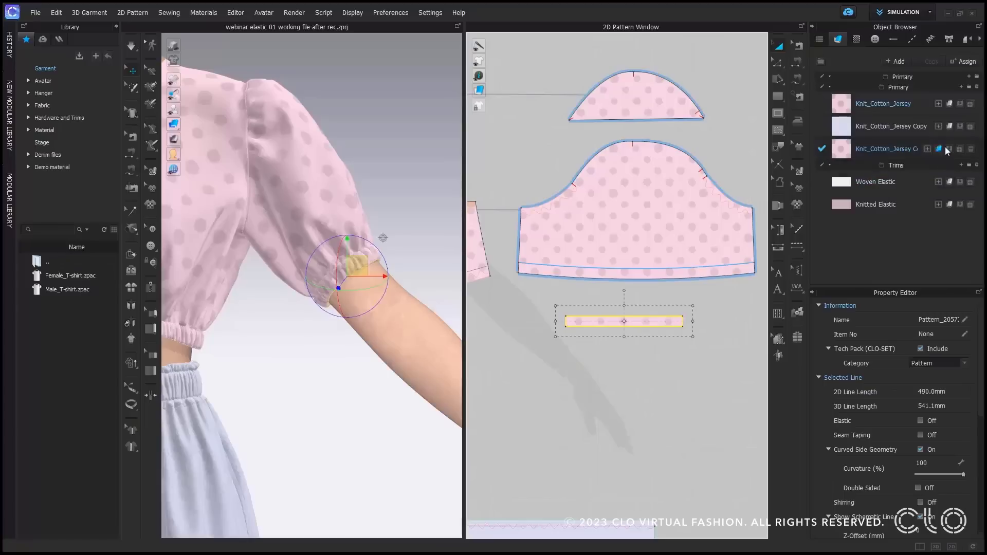
pyautogui.click(887, 153)
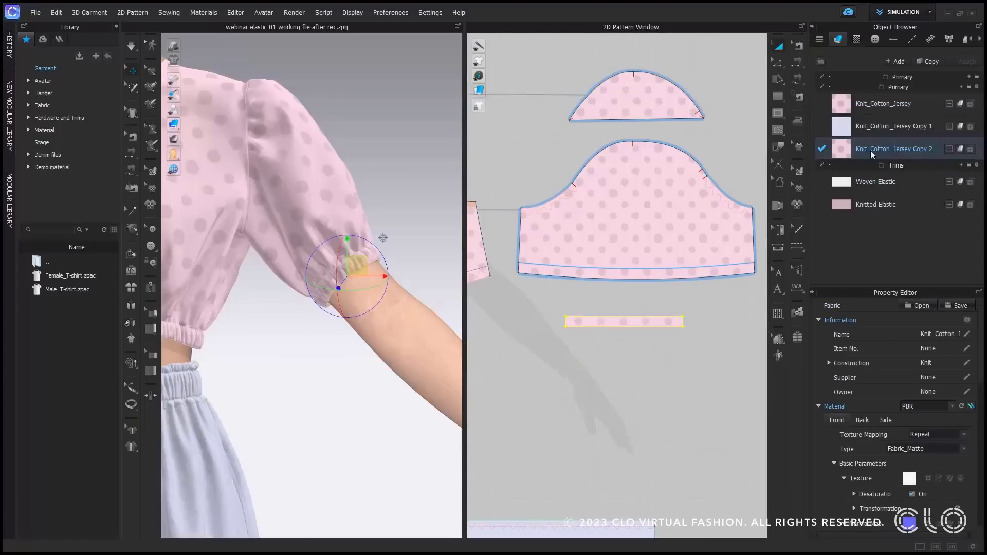
# - Set the copied fabric's physical property to Elastic with the Woven Elastic preset, and simulate the sleeve
pyautogui.scroll(-10, 917, 393)
pyautogui.scroll(-5, 918, 405)
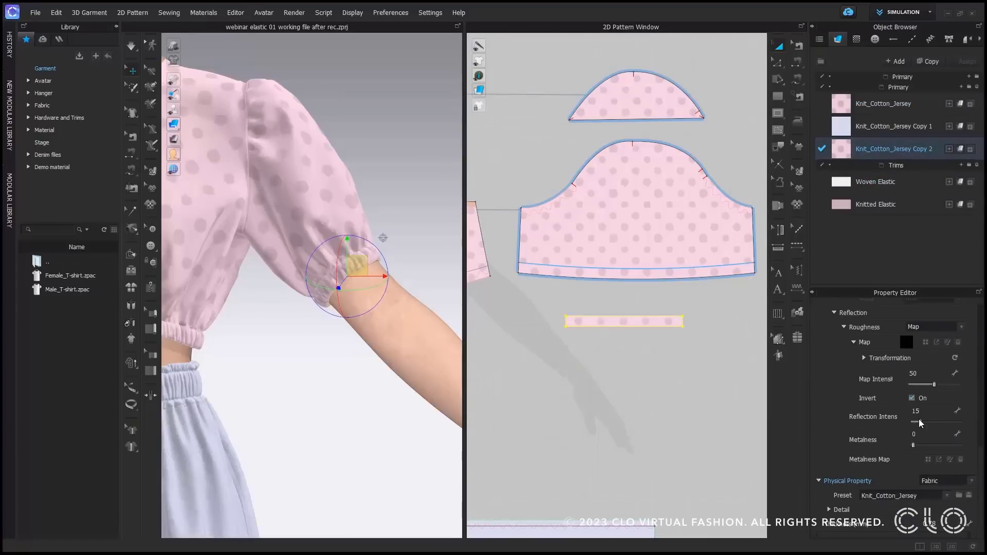
pyautogui.click(953, 482)
pyautogui.click(933, 496)
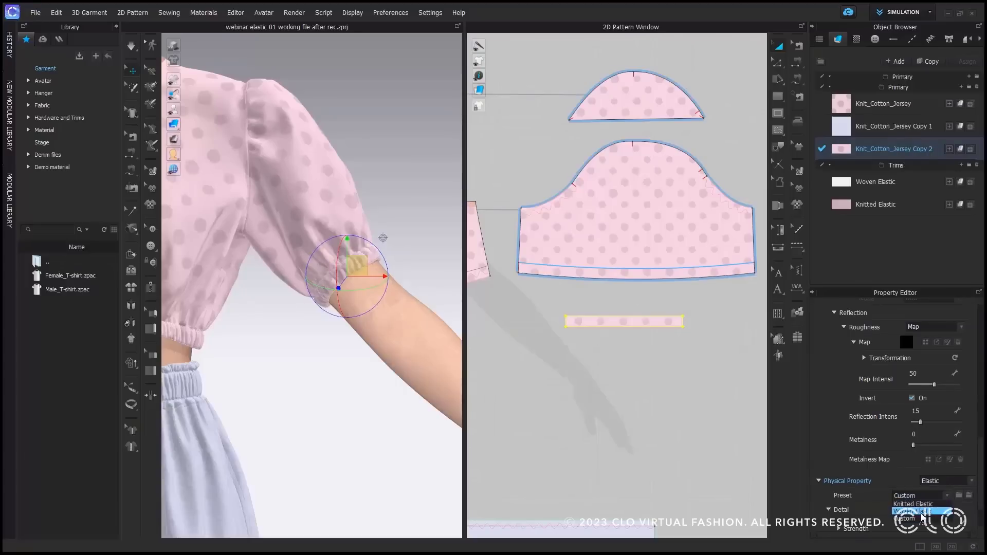
pyautogui.click(919, 512)
pyautogui.click(679, 411)
pyautogui.press('space')
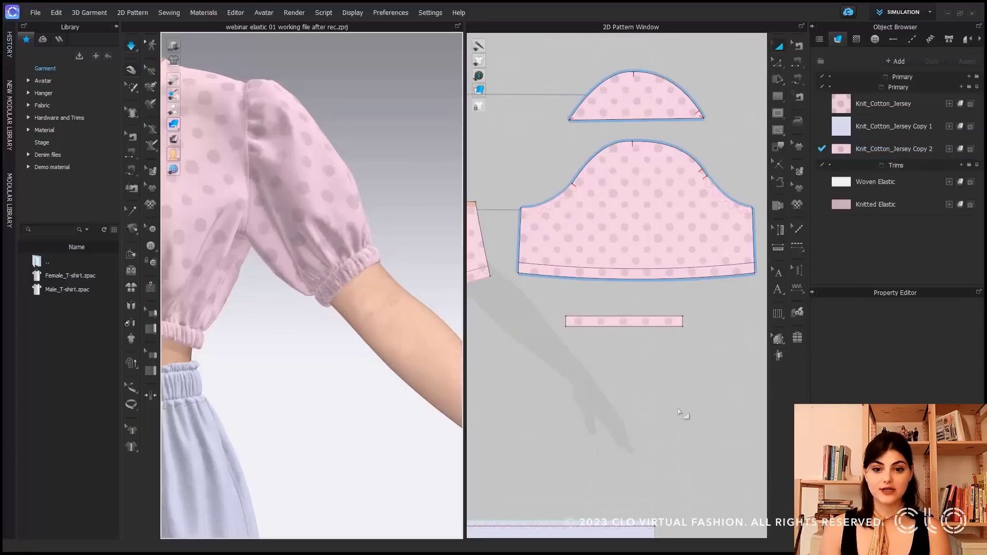
# - Examine the gathered elastic at the sleeve's hem up close and against the rest of the top
pyautogui.scroll(3, 368, 305)
pyautogui.scroll(3, 368, 305)
pyautogui.scroll(-3, 342, 283)
pyautogui.click(627, 280)
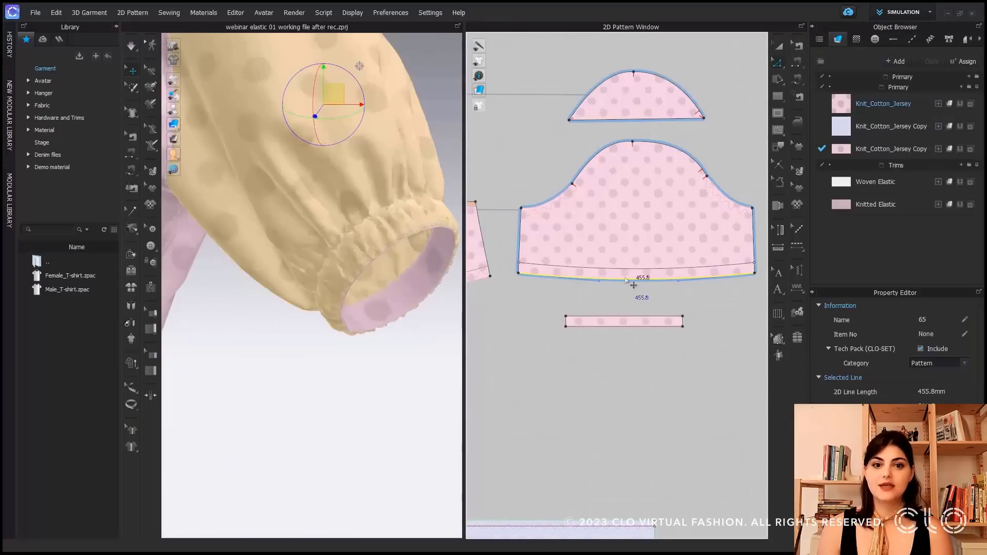
pyautogui.click(617, 443)
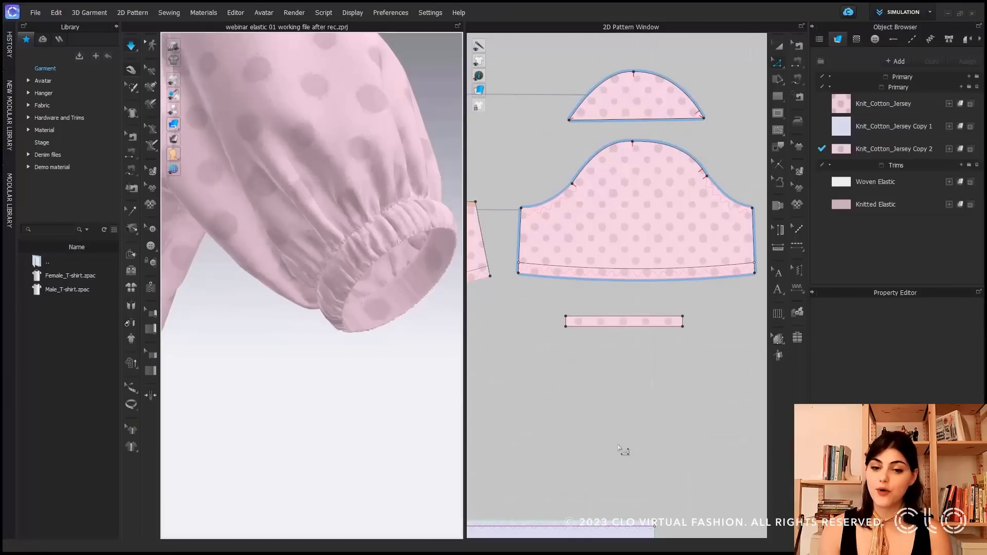
pyautogui.scroll(-5, 365, 339)
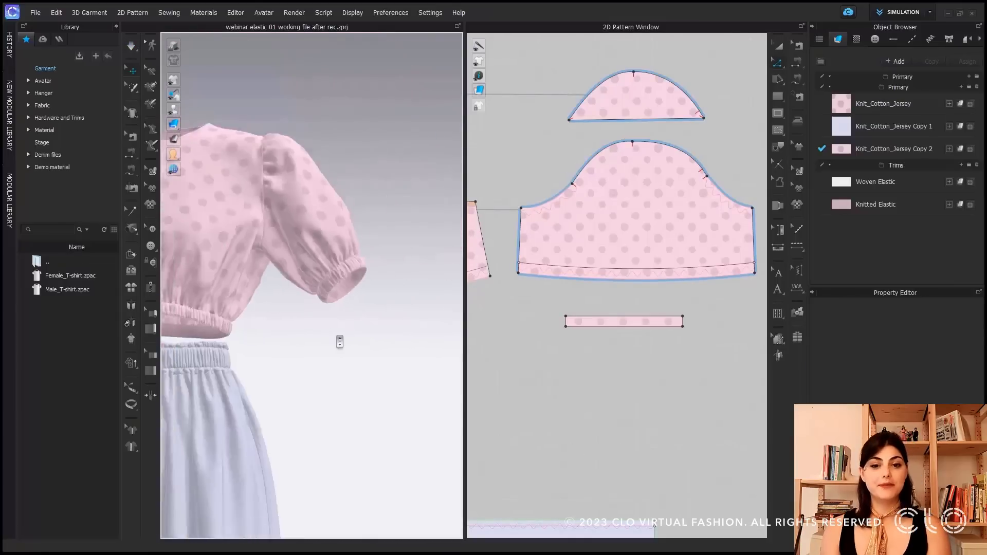
pyautogui.scroll(-3, 339, 341)
# - Show the avatar, replace the opposite sleeve with a symmetric copy of the elasticated sleeve and its strip, and simulate the garment
pyautogui.click(173, 109)
pyautogui.scroll(-5, 568, 256)
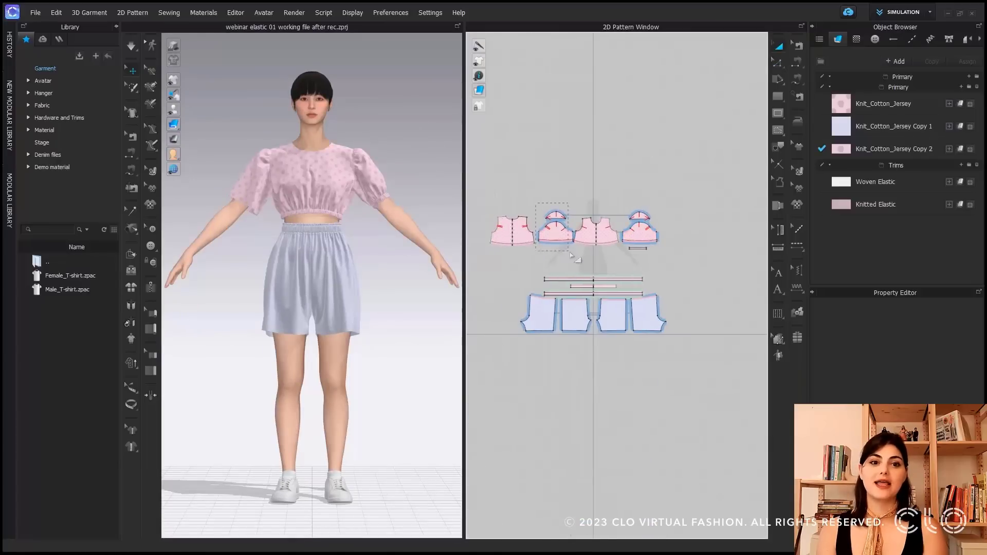
pyautogui.click(567, 255)
pyautogui.click(640, 231)
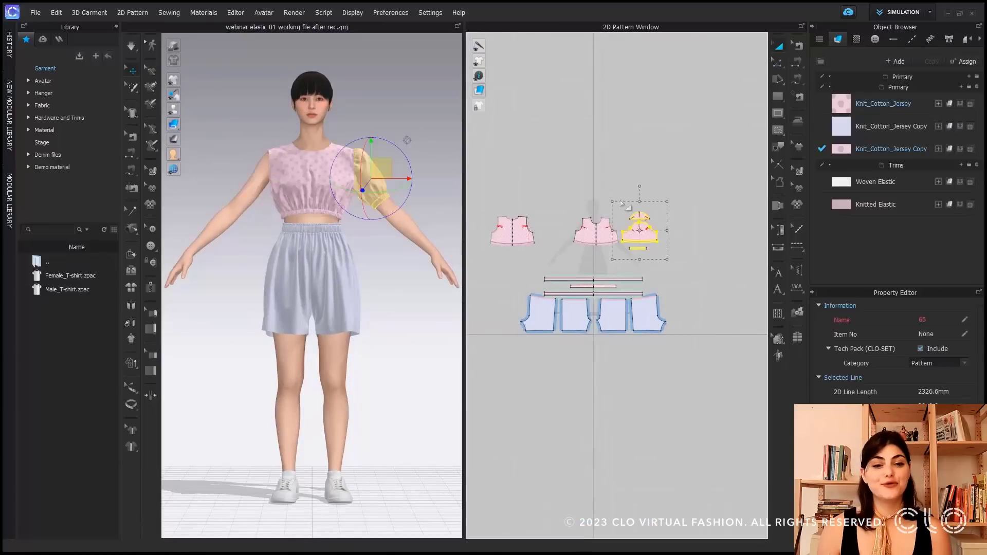
pyautogui.click(615, 159)
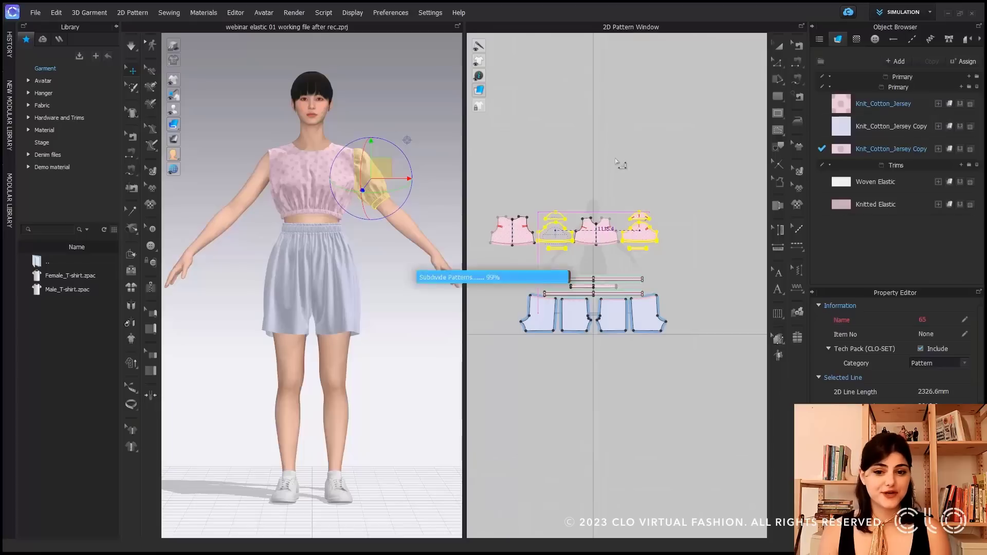
pyautogui.click(615, 160)
pyautogui.press('space')
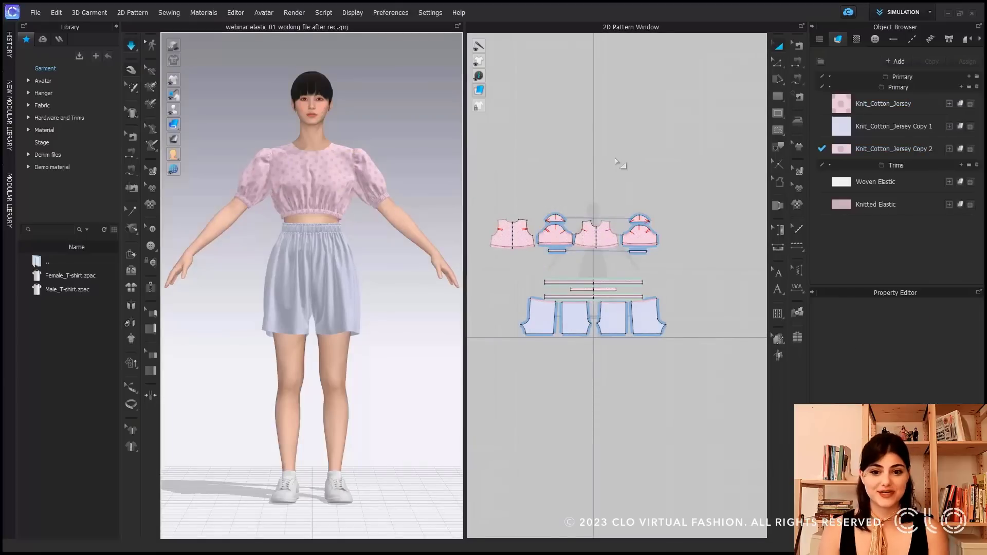
# - Apply the FV2_07.pos pose to the avatar and inspect how the elasticated top and shorts drape
pyautogui.click(76, 85)
pyautogui.doubleClick(60, 386)
pyautogui.press('Return')
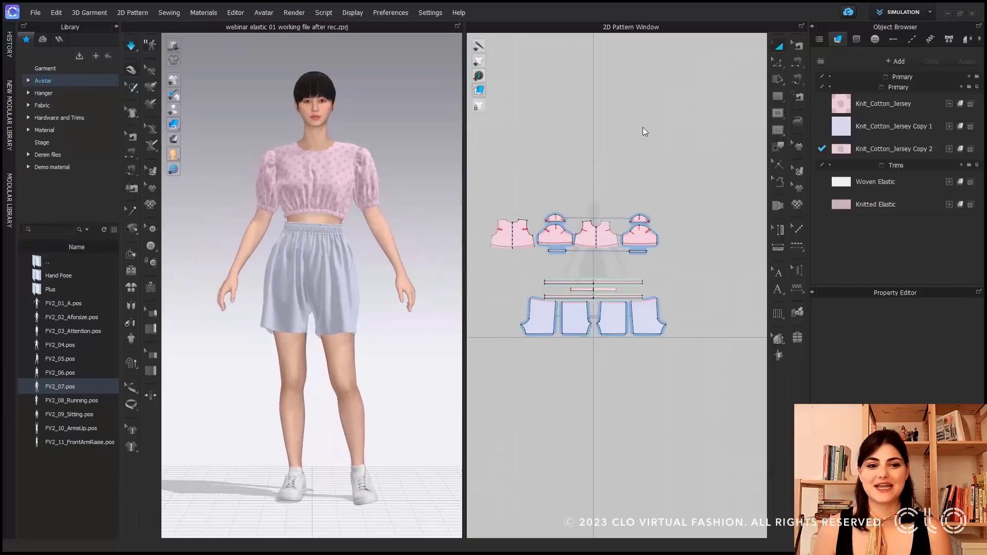
pyautogui.scroll(5, 379, 200)
pyautogui.scroll(-5, 375, 201)
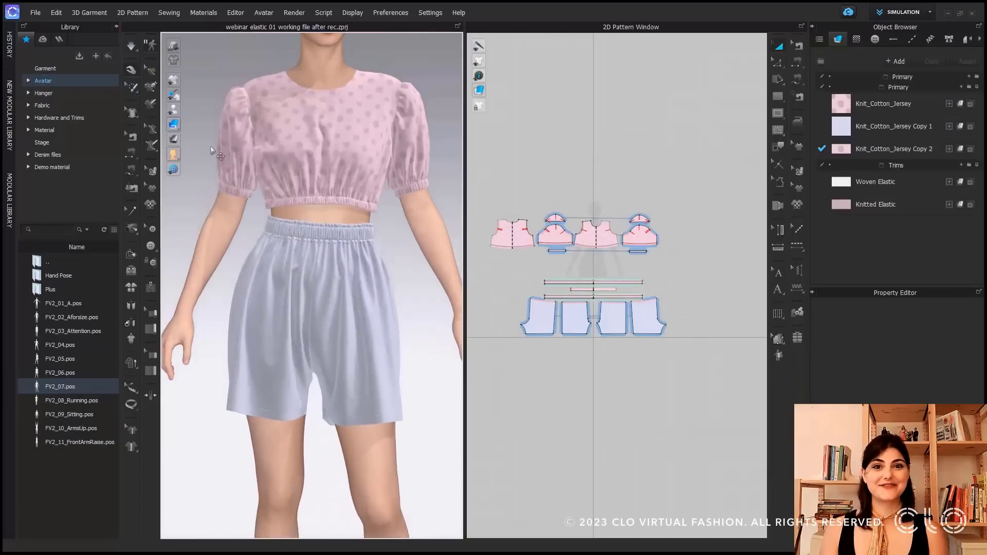
pyautogui.hotkey('shift', 'a')
pyautogui.moveTo(331, 174); pyautogui.dragTo(441, 220, button='right')
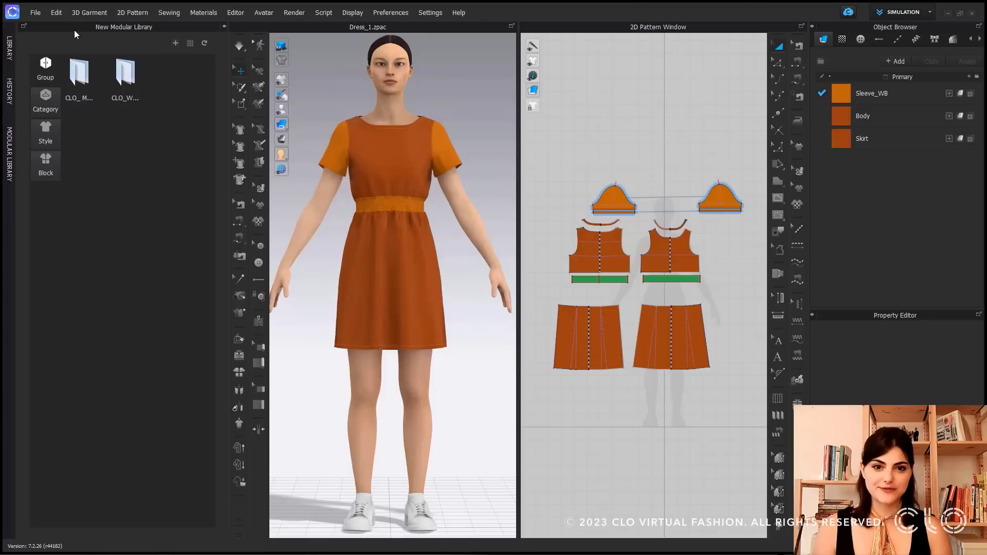
# - Start saving the dress as a modular style, adding the Demo folder from Blocks as a group and opening it
pyautogui.click(35, 15)
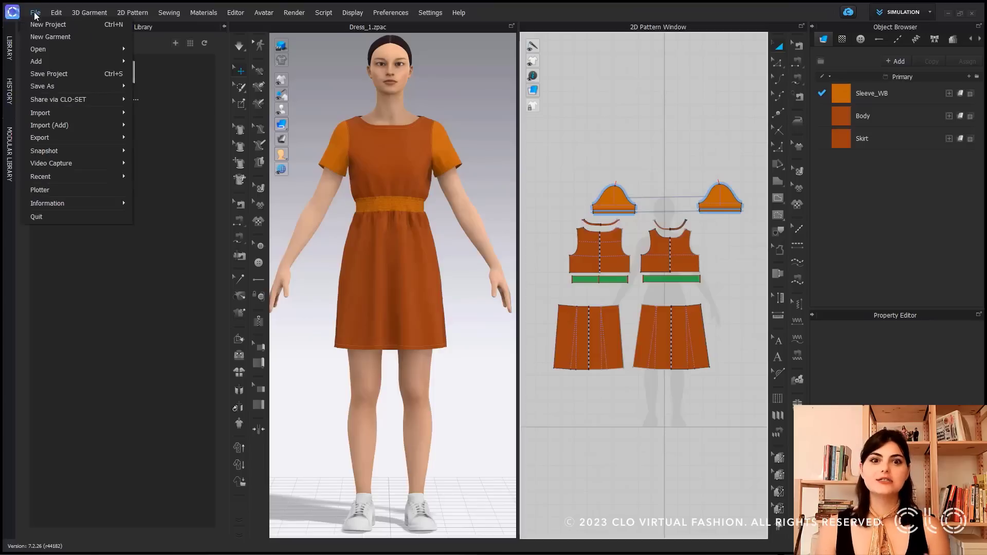
pyautogui.moveTo(71, 83)
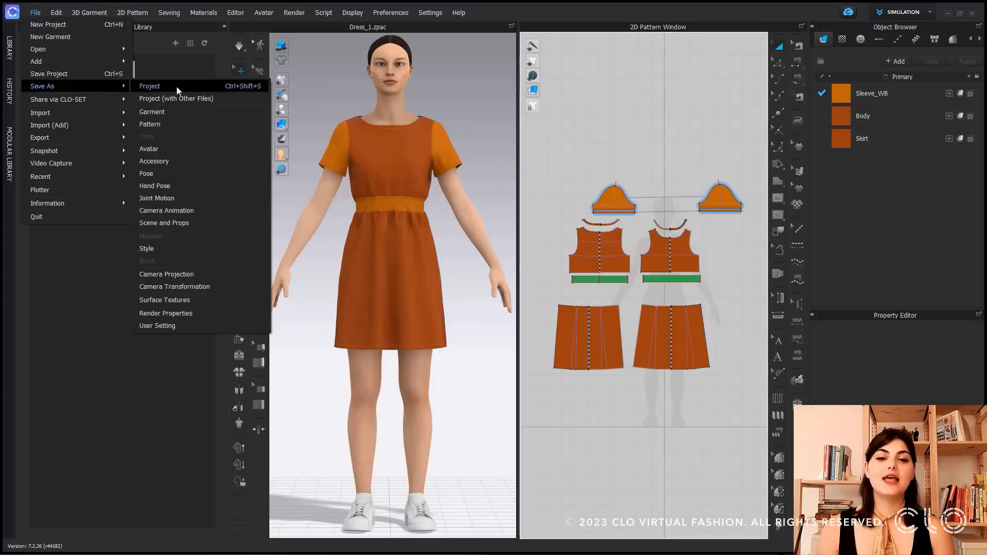
pyautogui.click(177, 251)
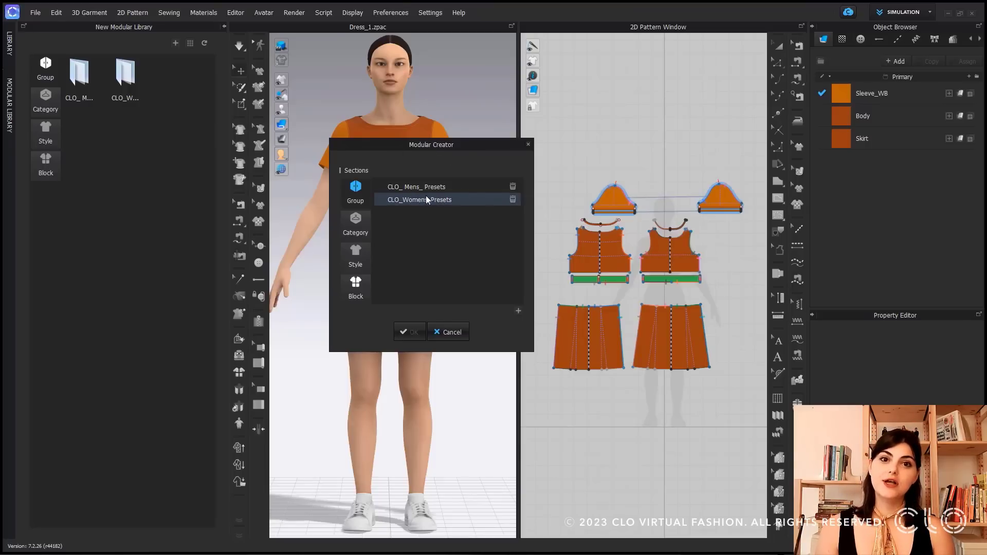
pyautogui.click(518, 311)
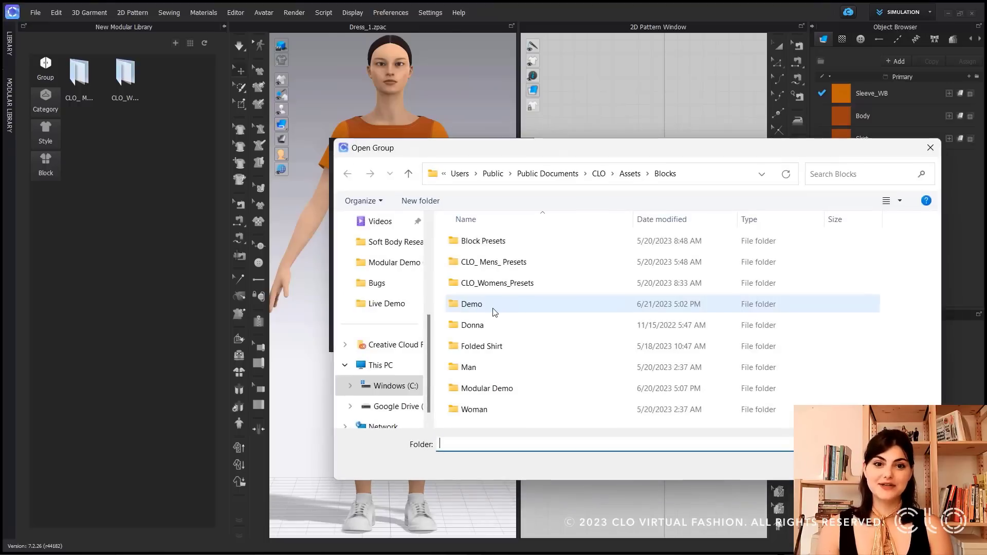
pyautogui.click(544, 307)
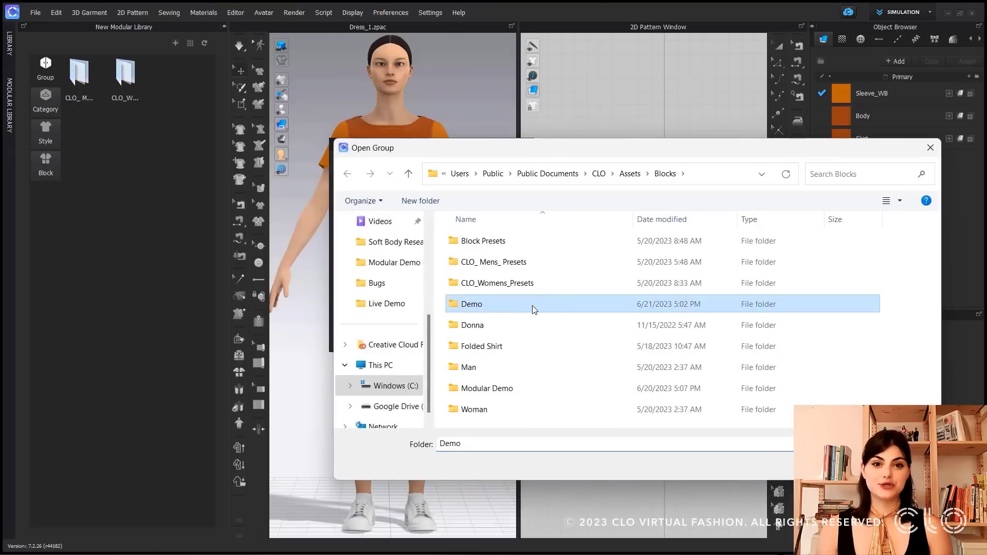
pyautogui.click(836, 465)
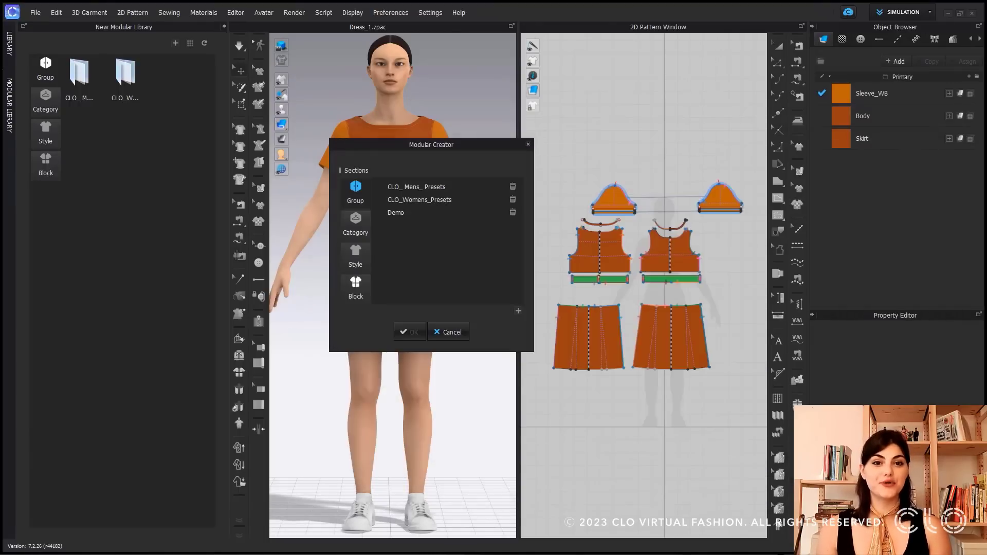
pyautogui.click(426, 212)
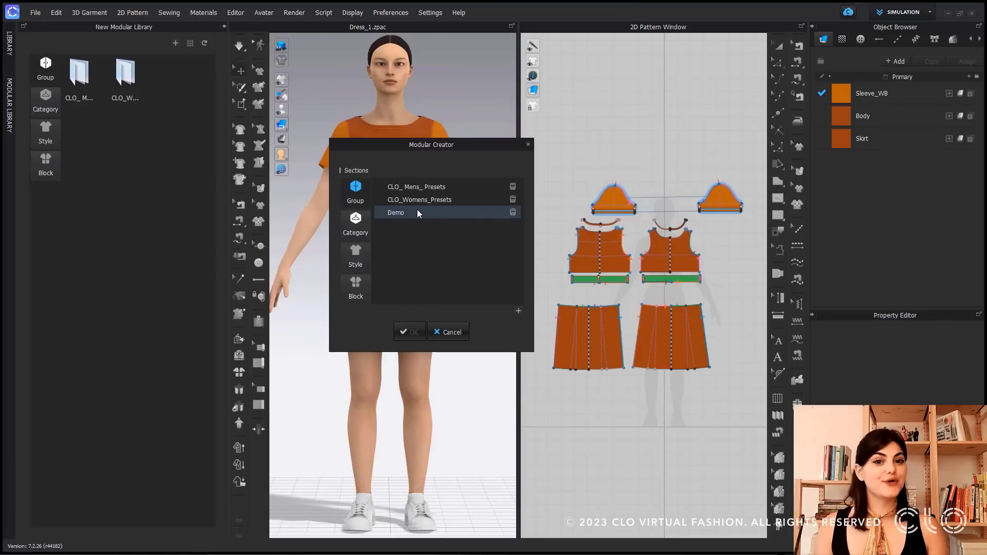
# - Add a category named Webinar Dress to the Demo group
pyautogui.click(356, 222)
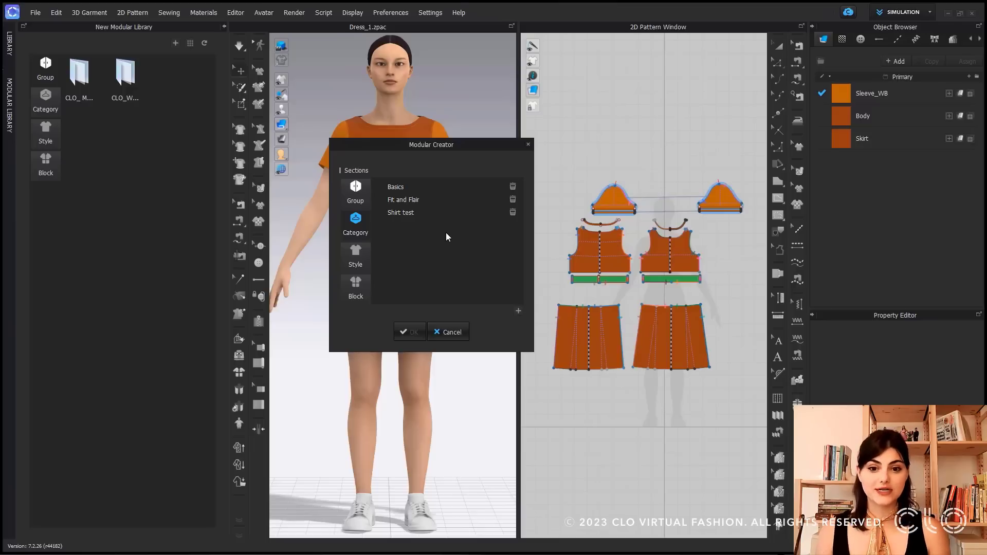
pyautogui.click(518, 312)
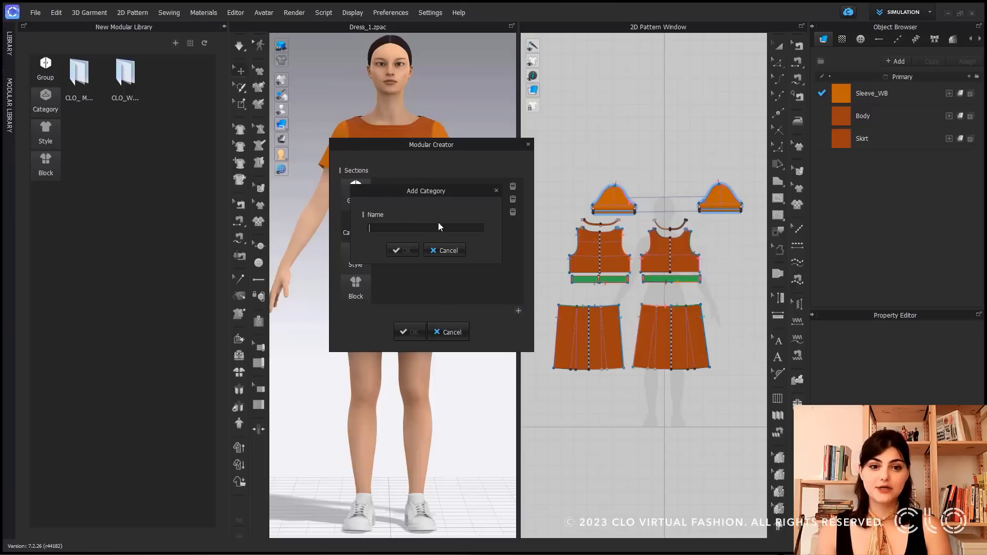
pyautogui.write('Webinar')
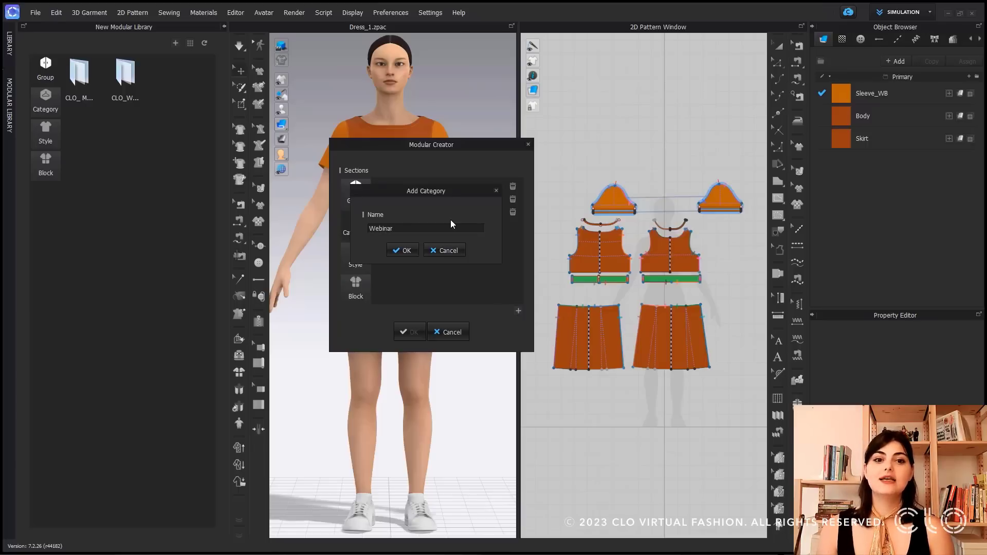
pyautogui.write(' Dress')
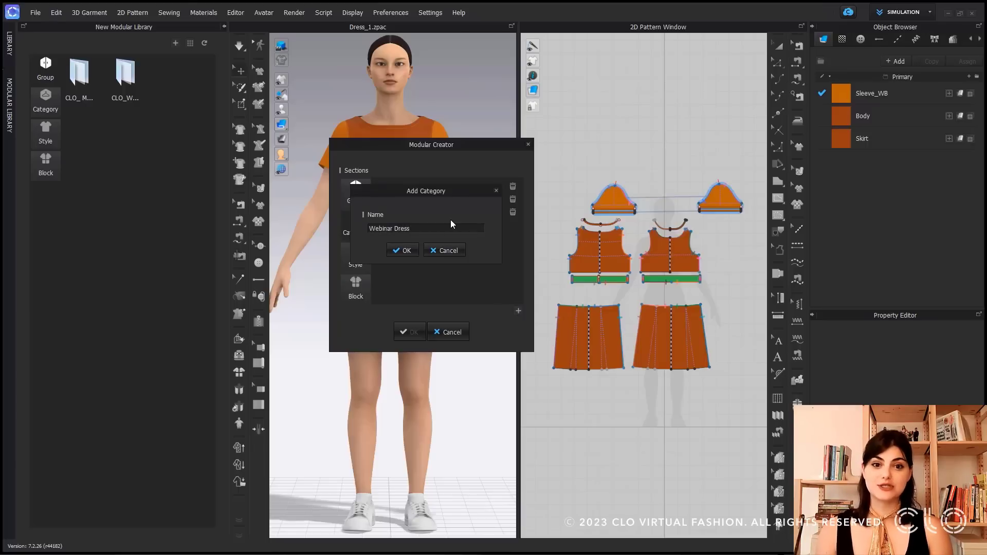
pyautogui.press('Return')
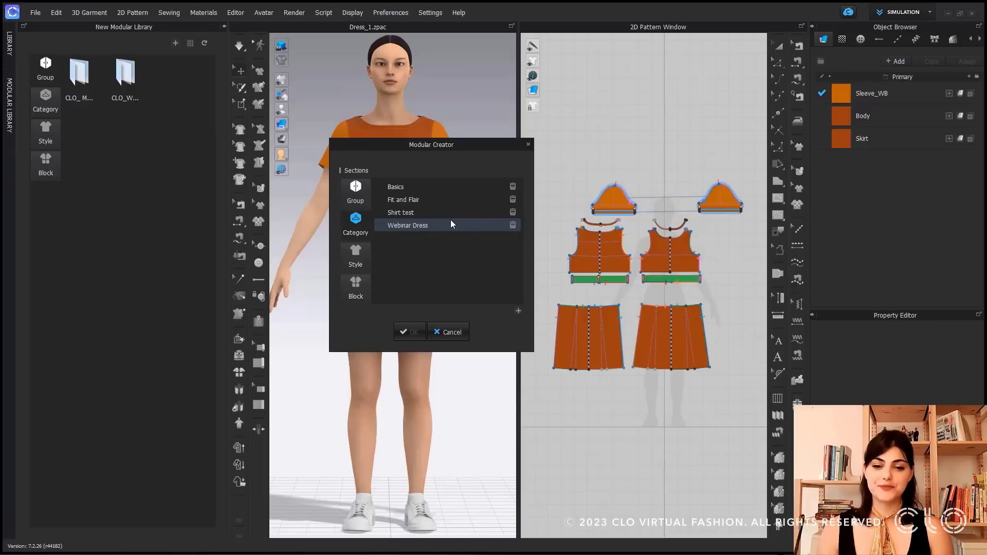
# - Add a style named Dress_1 to the Webinar Dress category, using the Dress_ image from the Desktop as its new thumbnail
pyautogui.click(356, 254)
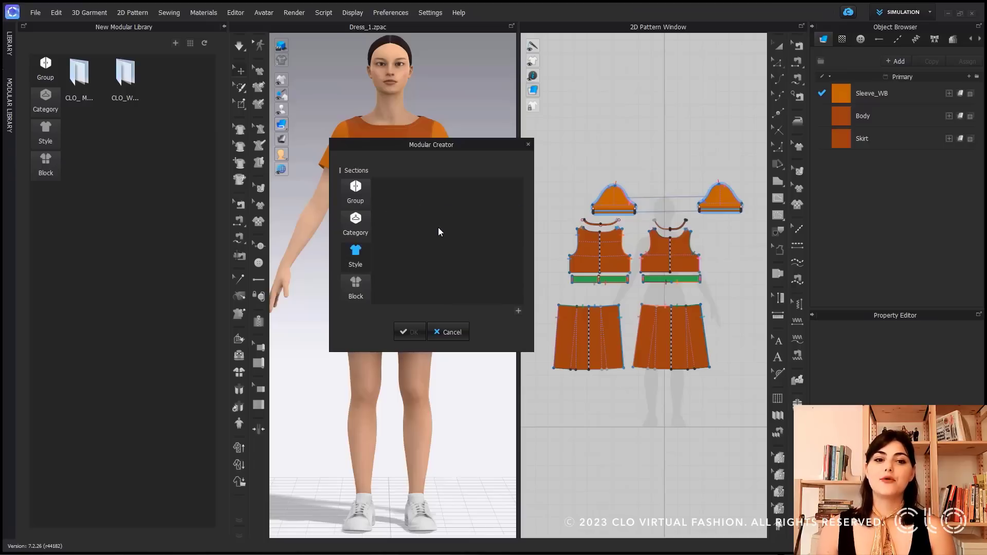
pyautogui.moveTo(452, 145); pyautogui.dragTo(594, 164)
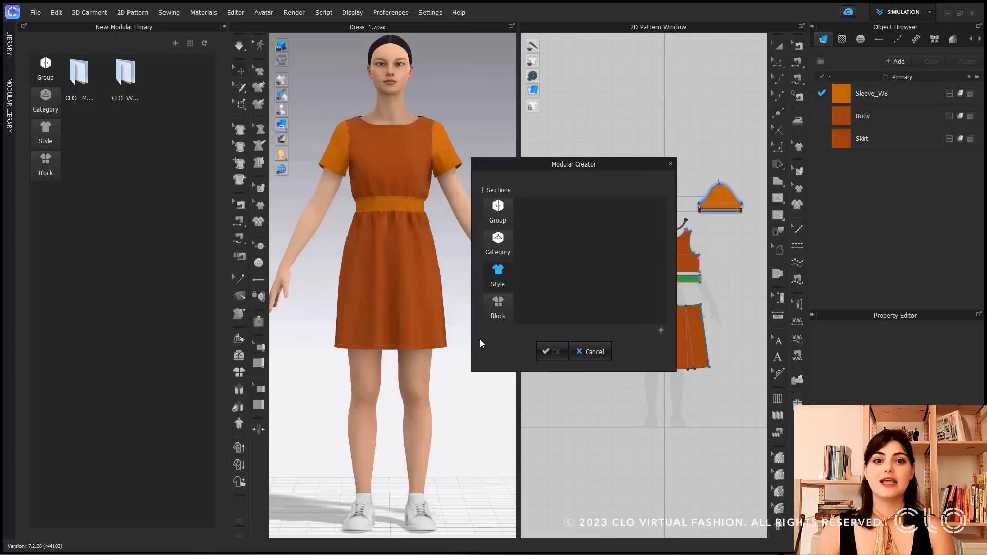
pyautogui.click(661, 330)
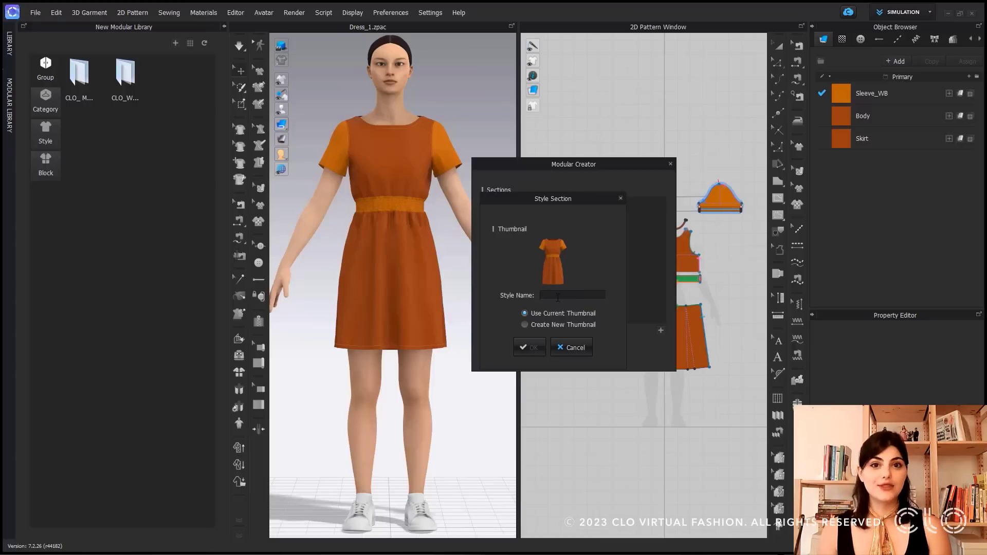
pyautogui.write('Dres')
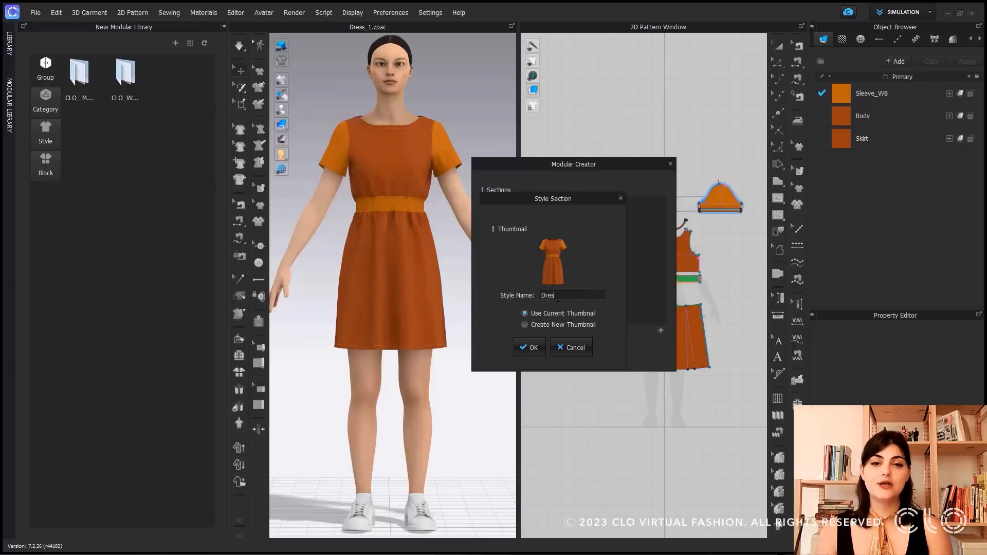
pyautogui.write('s_1')
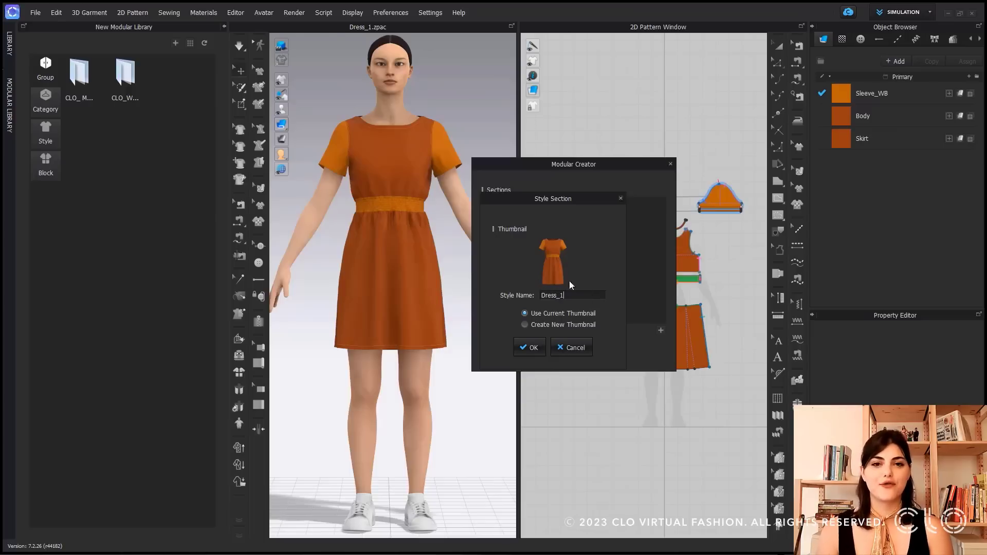
pyautogui.click(540, 327)
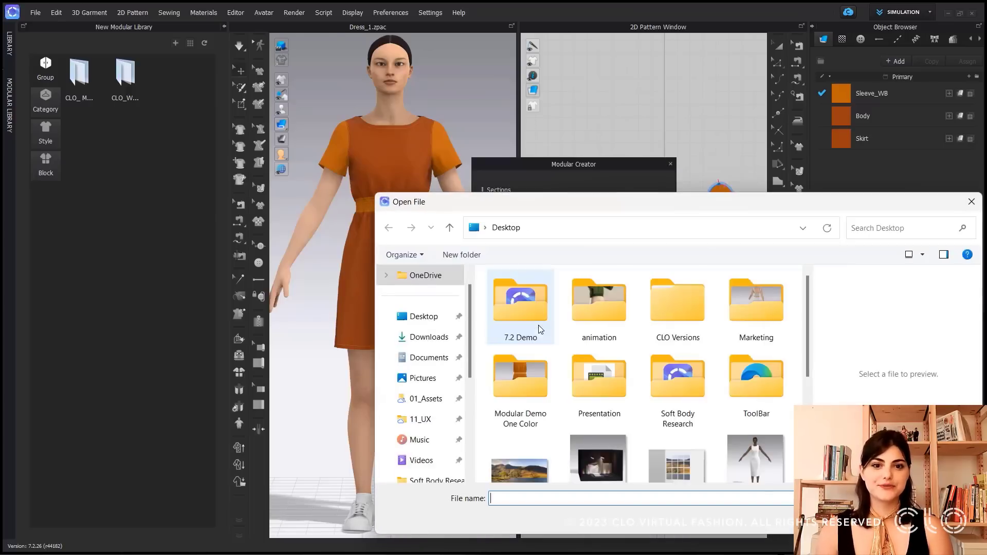
pyautogui.scroll(-5, 639, 359)
pyautogui.click(677, 347)
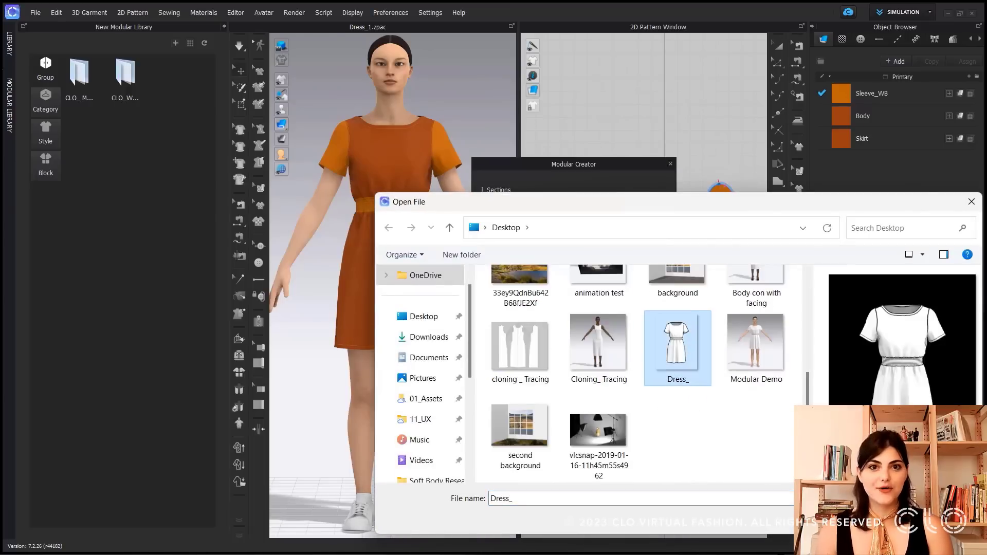
pyautogui.click(873, 518)
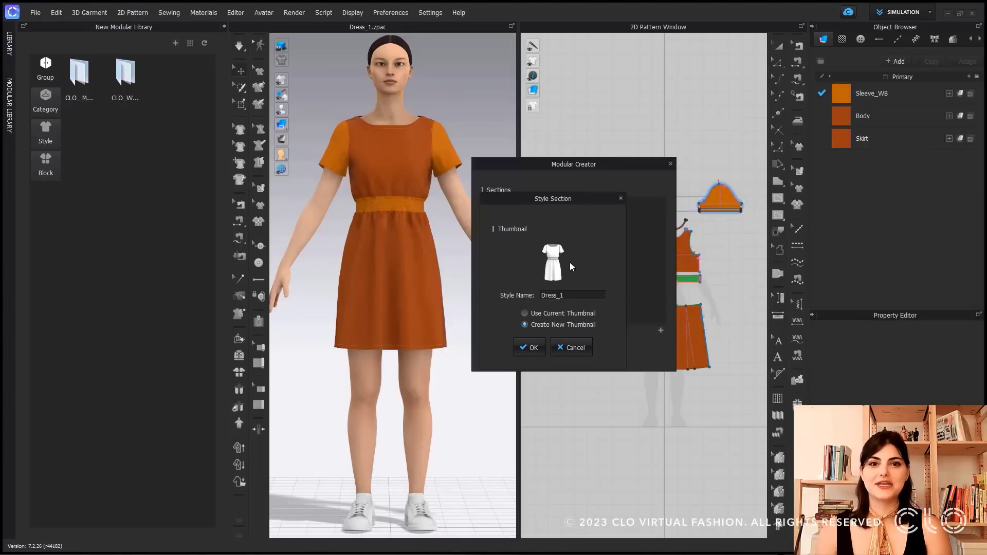
pyautogui.click(529, 349)
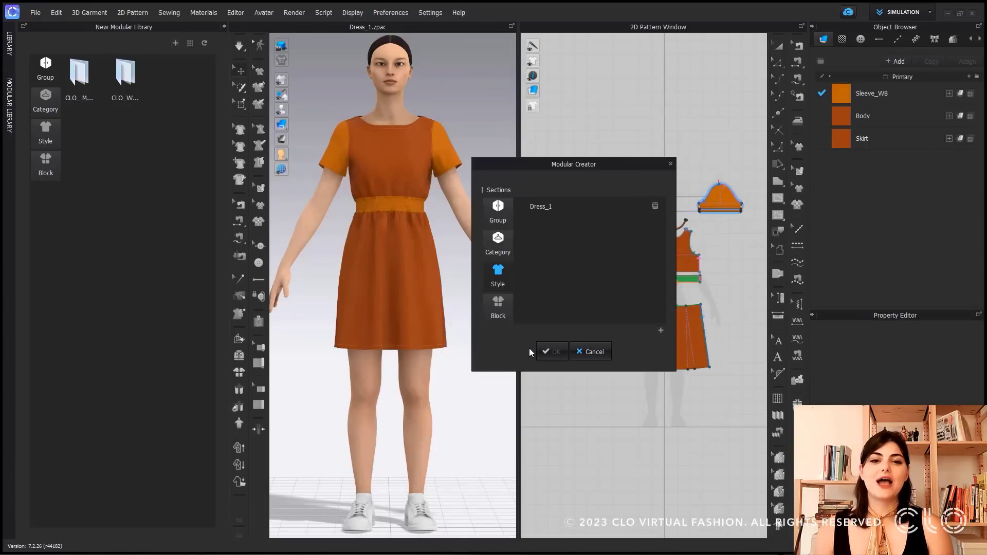
# - Open the block section of the Dress_1 style and add a Front Body block type
pyautogui.moveTo(586, 164); pyautogui.dragTo(457, 145)
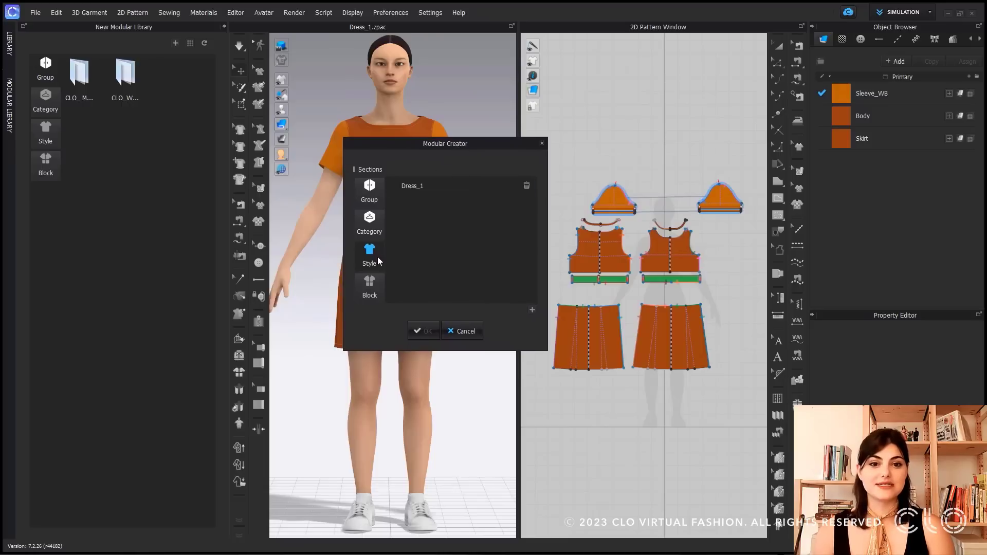
pyautogui.doubleClick(436, 186)
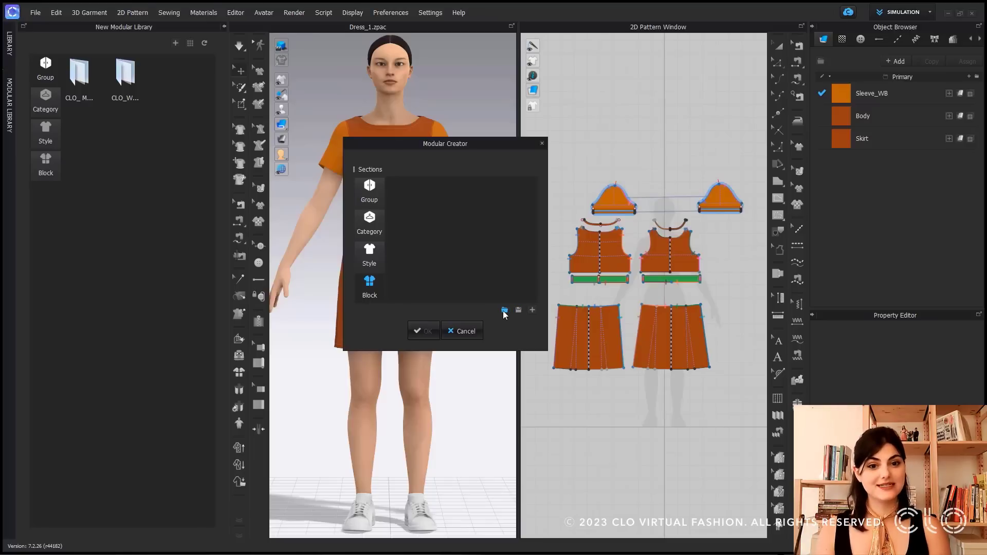
pyautogui.click(533, 310)
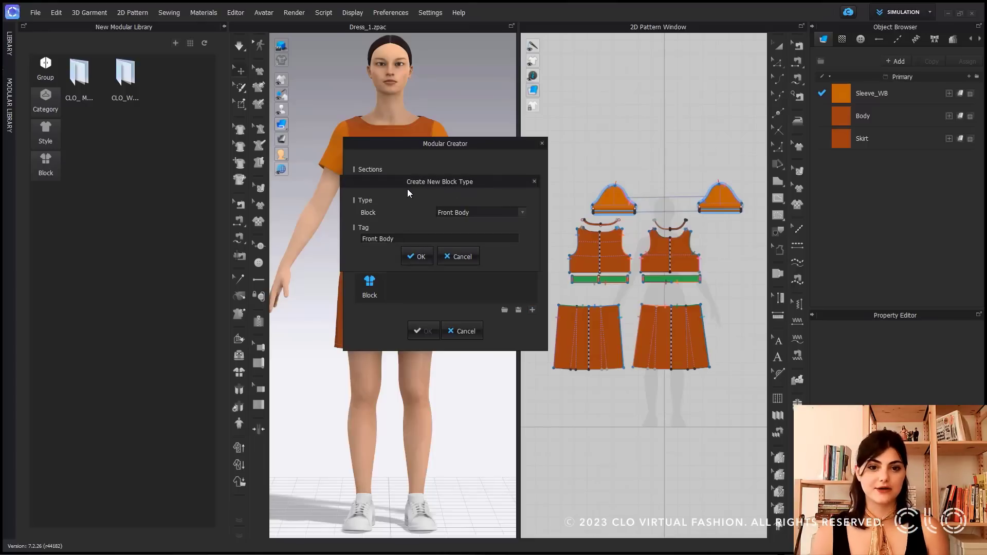
pyautogui.click(522, 212)
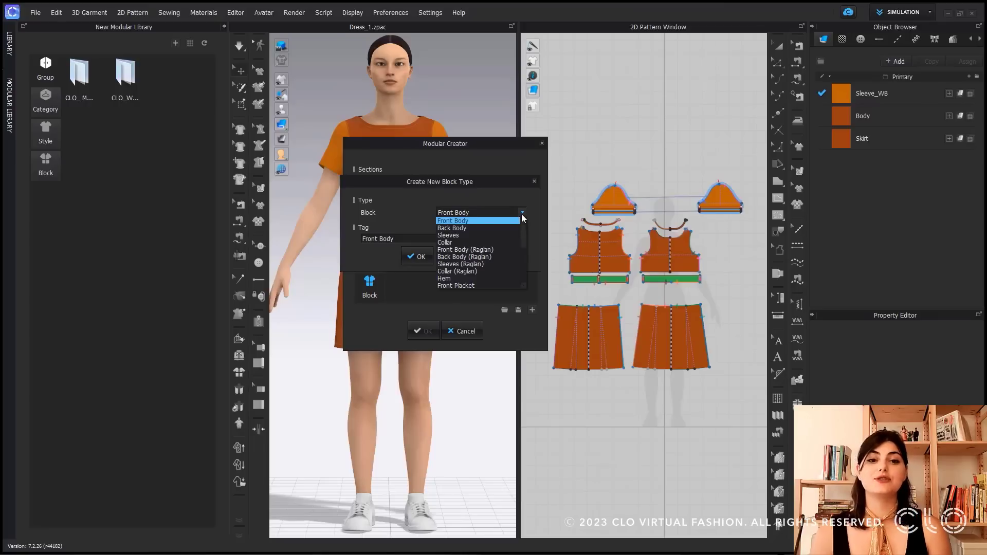
pyautogui.click(486, 221)
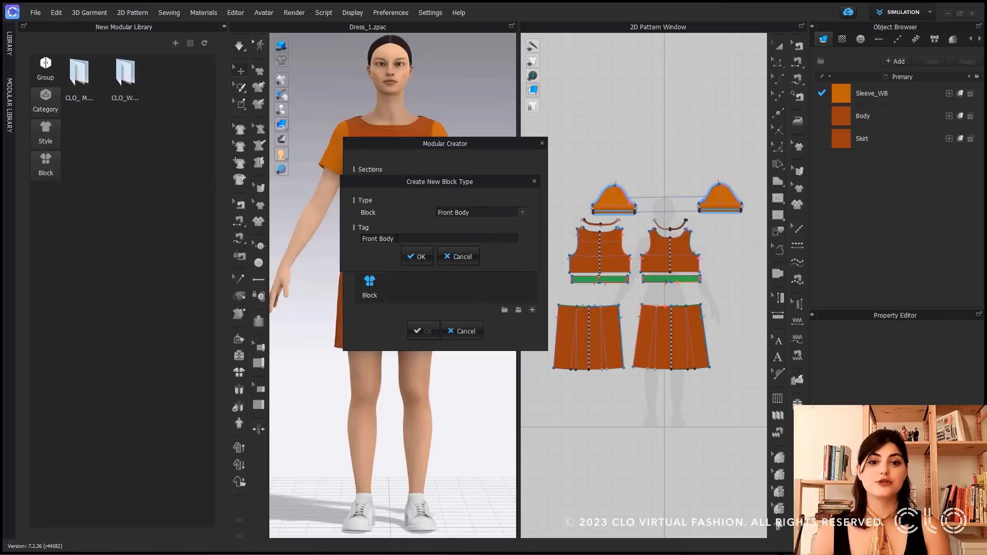
pyautogui.click(417, 256)
# - Add Back Body and Sleeves block types to the Dress_1 style
pyautogui.click(532, 309)
pyautogui.click(467, 209)
pyautogui.click(462, 230)
pyautogui.click(417, 257)
pyautogui.click(532, 309)
pyautogui.click(473, 212)
pyautogui.click(463, 241)
pyautogui.click(416, 256)
# - Add Front Skirt and Back Skirt block types to the Dress_1 style
pyautogui.click(531, 309)
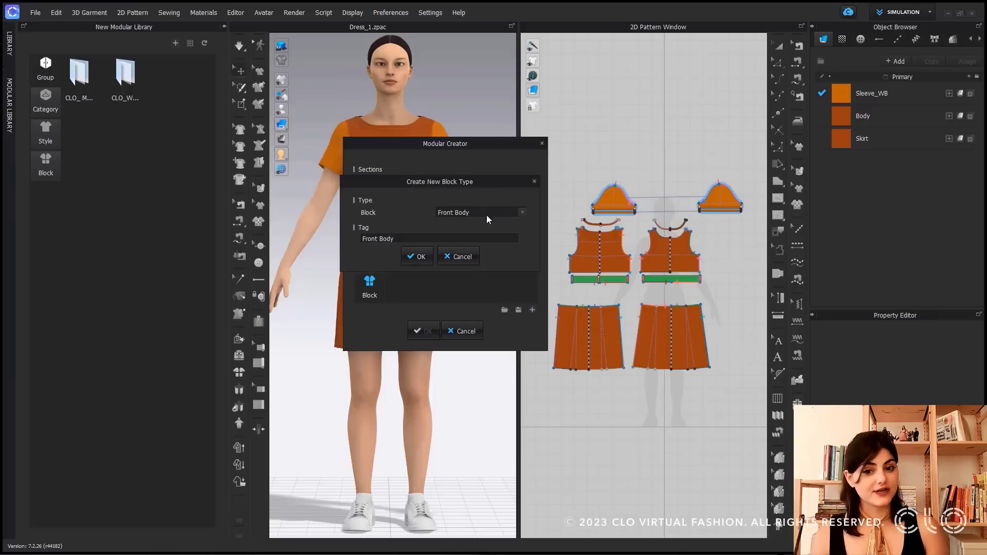
pyautogui.click(486, 212)
pyautogui.scroll(-3, 482, 277)
pyautogui.click(482, 234)
pyautogui.click(417, 257)
pyautogui.click(532, 309)
pyautogui.click(483, 212)
pyautogui.scroll(-3, 479, 247)
pyautogui.click(478, 256)
pyautogui.click(417, 257)
# - Add a Collar block type and delete it from the block list
pyautogui.click(532, 309)
pyautogui.click(478, 213)
pyautogui.click(474, 243)
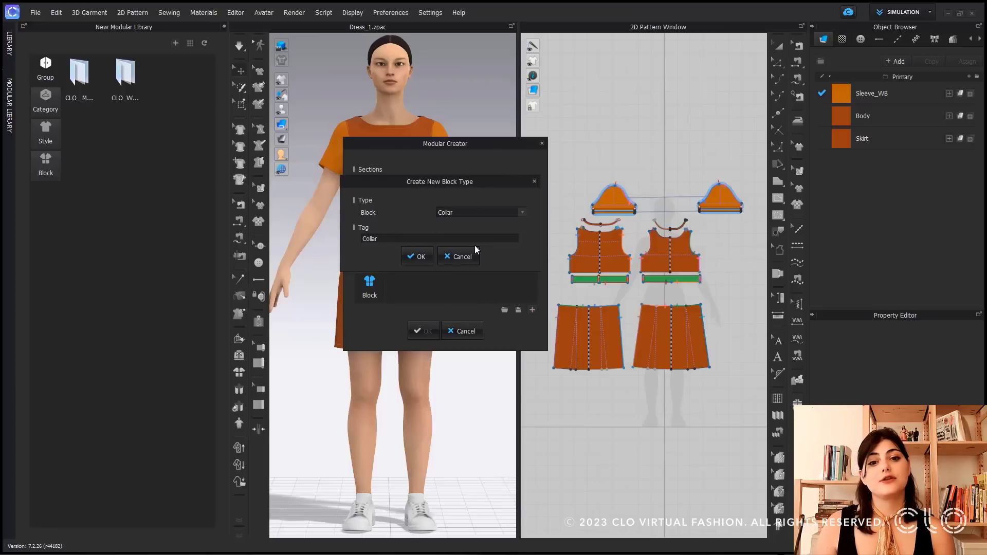
pyautogui.click(417, 256)
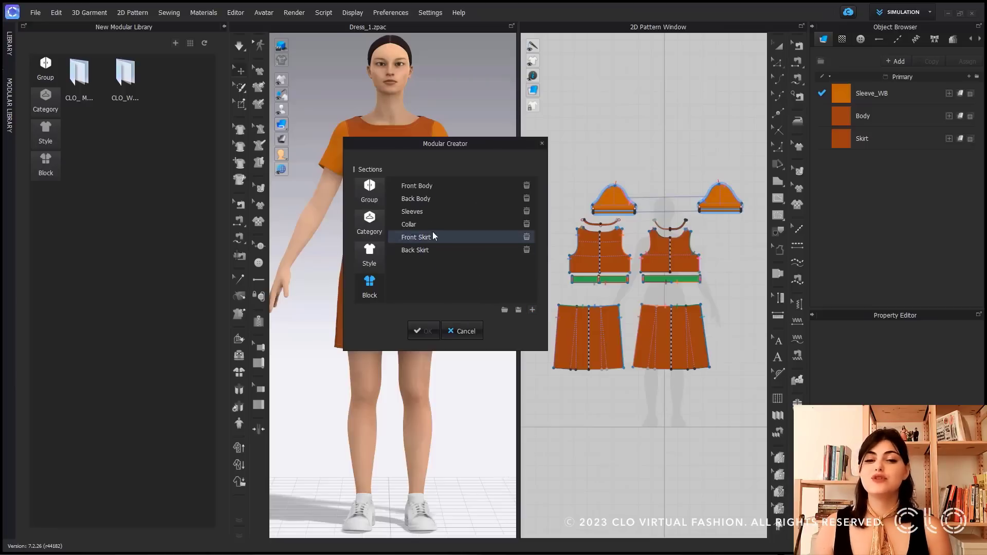
pyautogui.click(526, 224)
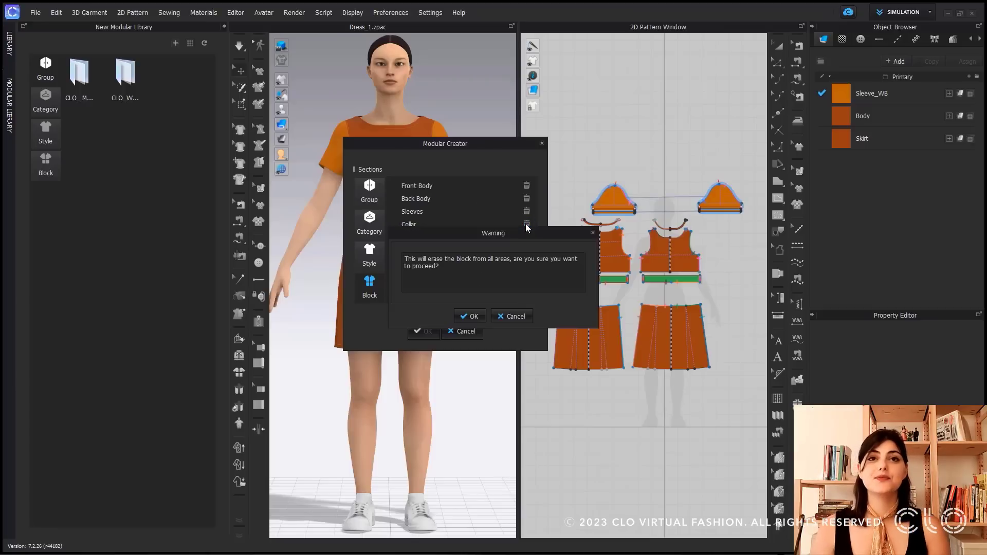
pyautogui.click(469, 316)
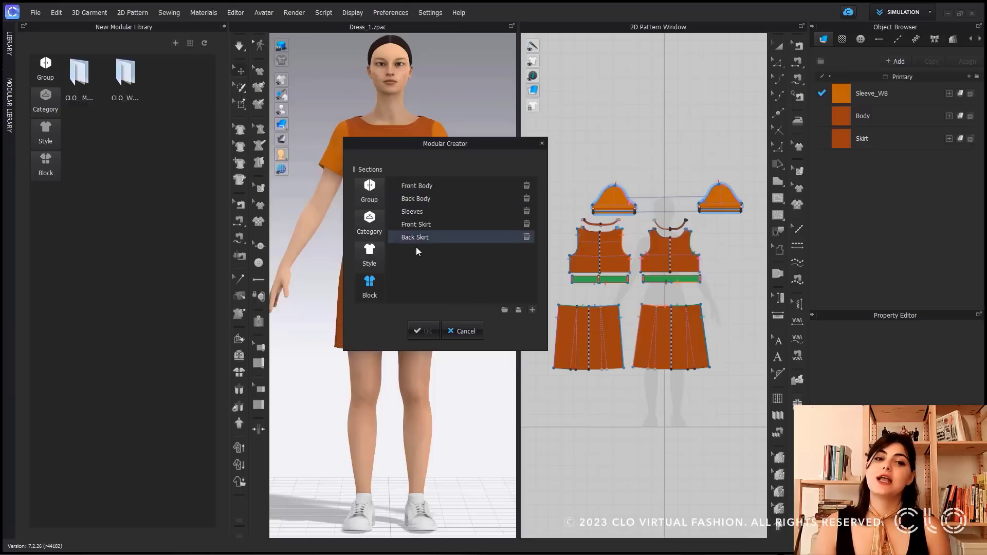
# - Assign the front bodice, neckline and waistband patterns to the Front Body block, saved as Dress_1_Front Body with the block component thumbnail
pyautogui.moveTo(487, 142)
pyautogui.mouseDown()
pyautogui.moveTo(476, 146)
pyautogui.moveTo(486, 146)
pyautogui.mouseUp()
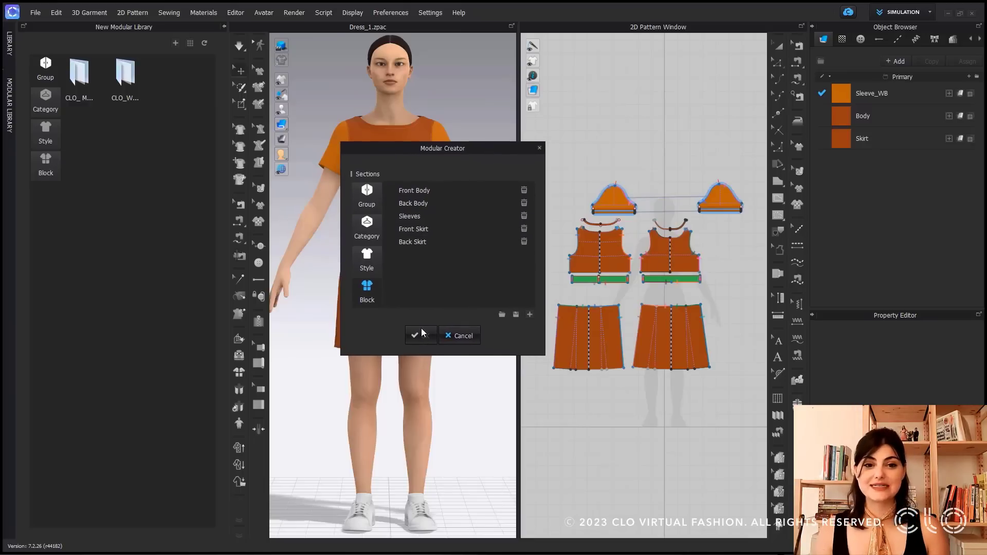
pyautogui.click(436, 191)
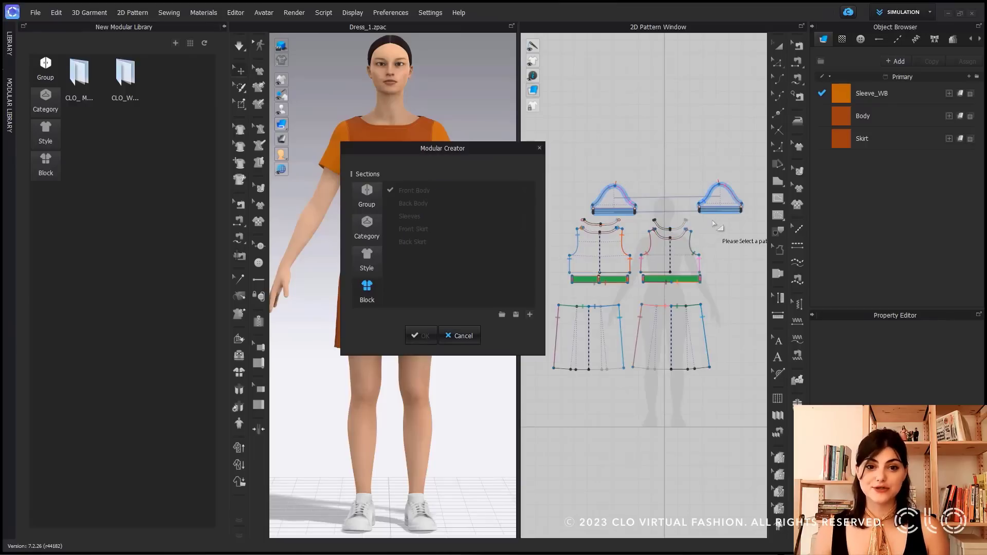
pyautogui.moveTo(718, 218); pyautogui.dragTo(641, 293)
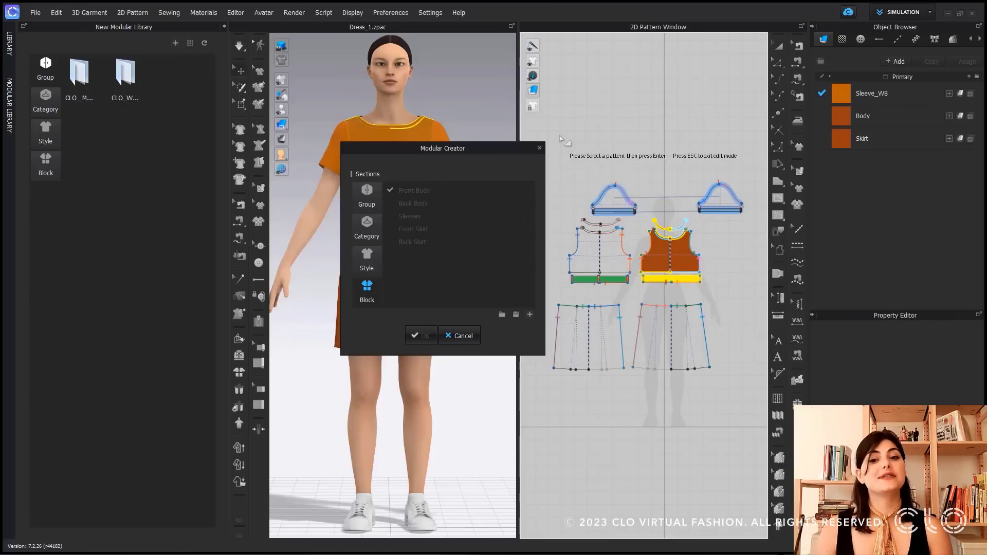
pyautogui.press('Return')
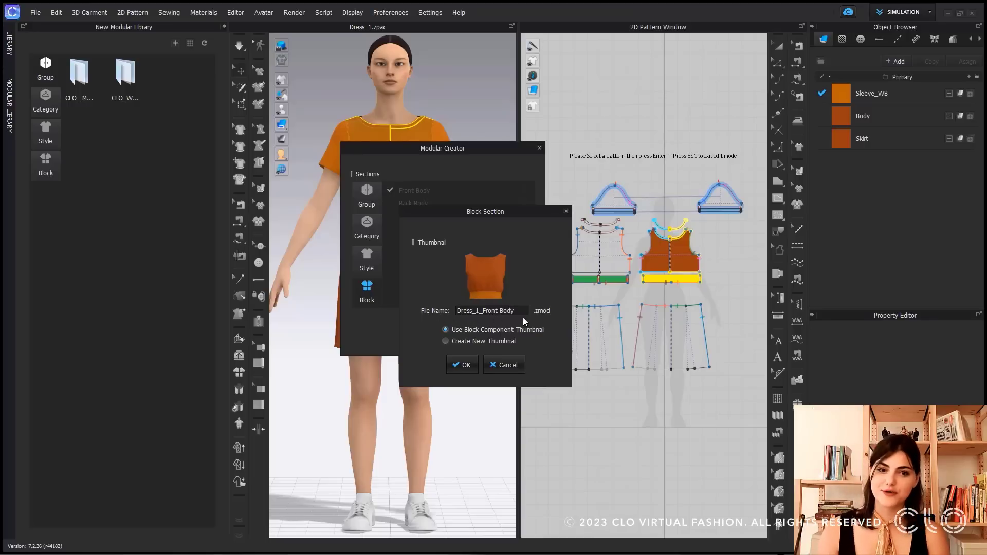
pyautogui.click(465, 366)
# - Assign the back bodice, neckline and waistband patterns to the Back Body block, saved as Dress_1_Back Body
pyautogui.click(417, 205)
pyautogui.moveTo(552, 210); pyautogui.dragTo(637, 289)
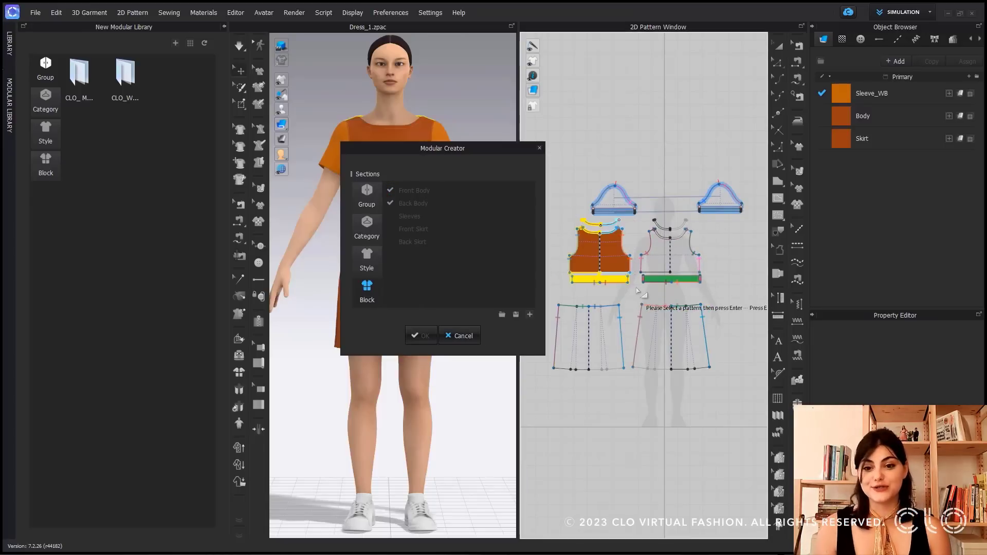
pyautogui.press('Return')
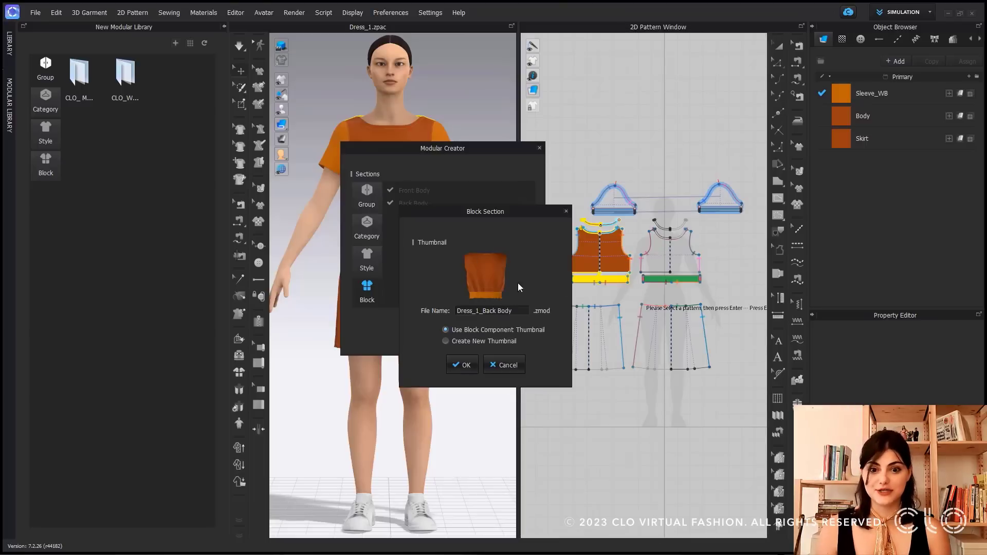
pyautogui.click(462, 365)
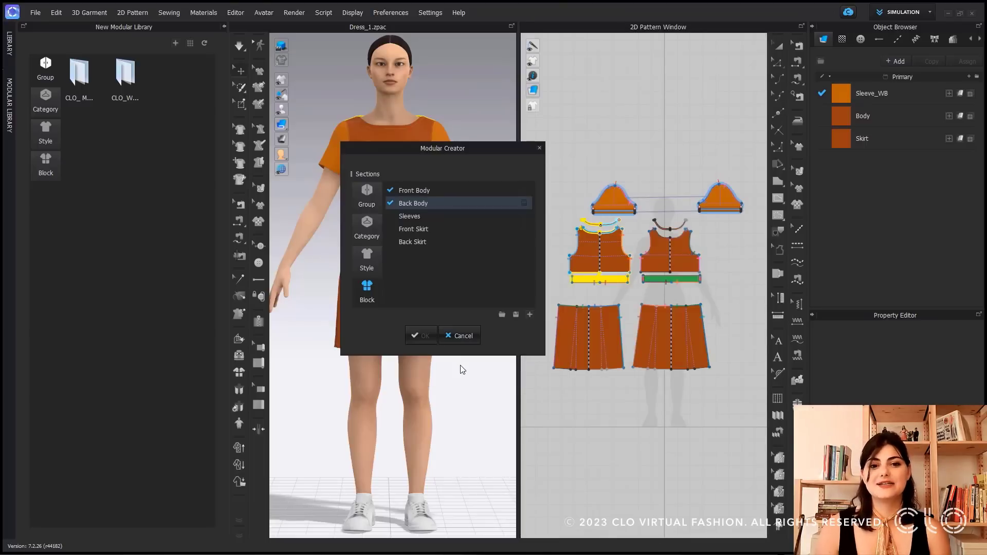
# - Assign both sleeves with their cuffs to the Sleeves block, saved as Dress_1_Sleeves
pyautogui.click(435, 215)
pyautogui.moveTo(583, 169); pyautogui.dragTo(759, 221)
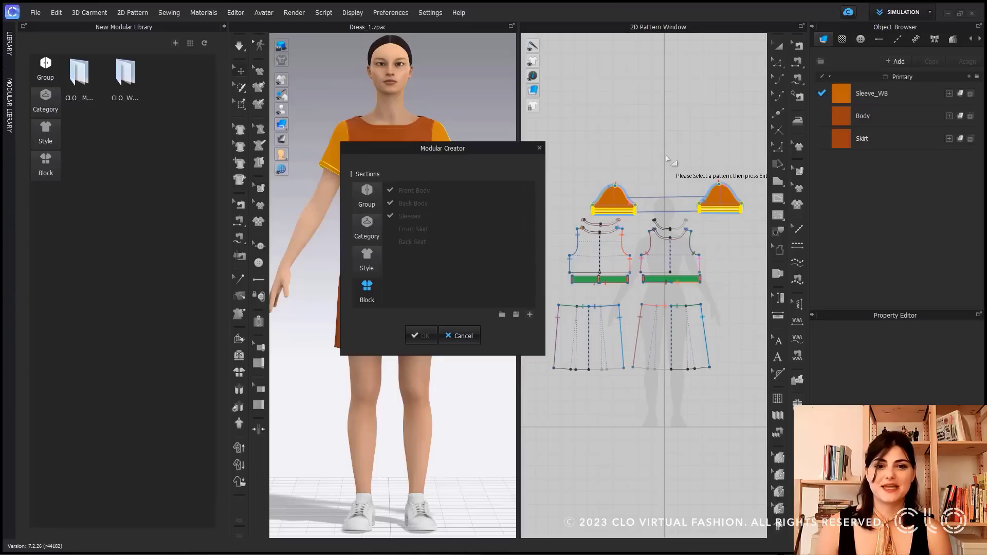
pyautogui.press('Return')
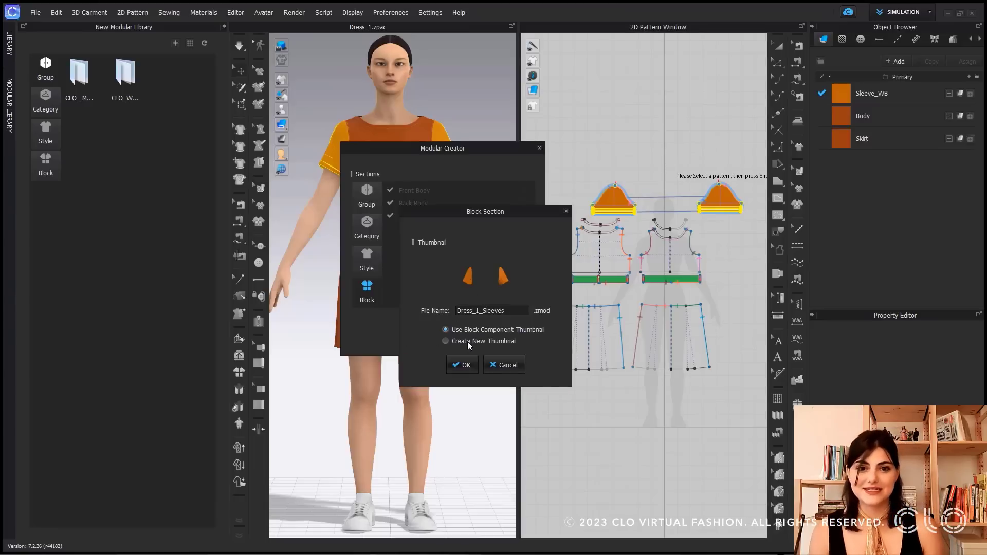
pyautogui.click(462, 365)
# - Assign the front skirt pattern to the Front Skirt block, keeping the suggested file name and thumbnail
pyautogui.click(433, 229)
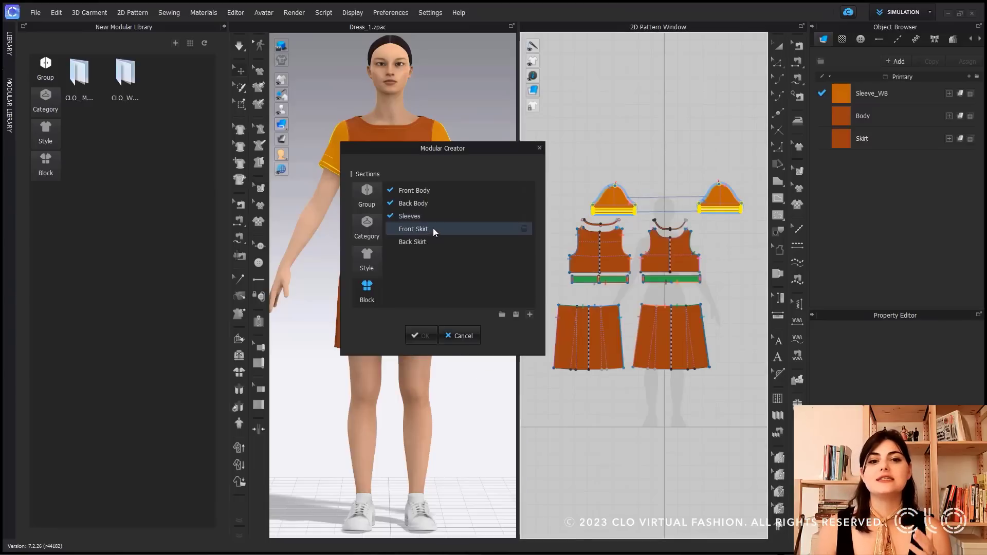
pyautogui.click(684, 329)
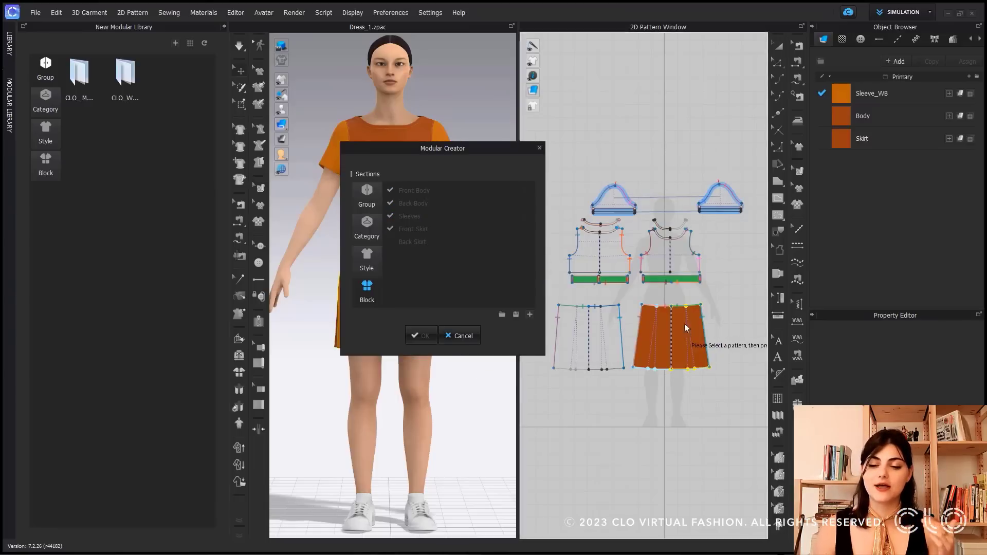
pyautogui.press('Return')
pyautogui.click(465, 366)
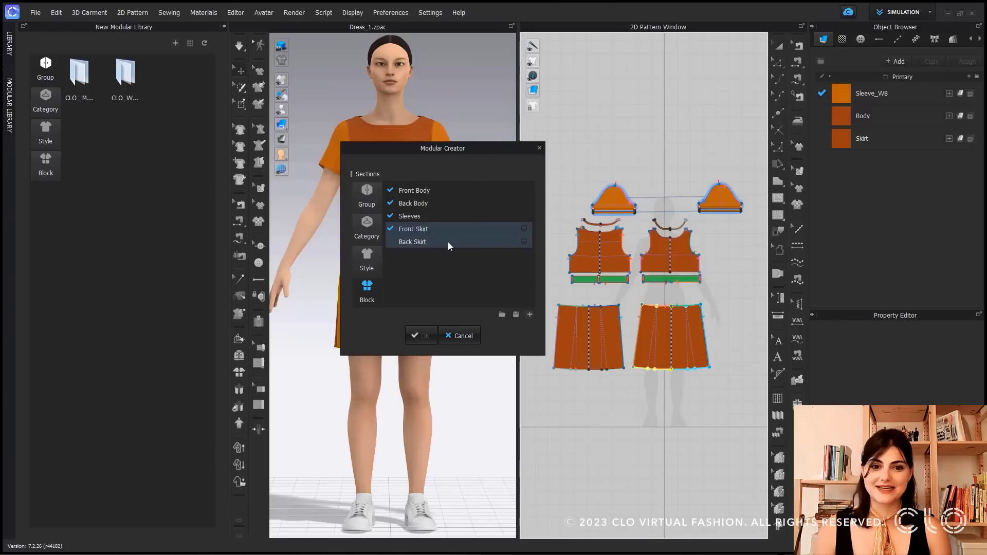
# - Assign the back skirt pattern to the Back Skirt block, saved as Dress_1_Back Skirt
pyautogui.click(448, 241)
pyautogui.click(580, 330)
pyautogui.press('Return')
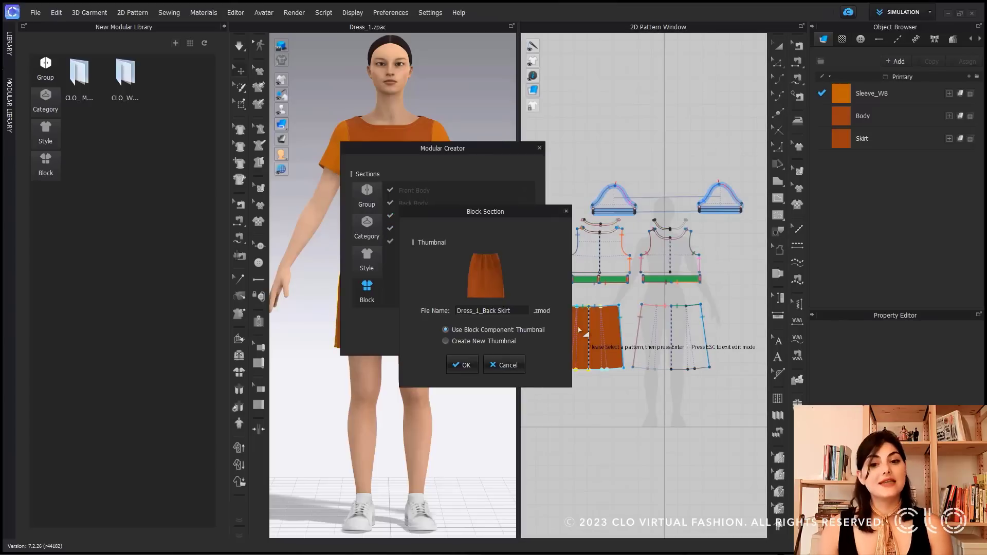
pyautogui.click(464, 366)
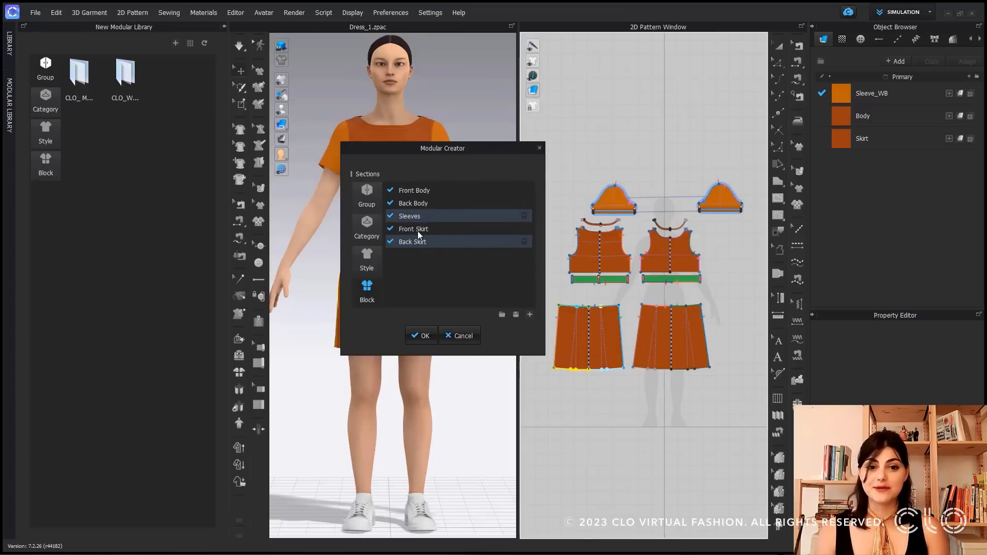
# - Accept the block assignments, check the sewing tag lines between blocks, and finalize the modular style
pyautogui.click(419, 337)
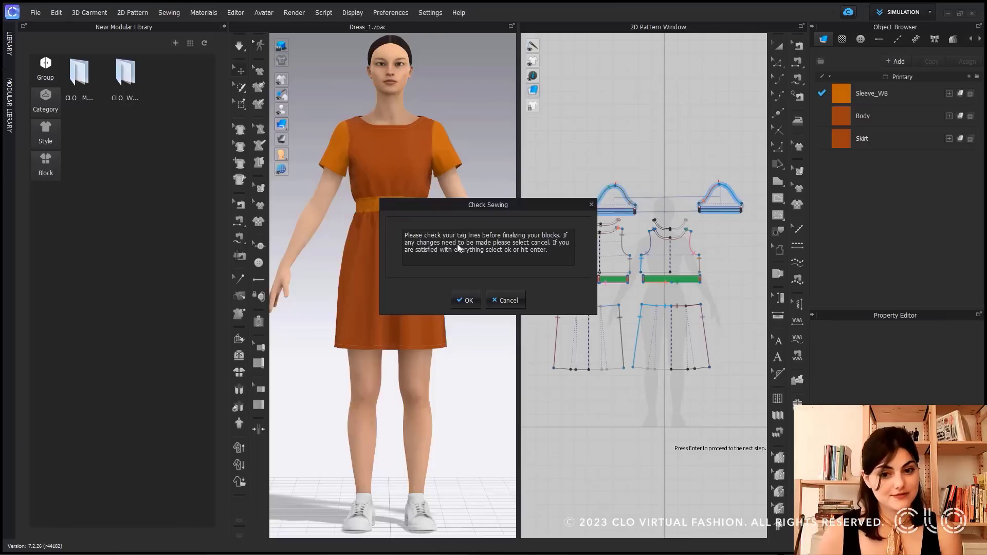
pyautogui.moveTo(556, 206); pyautogui.dragTo(517, 179)
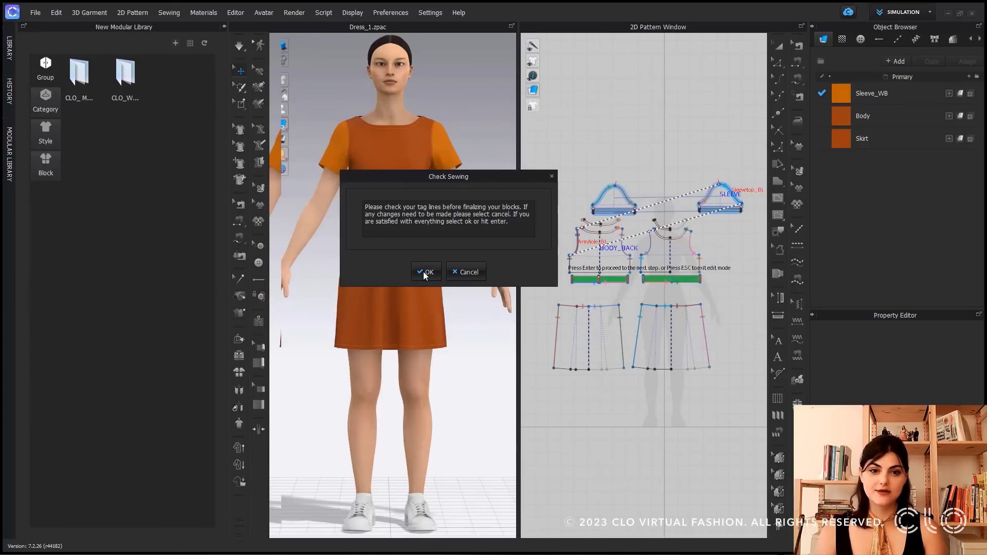
pyautogui.press('Return')
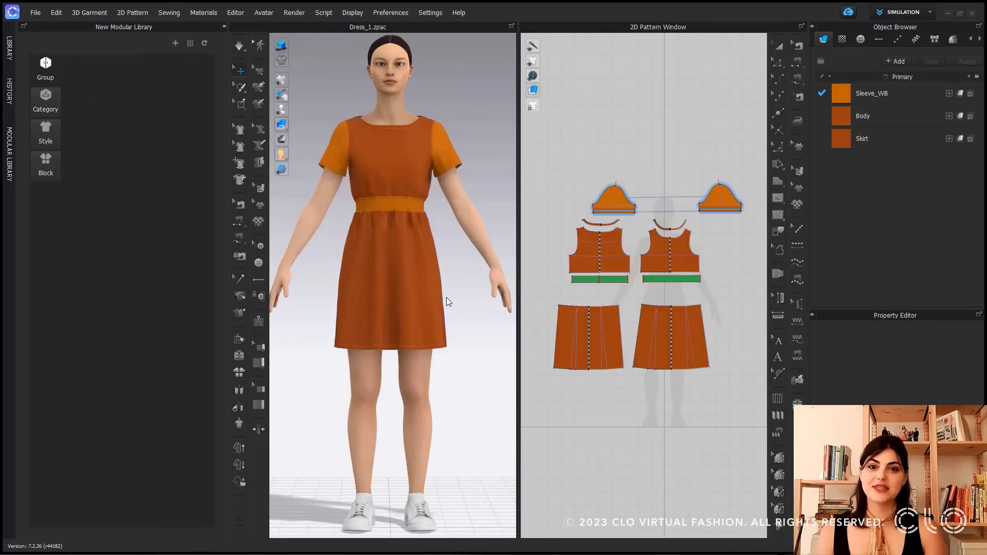
# - Open the Dress_1 style from the Webinar Dress category of the Demo group in the modular library
pyautogui.doubleClick(181, 81)
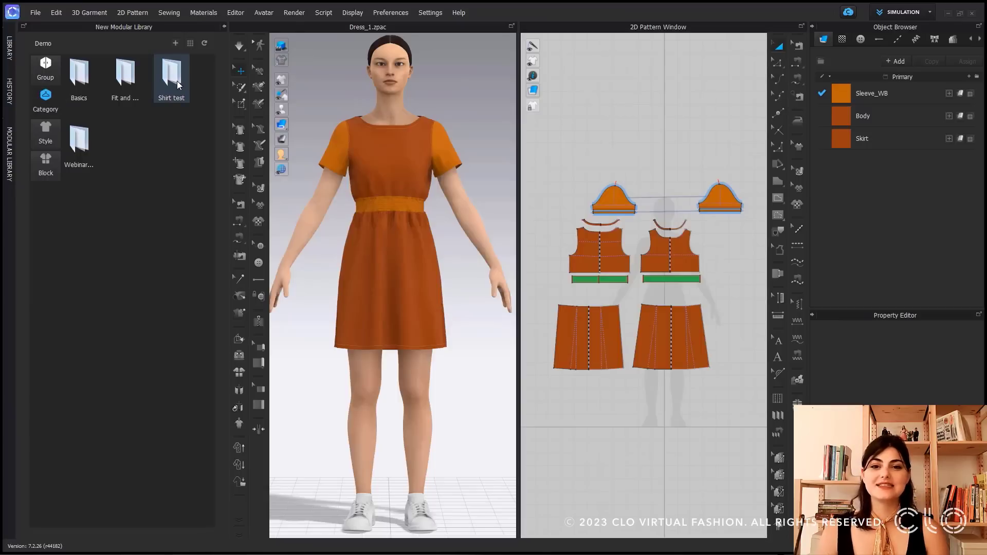
pyautogui.doubleClick(72, 147)
pyautogui.doubleClick(90, 86)
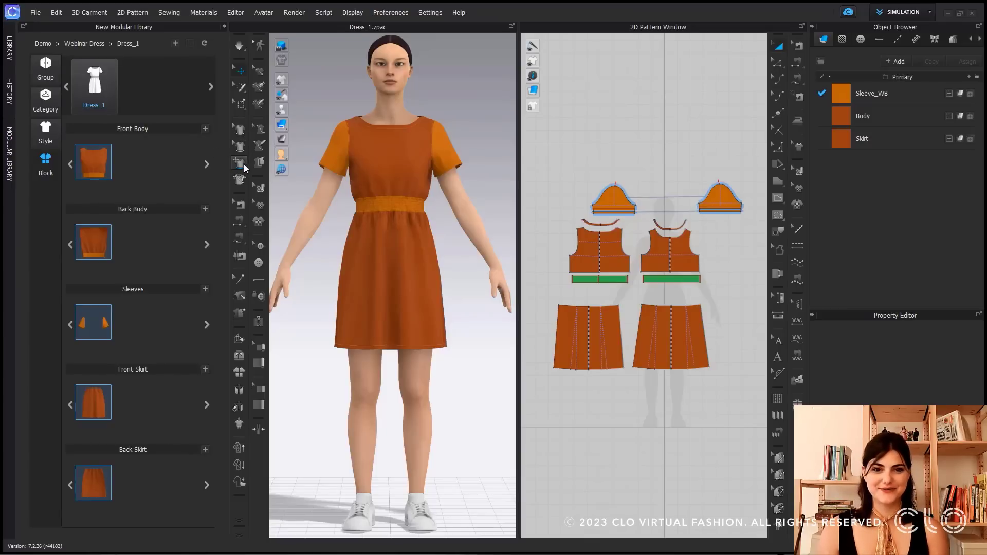
# - Lengthen the front and back skirt in the 3D window by extending the hem down to about knee level
pyautogui.click(433, 287)
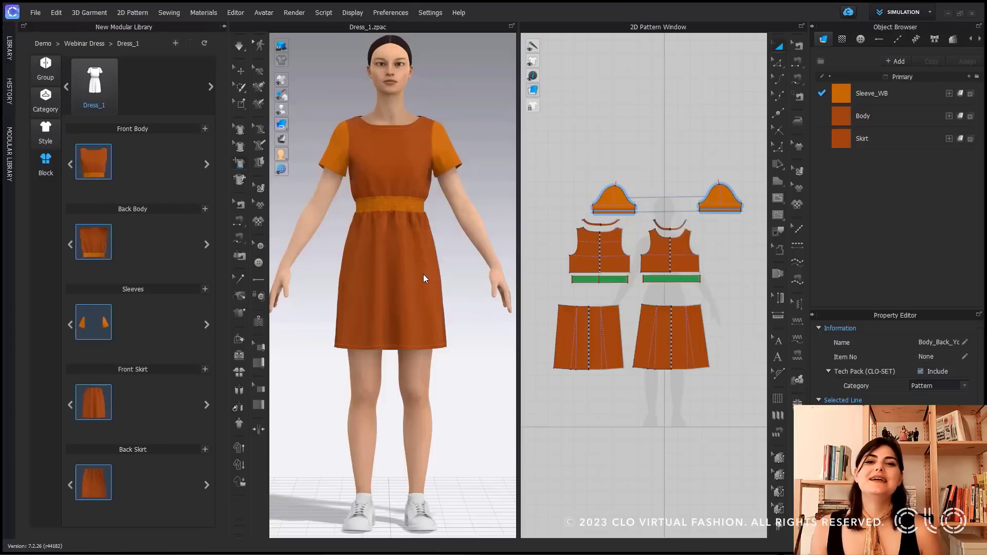
pyautogui.click(422, 270)
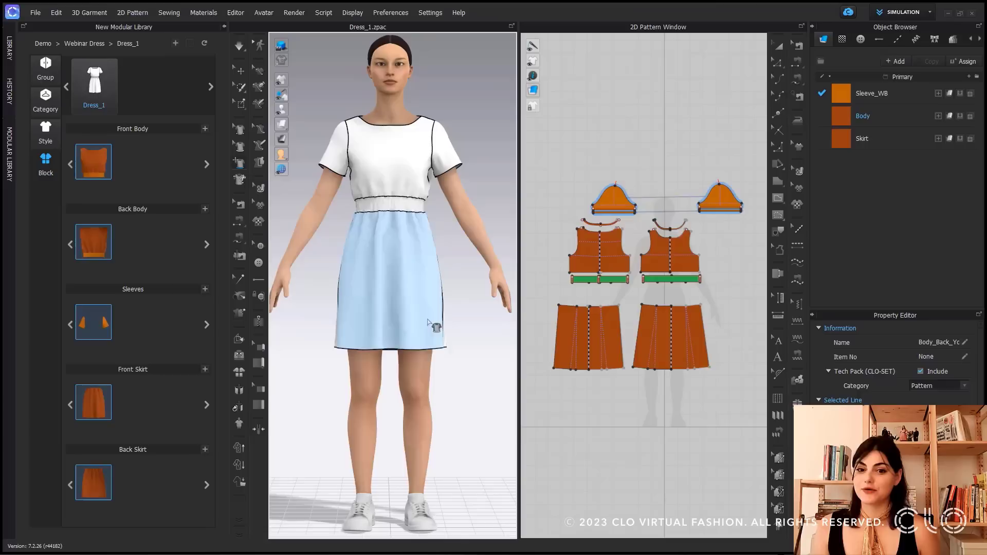
pyautogui.moveTo(432, 351); pyautogui.dragTo(434, 387)
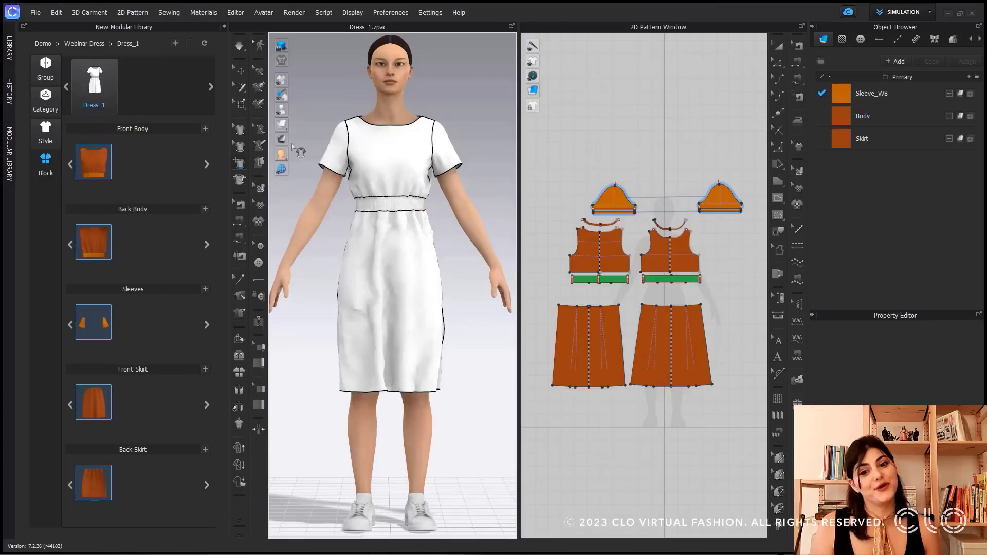
# - Flare the skirt by widening its hem outward in the 3D window, and simulate the garment
pyautogui.click(240, 149)
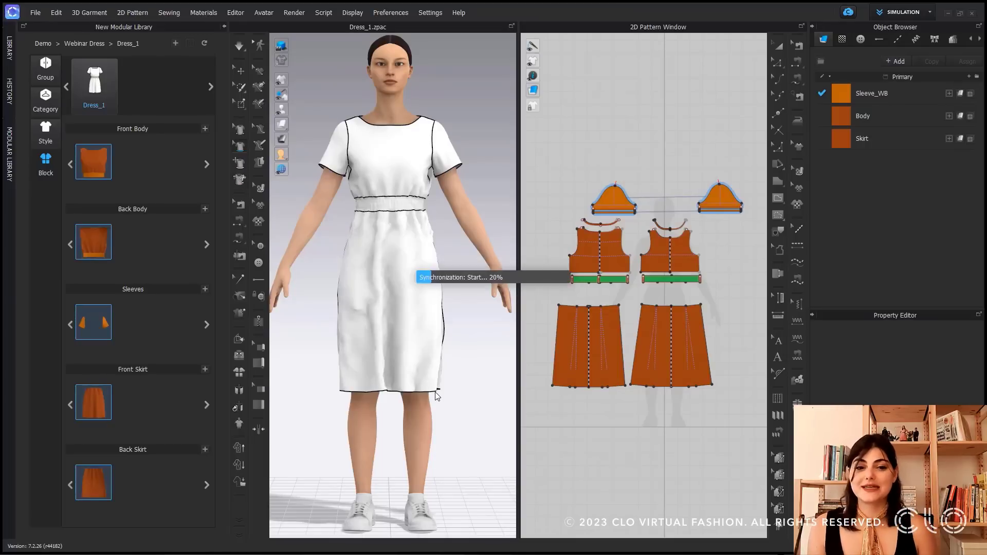
pyautogui.moveTo(446, 399); pyautogui.dragTo(466, 390)
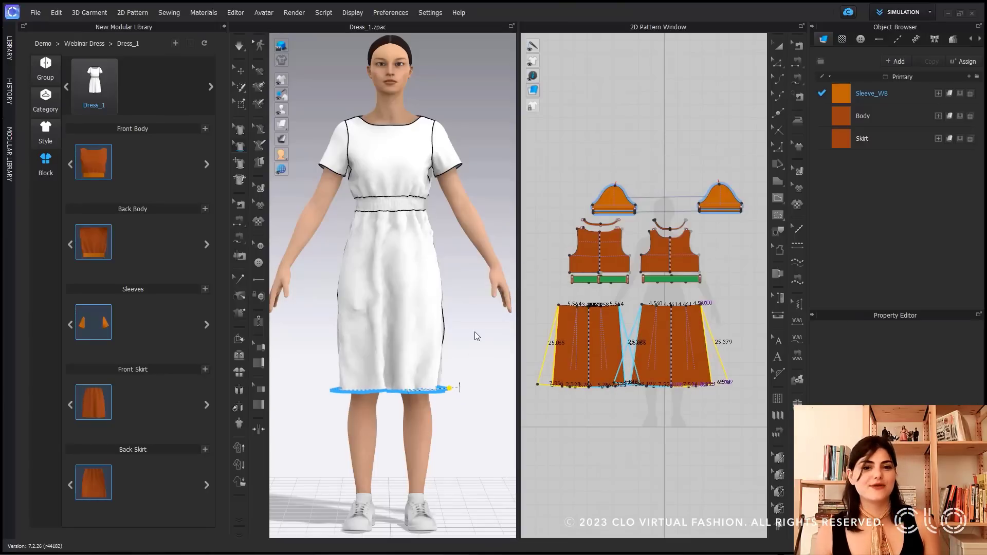
pyautogui.press('space')
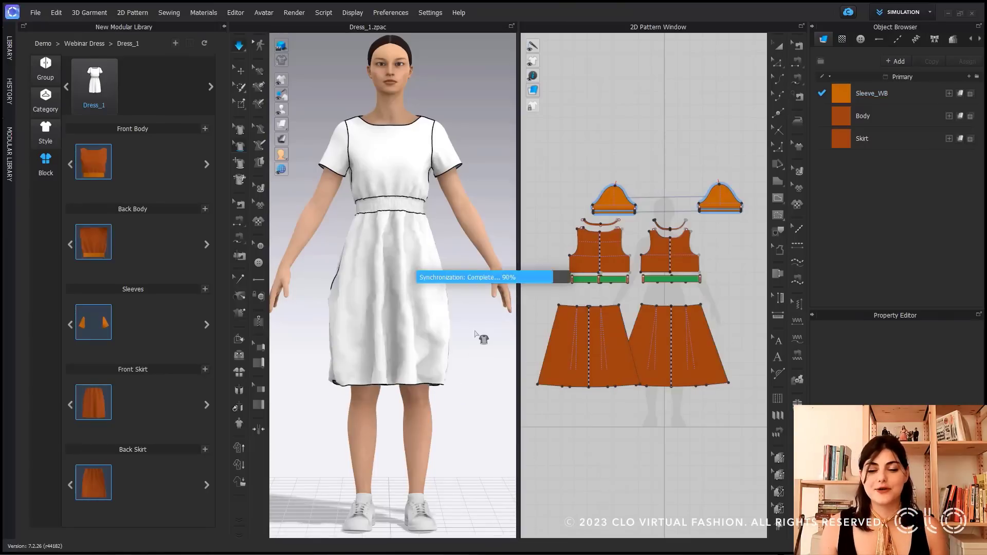
# - Stop the simulation and save the flared front skirt pattern as the block Dress_1_Front Skirt_1 with the block component thumbnail, accepting the tag lines
pyautogui.press('space')
pyautogui.click(239, 71)
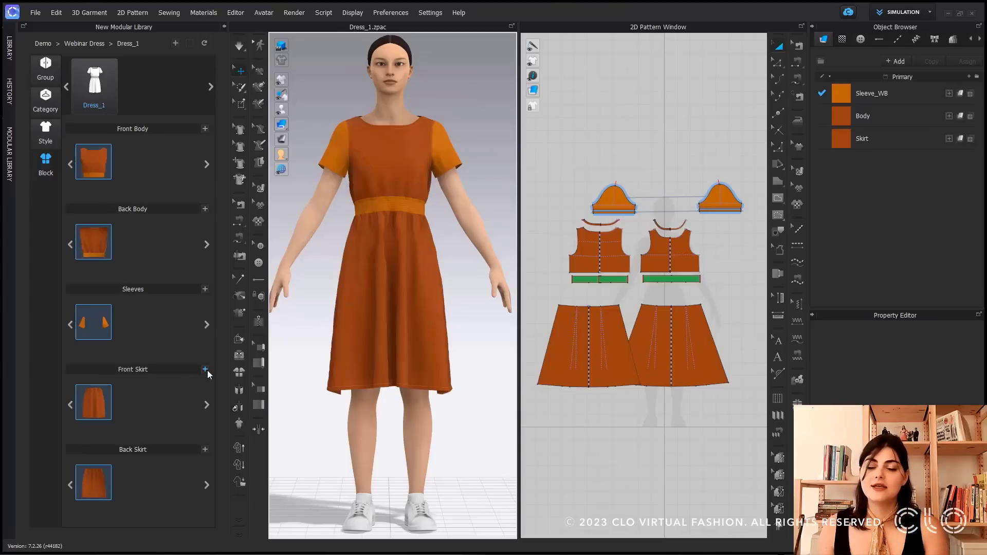
pyautogui.click(206, 369)
pyautogui.click(656, 346)
pyautogui.press('Return')
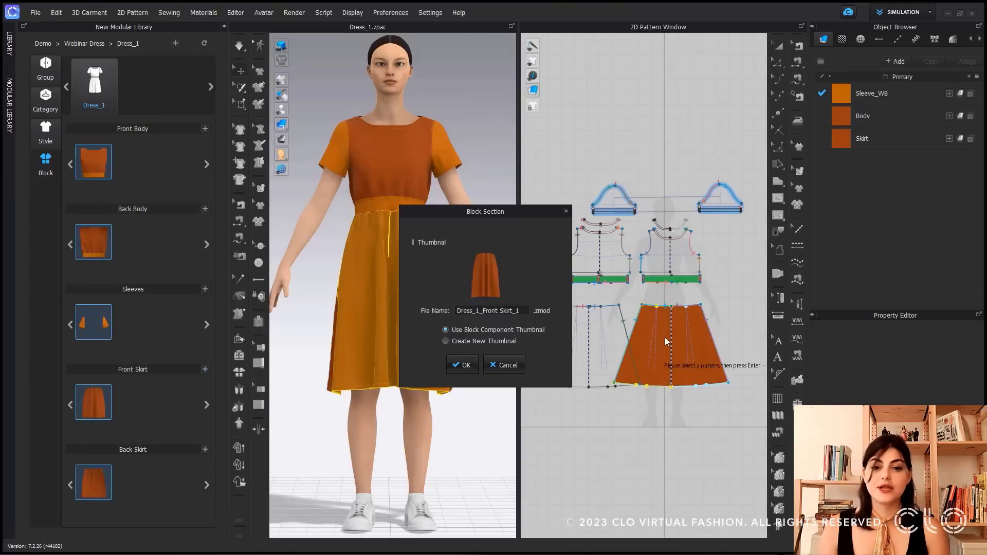
pyautogui.click(465, 365)
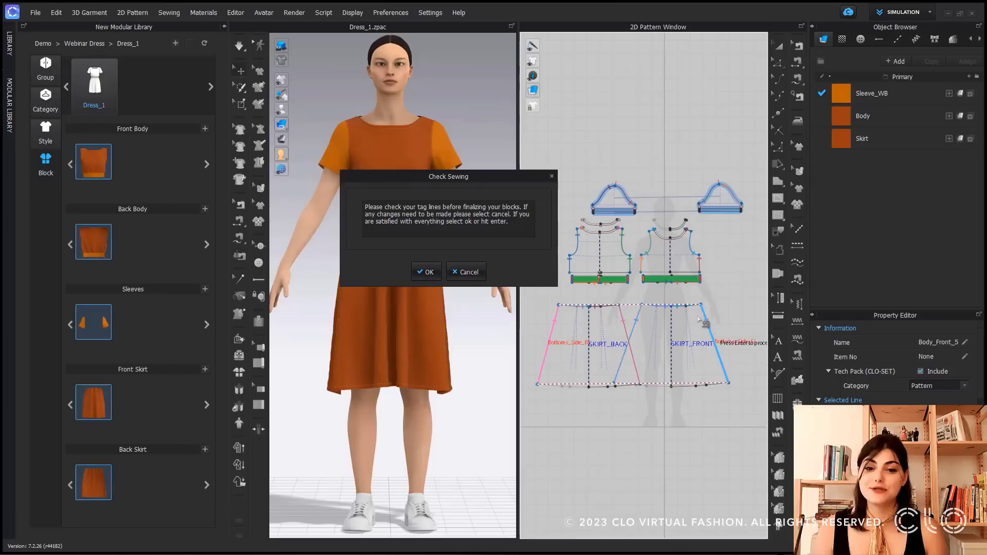
pyautogui.click(427, 272)
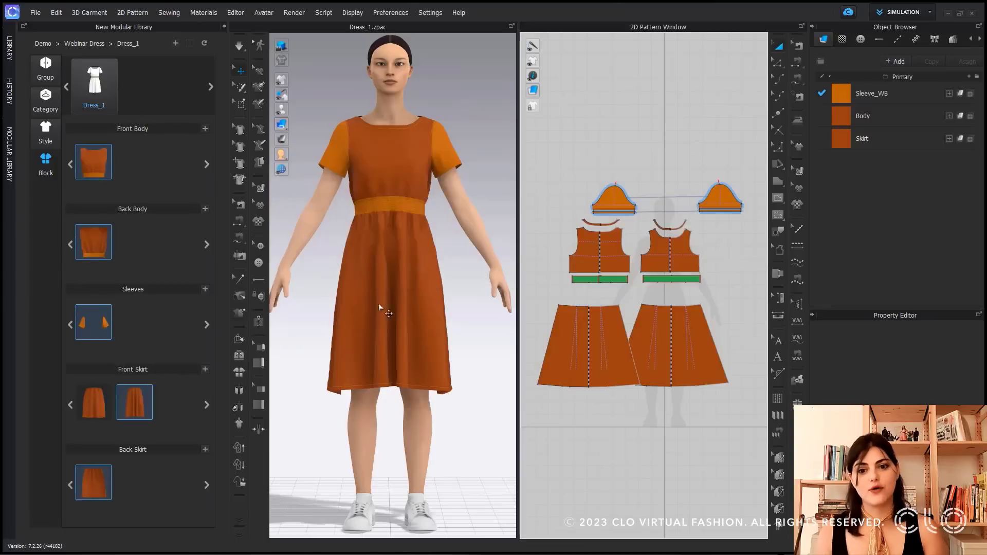
# - Save the flared back skirt pattern as the block Dress_1_Back Skirt_1 with the block component thumbnail and accept its sewing tag lines
pyautogui.click(205, 451)
pyautogui.click(545, 357)
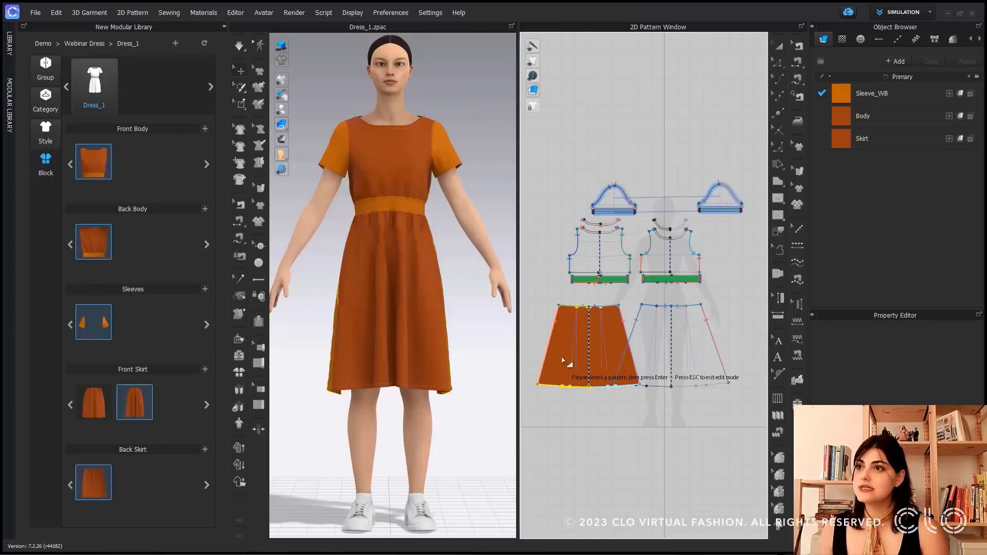
pyautogui.press('Return')
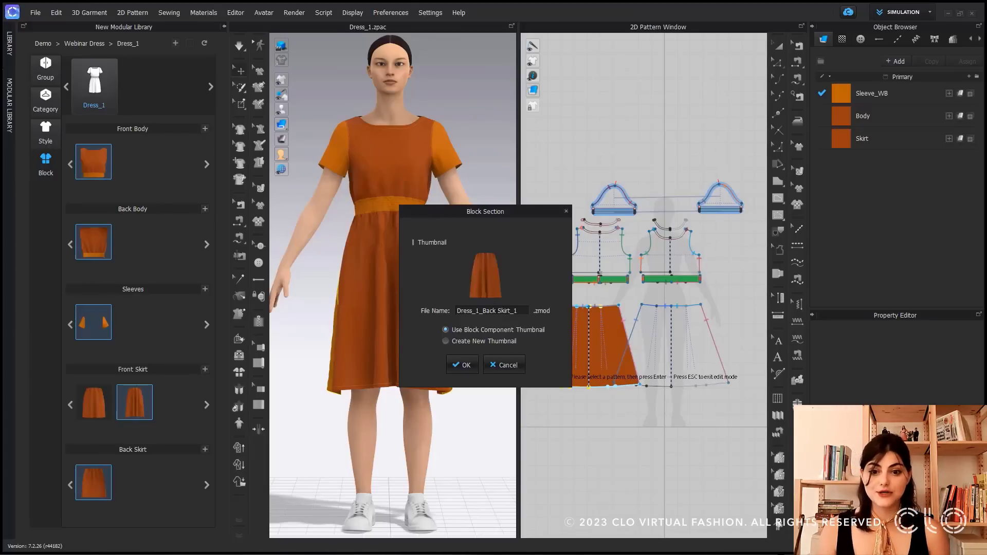
pyautogui.click(469, 366)
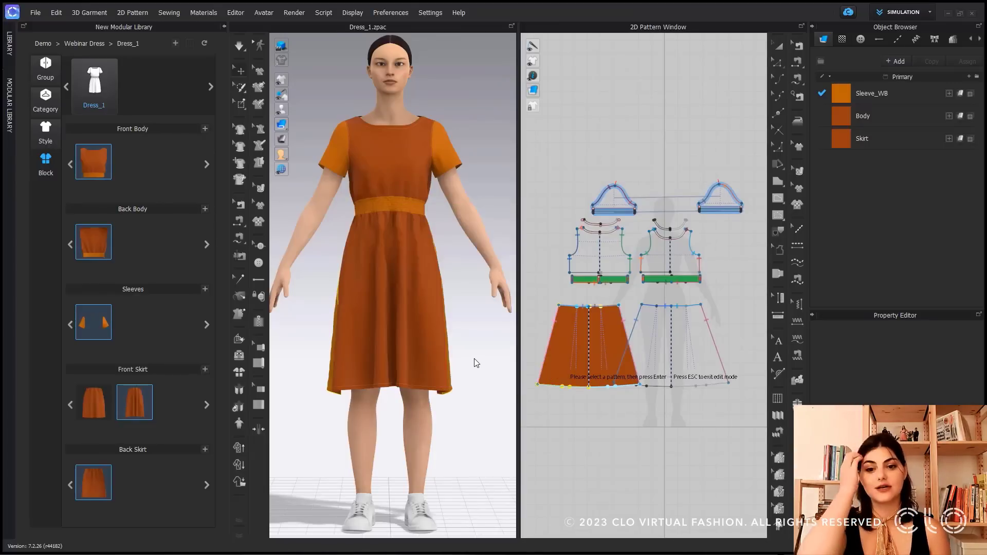
pyautogui.press('Return')
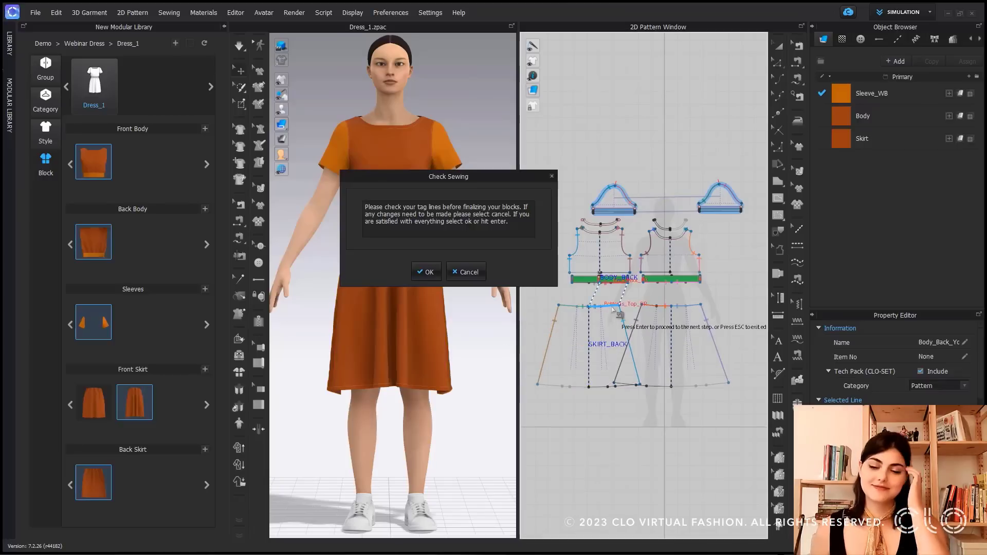
pyautogui.click(429, 276)
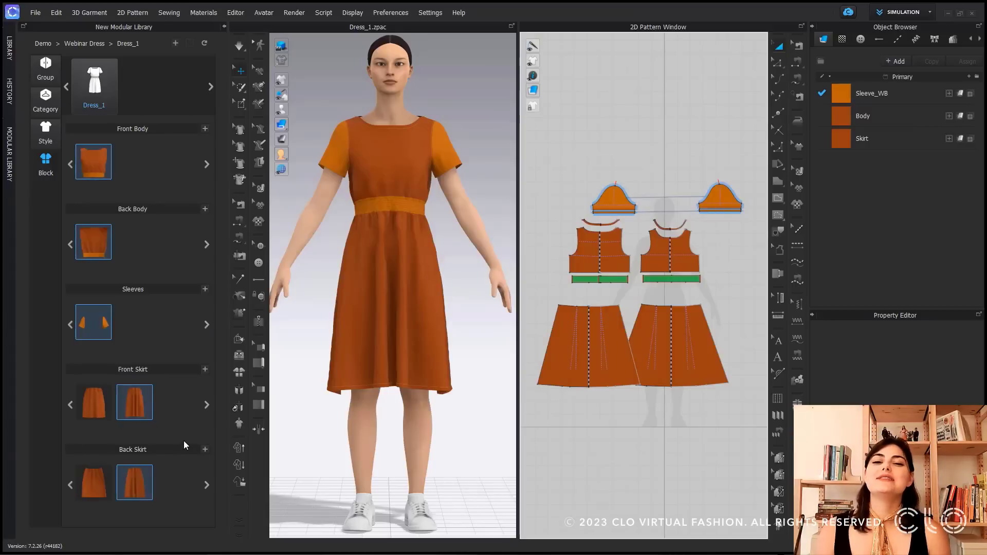
# - Delete all pattern pieces of the current dress from the 2D pattern window
pyautogui.scroll(-3, 611, 211)
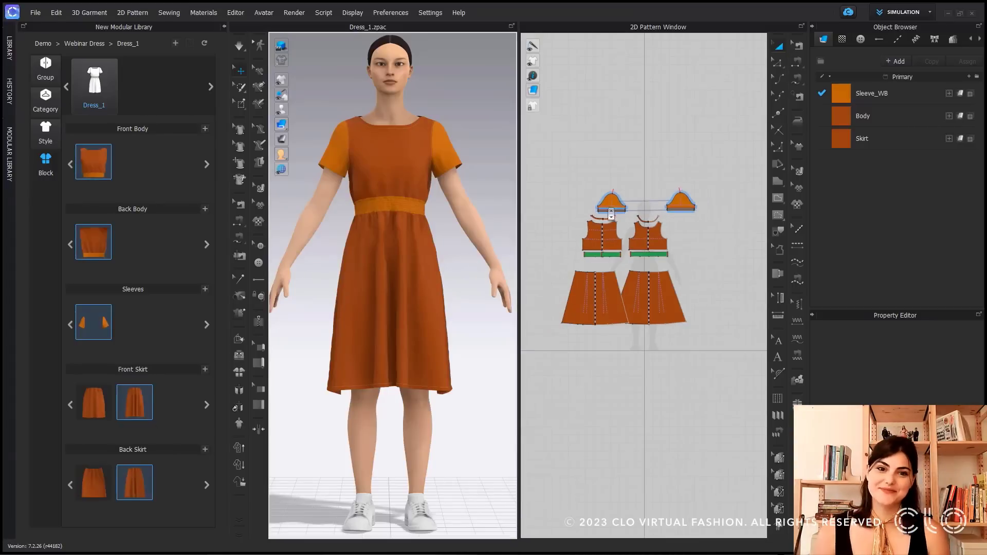
pyautogui.moveTo(718, 176); pyautogui.dragTo(546, 350)
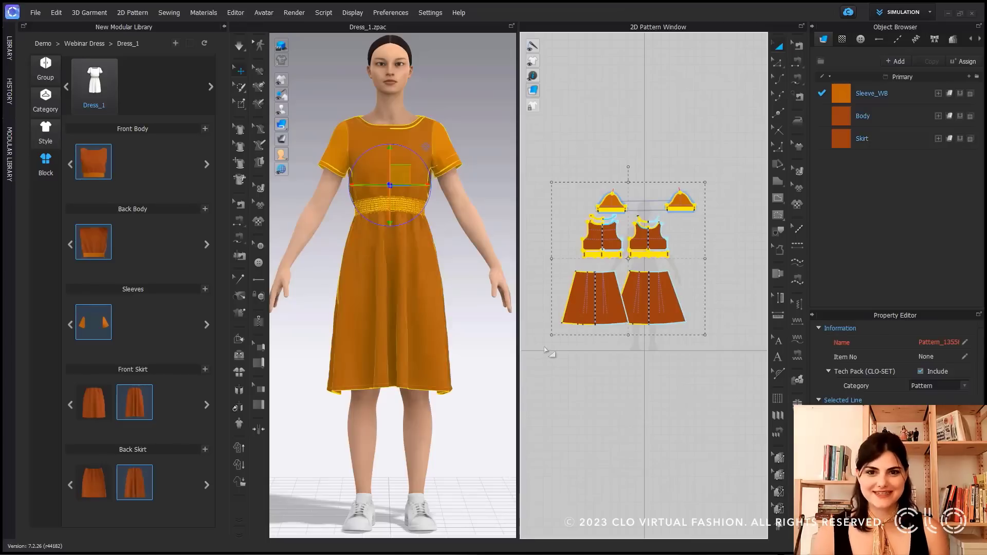
pyautogui.press('Delete')
# - Open the garment file Dress_2.zpac, maintaining the current avatar's size and pose
pyautogui.click(35, 12)
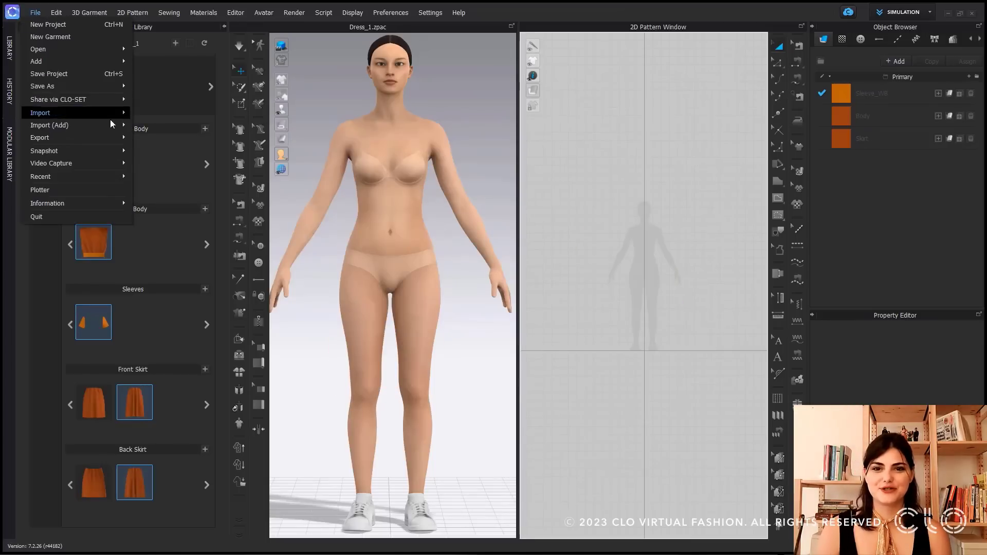
pyautogui.moveTo(87, 112)
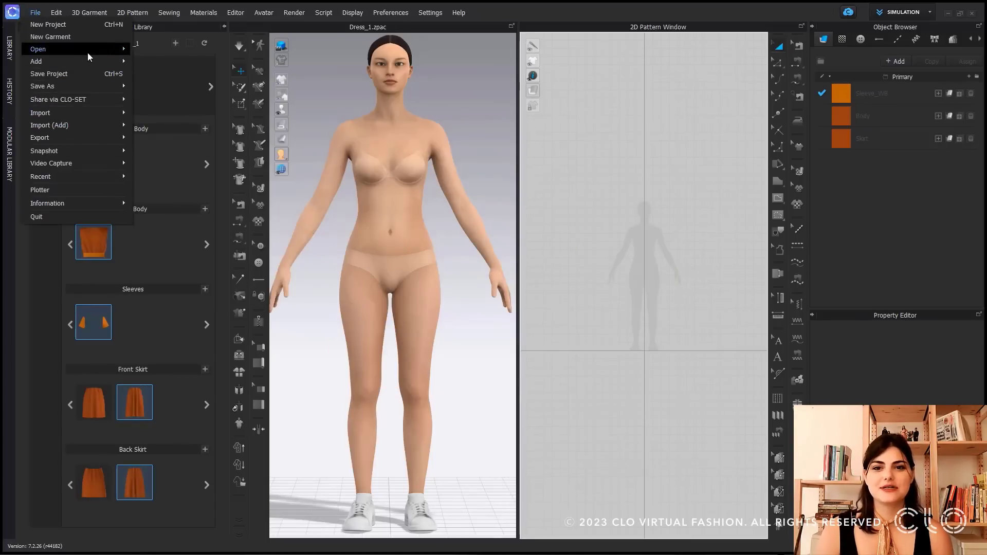
pyautogui.moveTo(116, 51)
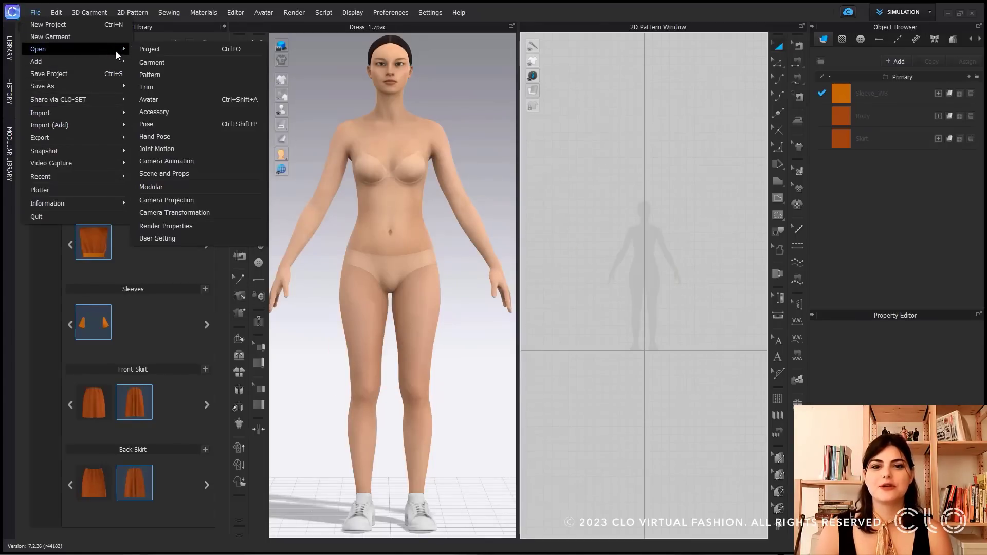
pyautogui.click(169, 63)
pyautogui.click(525, 315)
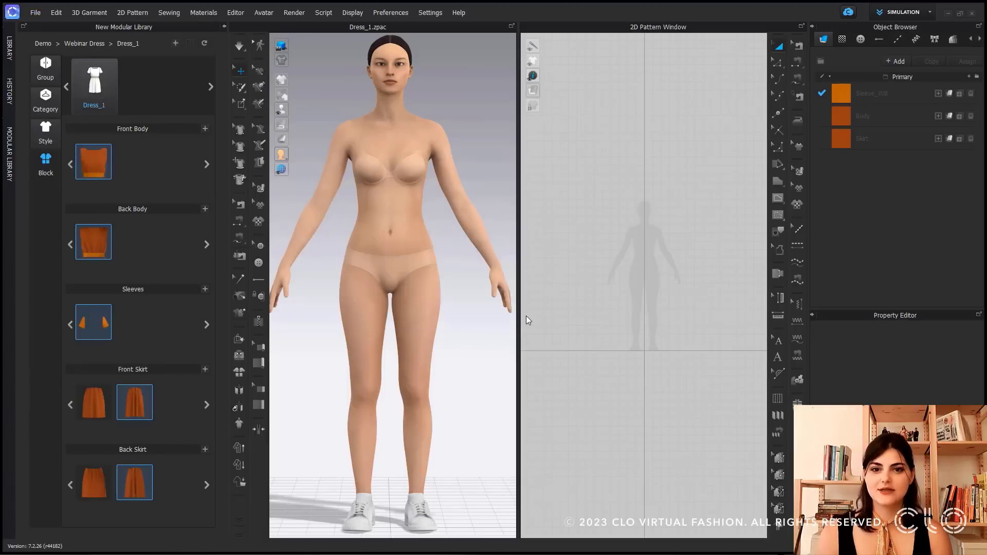
pyautogui.click(255, 167)
pyautogui.click(509, 325)
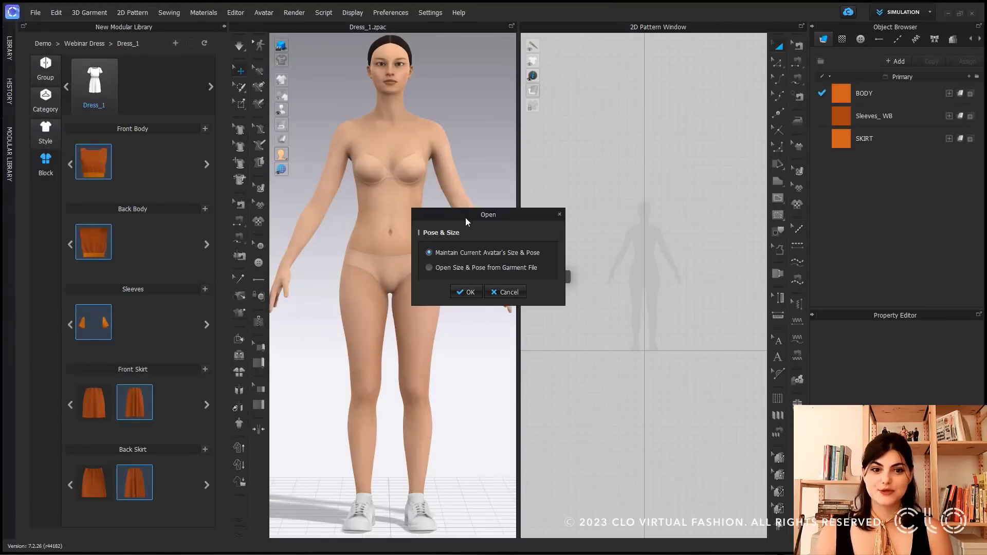
pyautogui.click(459, 292)
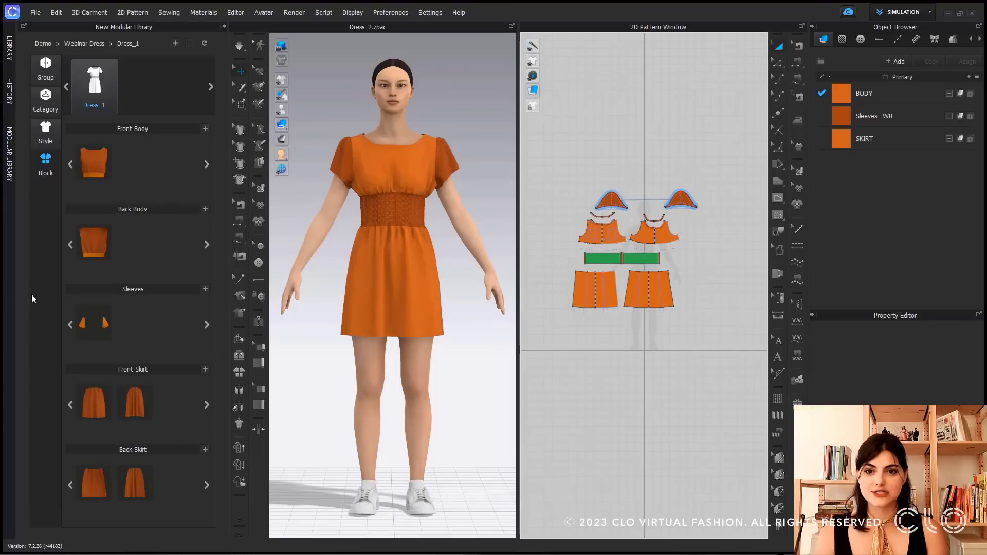
# - Start adding blocks to Dress_1 and assign the front bodice, neck piece and front waistband to Front Body as Dress_1_Front Body_1
pyautogui.click(205, 128)
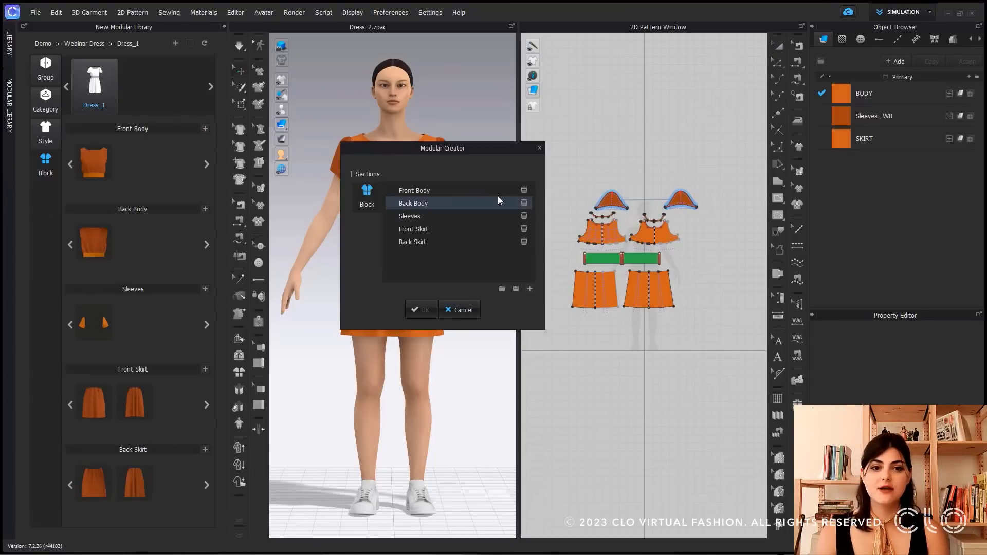
pyautogui.click(459, 191)
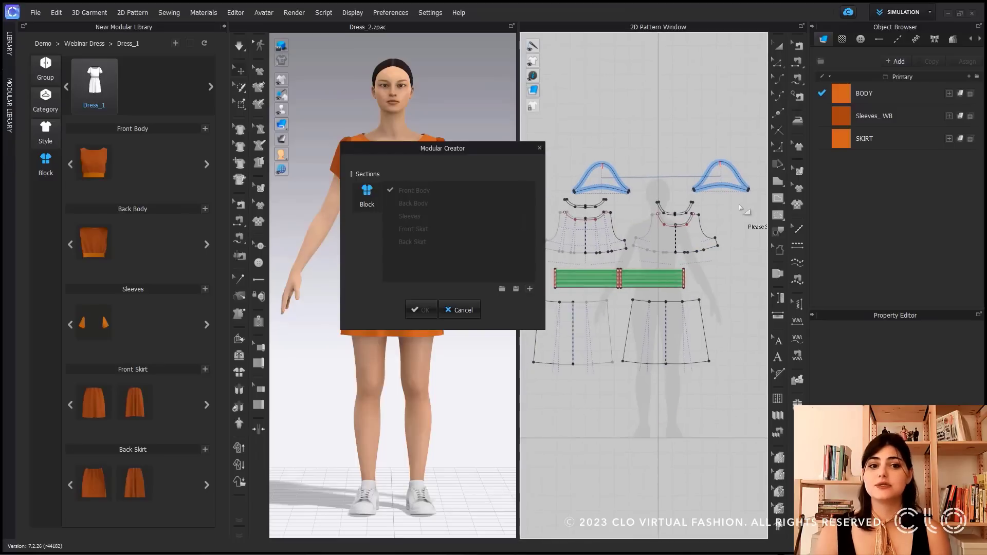
pyautogui.moveTo(655, 247); pyautogui.dragTo(612, 296)
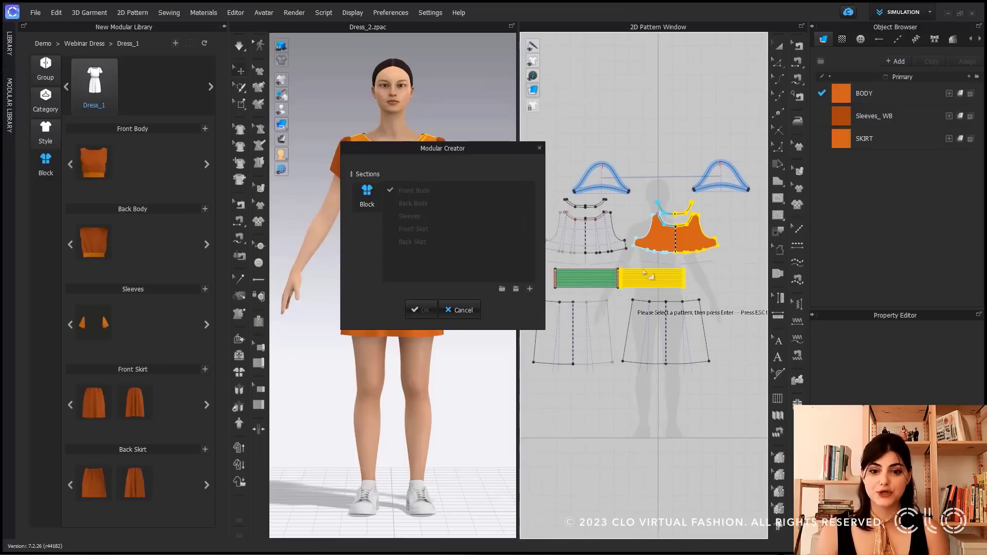
pyautogui.press('Return')
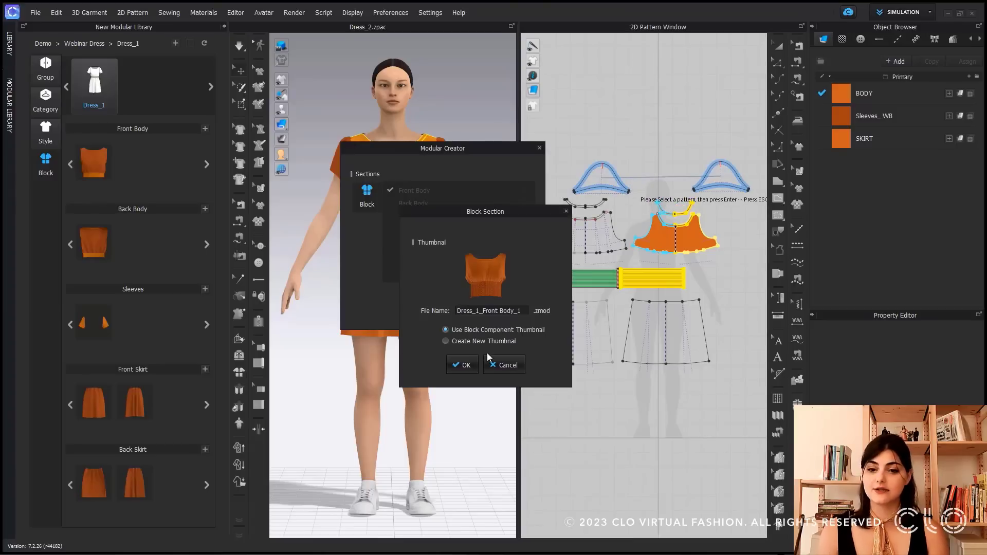
pyautogui.click(463, 365)
# - Assign the back bodice, neck piece and back waistband to the Back Body section as Dress_1_Back Body_1
pyautogui.click(434, 203)
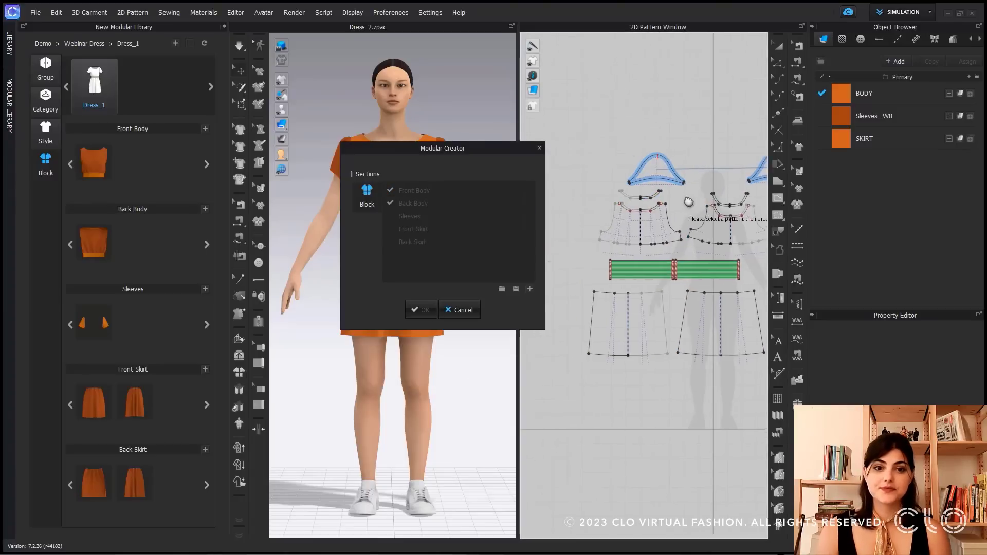
pyautogui.moveTo(578, 180); pyautogui.dragTo(690, 288)
pyautogui.press('Return')
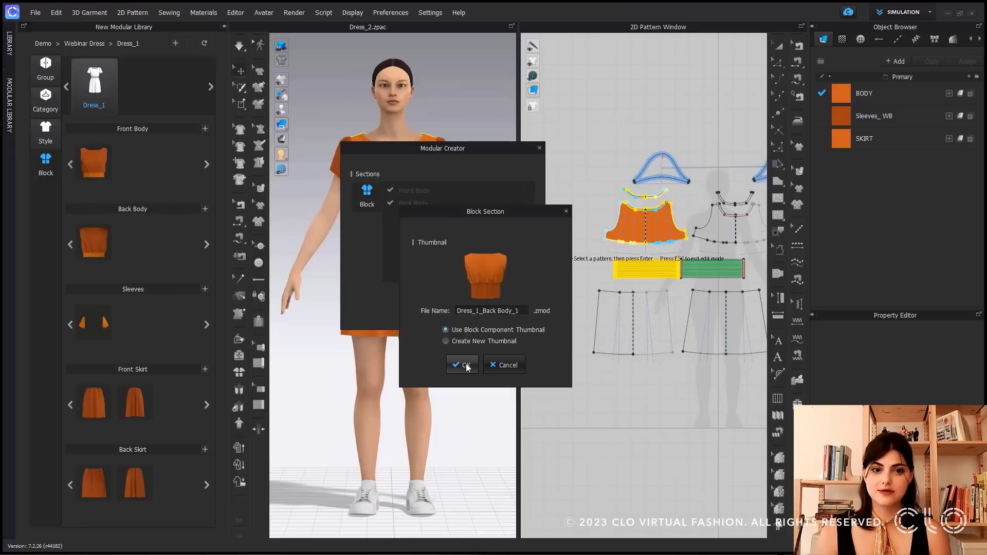
pyautogui.click(466, 366)
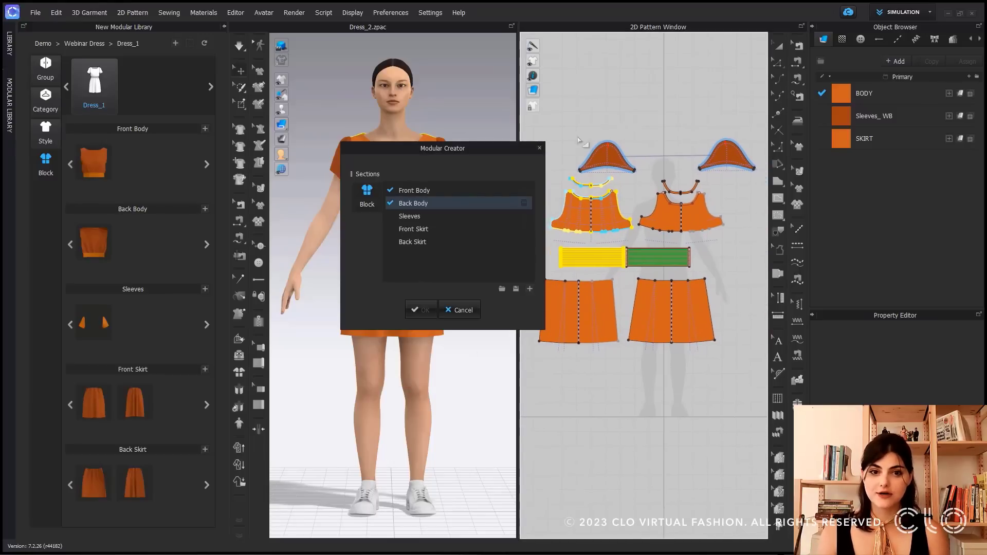
# - Assign both sleeve patterns to the Sleeves section and accept the block component thumbnail
pyautogui.click(426, 216)
pyautogui.click(610, 155)
pyautogui.click(732, 156)
pyautogui.press('Return')
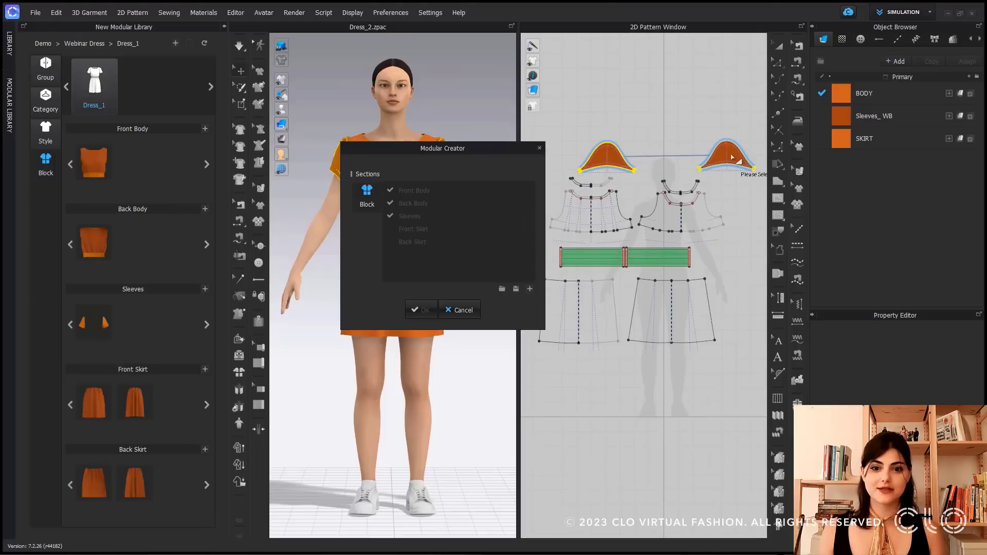
pyautogui.click(465, 365)
# - Assign the short front skirt pattern to the Front Skirt section and accept its block settings
pyautogui.click(431, 228)
pyautogui.click(647, 303)
pyautogui.press('Return')
pyautogui.click(466, 366)
# - Assign the short back skirt pattern to the Back Skirt section, and finalize all five blocks after checking the sewing tag lines
pyautogui.click(427, 241)
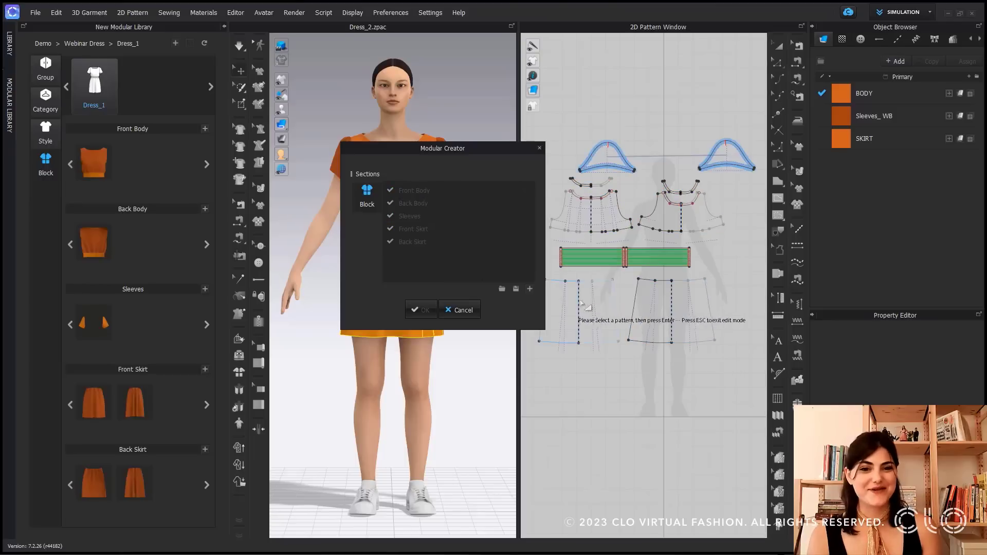
pyautogui.click(592, 296)
pyautogui.press('Return')
pyautogui.click(465, 365)
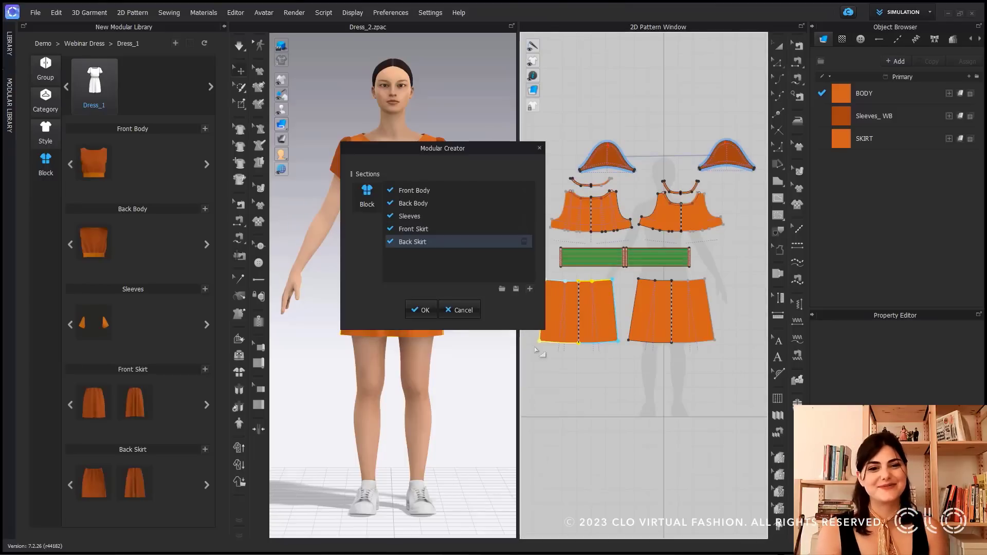
pyautogui.click(421, 310)
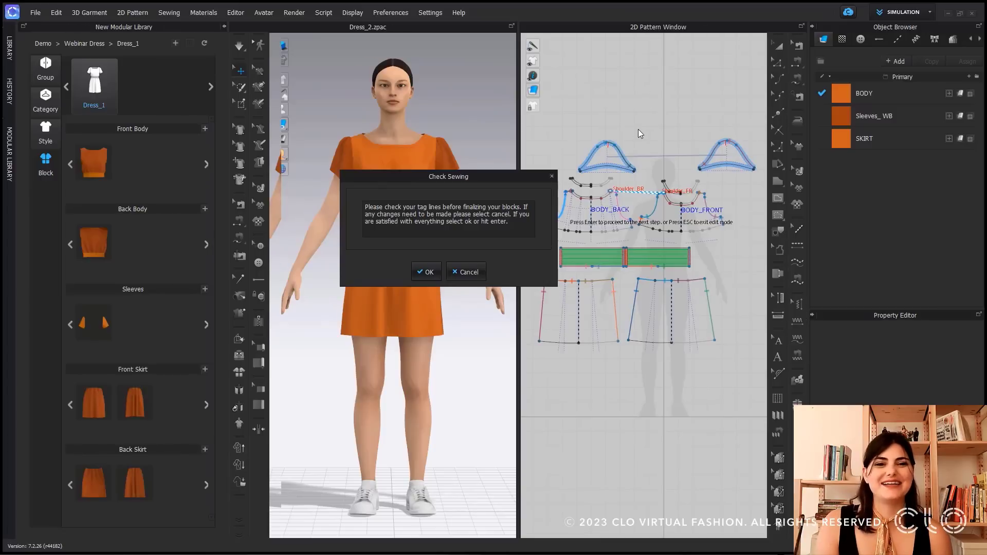
pyautogui.press('Return')
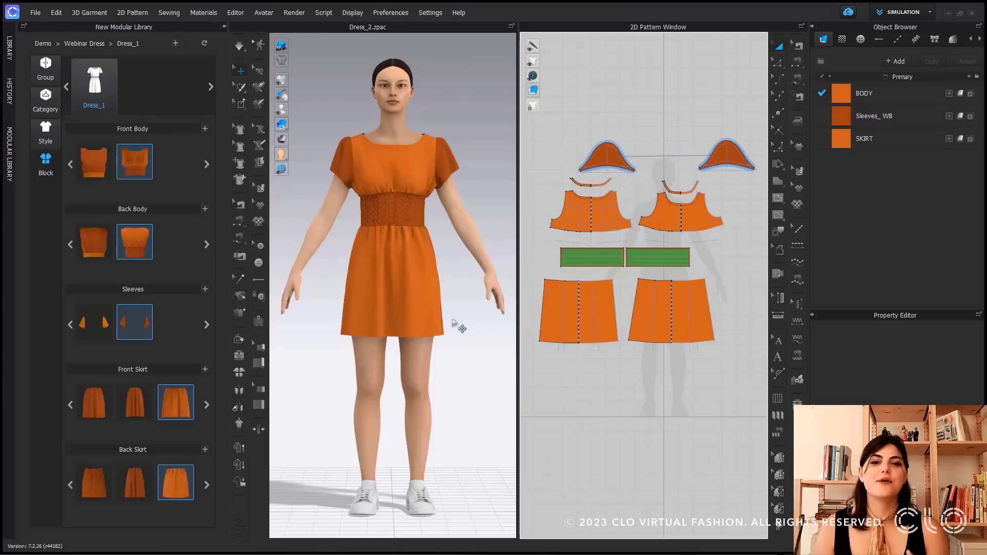
# - Swap in the original Dress_1 back body and sleeves, and the flared front and back skirt blocks
pyautogui.click(91, 241)
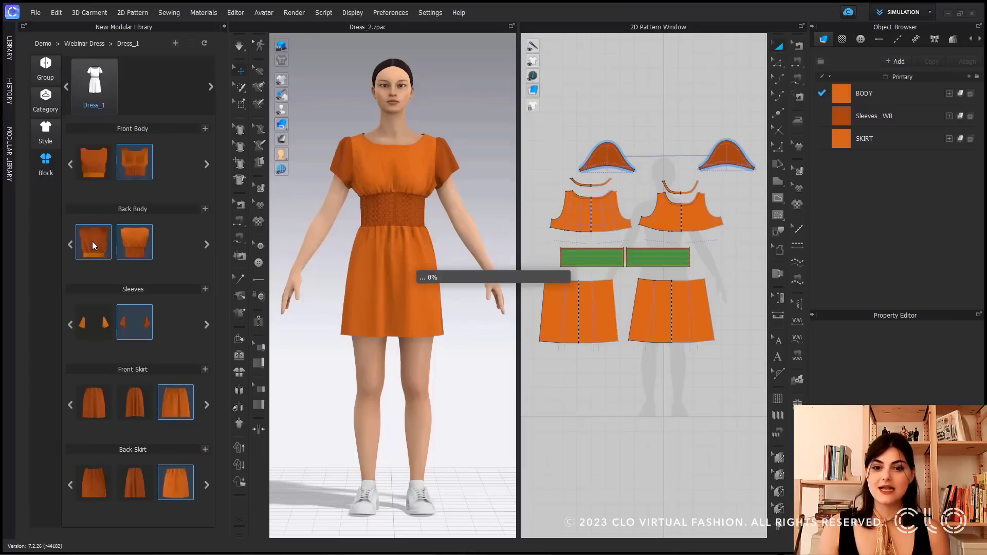
pyautogui.click(136, 405)
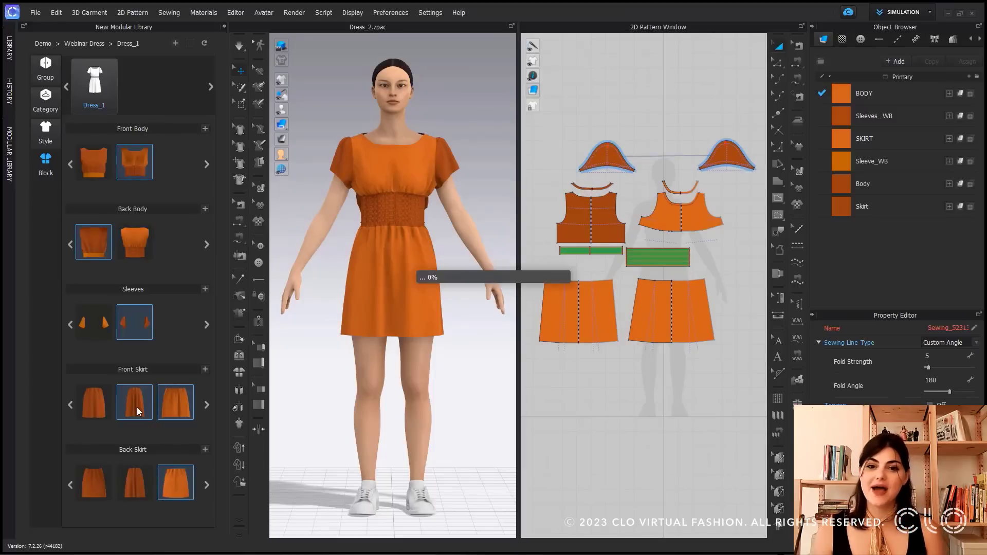
pyautogui.click(101, 492)
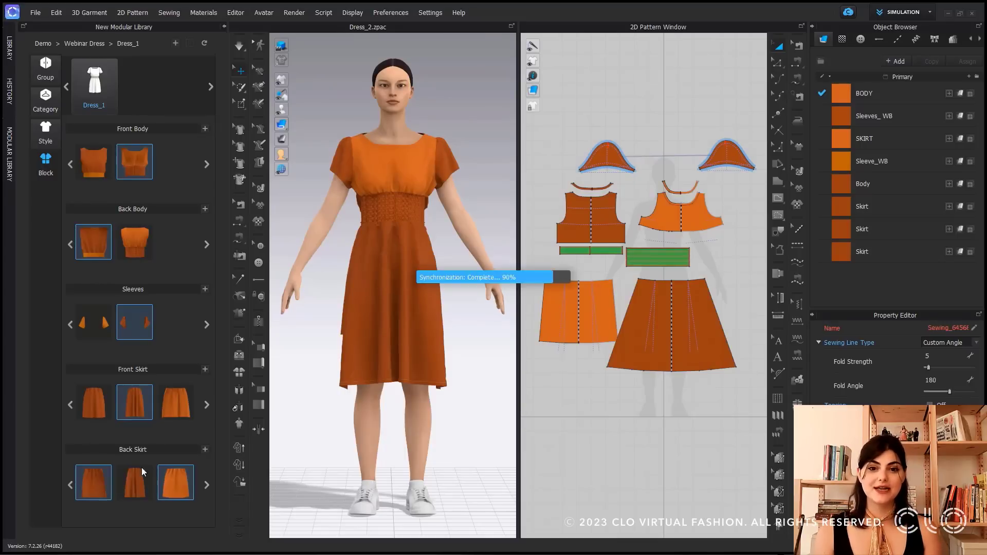
pyautogui.click(94, 325)
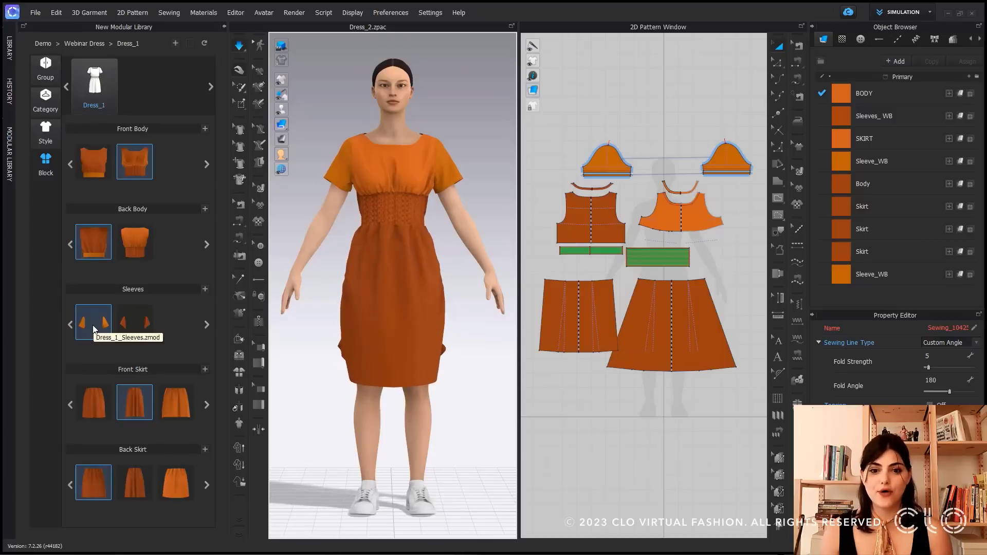
pyautogui.click(138, 483)
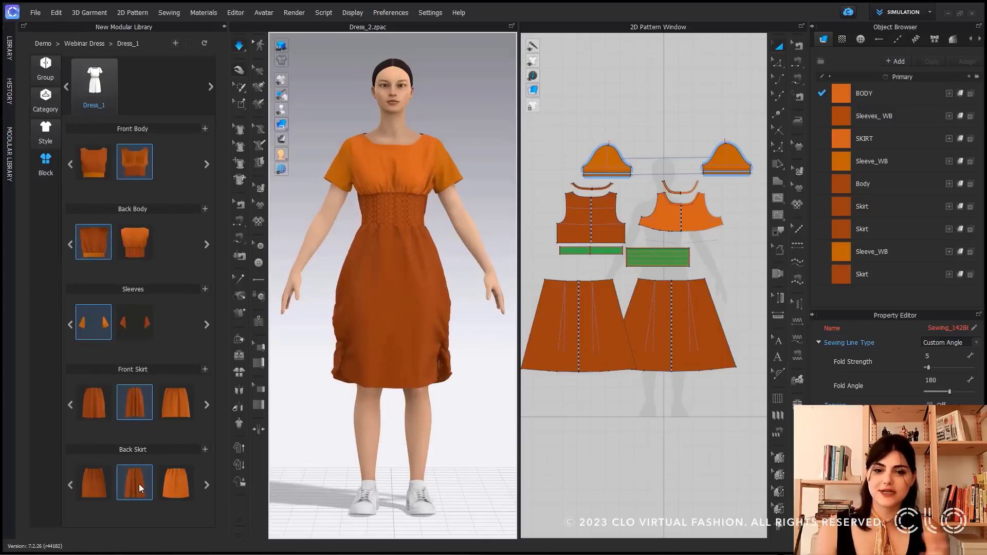
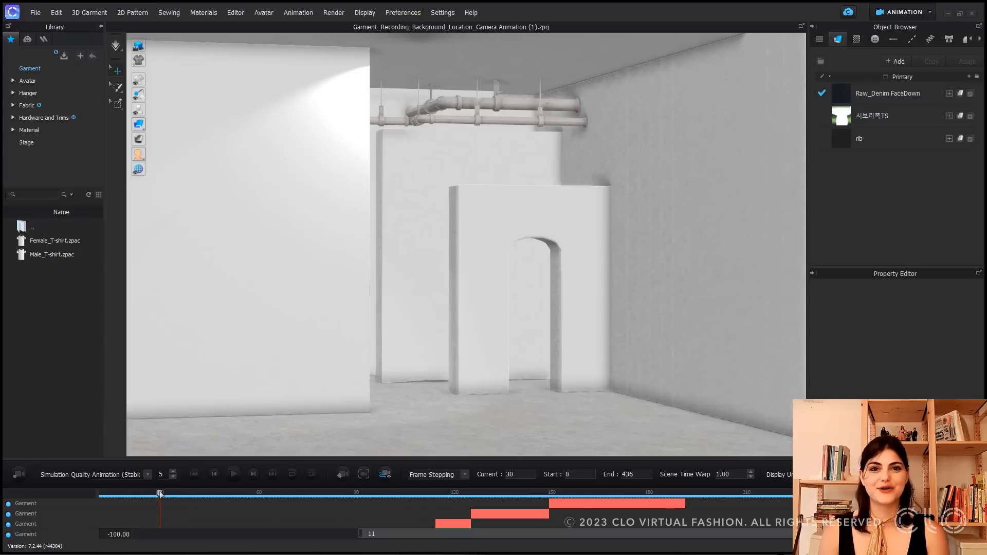
# - Add camera keyframes at frames 66 and 91, framing the walking avatar from a different angle for each
pyautogui.moveTo(171, 492); pyautogui.dragTo(276, 500)
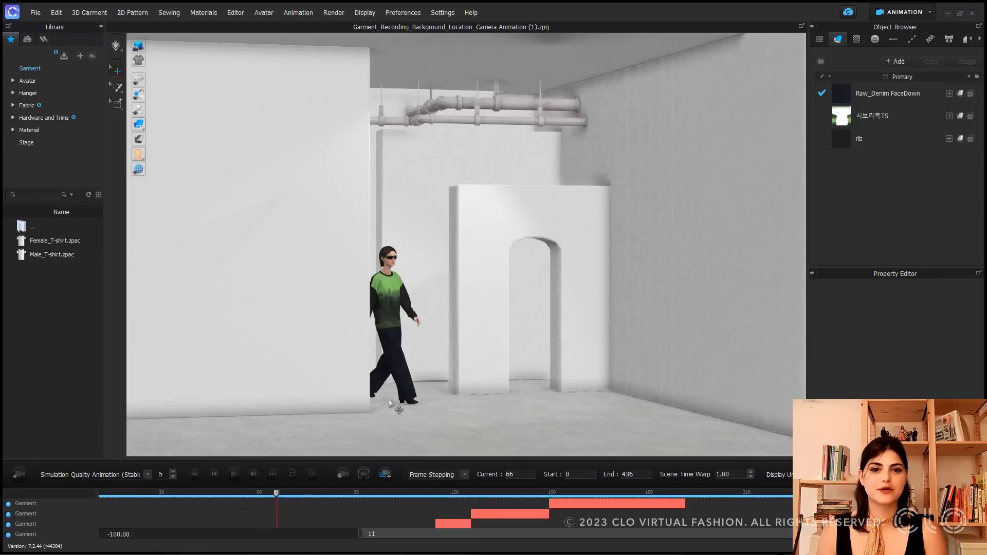
pyautogui.moveTo(390, 400); pyautogui.dragTo(397, 397, button='right')
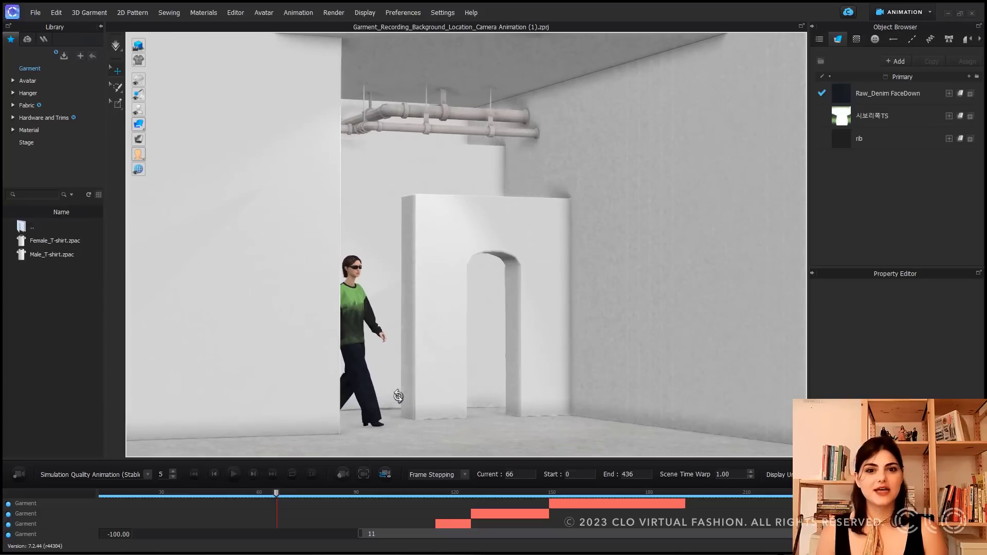
pyautogui.click(340, 475)
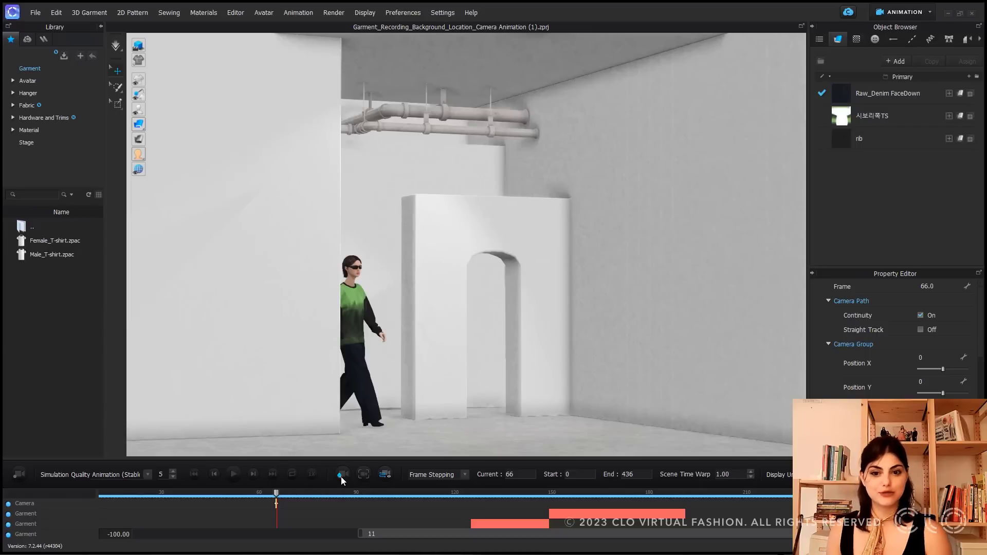
pyautogui.moveTo(276, 495); pyautogui.dragTo(359, 497)
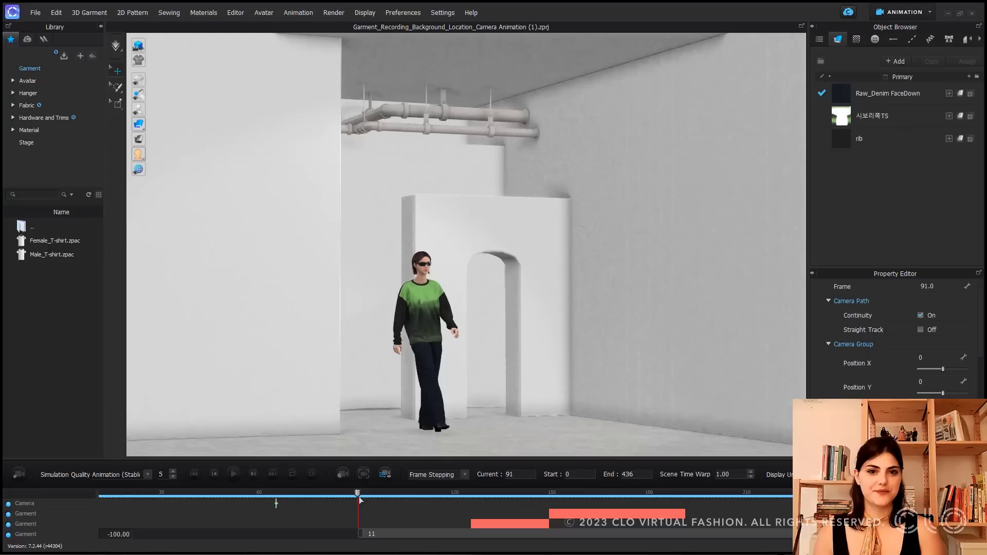
pyautogui.moveTo(463, 418); pyautogui.dragTo(437, 418, button='right')
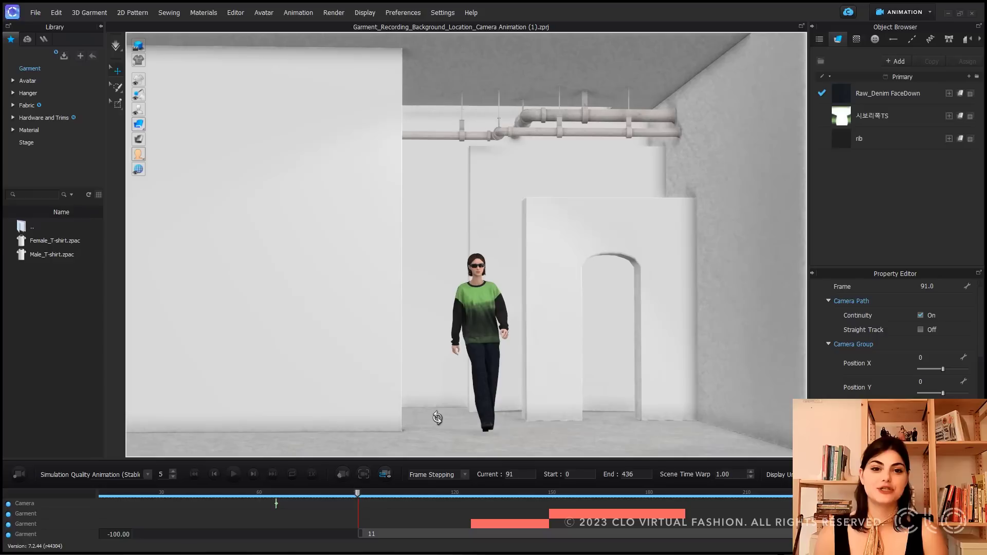
pyautogui.click(344, 476)
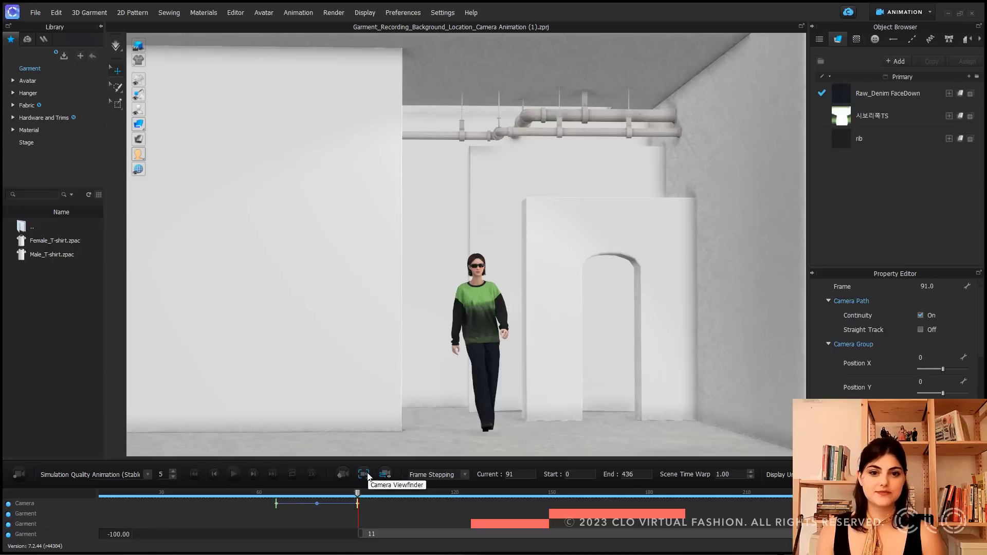
# - Show the camera preview beside the scene, and add a closer camera keyframe of the avatar at frame 116
pyautogui.click(368, 477)
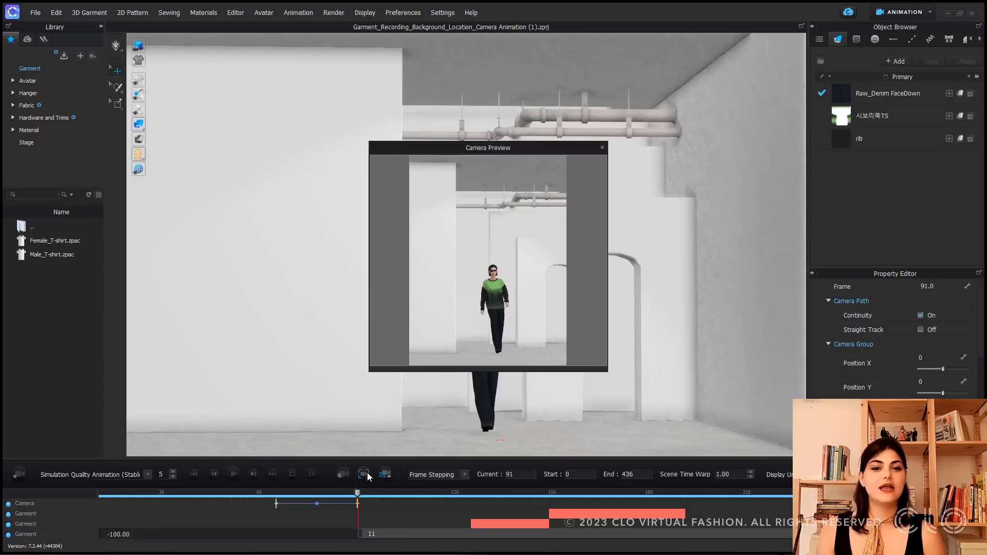
pyautogui.moveTo(492, 149); pyautogui.dragTo(709, 29)
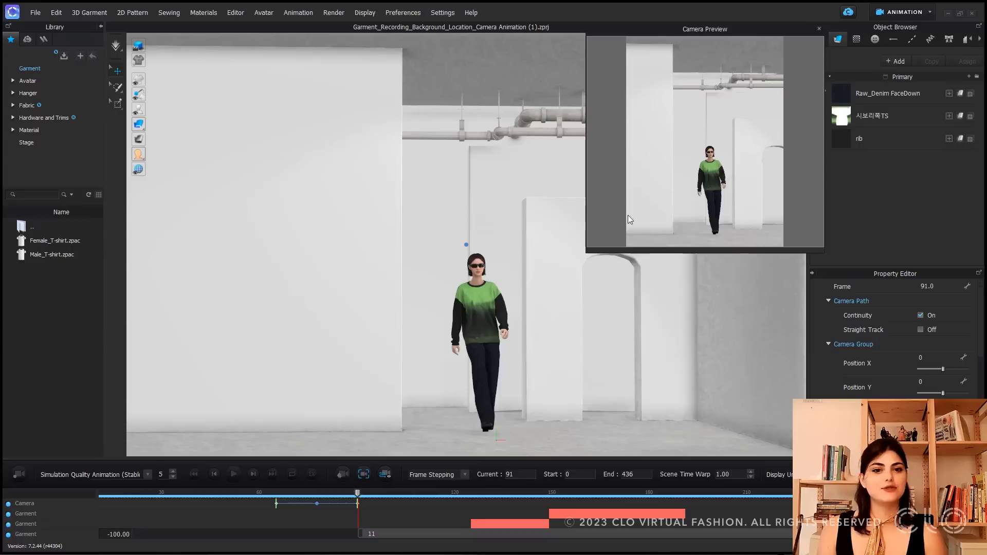
pyautogui.moveTo(358, 495); pyautogui.dragTo(438, 497)
pyautogui.scroll(3, 573, 395)
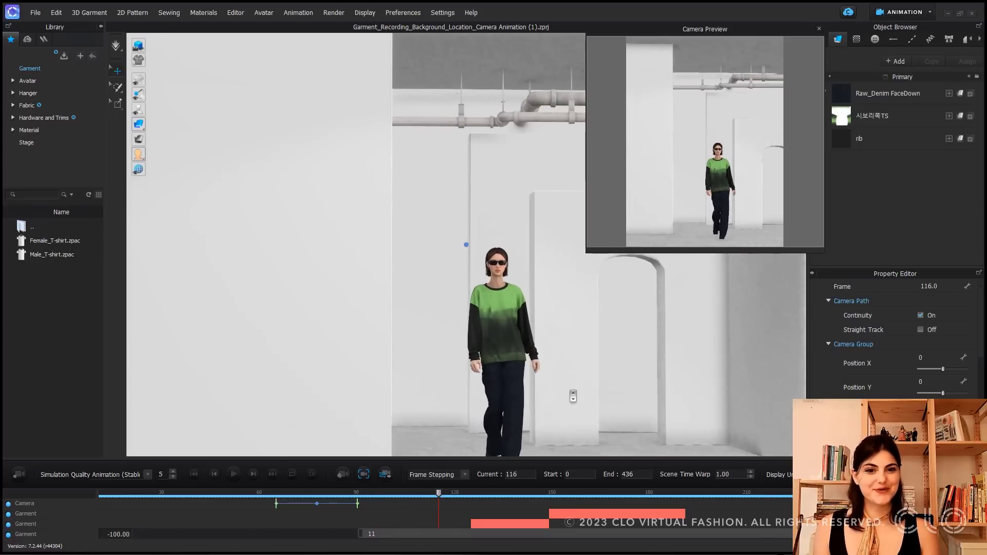
pyautogui.scroll(3, 573, 395)
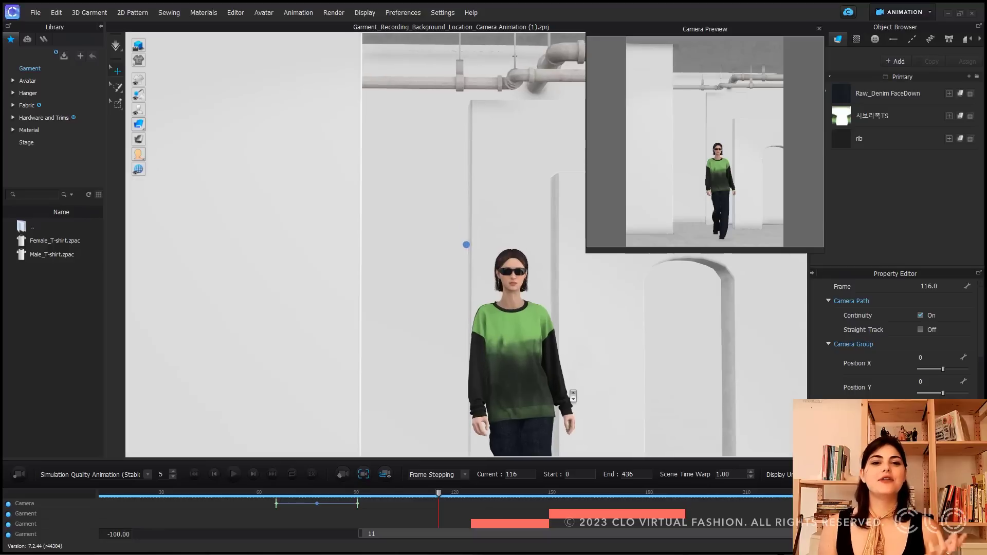
pyautogui.click(341, 474)
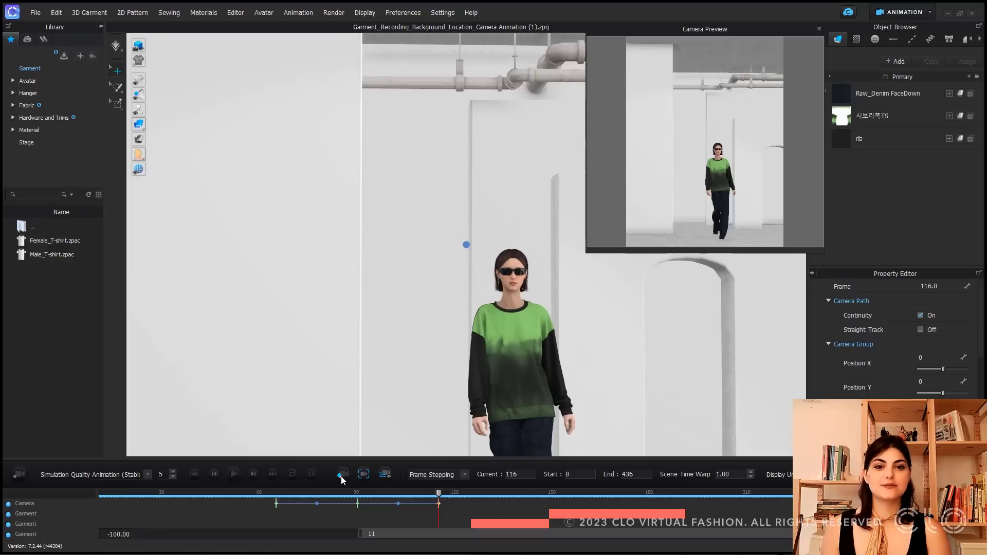
# - Shift the middle camera keyframe to frame 88, and move its camera along the viewing direction closer to the avatar
pyautogui.moveTo(358, 508); pyautogui.dragTo(348, 508)
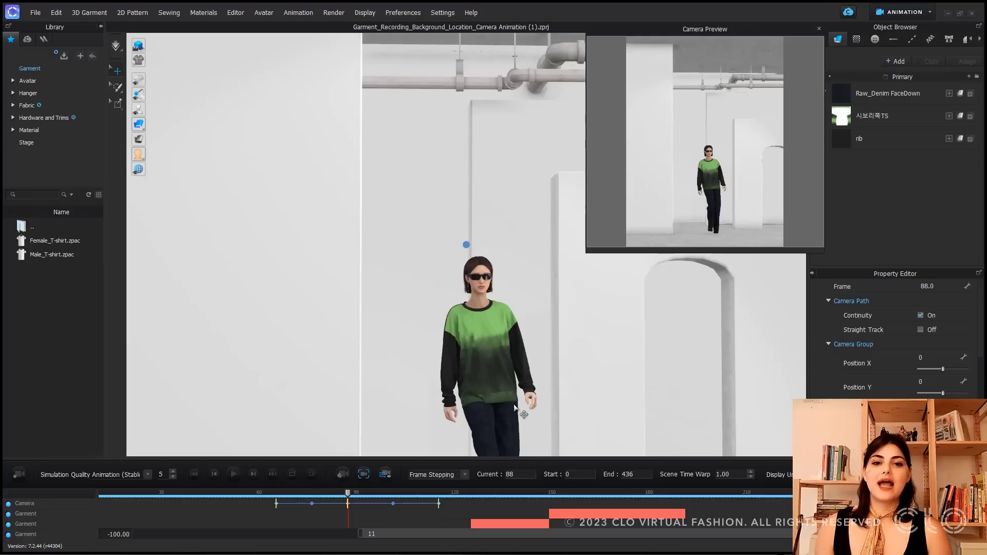
pyautogui.scroll(-6, 517, 409)
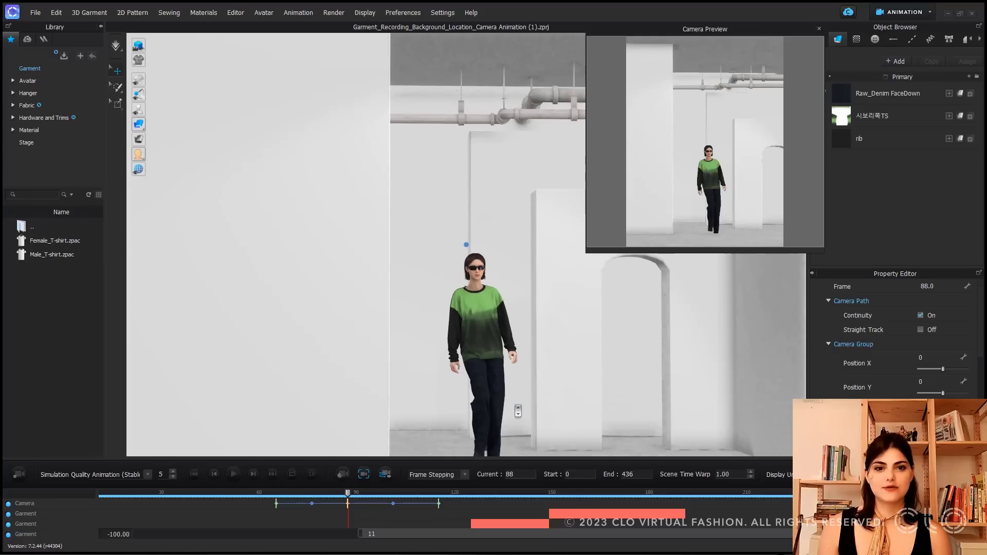
pyautogui.scroll(-3, 521, 412)
pyautogui.moveTo(522, 411); pyautogui.dragTo(506, 372, button='right')
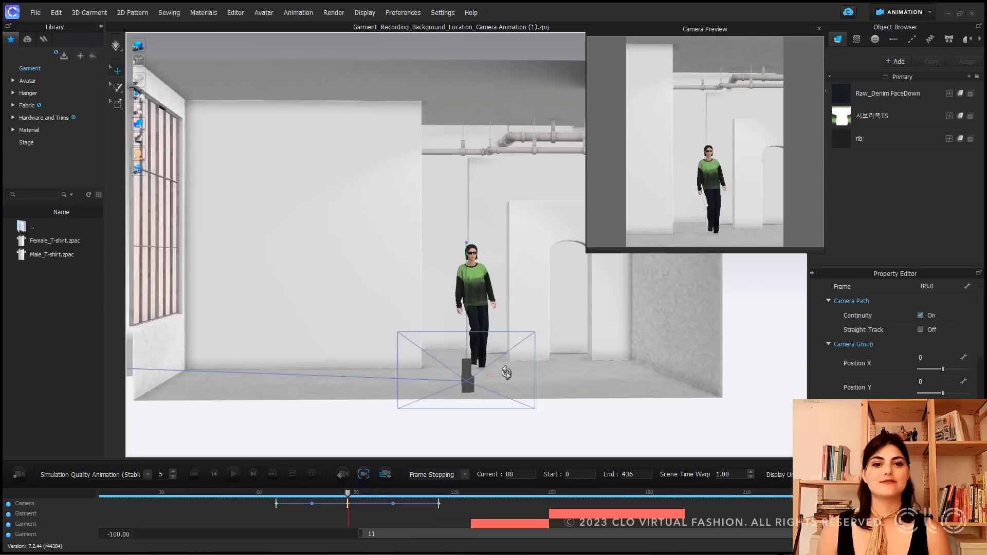
pyautogui.click(467, 384)
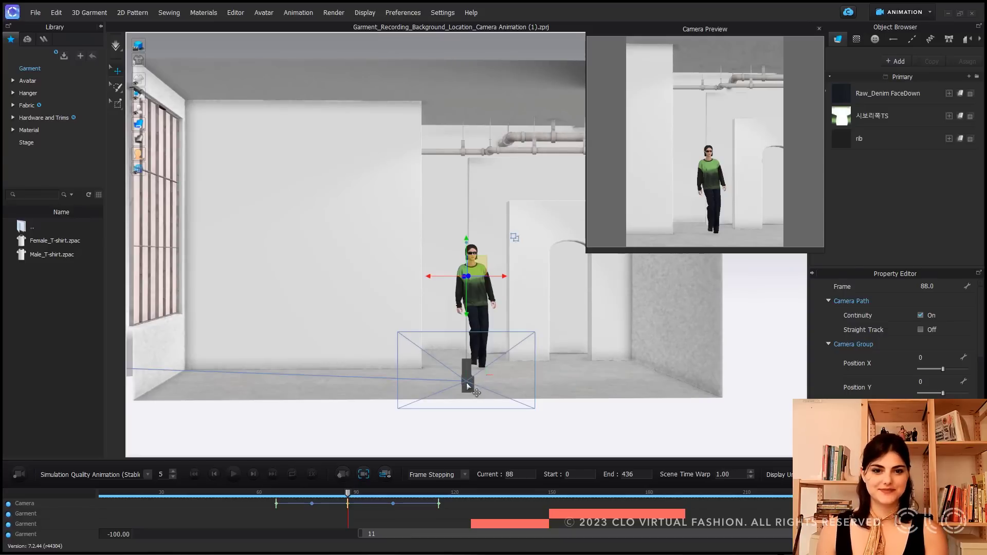
pyautogui.moveTo(476, 394); pyautogui.dragTo(489, 387, button='right')
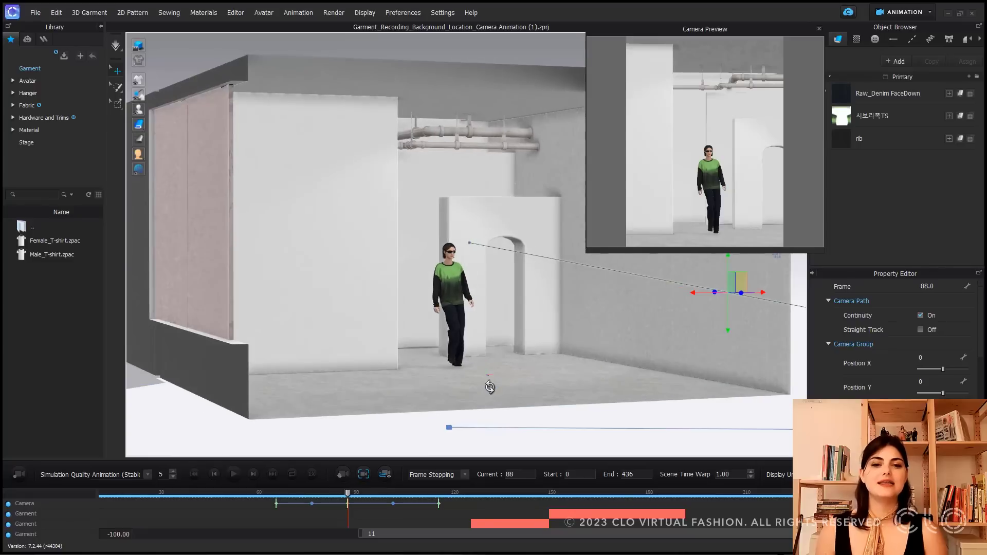
pyautogui.moveTo(439, 388); pyautogui.dragTo(343, 375, button='middle')
pyautogui.scroll(-5, 423, 388)
pyautogui.moveTo(425, 391); pyautogui.dragTo(448, 392, button='right')
pyautogui.moveTo(447, 392); pyautogui.dragTo(339, 375, button='middle')
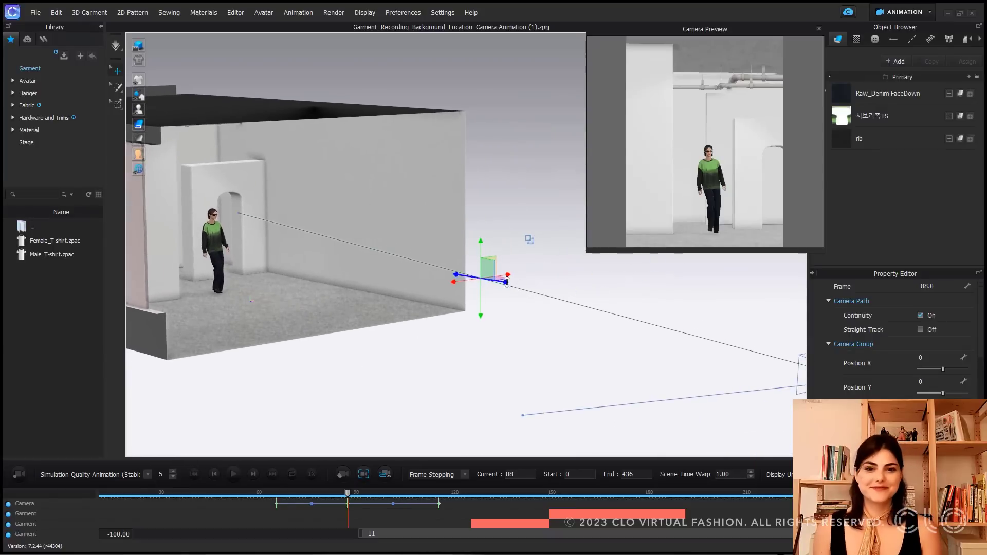
pyautogui.moveTo(507, 283); pyautogui.dragTo(376, 267)
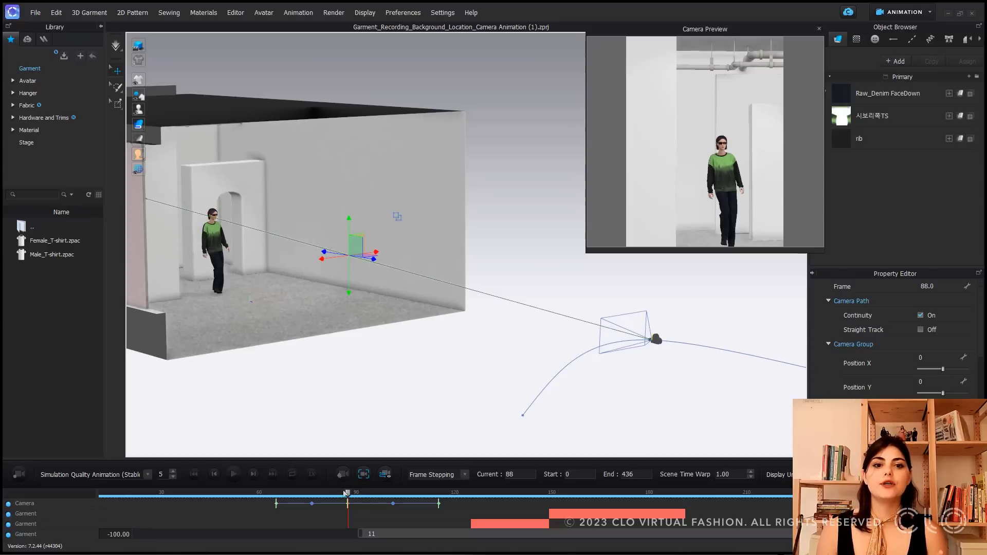
# - Check the camera motion at frames on both sides of the middle keyframe, and turn on Straight Track for the frame 88 keyframe
pyautogui.moveTo(410, 420); pyautogui.dragTo(296, 455, button='right')
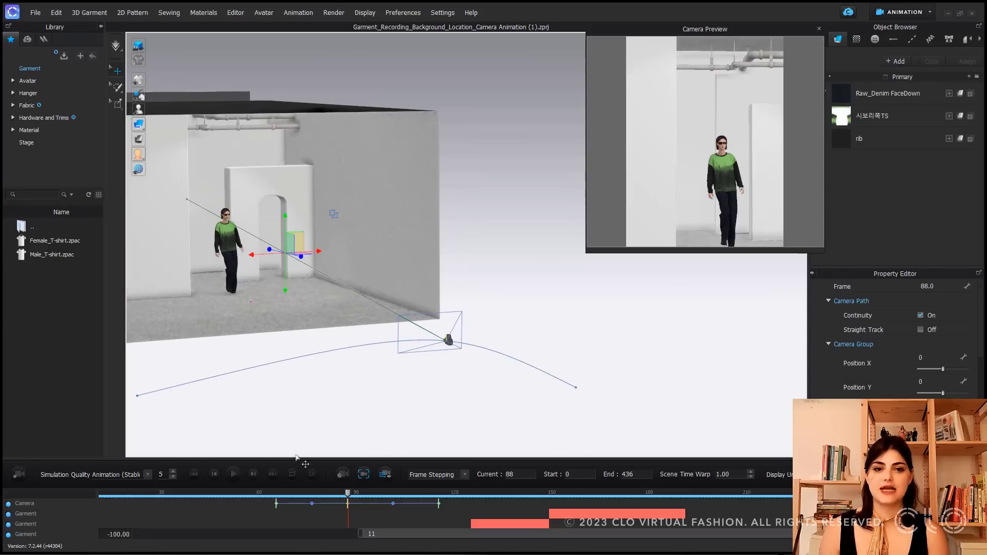
pyautogui.moveTo(368, 499); pyautogui.dragTo(400, 501)
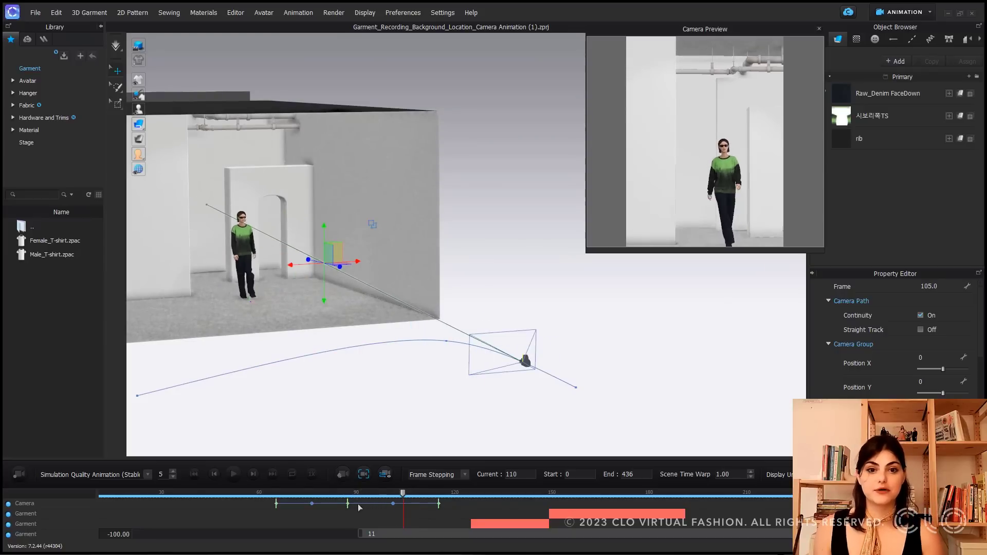
pyautogui.click(334, 504)
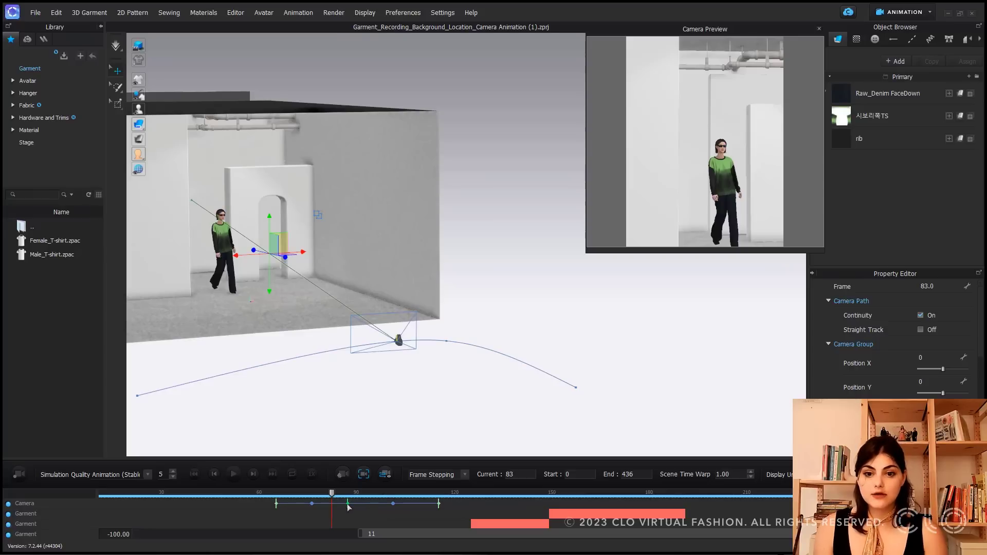
pyautogui.click(348, 504)
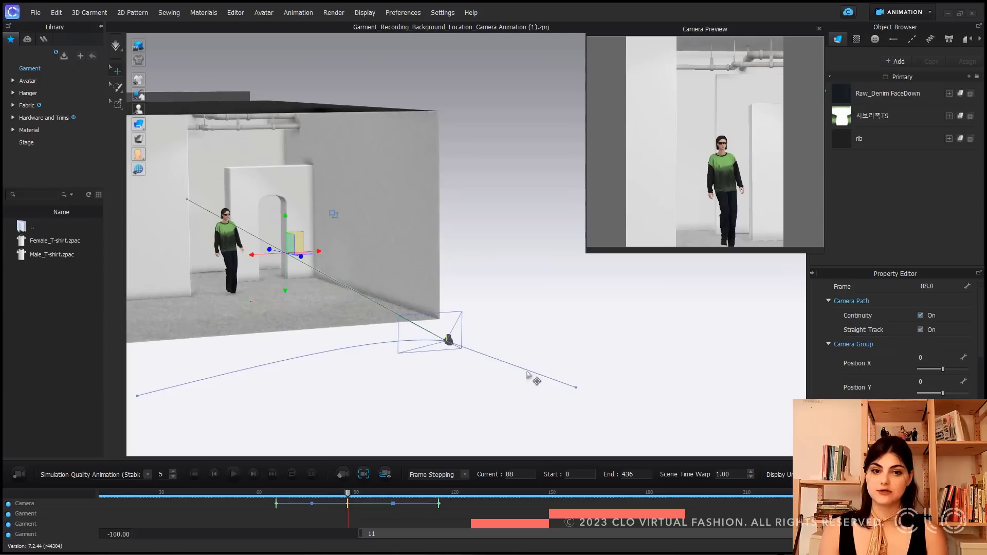
# - Go to frame 135 and add a keyframe to the camera animation there
pyautogui.click(347, 495)
pyautogui.moveTo(348, 495); pyautogui.dragTo(501, 500)
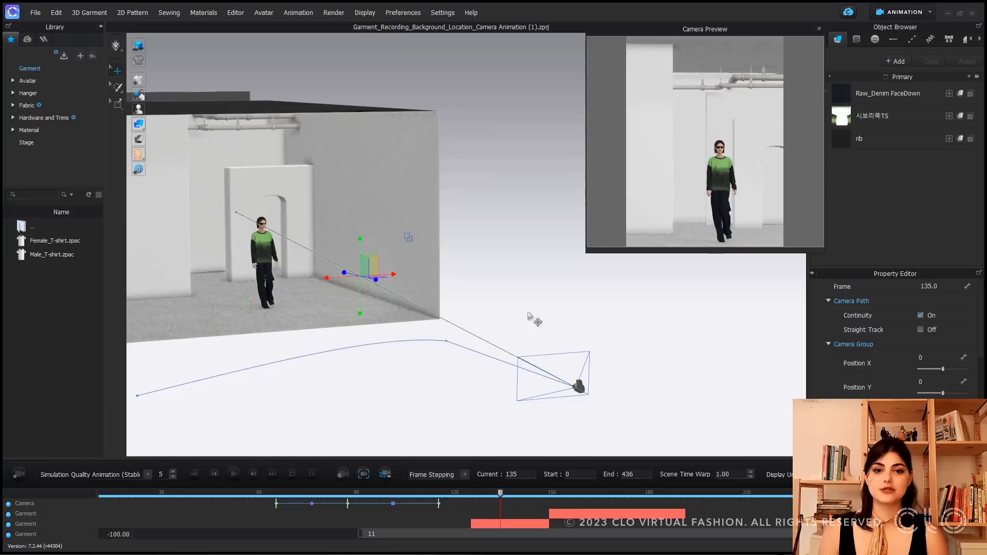
pyautogui.moveTo(428, 422); pyautogui.dragTo(464, 359, button='right')
pyautogui.scroll(5, 465, 359)
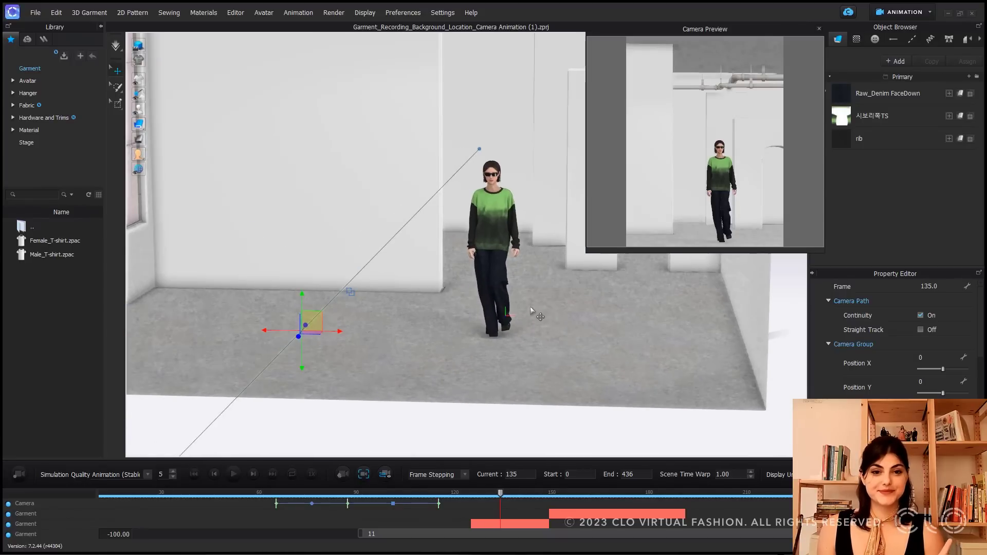
pyautogui.scroll(1, 530, 307)
pyautogui.moveTo(529, 307); pyautogui.dragTo(496, 328, button='right')
pyautogui.click(342, 474)
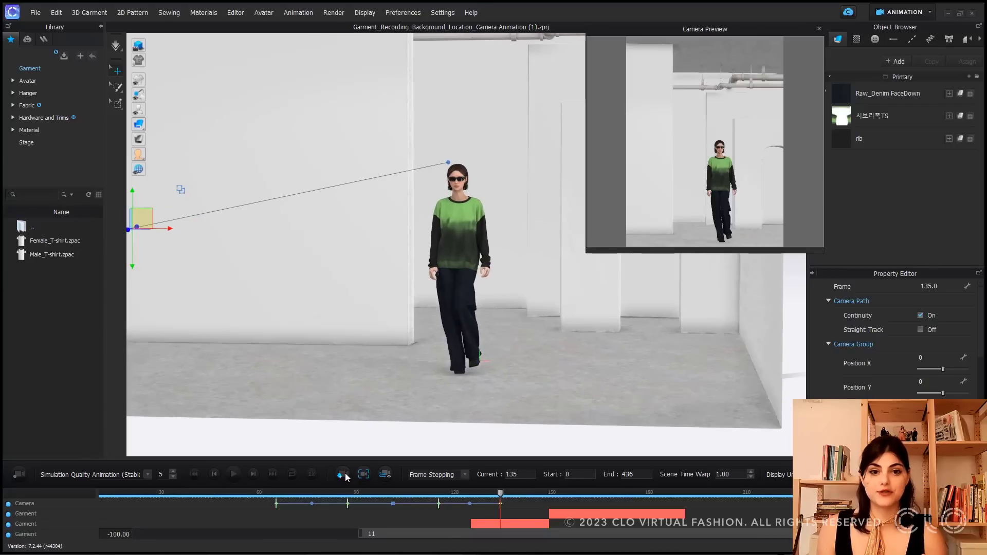
# - Move the camera together with its target at frame 135 towards the archway side of the room
pyautogui.scroll(-6, 480, 369)
pyautogui.scroll(-1, 478, 359)
pyautogui.moveTo(476, 353); pyautogui.dragTo(472, 358, button='right')
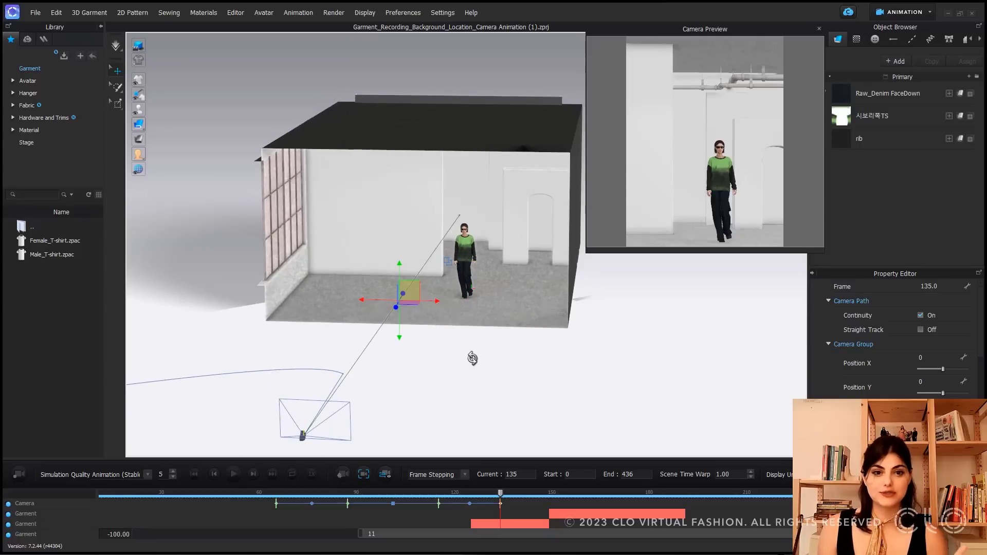
pyautogui.moveTo(313, 446); pyautogui.dragTo(417, 398)
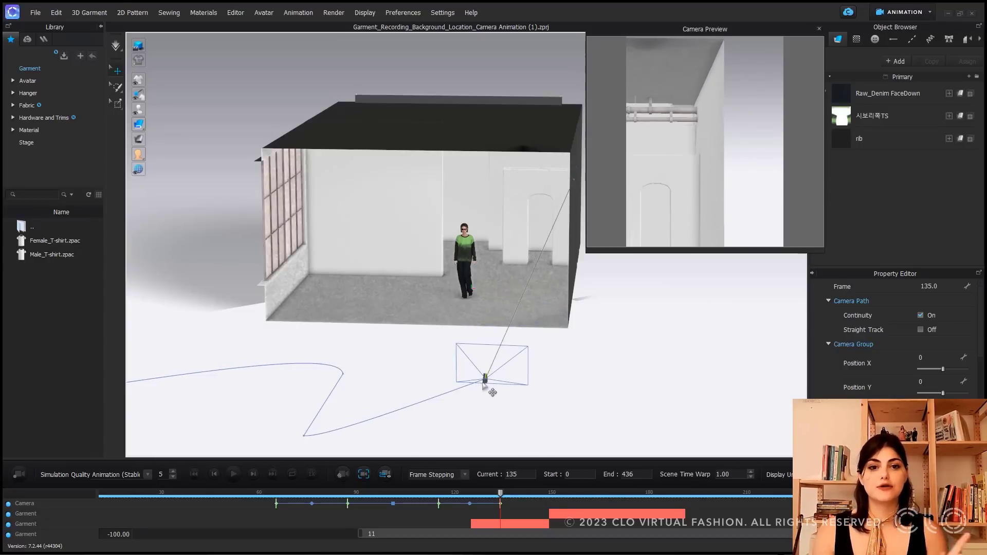
pyautogui.click(484, 383)
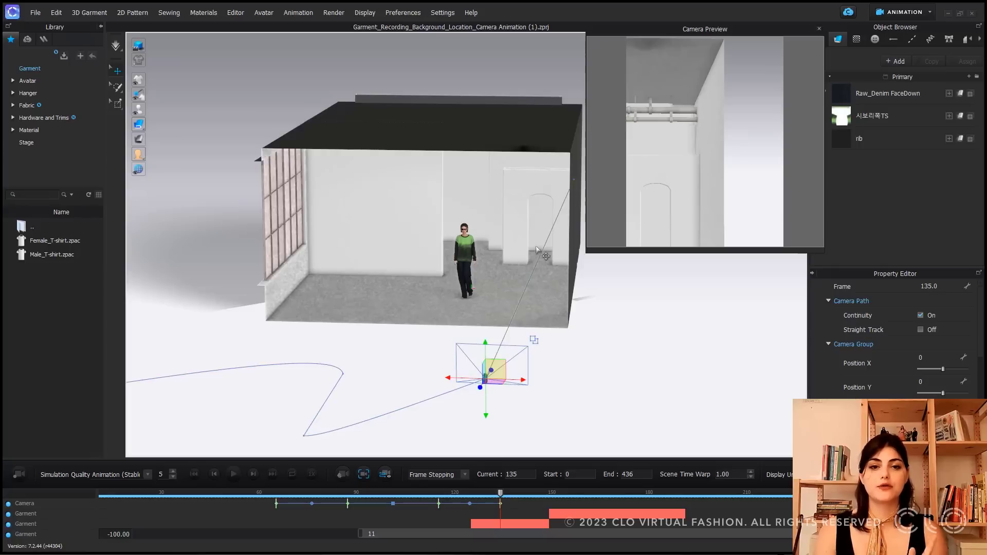
pyautogui.click(574, 180)
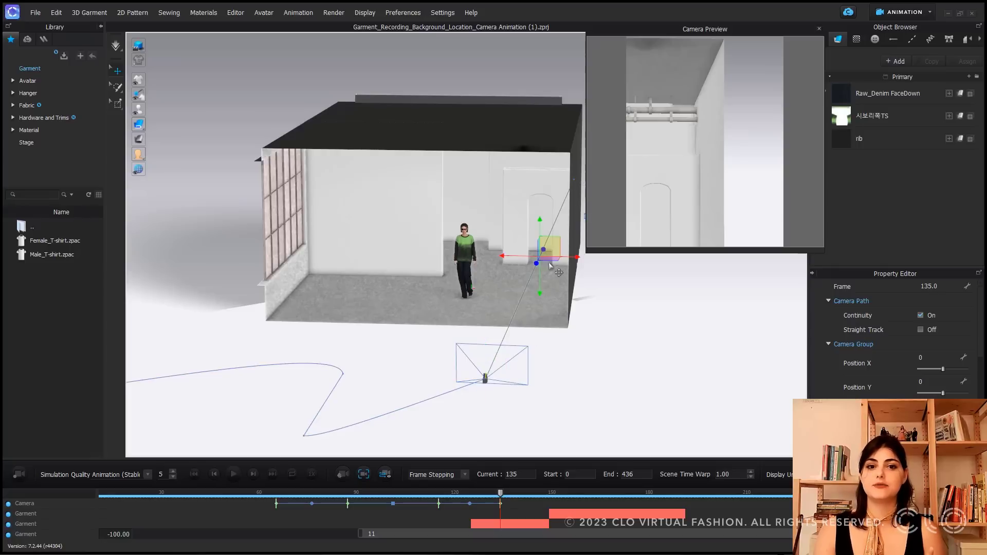
pyautogui.moveTo(578, 257); pyautogui.dragTo(545, 227)
# - Move only the camera target from outside the side wall onto the avatar so the camera aims at her
pyautogui.scroll(8, 401, 257)
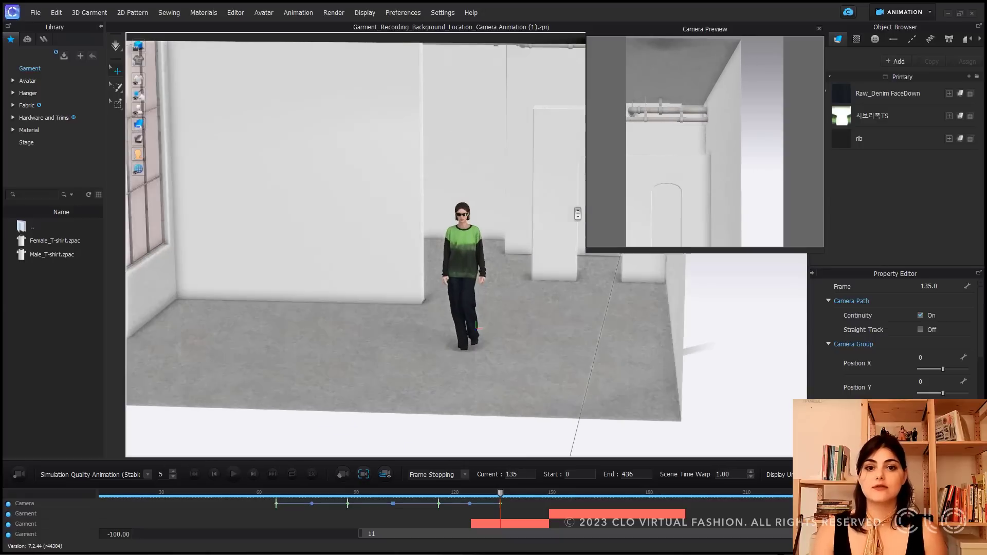
pyautogui.scroll(3, 400, 257)
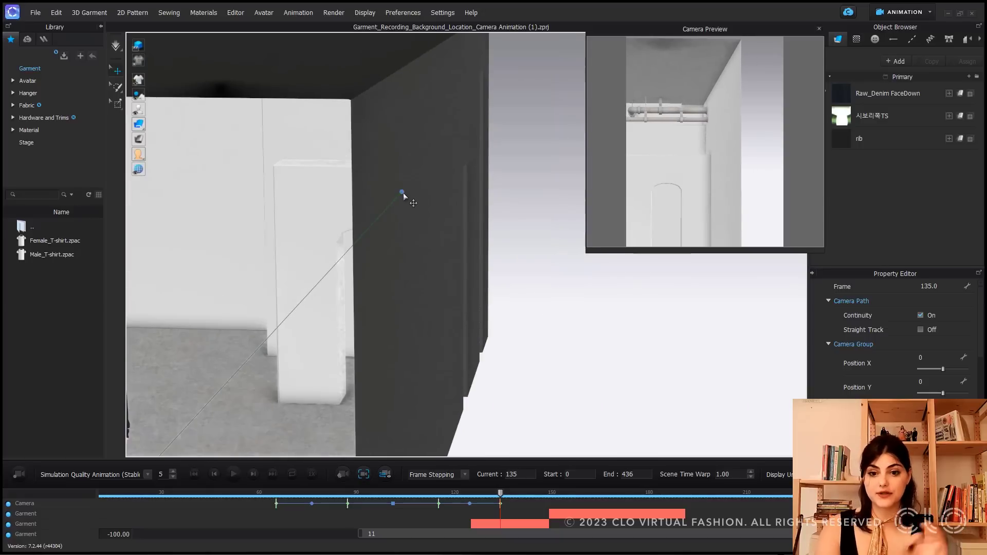
pyautogui.click(402, 192)
pyautogui.moveTo(441, 192); pyautogui.dragTo(188, 225)
pyautogui.moveTo(244, 273); pyautogui.dragTo(475, 218, button='middle')
pyautogui.scroll(-3, 465, 230)
pyautogui.moveTo(406, 284); pyautogui.dragTo(449, 287, button='right')
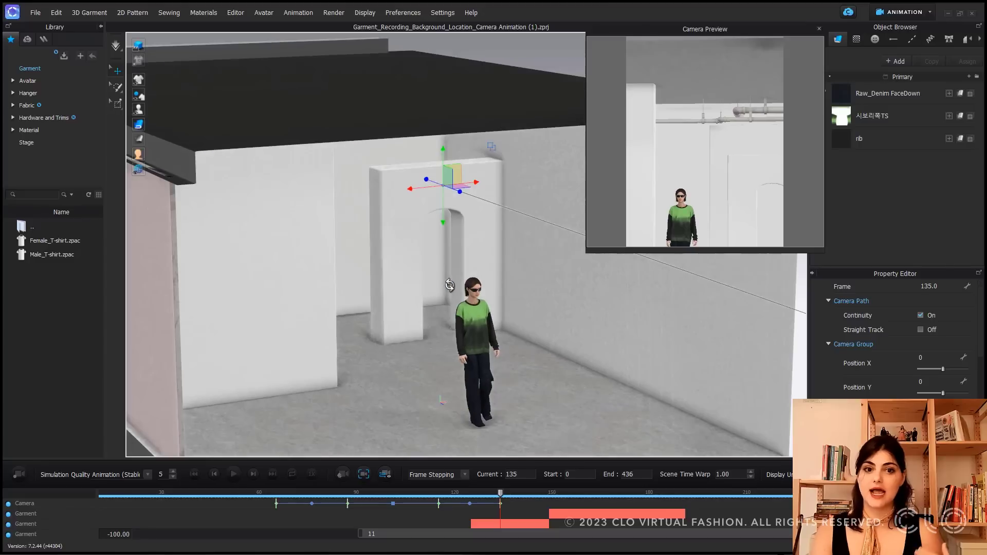
pyautogui.moveTo(445, 193); pyautogui.dragTo(478, 289)
# - Move only the camera closer to the avatar at frame 135, keeping its target on her for a tighter shot
pyautogui.scroll(-10, 476, 421)
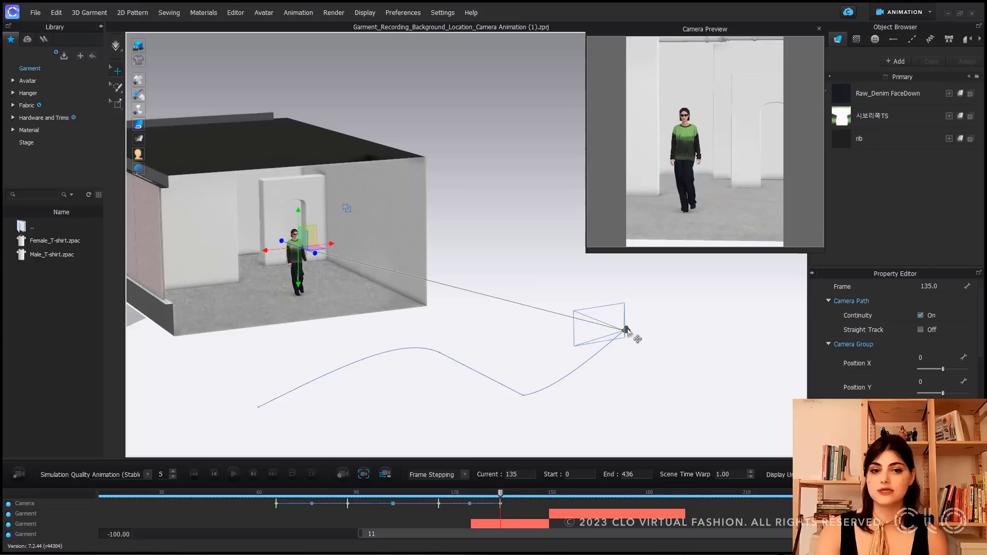
pyautogui.click(626, 330)
pyautogui.moveTo(623, 318); pyautogui.dragTo(460, 286)
pyautogui.moveTo(413, 356); pyautogui.dragTo(502, 343, button='right')
pyautogui.scroll(5, 535, 332)
pyautogui.press('2')
pyautogui.moveTo(568, 381); pyautogui.dragTo(591, 409, button='middle')
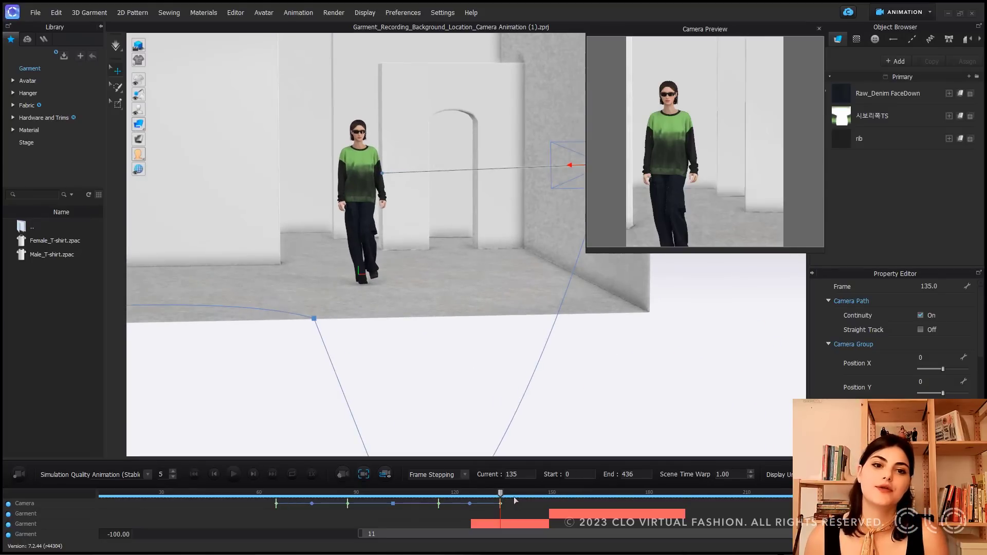
# - Add a camera keyframe at frame 149 and shift the camera across to the avatar's other side, towards the window wall
pyautogui.click(531, 499)
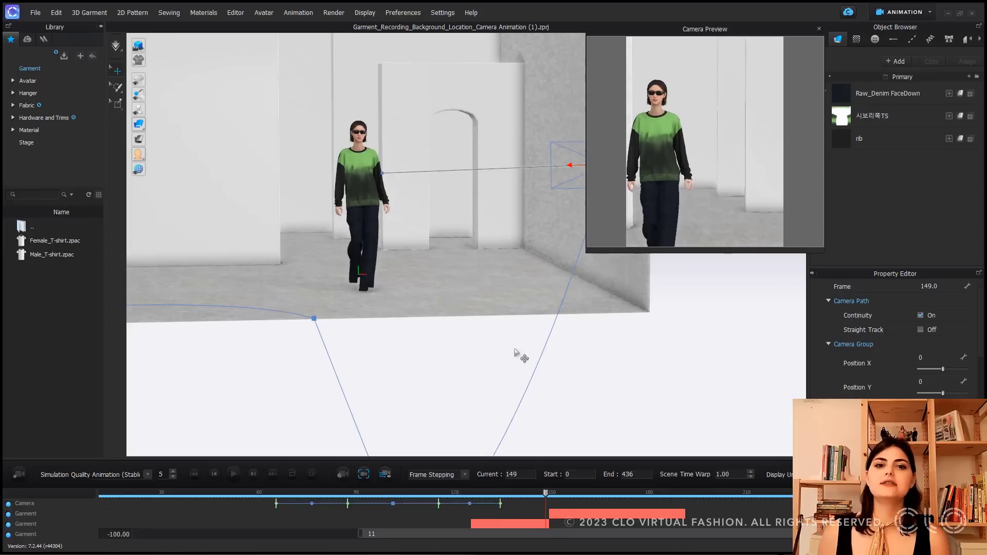
pyautogui.scroll(-4, 520, 355)
pyautogui.moveTo(525, 355); pyautogui.dragTo(583, 335, button='right')
pyautogui.scroll(-2, 521, 359)
pyautogui.moveTo(584, 334); pyautogui.dragTo(584, 338, button='middle')
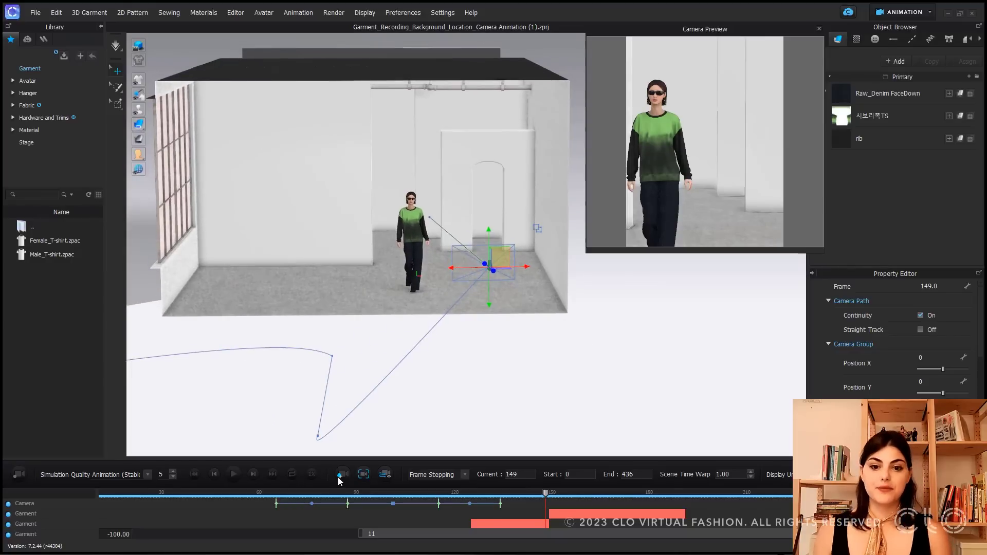
pyautogui.moveTo(469, 272); pyautogui.dragTo(385, 270)
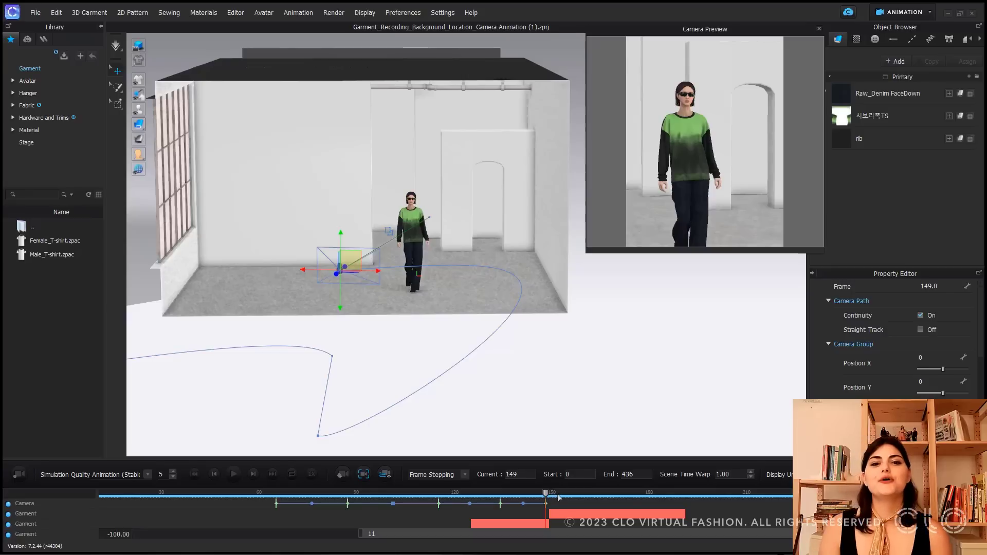
# - Go to frame 172 and load FV2_01_No_Hands_Pose-Camera_Motion.cak from the Female_V2 avatar's camera motion library
pyautogui.moveTo(567, 497); pyautogui.dragTo(620, 498)
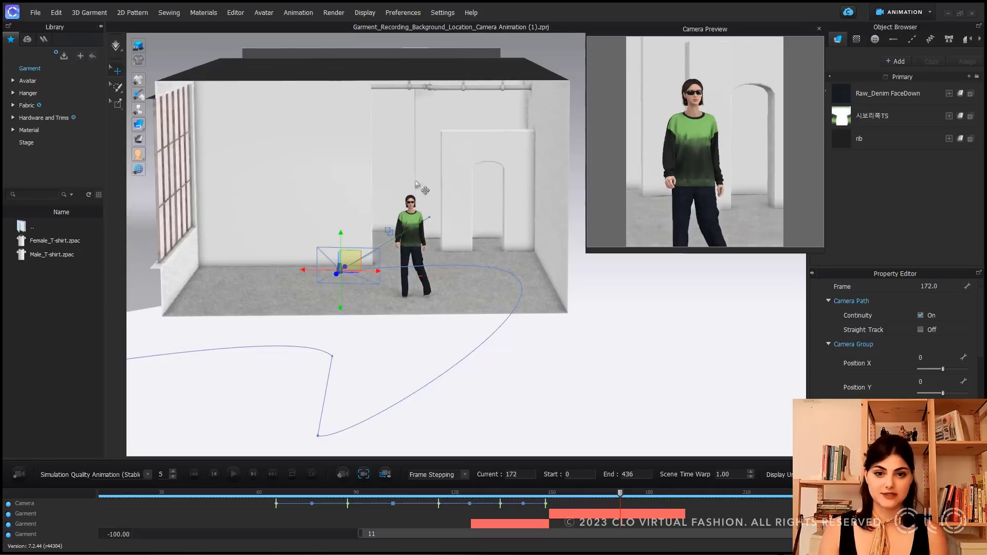
pyautogui.click(59, 82)
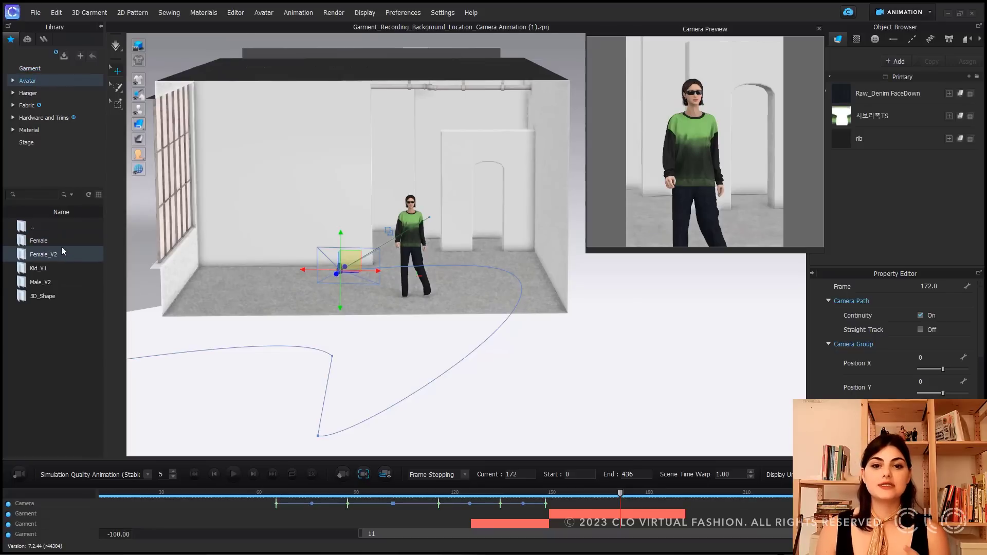
pyautogui.doubleClick(61, 247)
pyautogui.doubleClick(70, 226)
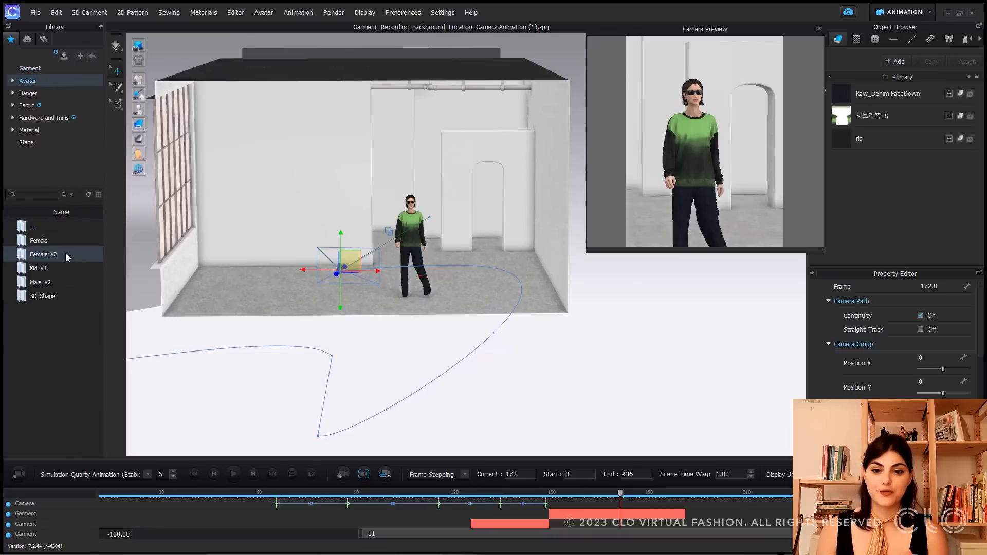
pyautogui.doubleClick(66, 253)
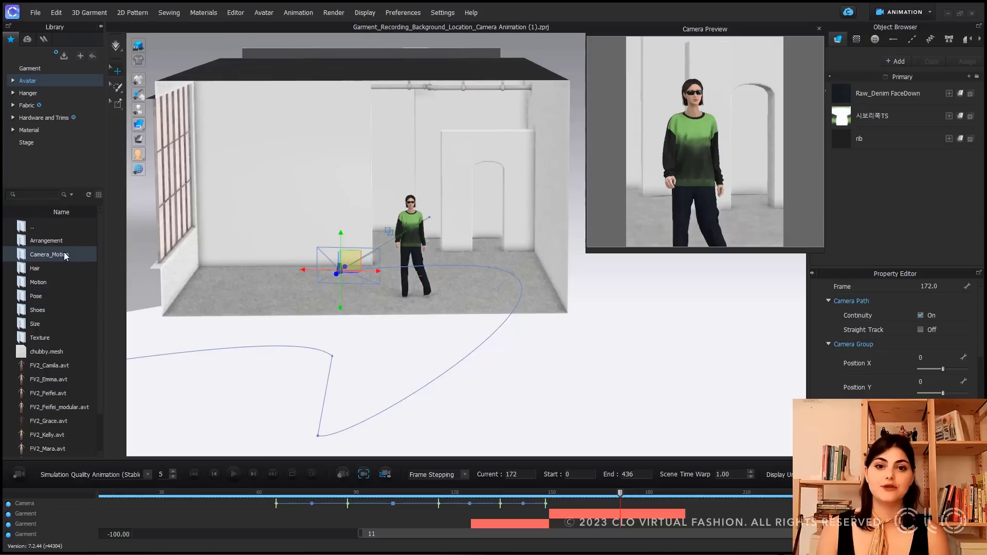
pyautogui.doubleClick(68, 256)
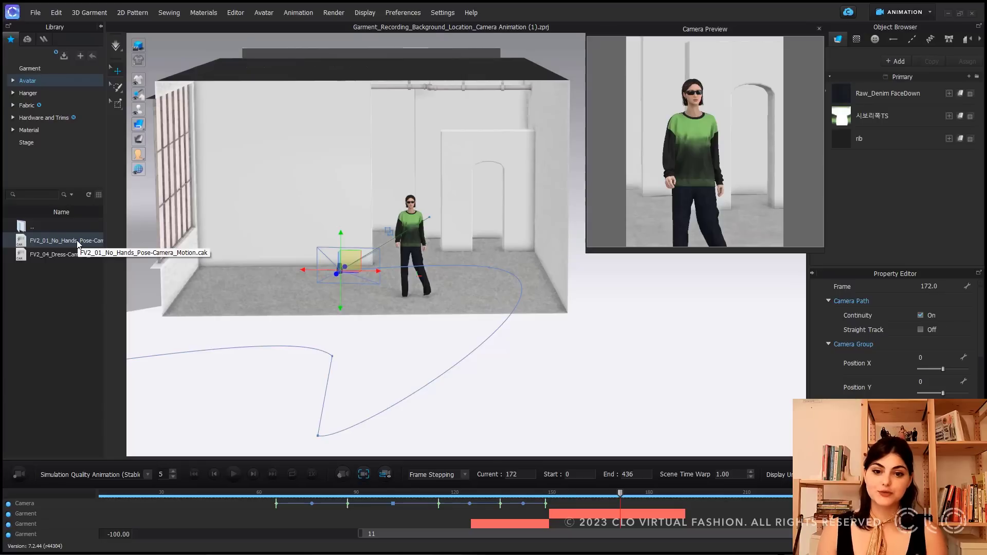
pyautogui.doubleClick(73, 240)
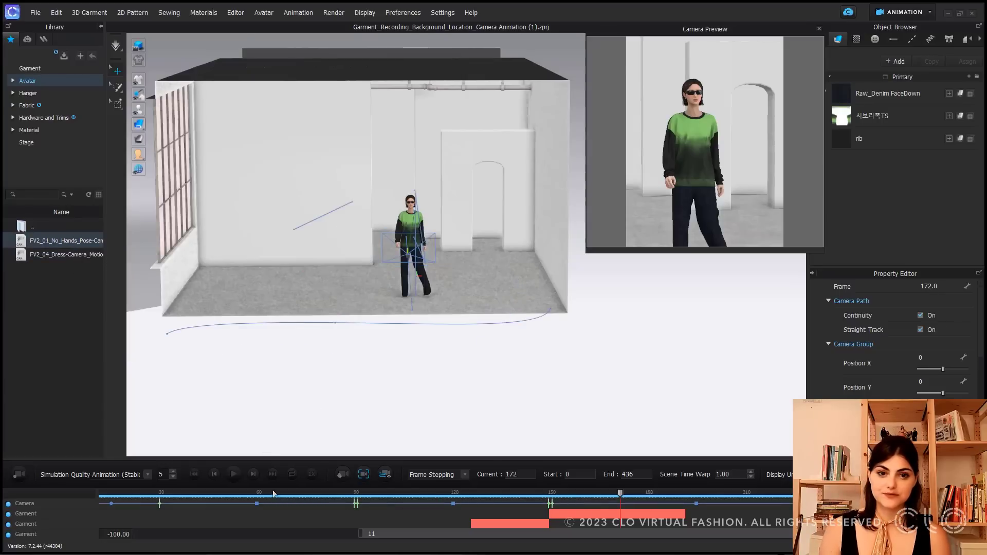
# - Hide the camera path and preview window, and review the loaded camera motion from frame 130 to frame 168
pyautogui.click(484, 494)
pyautogui.click(384, 475)
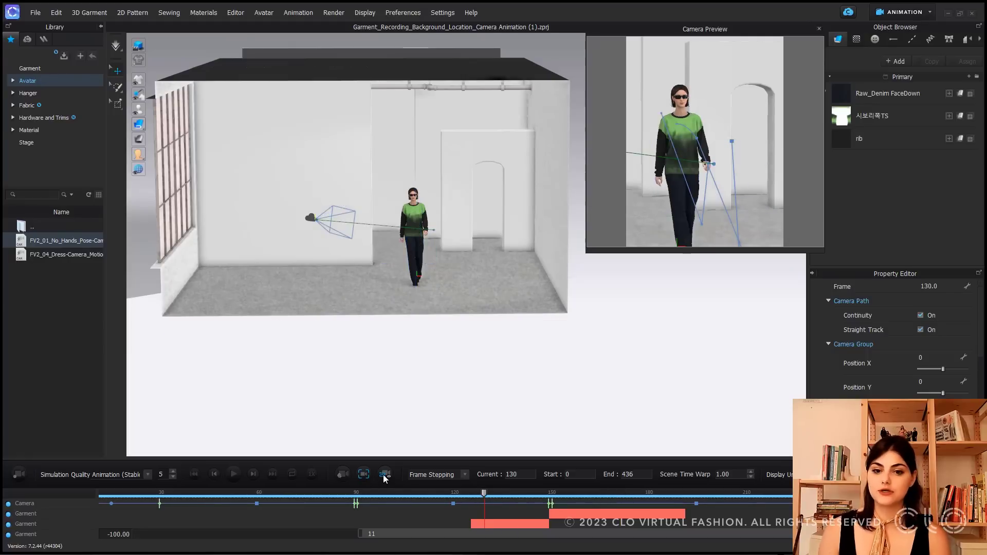
pyautogui.click(384, 474)
pyautogui.click(384, 475)
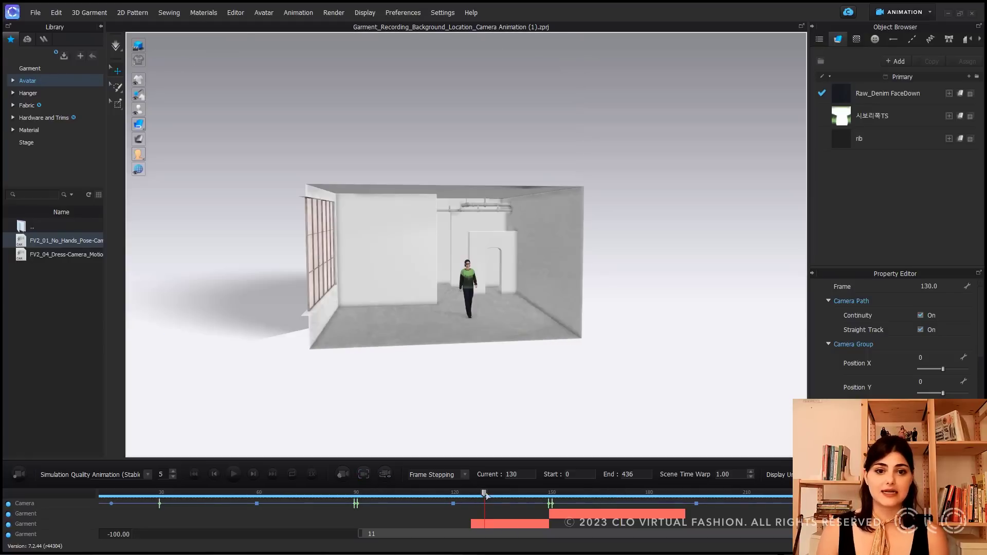
pyautogui.moveTo(484, 493); pyautogui.dragTo(608, 509)
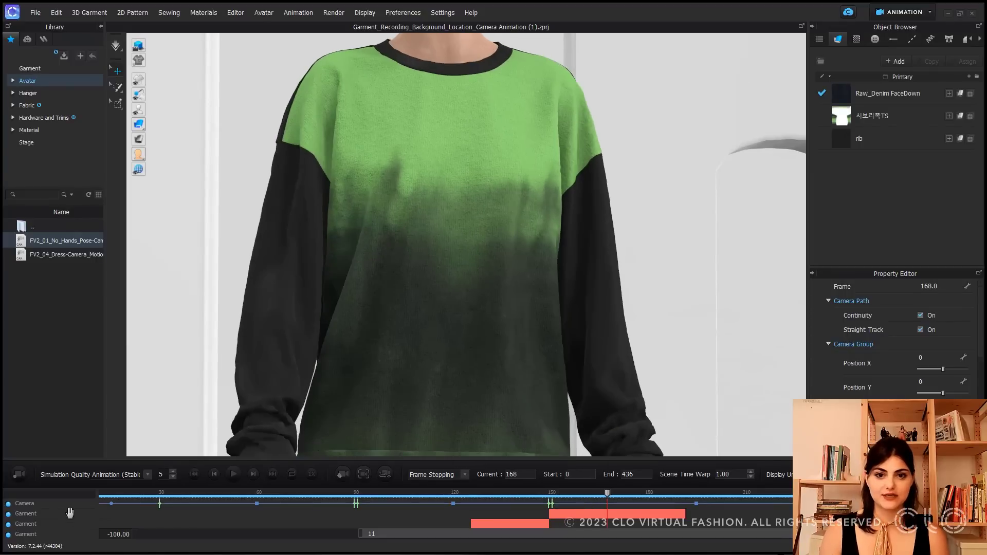
# - Open the camera motion file Webinar camera.cak from the Desktop and go to frame 154
pyautogui.click(35, 13)
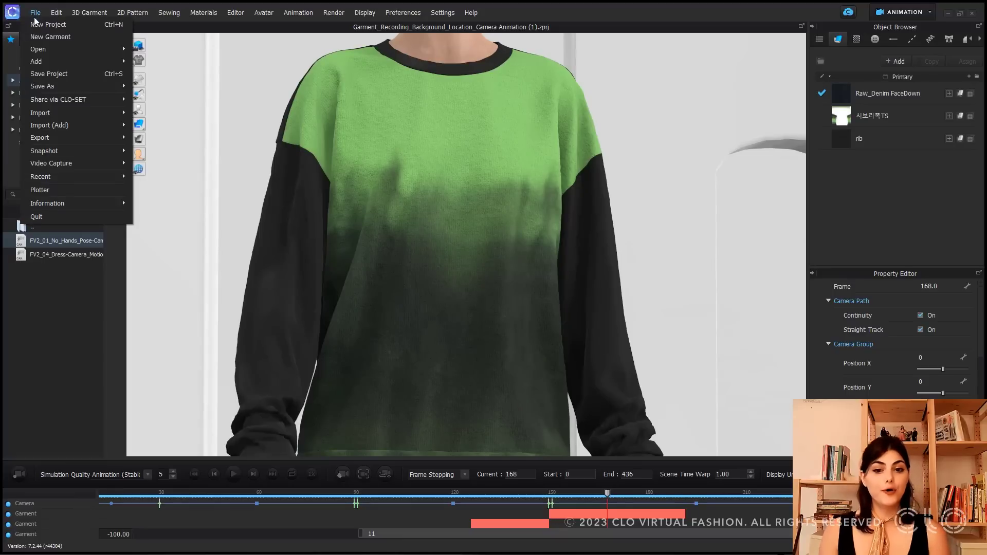
pyautogui.moveTo(91, 50)
pyautogui.click(196, 160)
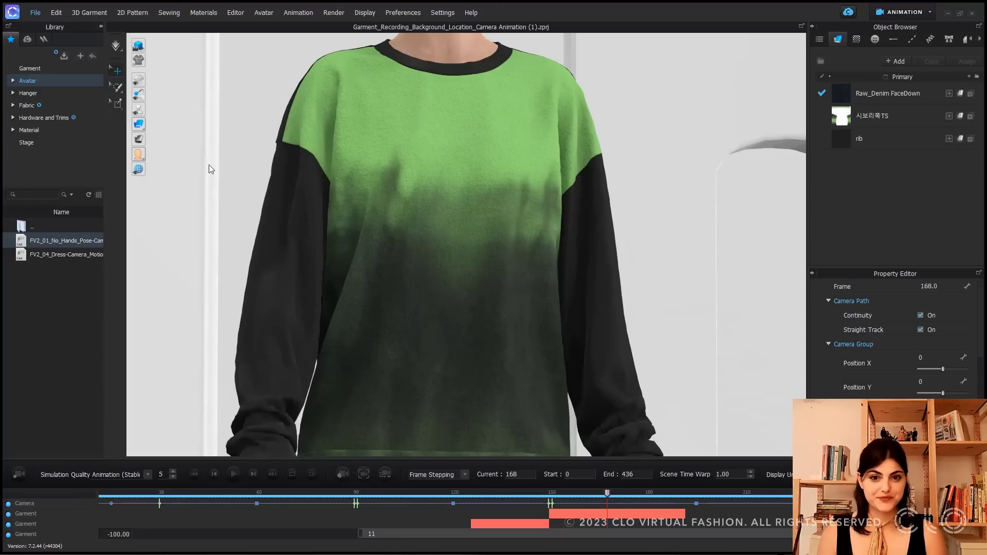
pyautogui.scroll(-3, 359, 178)
pyautogui.click(228, 242)
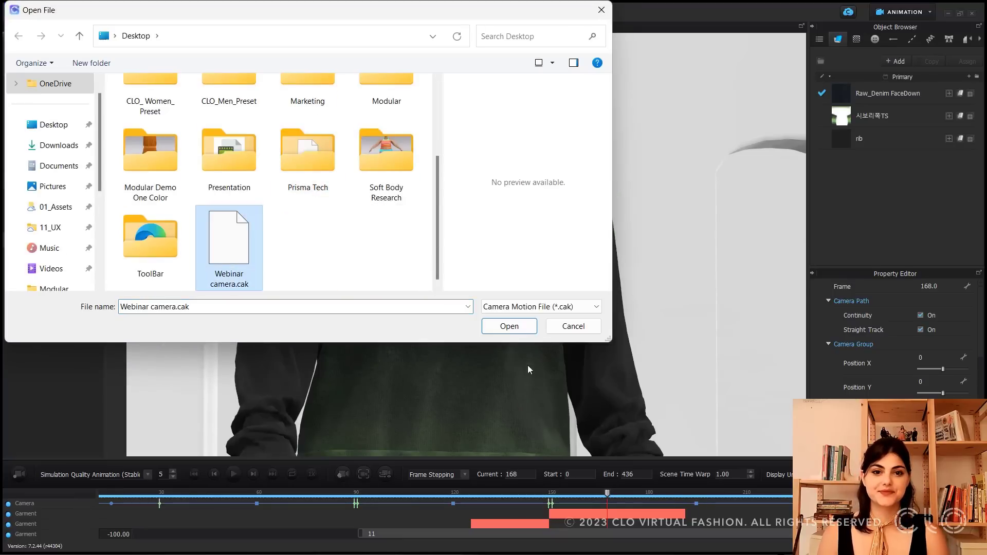
pyautogui.click(511, 326)
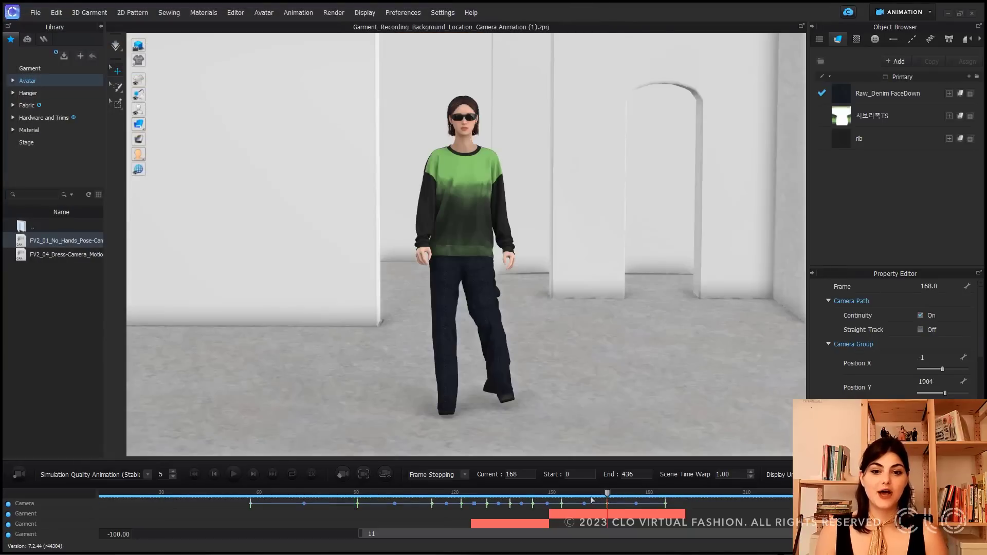
pyautogui.click(562, 501)
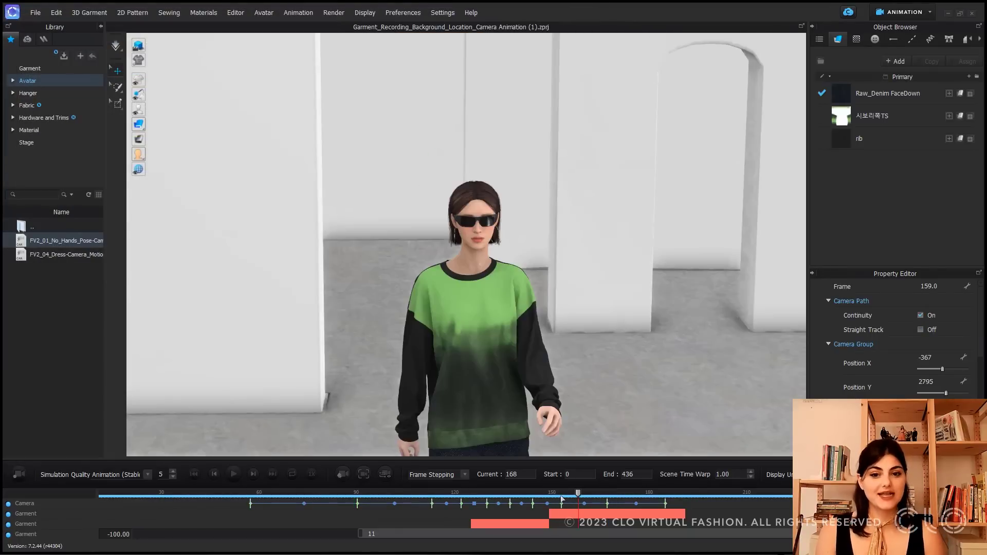
# - Open the dialog for saving the current camera motion as a file
pyautogui.click(35, 13)
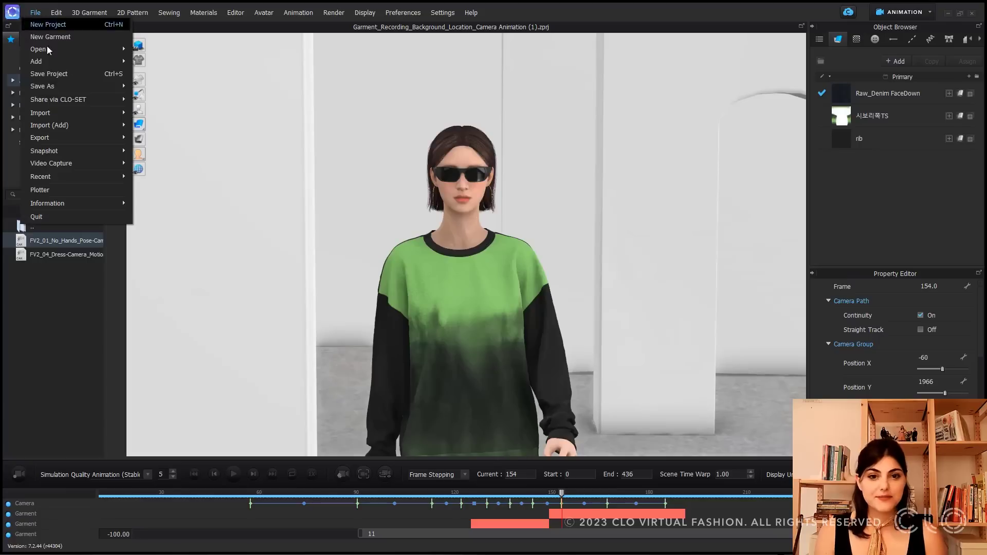
pyautogui.moveTo(66, 86)
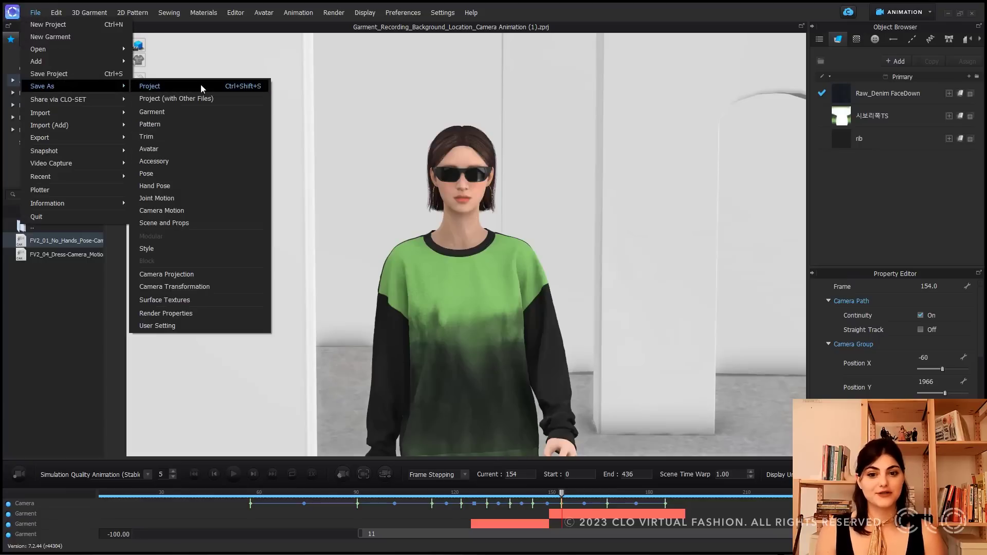
pyautogui.click(181, 212)
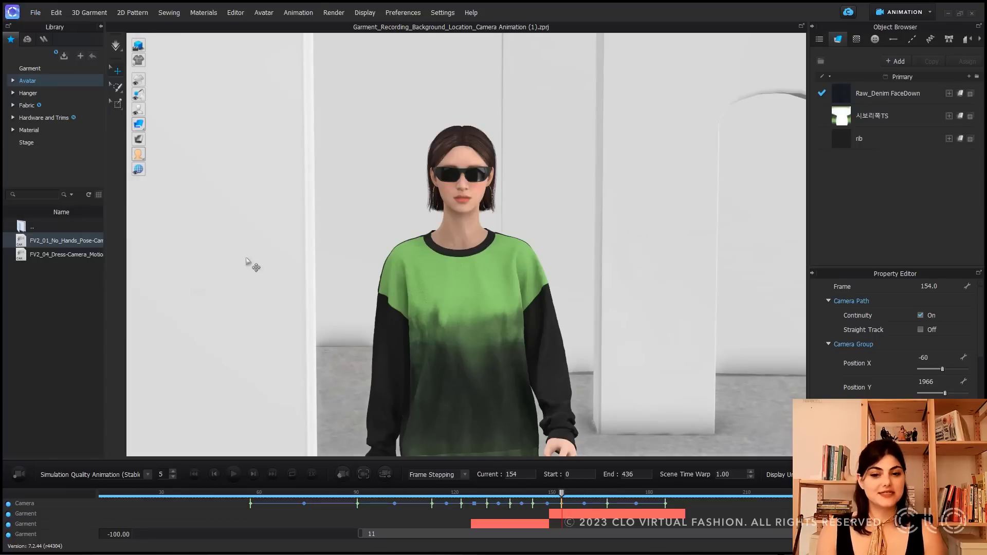
# - Open the camera motion file Webinar camera.cak from the Desktop
pyautogui.click(34, 13)
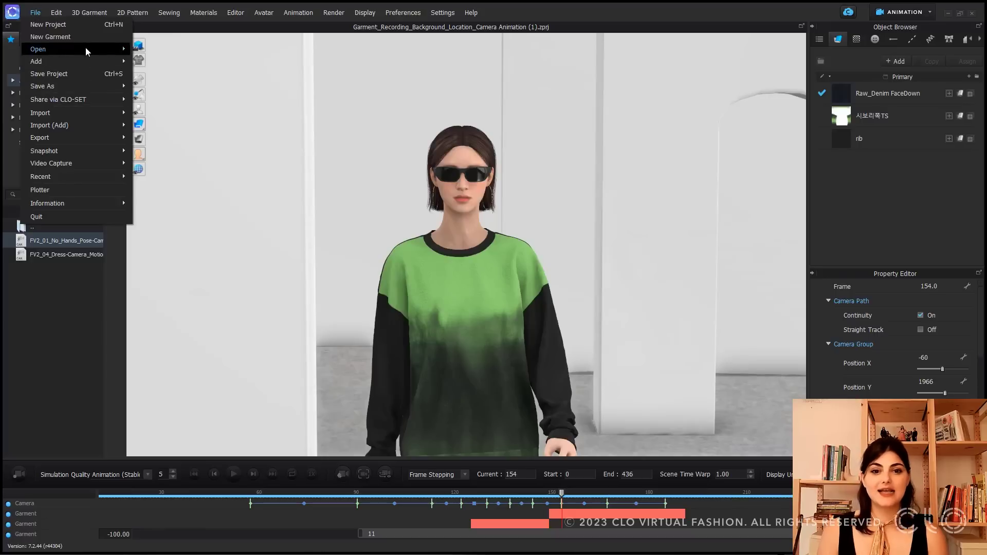
pyautogui.moveTo(85, 49)
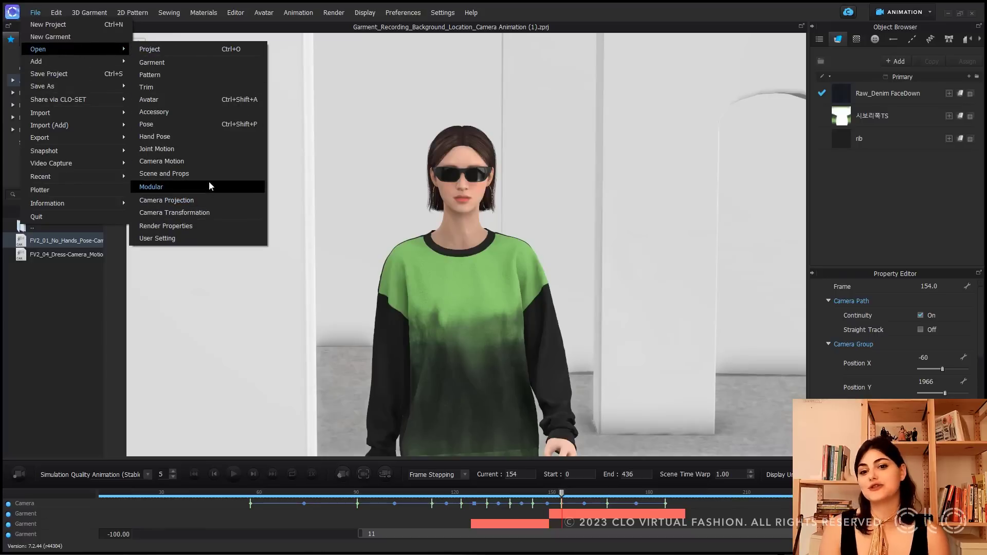
pyautogui.click(211, 164)
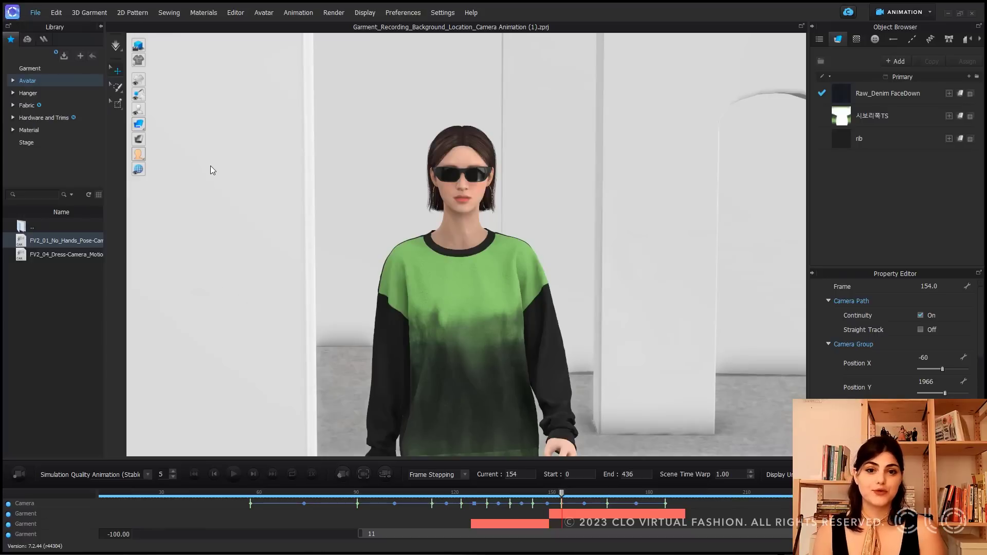
pyautogui.scroll(-3, 268, 223)
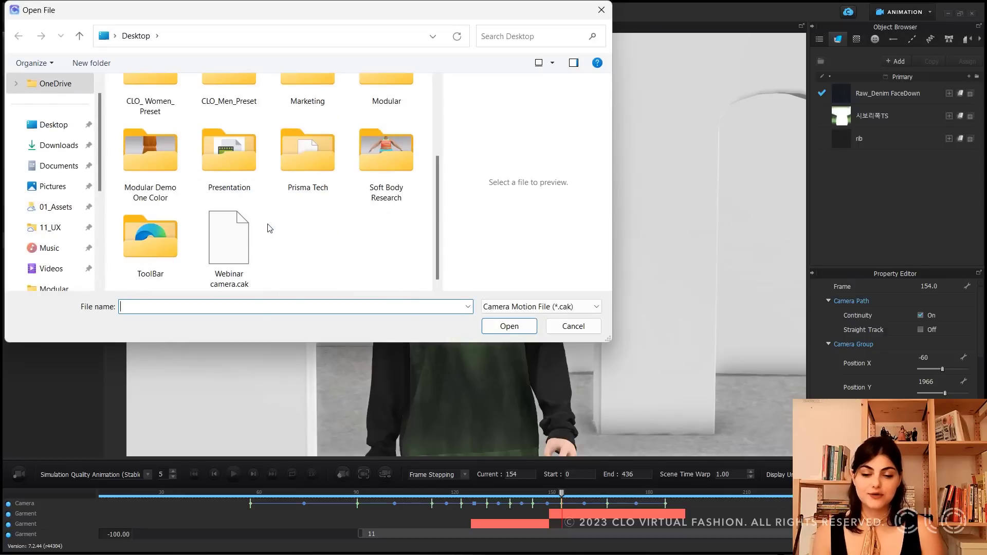
pyautogui.click(226, 265)
pyautogui.click(525, 329)
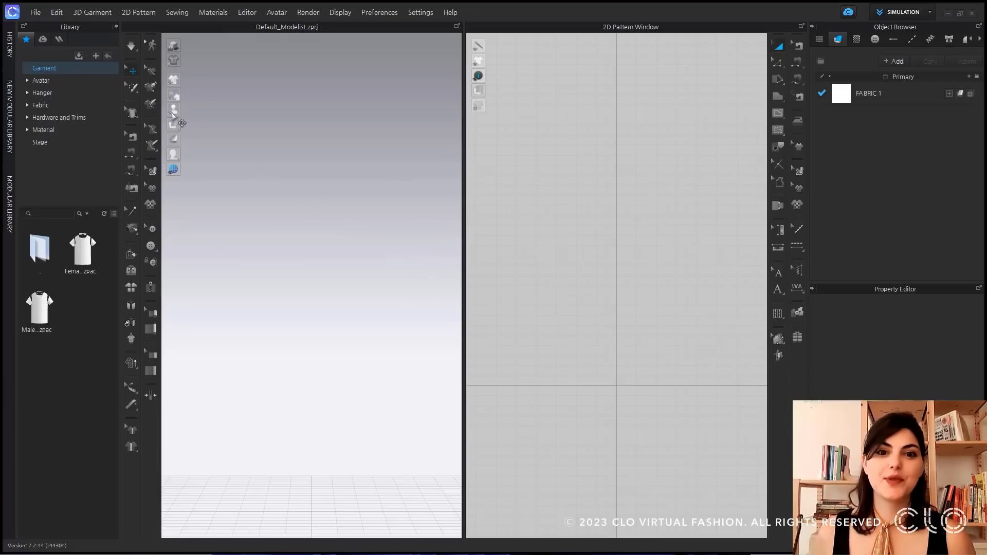
# - Browse the Female_V2 avatar library and preview the FV2_Naomi.avt and FV2_Yuna.avt avatars
pyautogui.click(100, 82)
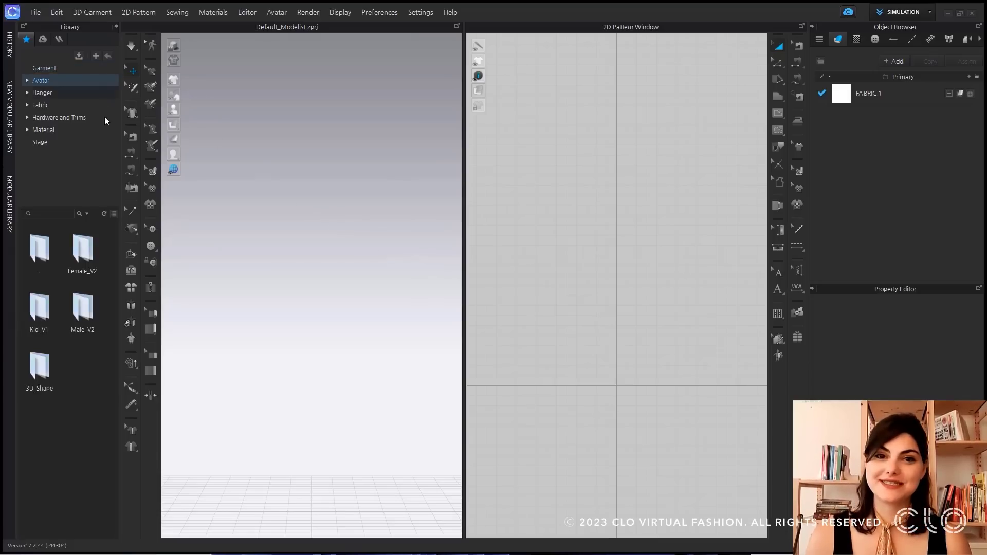
pyautogui.doubleClick(88, 258)
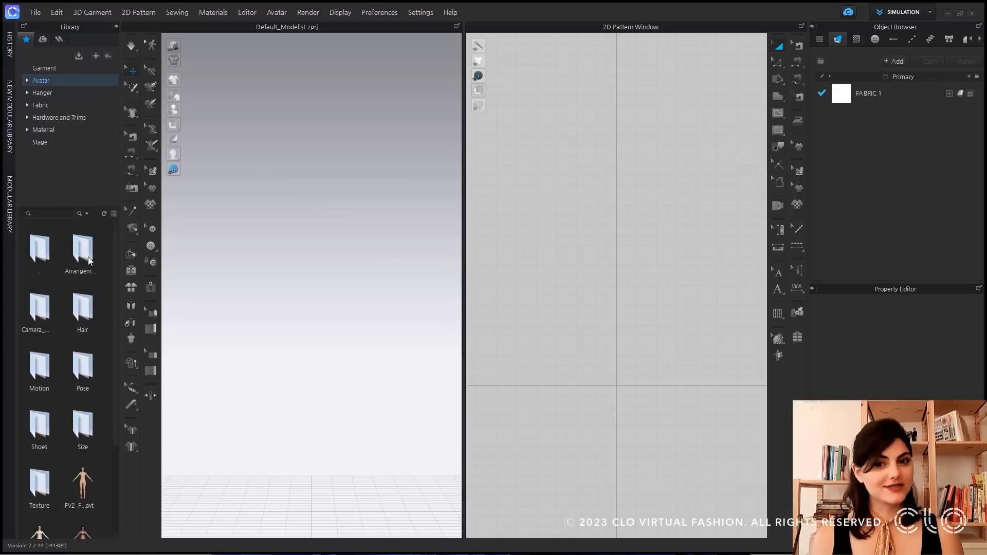
pyautogui.scroll(-2, 88, 332)
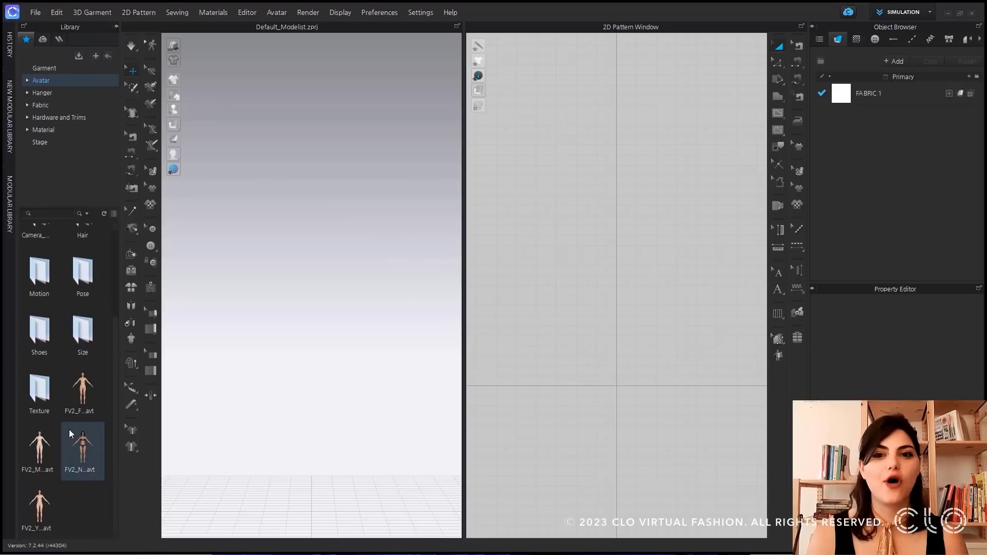
pyautogui.moveTo(49, 446)
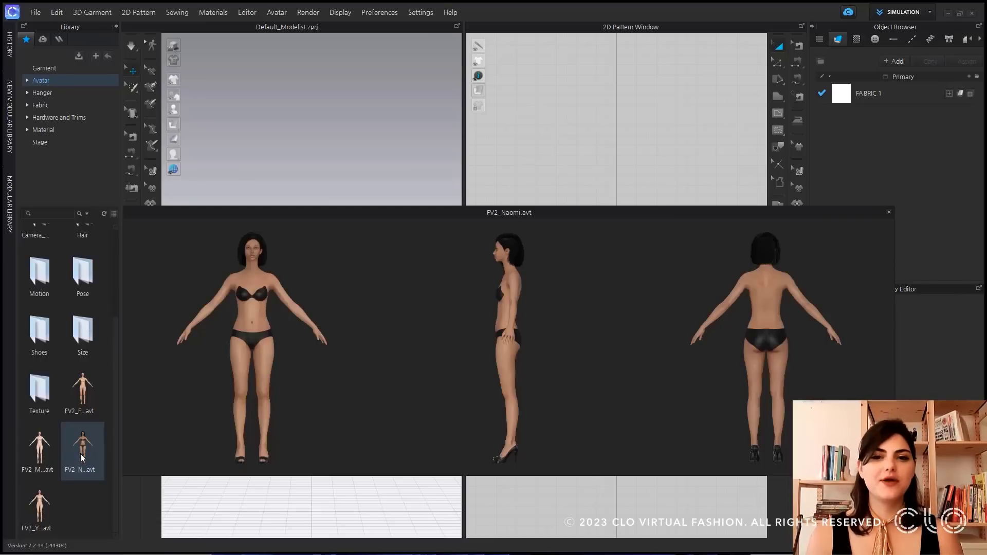
pyautogui.click(80, 453)
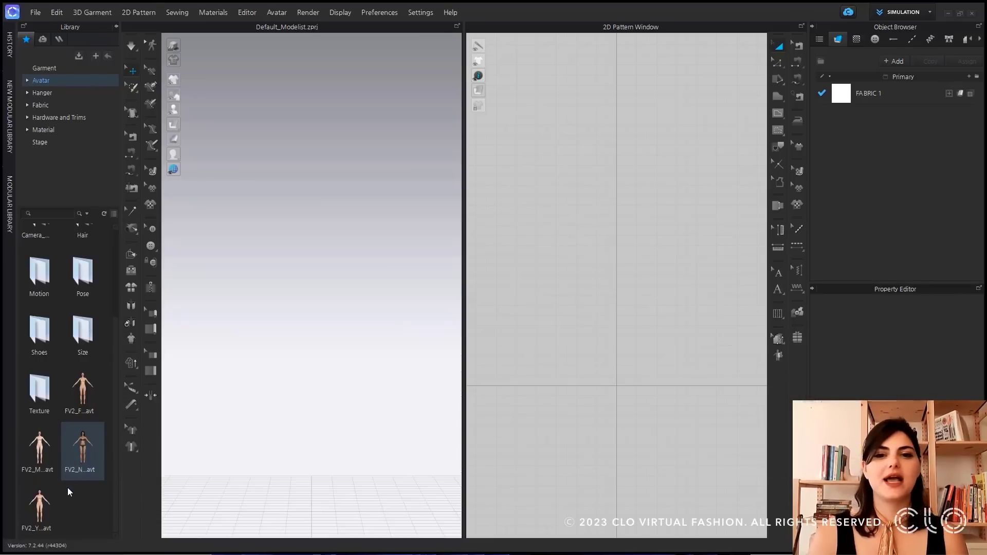
pyautogui.moveTo(49, 511)
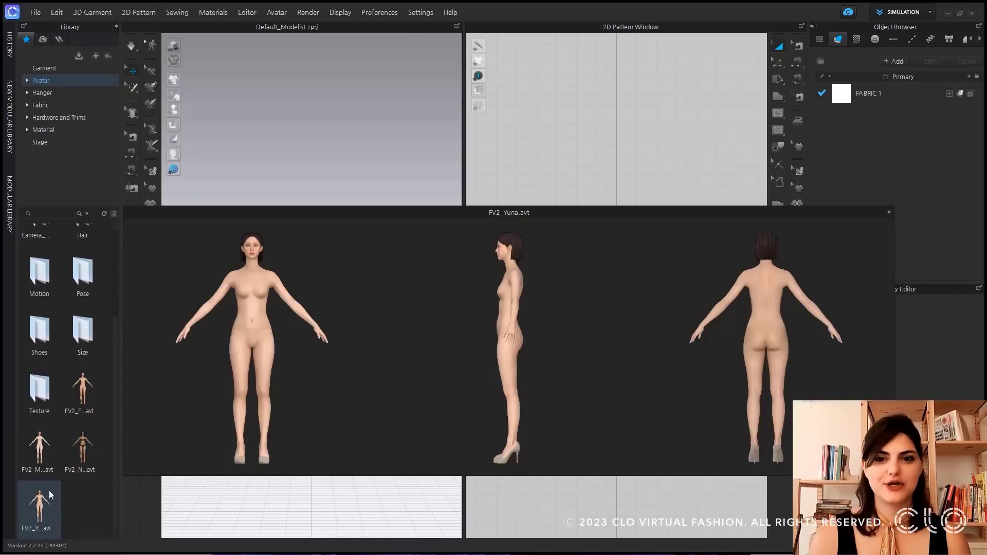
pyautogui.scroll(3, 30, 246)
# - Browse the Male_V2 avatar library and look over its avatar files
pyautogui.doubleClick(49, 249)
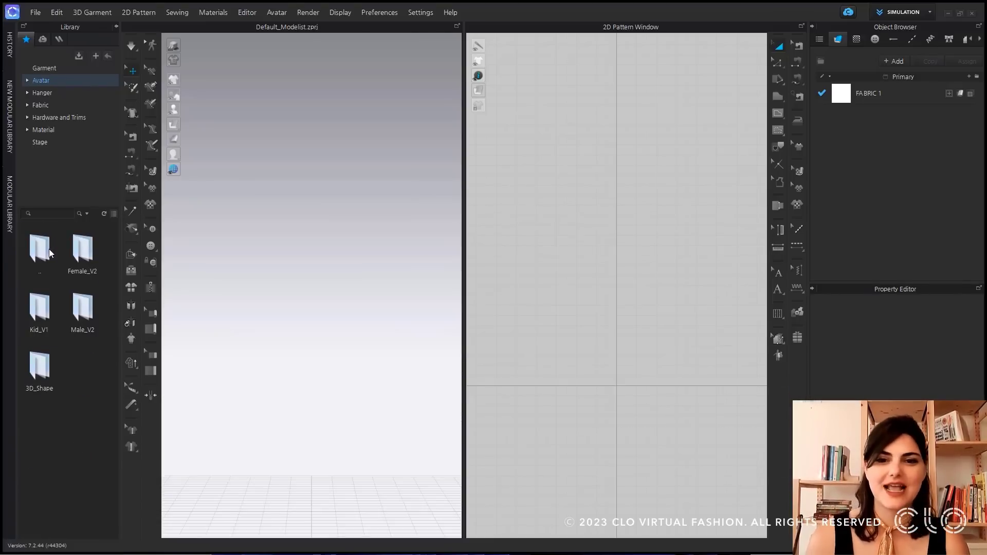
pyautogui.doubleClick(91, 308)
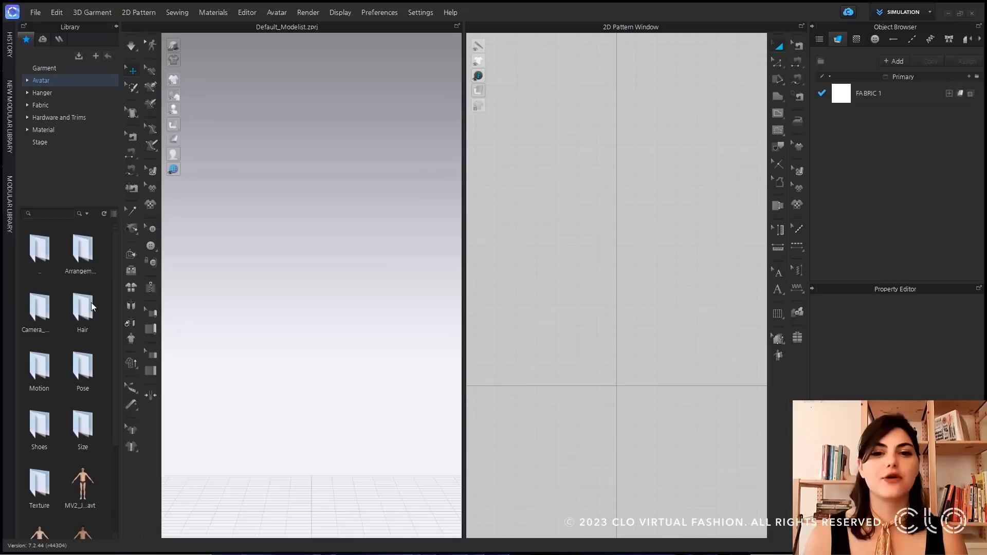
pyautogui.scroll(-2, 94, 358)
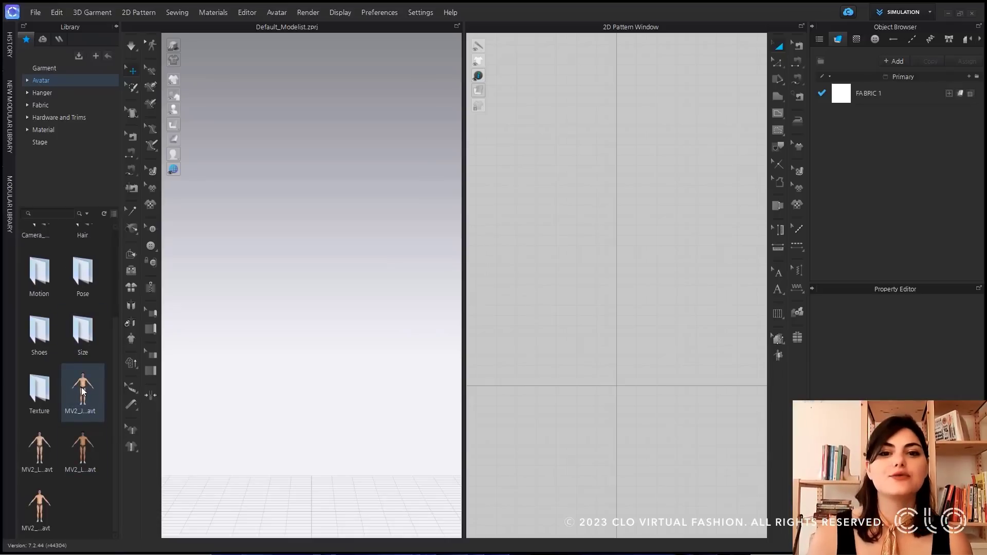
pyautogui.moveTo(81, 387)
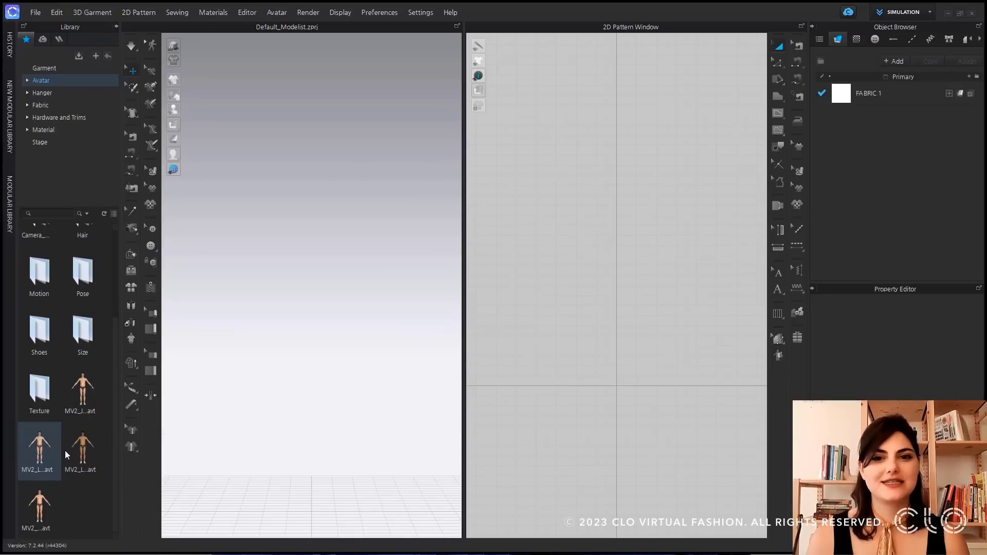
pyautogui.moveTo(75, 450)
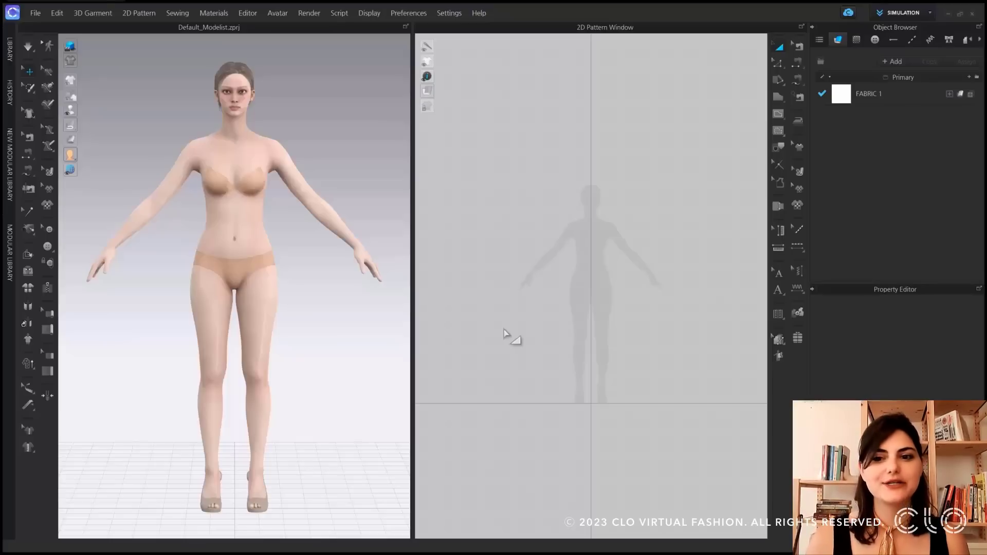
# - Open the Avatar Editor, turn on Proportion for the total body, and keep Inseam as its measurement
pyautogui.click(276, 12)
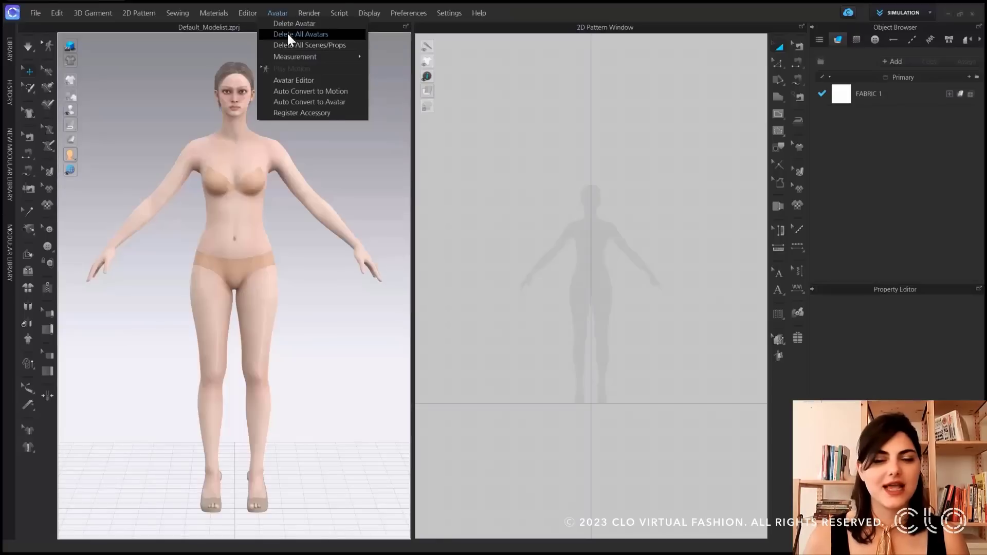
pyautogui.click(301, 80)
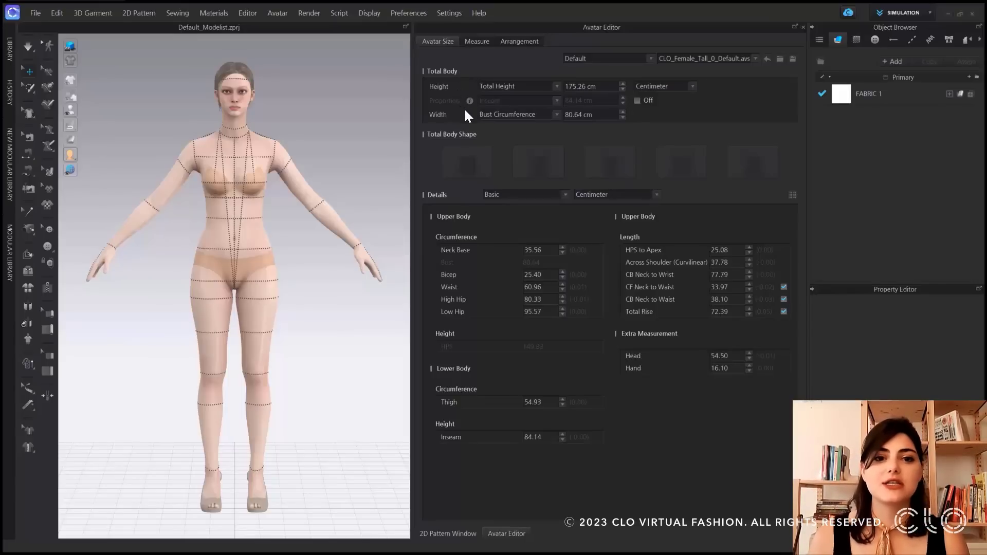
pyautogui.click(638, 101)
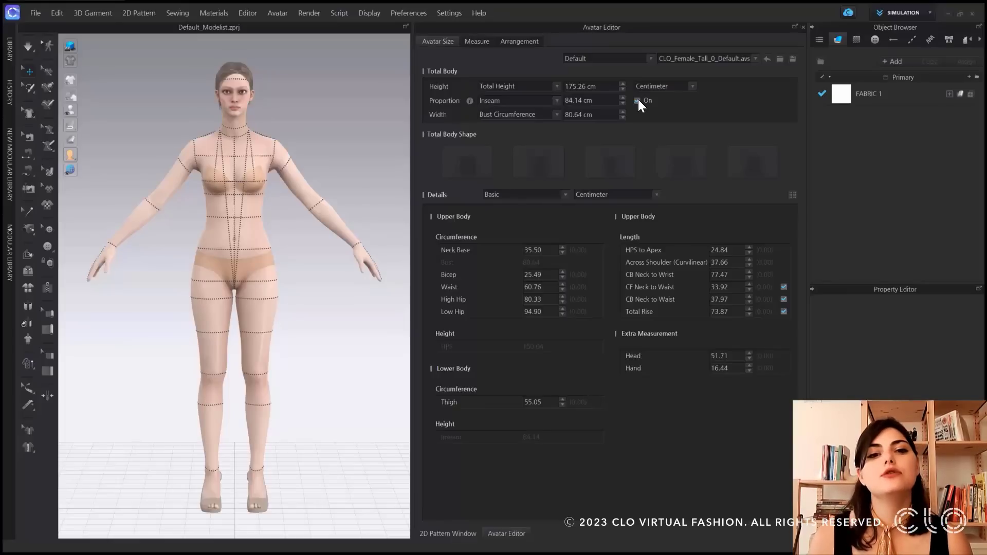
pyautogui.click(557, 100)
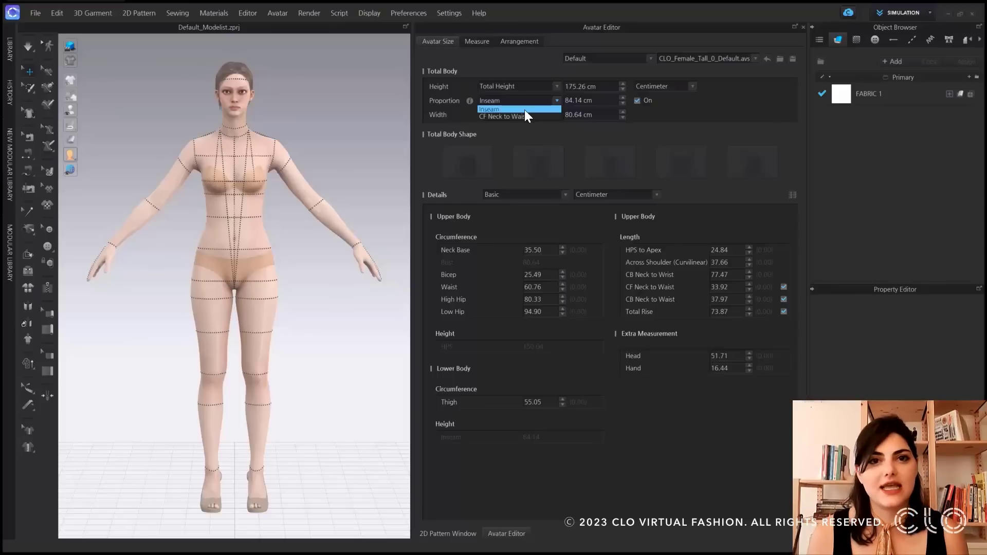
pyautogui.click(471, 105)
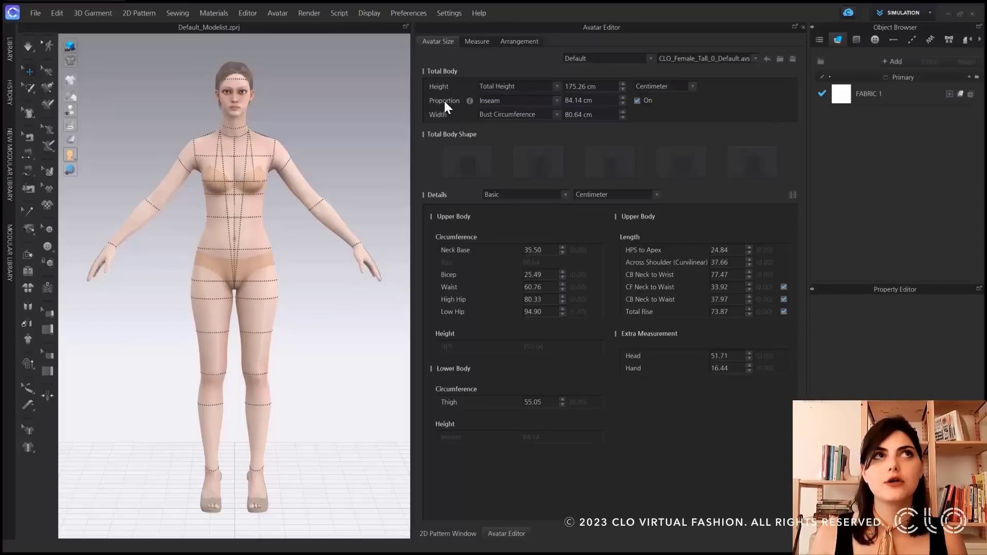
pyautogui.moveTo(470, 100)
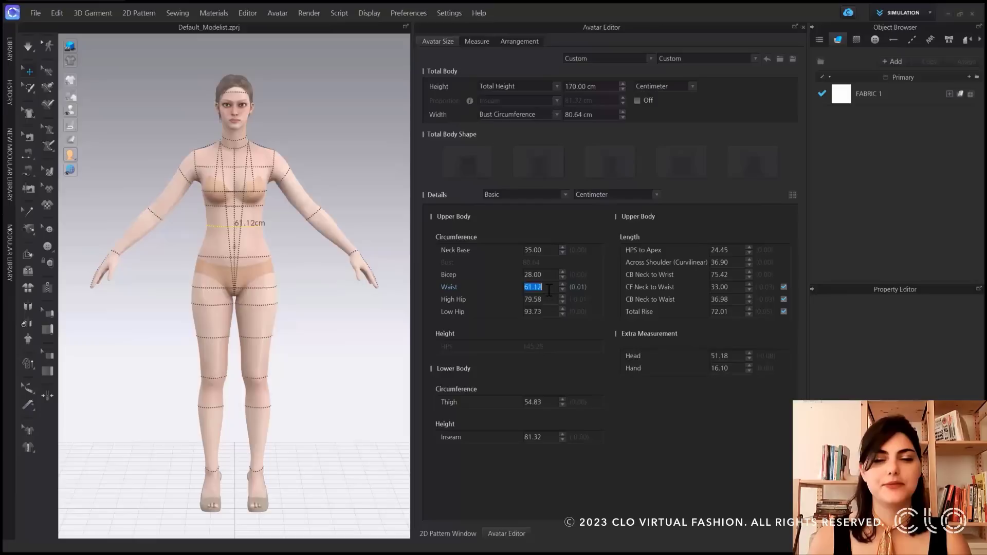
# - Toggle the CF Neck to Waist length option and choose the measurement that defines the total body width
pyautogui.click(783, 287)
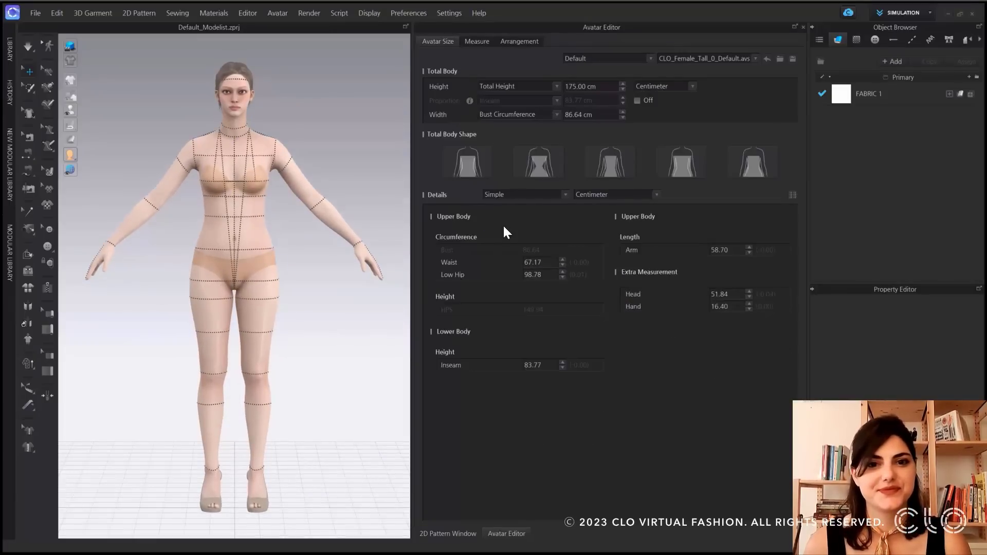
pyautogui.click(517, 114)
pyautogui.click(507, 130)
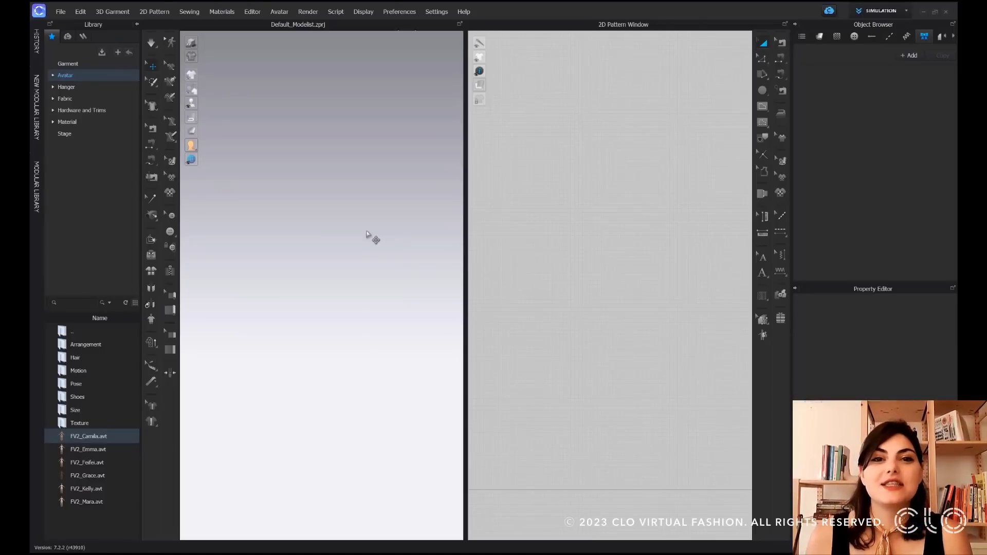
# - Load the FV2_Camila.avt avatar into the 3D window and show its X-Ray joints
pyautogui.doubleClick(89, 440)
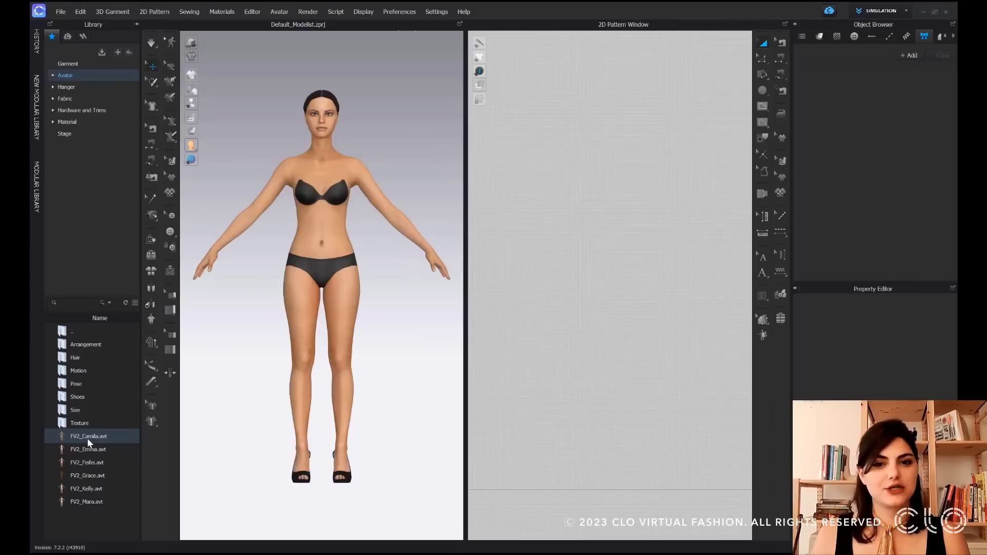
pyautogui.moveTo(200, 101)
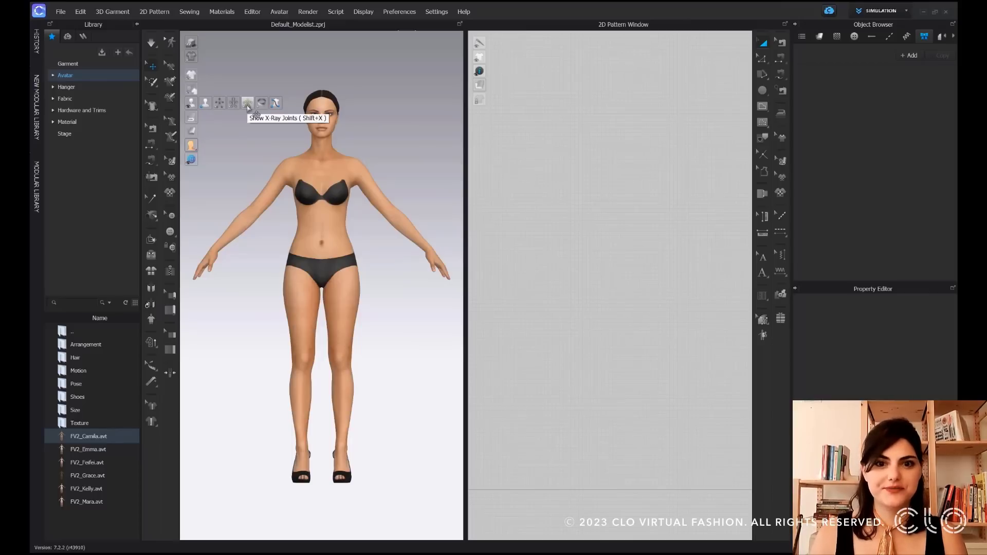
pyautogui.click(247, 107)
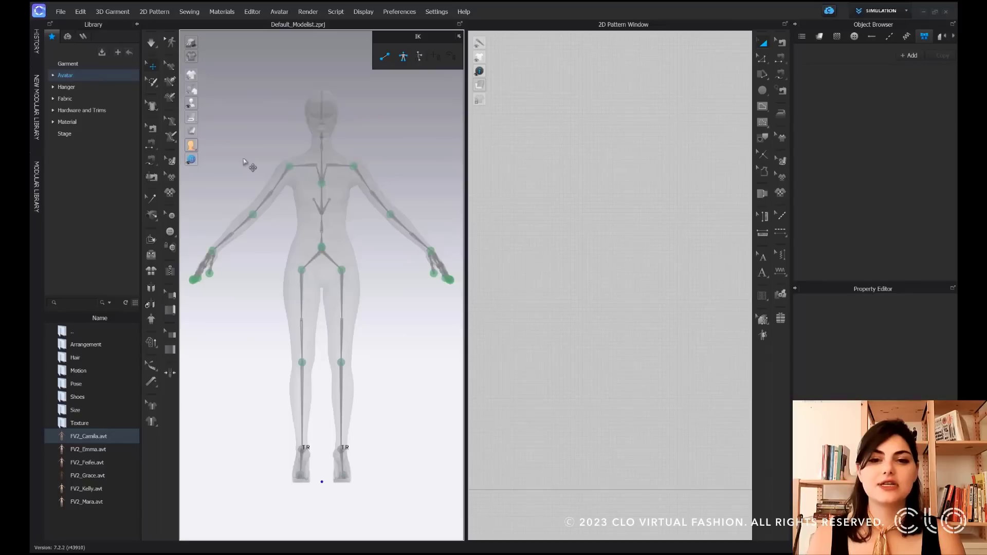
# - Twist the avatar's right forearm slightly at the elbow joint around the arm's own axis, and deselect the joint
pyautogui.scroll(2, 171, 228)
pyautogui.click(174, 251)
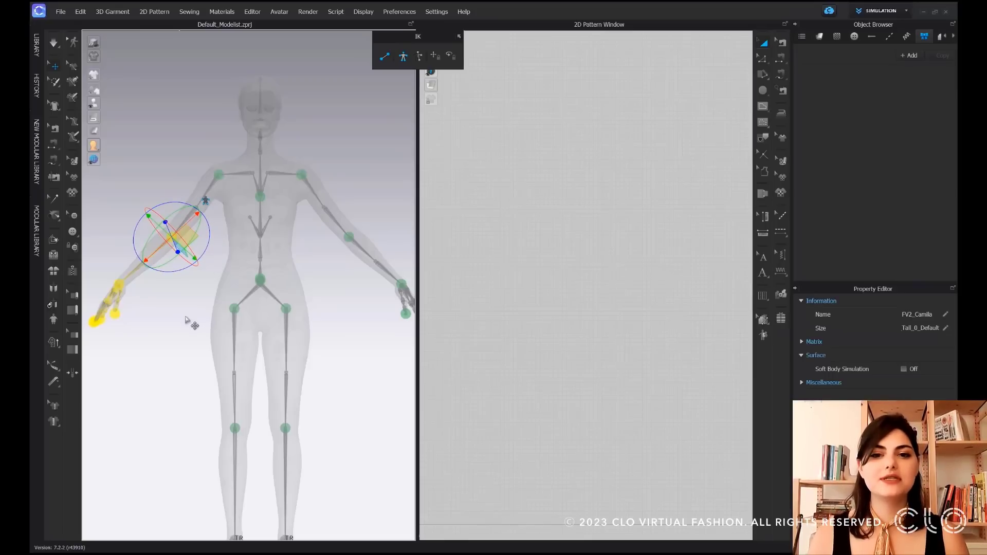
pyautogui.scroll(-2, 193, 325)
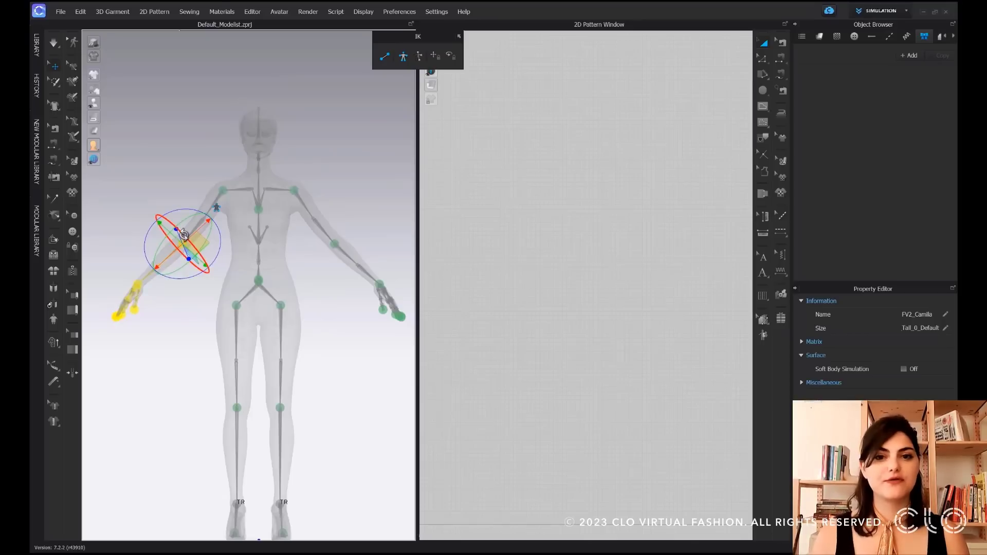
pyautogui.moveTo(182, 234); pyautogui.dragTo(184, 242)
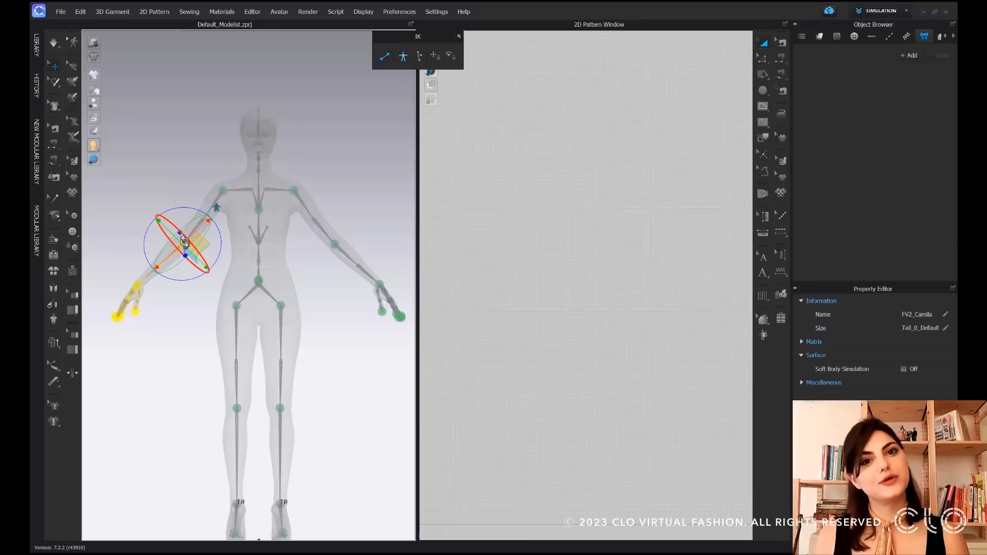
pyautogui.moveTo(192, 337); pyautogui.dragTo(212, 335, button='right')
pyautogui.moveTo(218, 297); pyautogui.dragTo(193, 286, button='right')
pyautogui.click(190, 280)
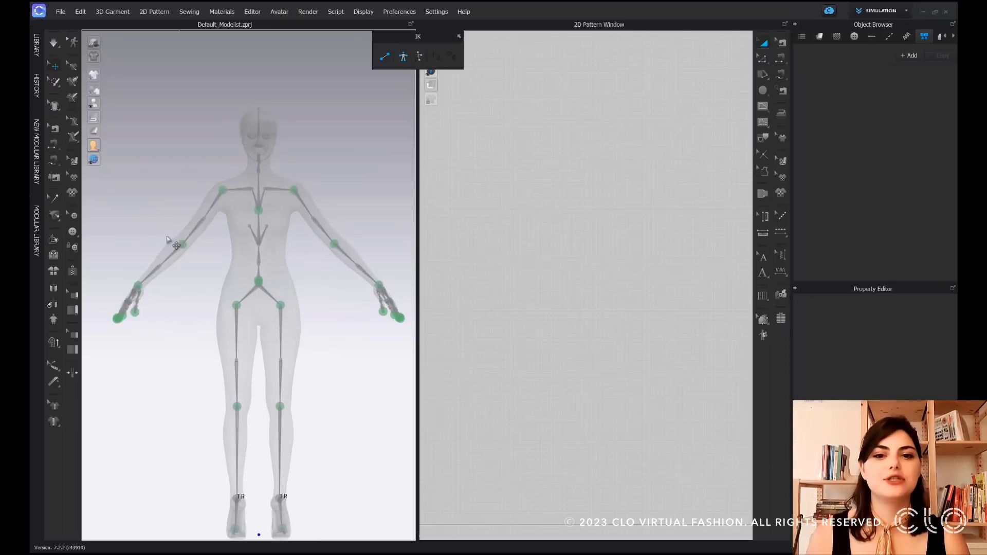
# - Shift the avatar's right wrist joint and right shoulder joint slightly outward to adjust the arm pose
pyautogui.click(144, 286)
pyautogui.moveTo(146, 286); pyautogui.dragTo(139, 285)
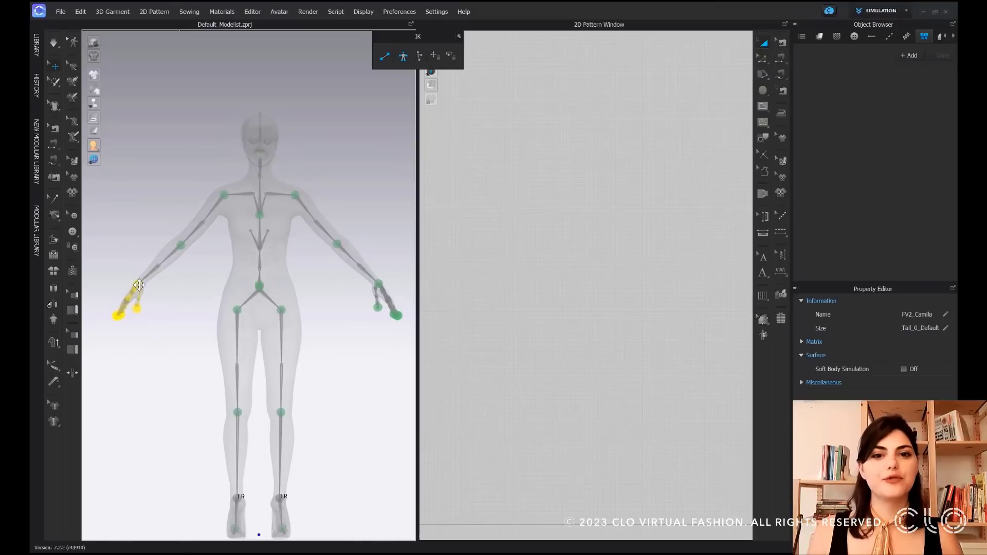
pyautogui.click(224, 196)
pyautogui.moveTo(224, 197); pyautogui.dragTo(218, 197)
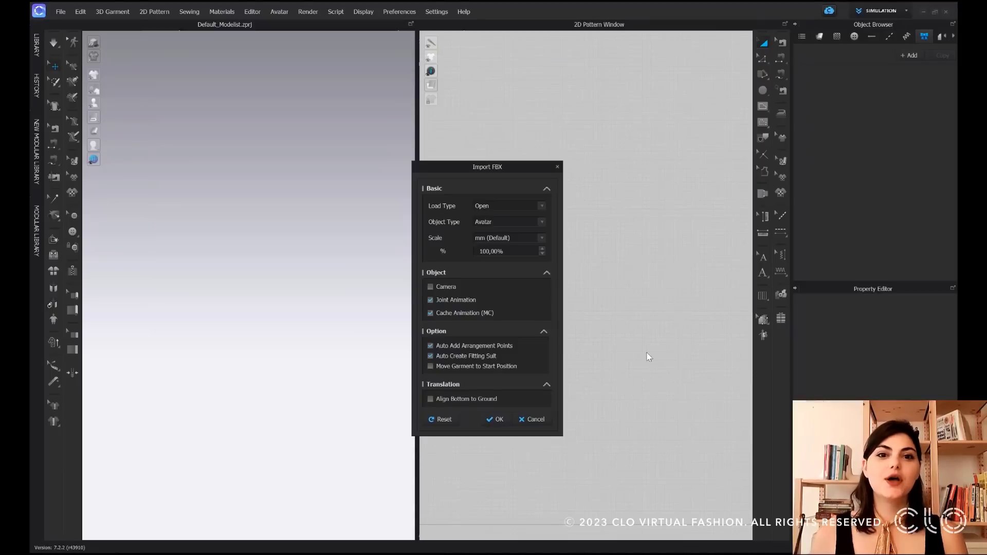
# - Import the FBX as an avatar at 100% mm scale with joint and cache animation, automatic arrangement points and fitting suit
pyautogui.click(505, 415)
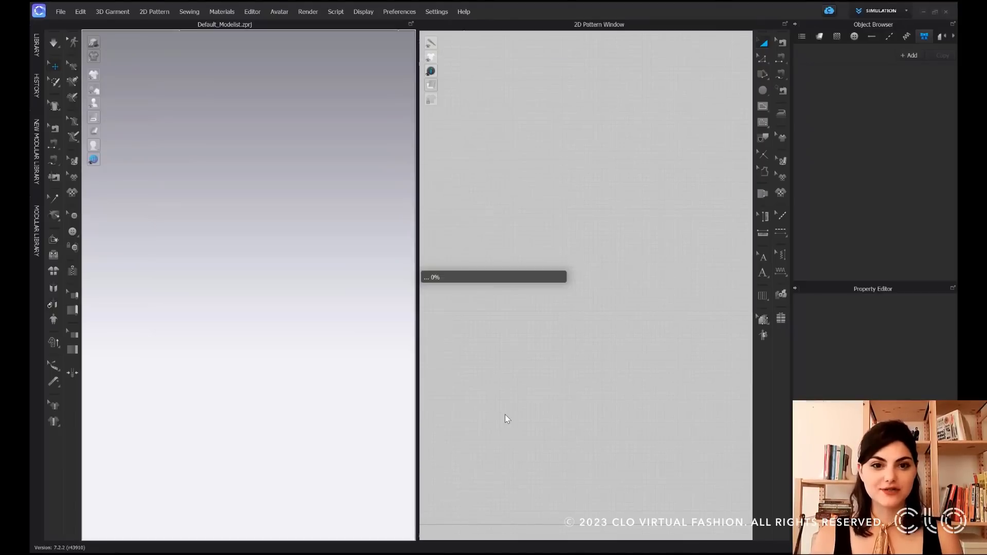
pyautogui.click(505, 320)
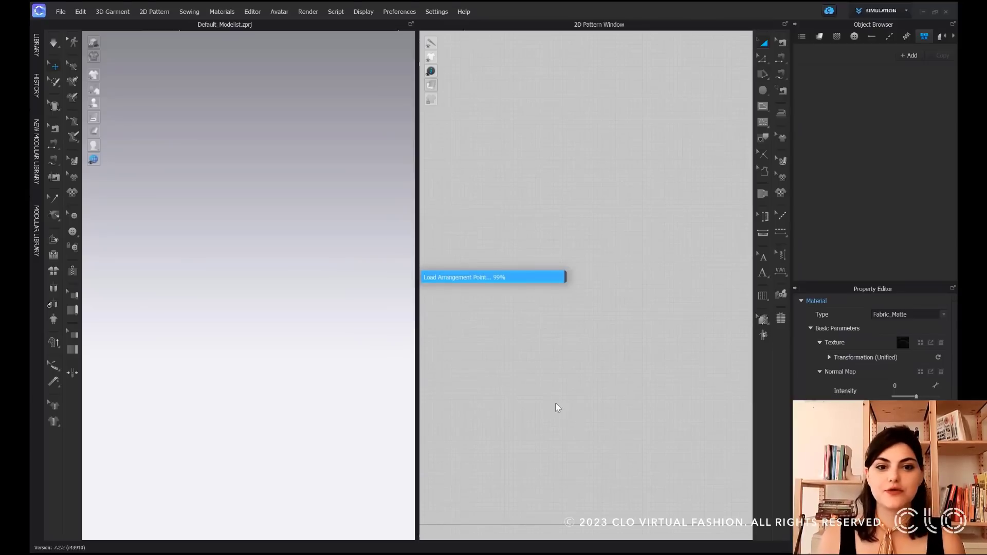
# - Add the FBX again as a second avatar at 100% mm scale, offset 0.5 m along X, with joint and cache animation, arrangement points and fitting suit
pyautogui.click(505, 318)
pyautogui.scroll(3, 288, 374)
pyautogui.scroll(-3, 289, 374)
pyautogui.hotkey('alt', 'Tab')
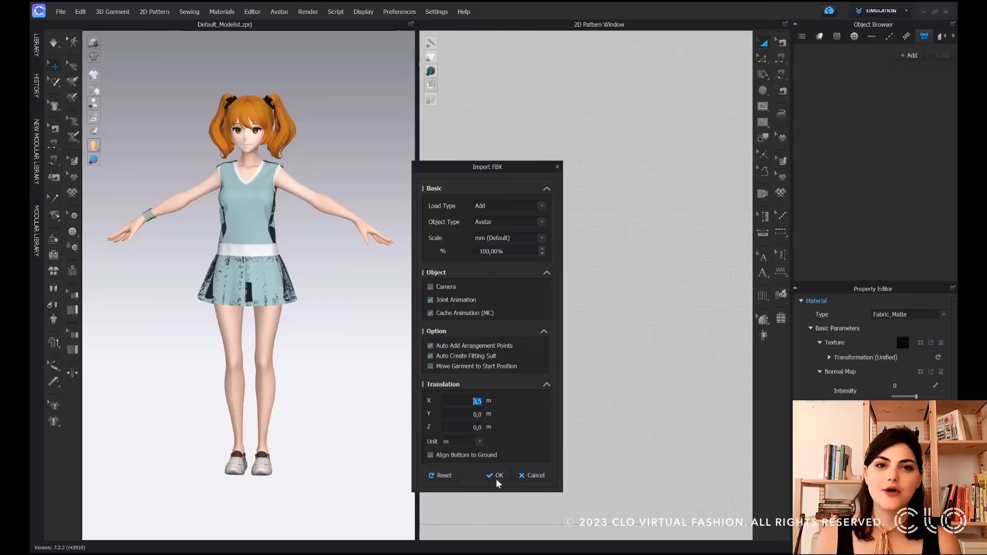
pyautogui.click(495, 474)
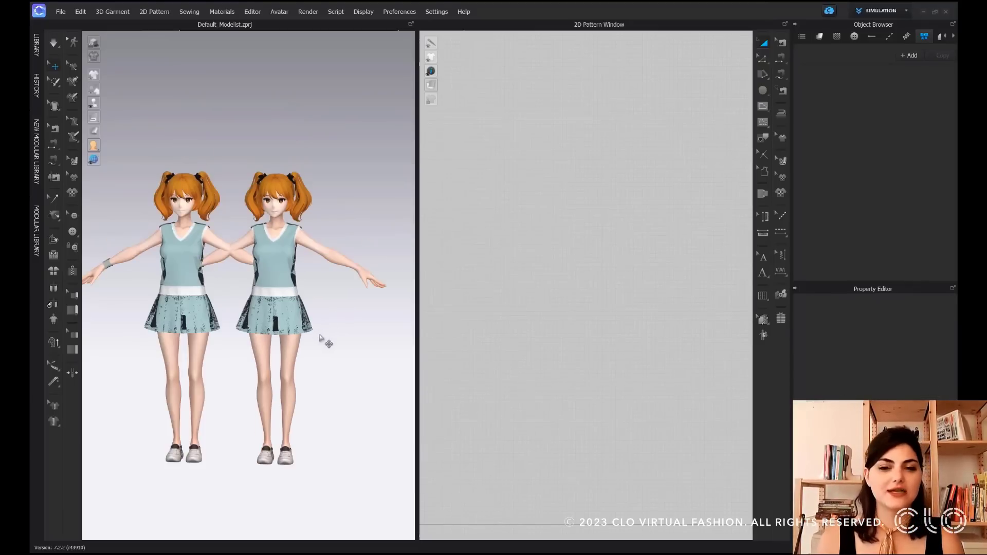
pyautogui.scroll(-5, 324, 341)
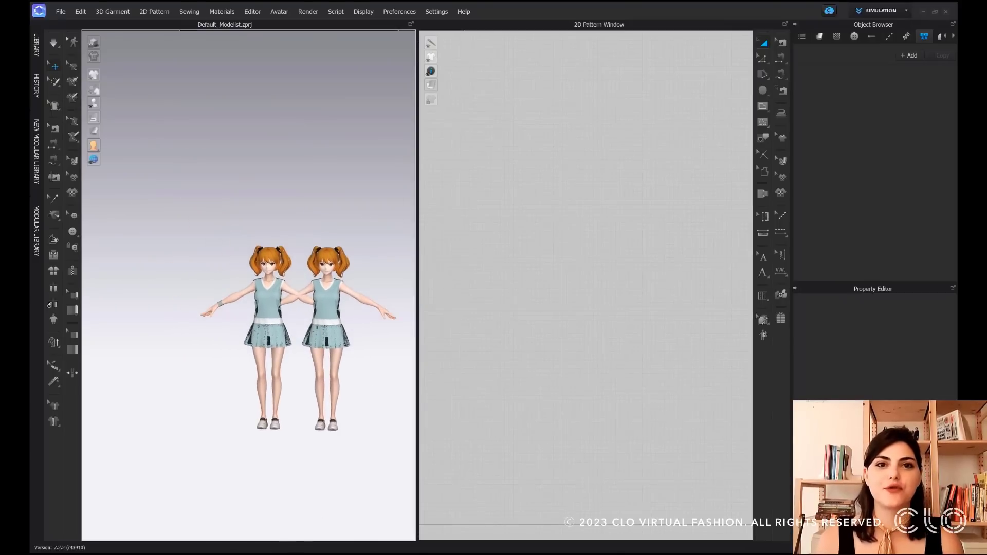
# - Import the OBJ as an added avatar at 100% cm (DAZ Studio) scale, offset 0.5 m along X, with automatic arrangement points and fitting suit
pyautogui.hotkey('alt', 'Tab')
pyautogui.moveTo(298, 259); pyautogui.dragTo(727, 240)
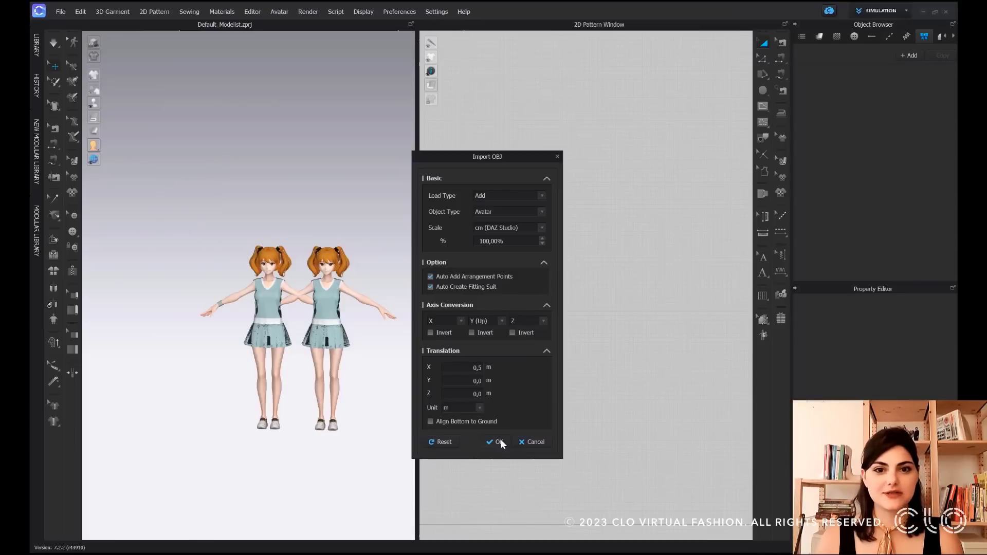
pyautogui.click(498, 442)
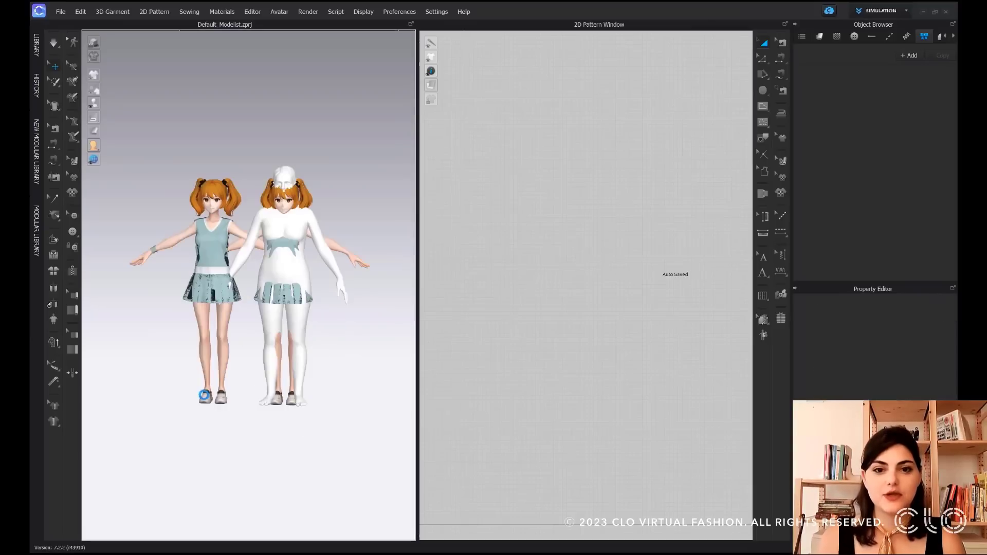
# - Move the white OBJ avatar horizontally past the two FBX avatars so it stands clear beside them
pyautogui.scroll(-2, 281, 277)
pyautogui.click(280, 277)
pyautogui.moveTo(291, 256); pyautogui.dragTo(324, 320, button='middle')
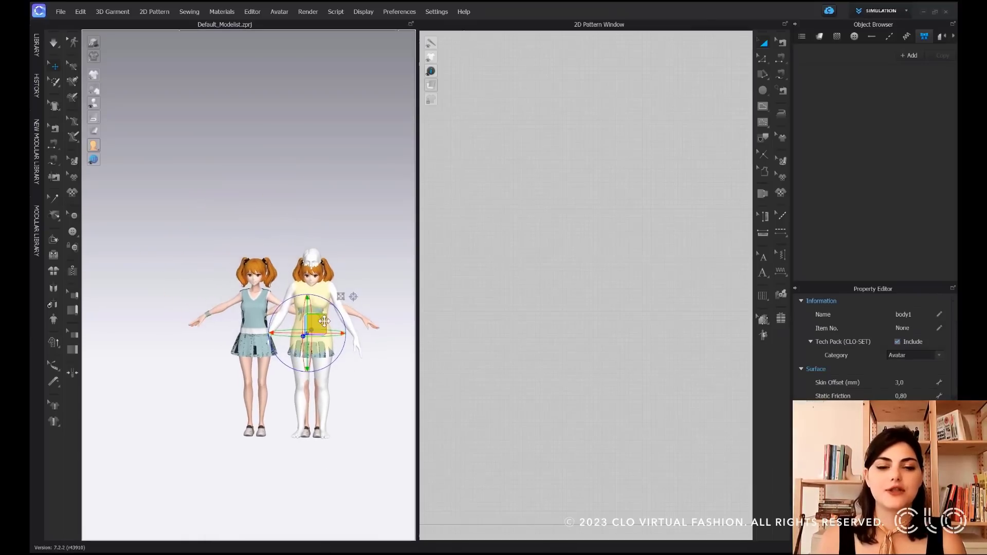
pyautogui.moveTo(331, 333); pyautogui.dragTo(159, 333)
pyautogui.moveTo(251, 387); pyautogui.dragTo(242, 318, button='right')
pyautogui.moveTo(241, 319); pyautogui.dragTo(280, 301, button='middle')
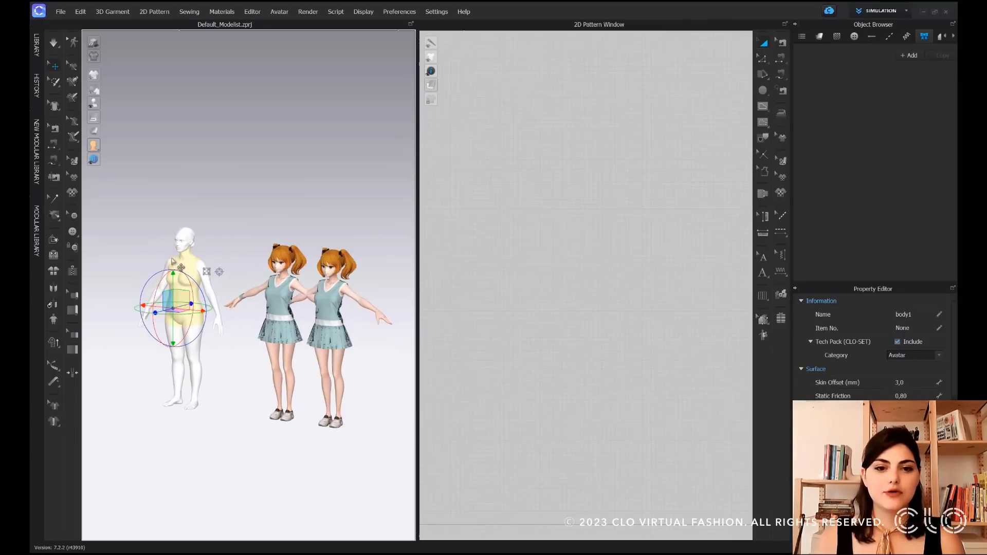
# - Select the FBX avatars and the white OBJ avatar in the 3D window to examine them as avatar objects
pyautogui.click(280, 301)
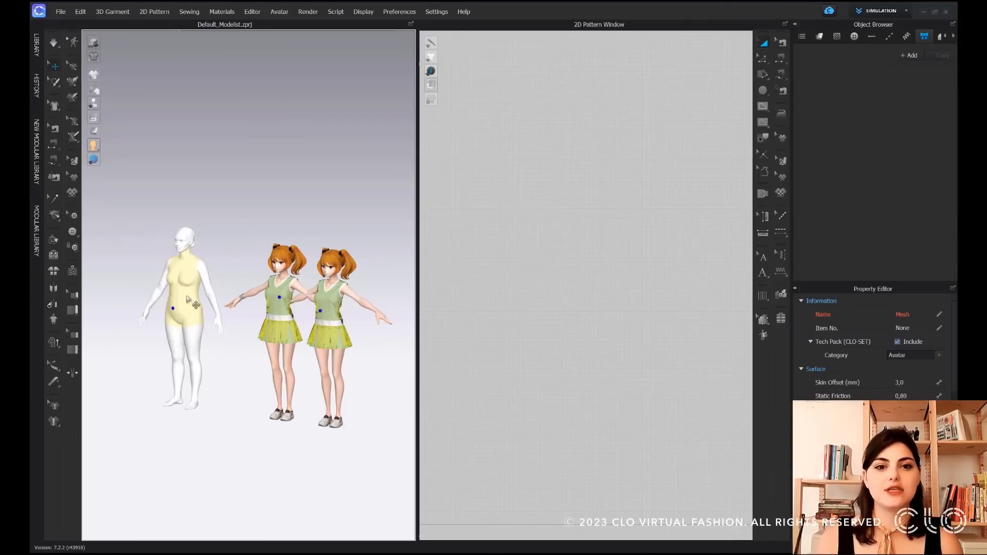
pyautogui.click(186, 298)
pyautogui.moveTo(186, 299); pyautogui.dragTo(205, 315, button='right')
pyautogui.moveTo(197, 299)
pyautogui.mouseDown()
pyautogui.moveTo(200, 307)
pyautogui.moveTo(187, 301)
pyautogui.mouseUp()
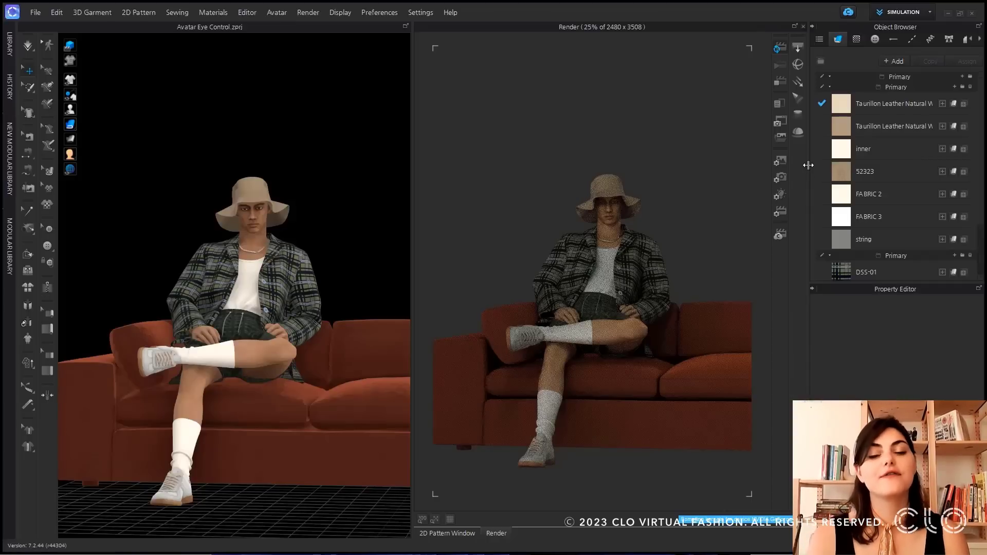
# - Adjust the camera's field of view and frame the seated avatar's head and upper body for the render
pyautogui.click(782, 178)
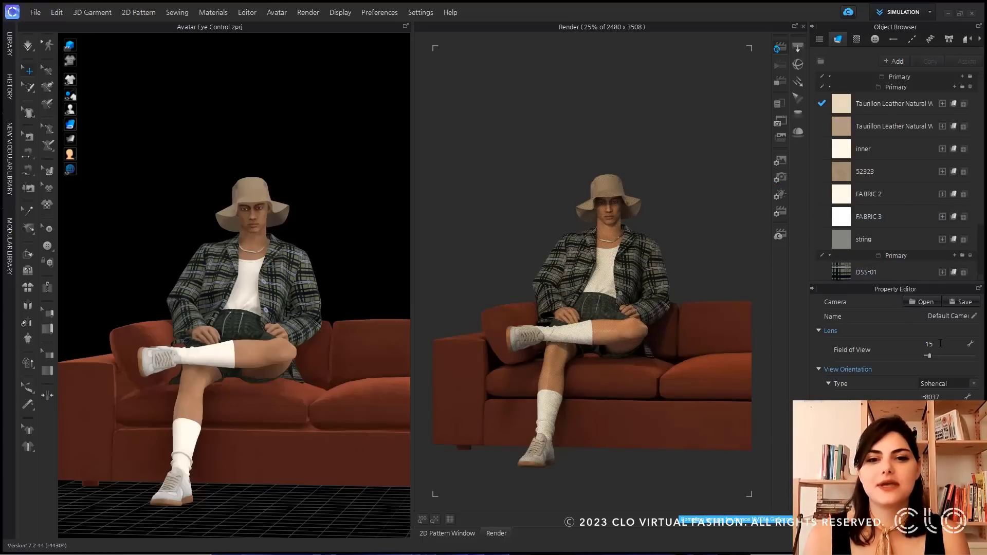
pyautogui.moveTo(930, 355); pyautogui.dragTo(927, 356)
pyautogui.scroll(-4, 329, 294)
pyautogui.rightClick(362, 185)
pyautogui.click(390, 281)
pyautogui.doubleClick(361, 76)
pyautogui.click(404, 40)
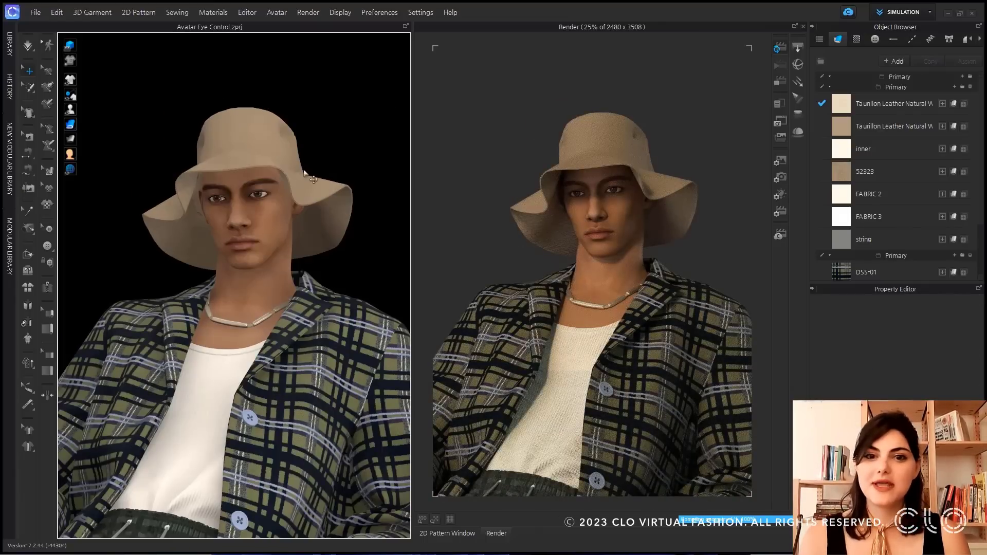
# - Select the male avatar's eye and adjust the horizontal and vertical Eye Control values to redirect his gaze
pyautogui.click(263, 194)
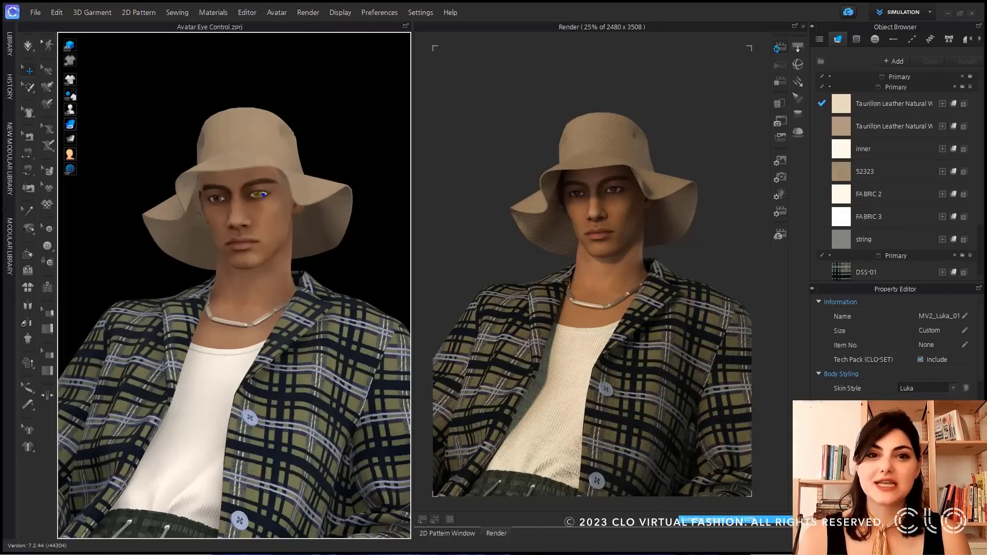
pyautogui.moveTo(945, 427); pyautogui.dragTo(940, 430)
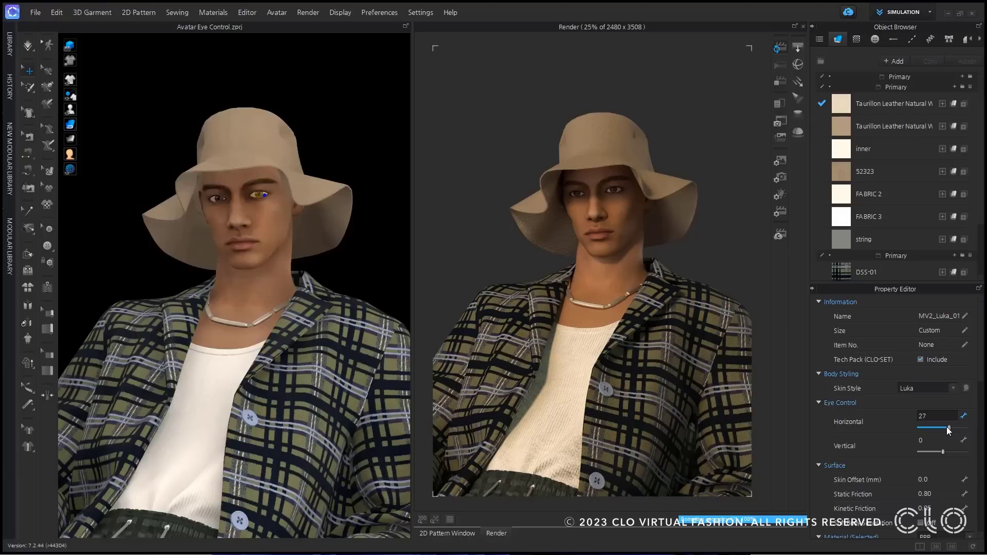
pyautogui.moveTo(944, 449); pyautogui.dragTo(931, 456)
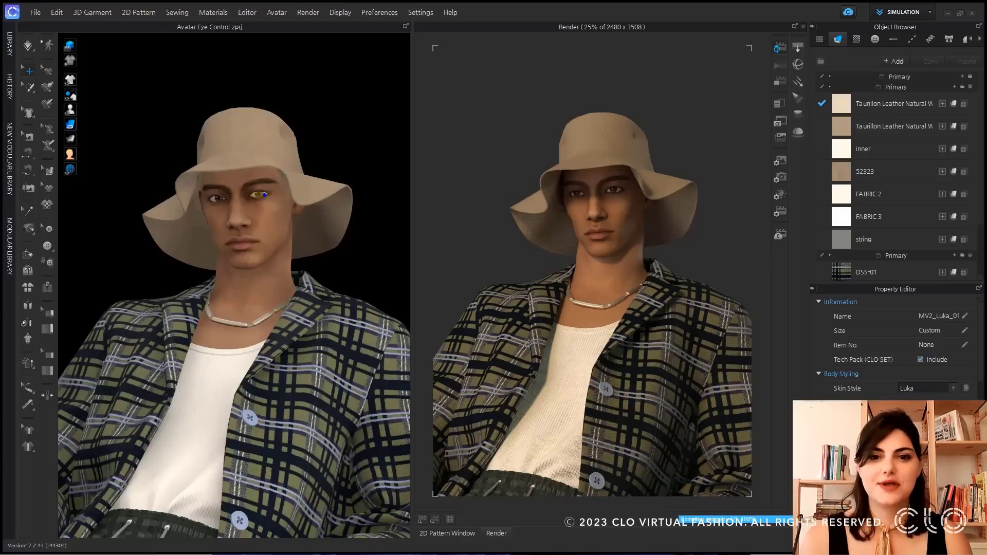
pyautogui.click(719, 213)
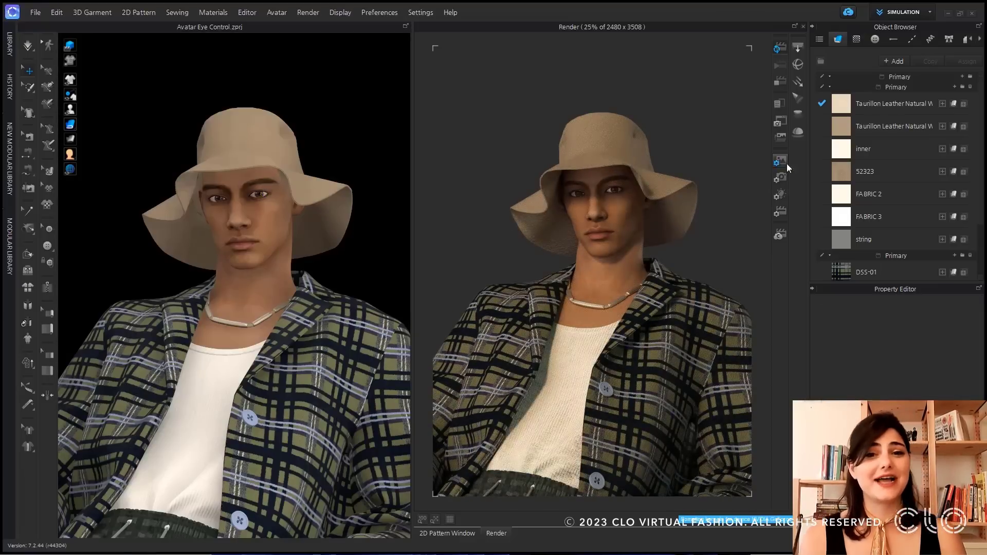
pyautogui.click(777, 161)
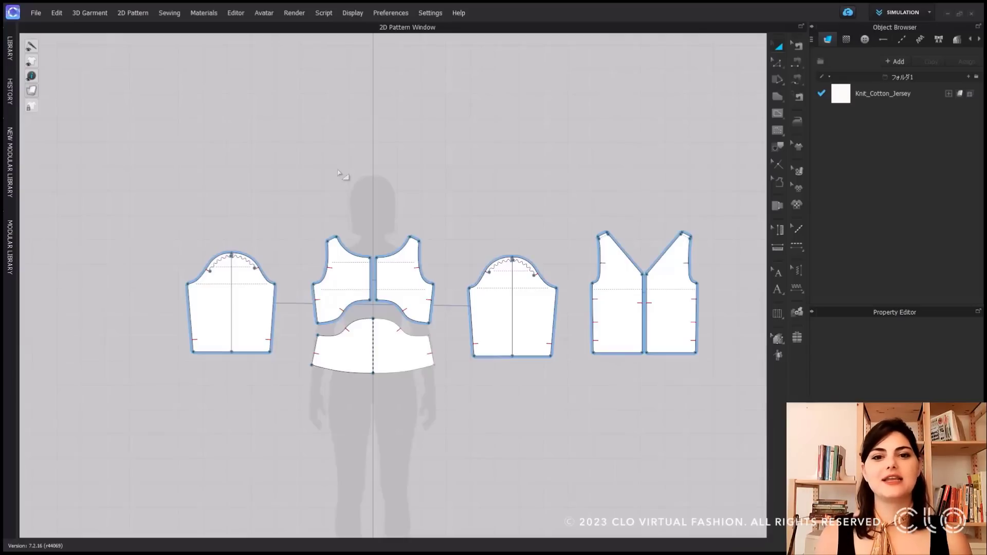
# - Display the curve points on all pattern pieces with Edit Curve Point, and return to the Transform Pattern tool
pyautogui.rightClick(390, 151)
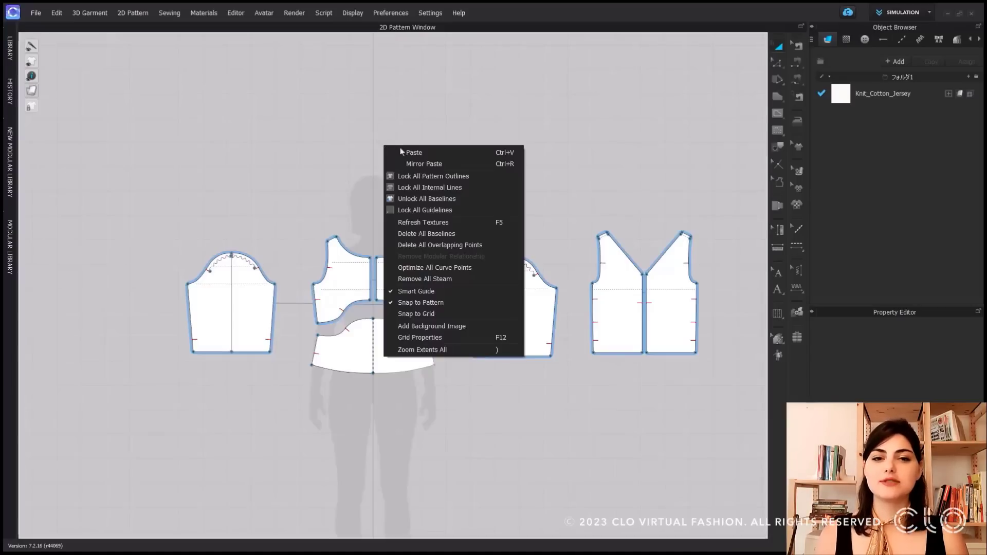
pyautogui.click(441, 267)
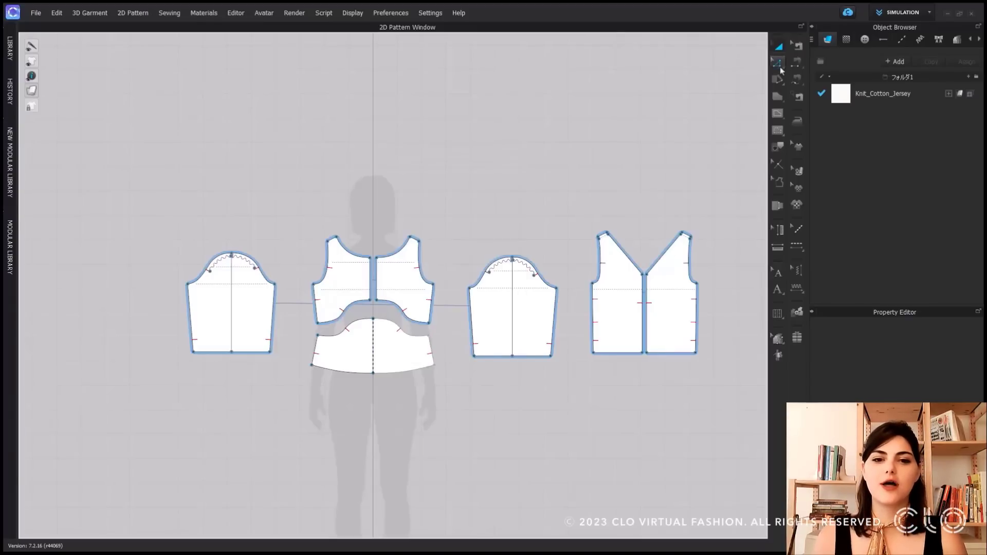
pyautogui.click(777, 63)
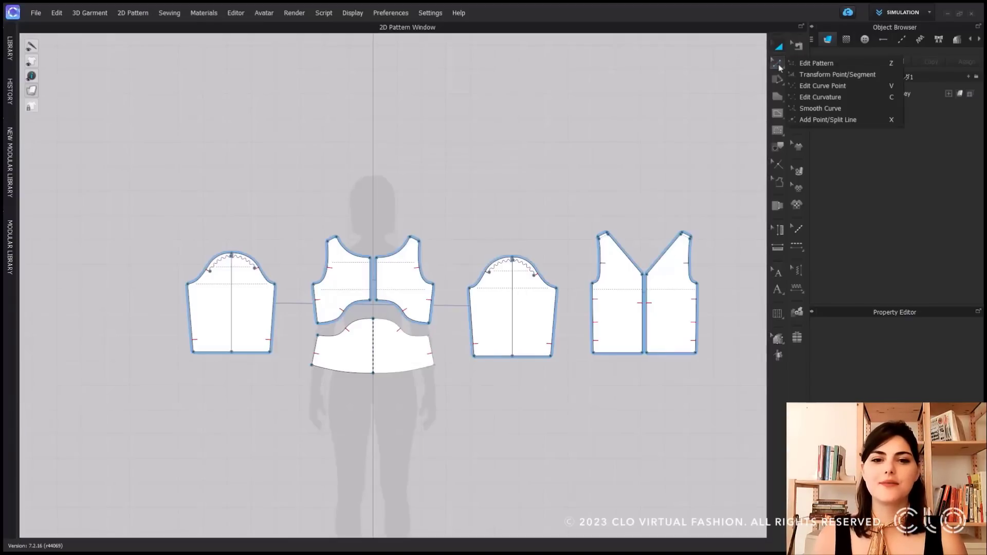
pyautogui.click(820, 86)
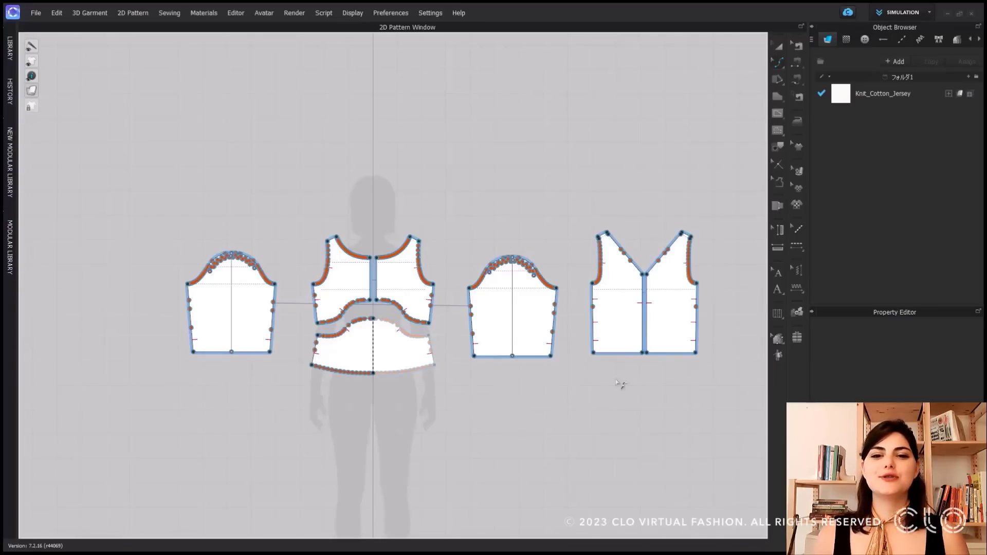
pyautogui.click(778, 50)
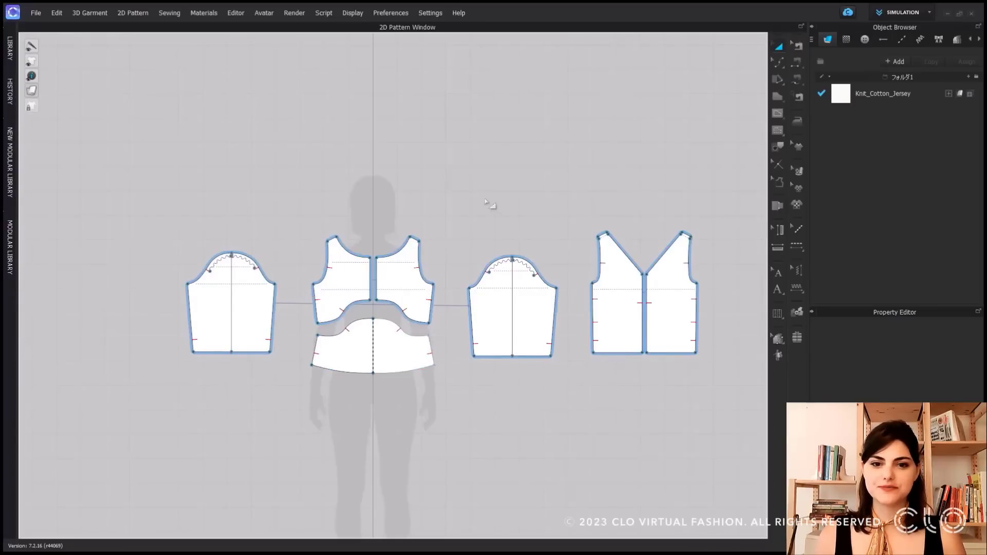
# - Optimize all curve points of the pattern pieces at 50%, and display the curve points on the bodice and sleeves
pyautogui.rightClick(464, 191)
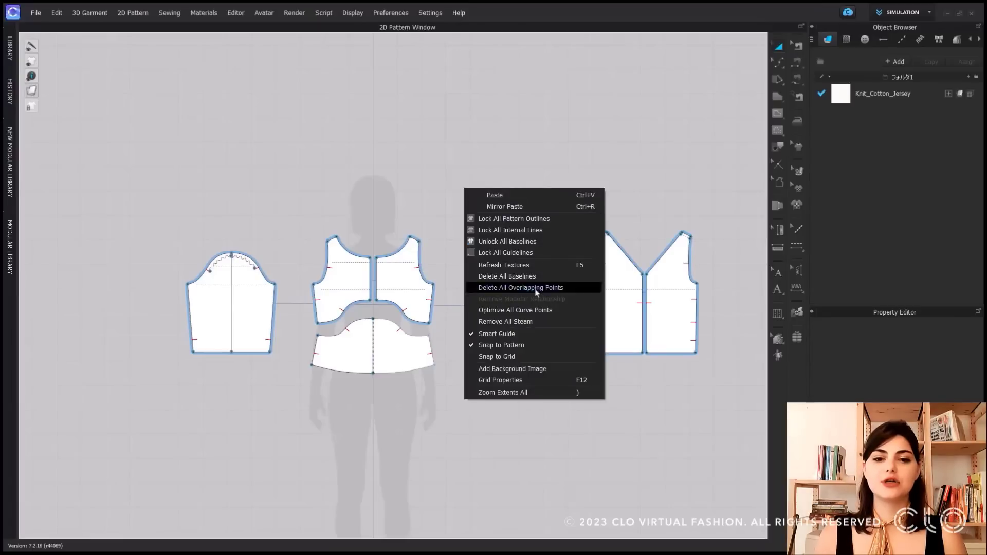
pyautogui.click(515, 311)
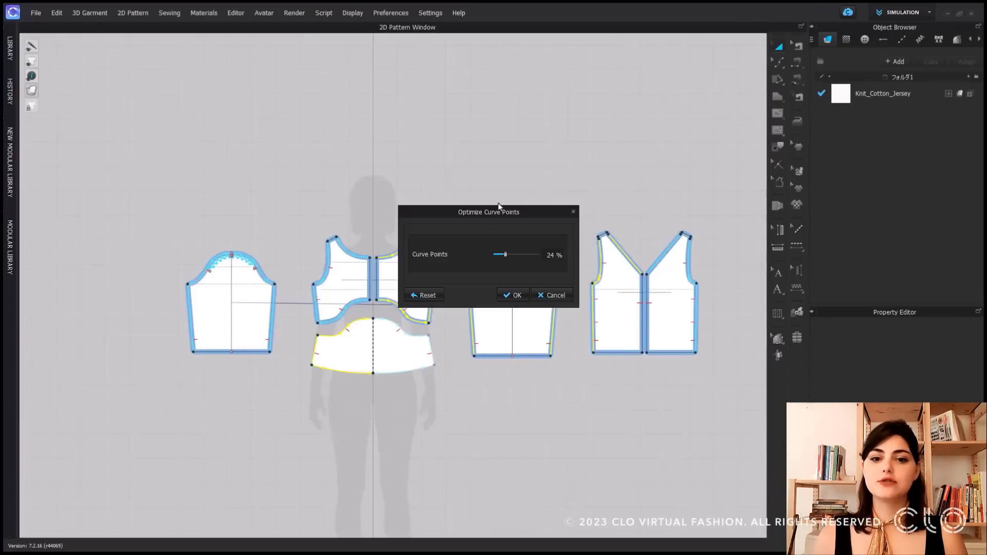
pyautogui.moveTo(498, 214); pyautogui.dragTo(491, 130)
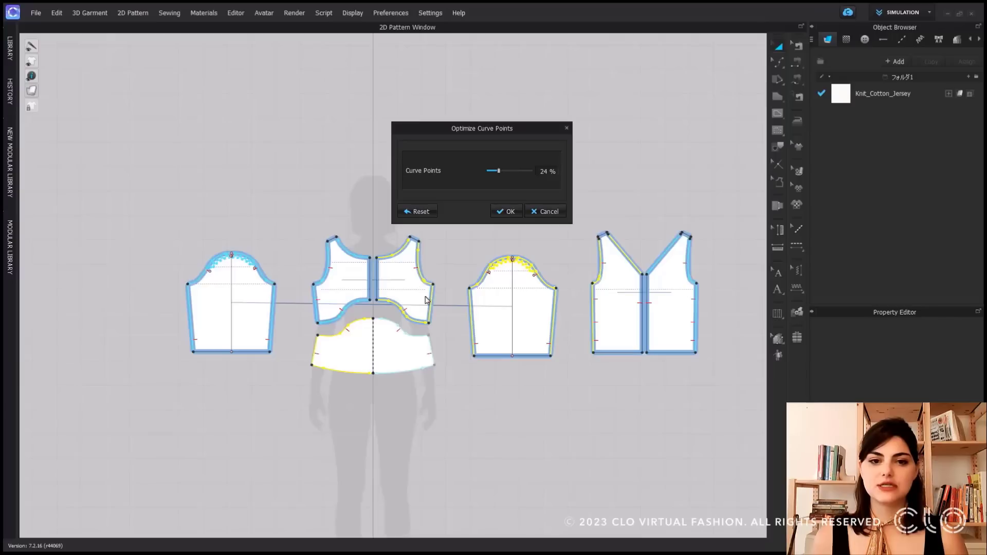
pyautogui.moveTo(499, 173); pyautogui.dragTo(509, 174)
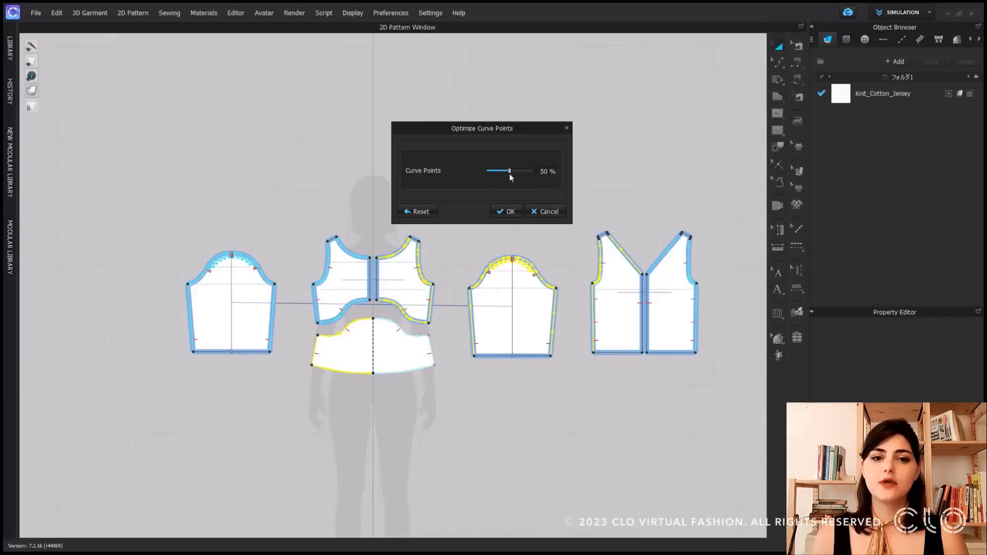
pyautogui.click(504, 211)
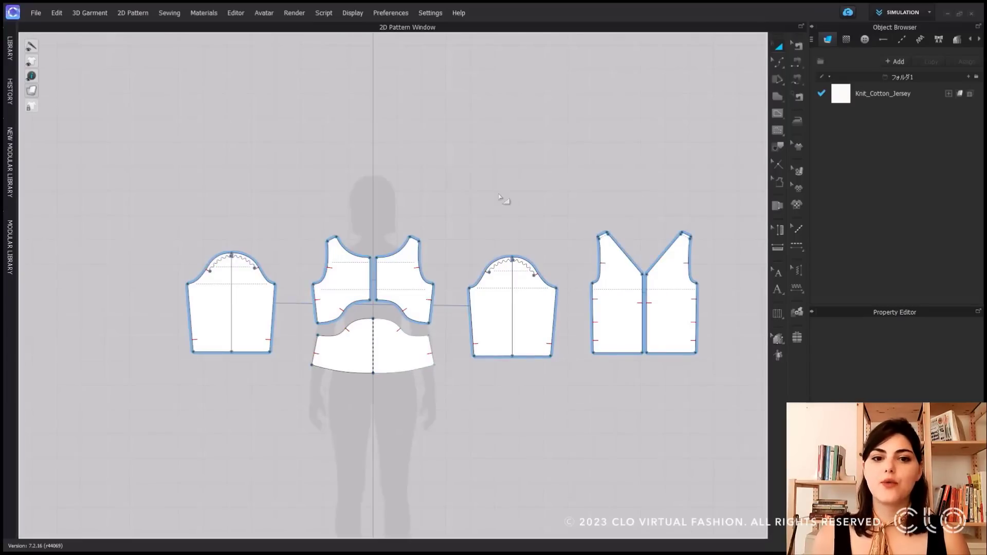
pyautogui.press('z')
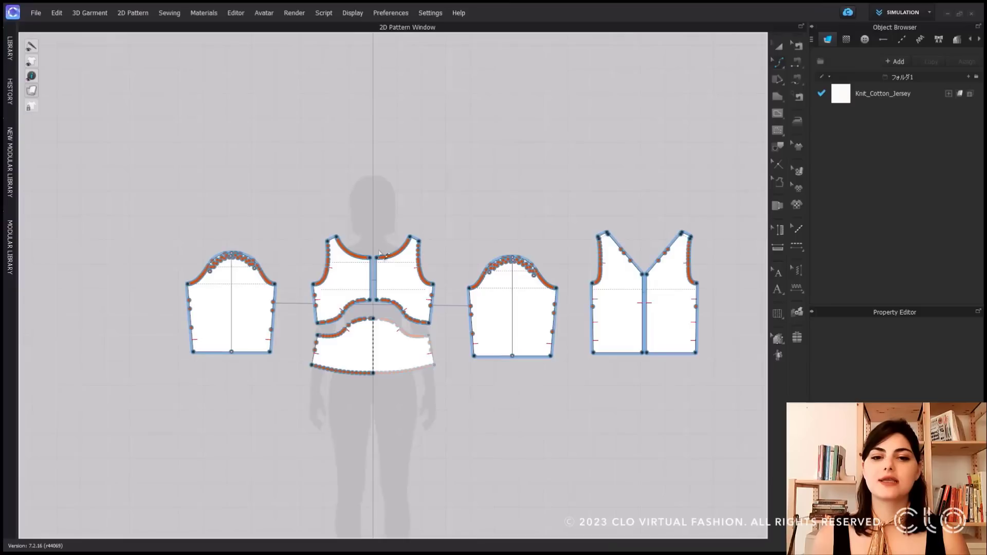
pyautogui.scroll(3, 381, 278)
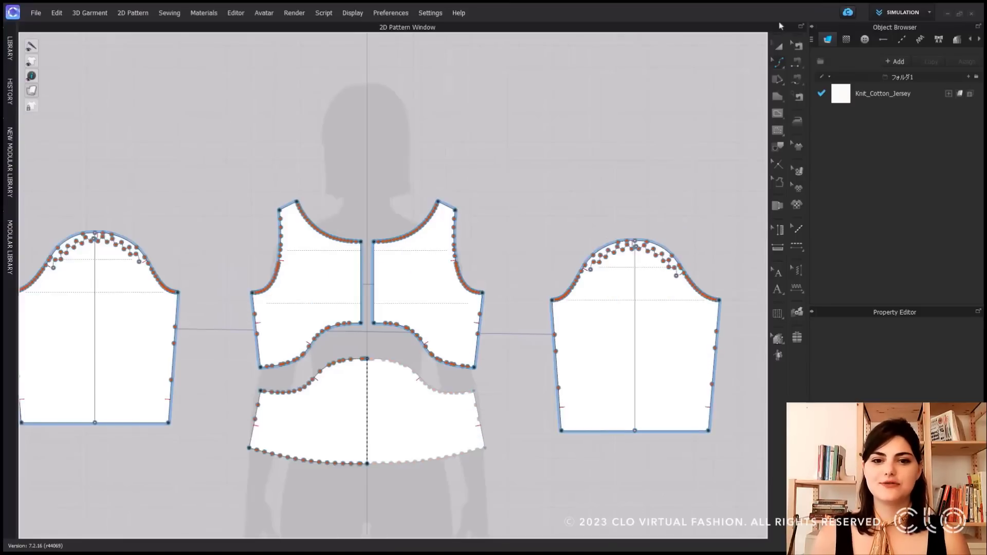
# - Try optimizing the curve points of only the selected front bodice piece at 39%, without applying the change
pyautogui.click(777, 51)
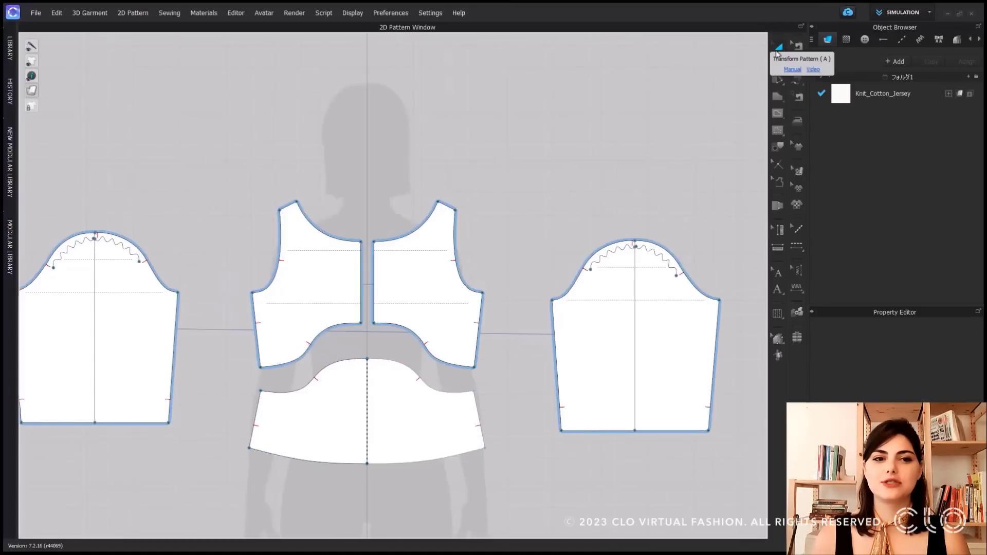
pyautogui.rightClick(430, 248)
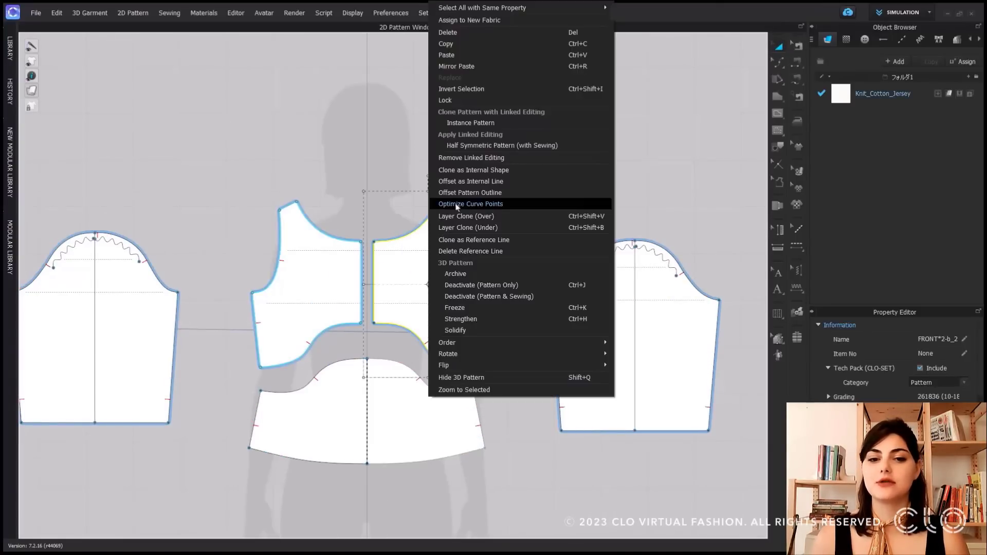
pyautogui.click(456, 205)
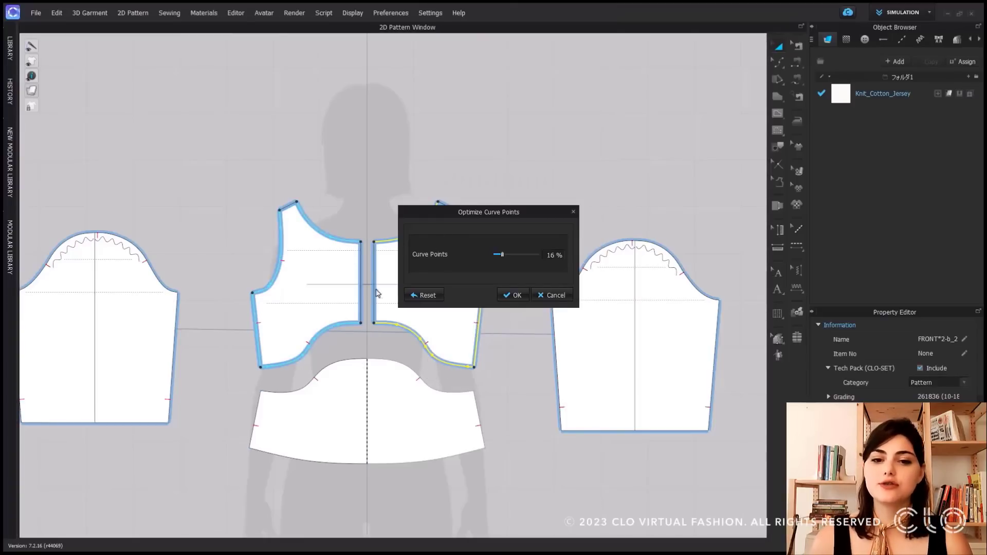
pyautogui.moveTo(489, 212); pyautogui.dragTo(558, 112)
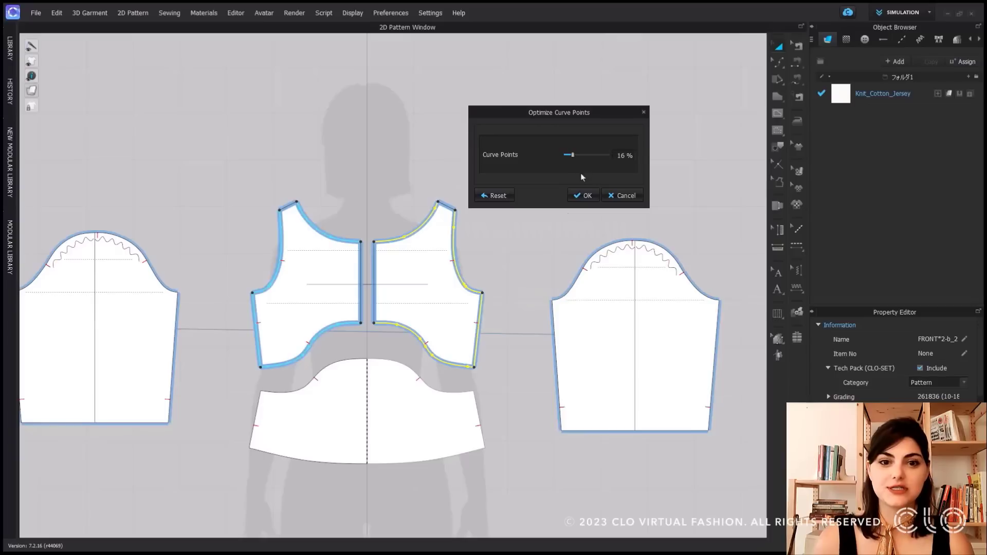
pyautogui.moveTo(574, 156)
pyautogui.mouseDown()
pyautogui.moveTo(590, 157)
pyautogui.moveTo(581, 157)
pyautogui.mouseUp()
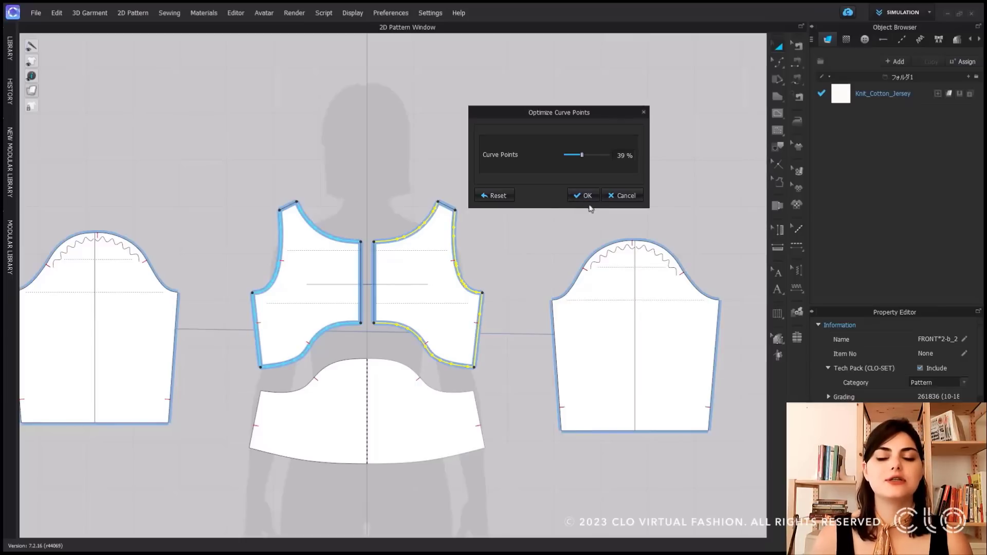
pyautogui.click(615, 195)
pyautogui.click(484, 218)
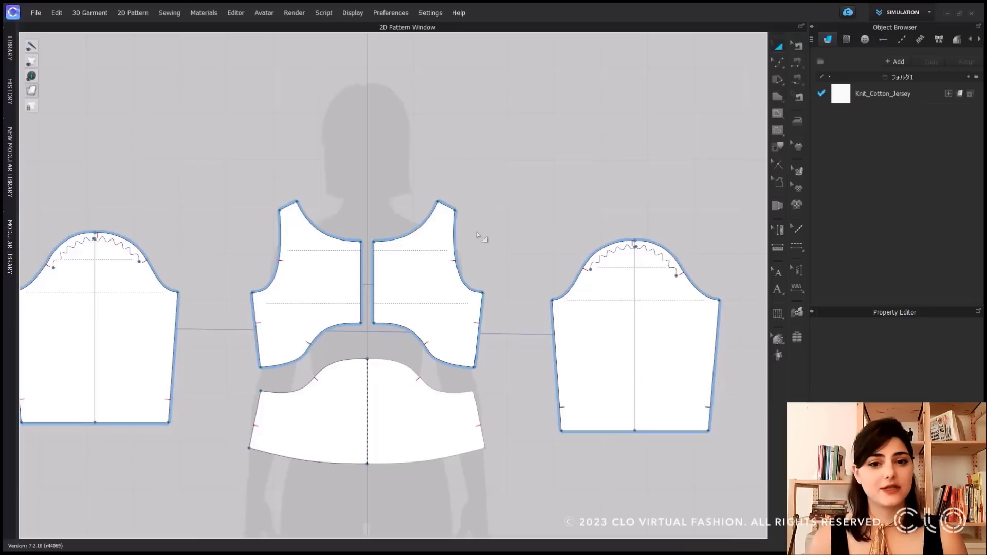
# - Show the curve points on the bodice, sleeve and back pieces again for examination
pyautogui.click(778, 62)
pyautogui.scroll(-2, 432, 241)
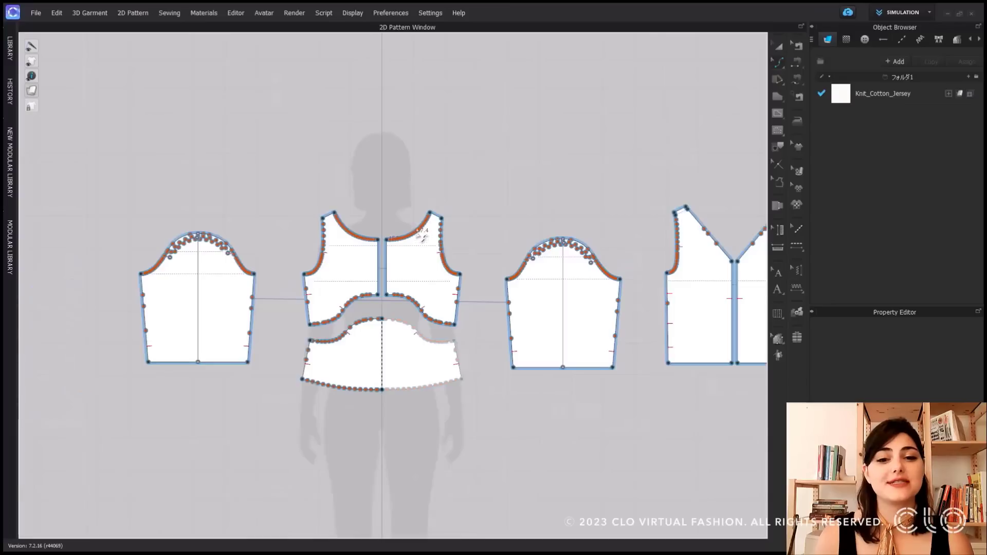
# - Try optimizing the curve points of only the front bodice's neckline segment at 71%, and reset the optimization
pyautogui.scroll(4, 417, 238)
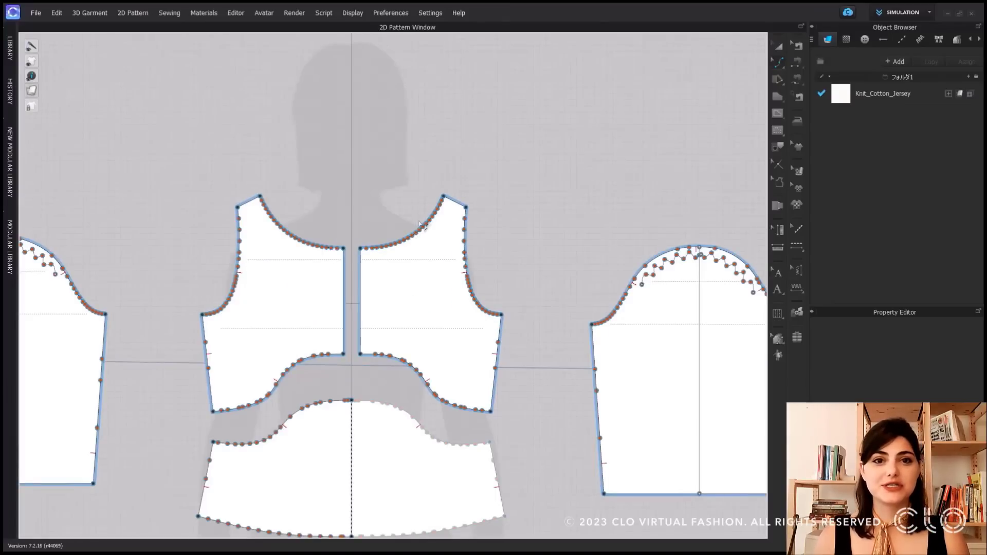
pyautogui.click(781, 65)
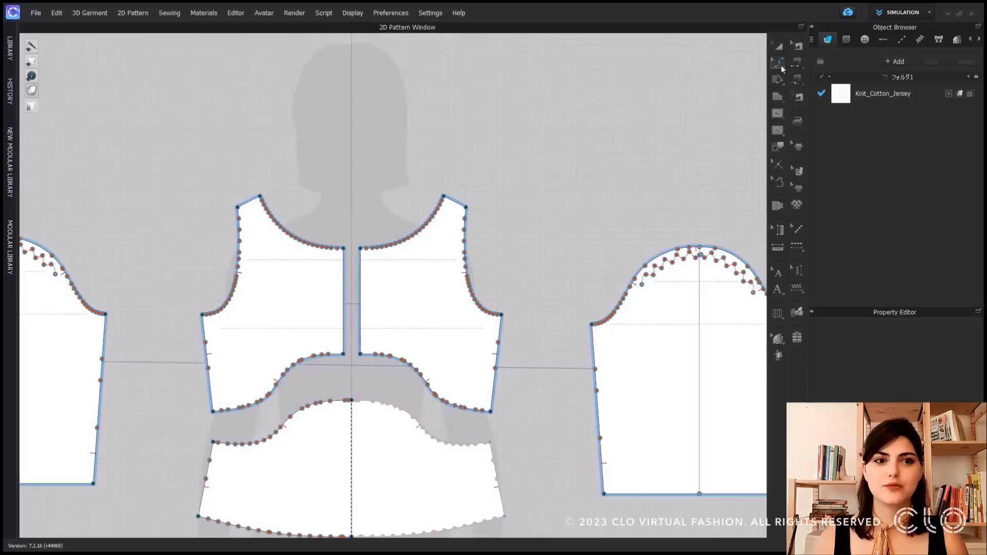
pyautogui.click(805, 64)
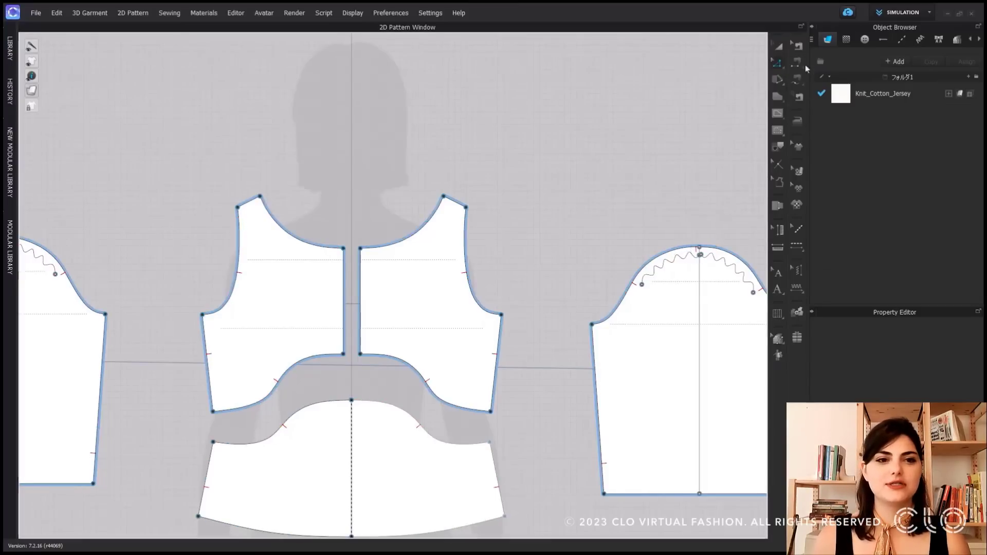
pyautogui.scroll(5, 430, 225)
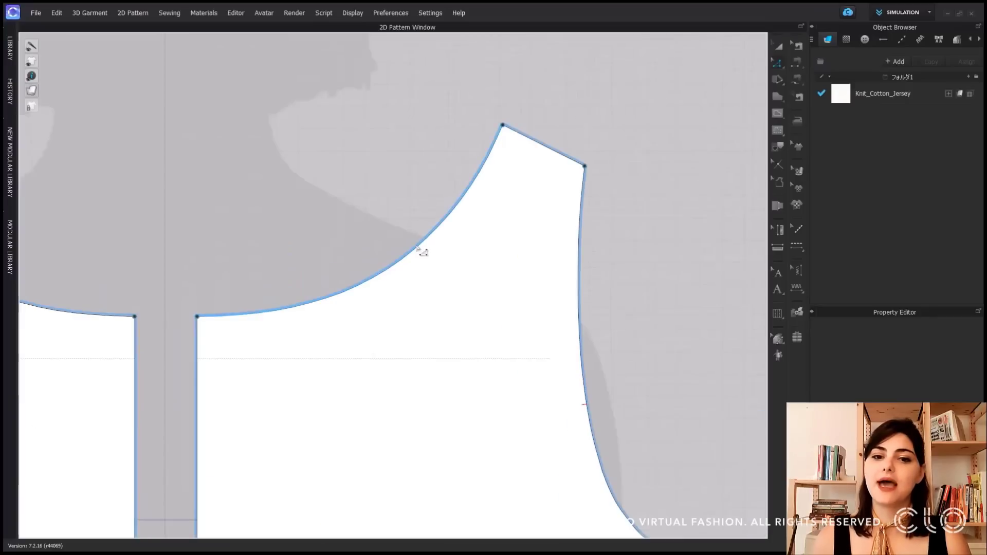
pyautogui.rightClick(418, 248)
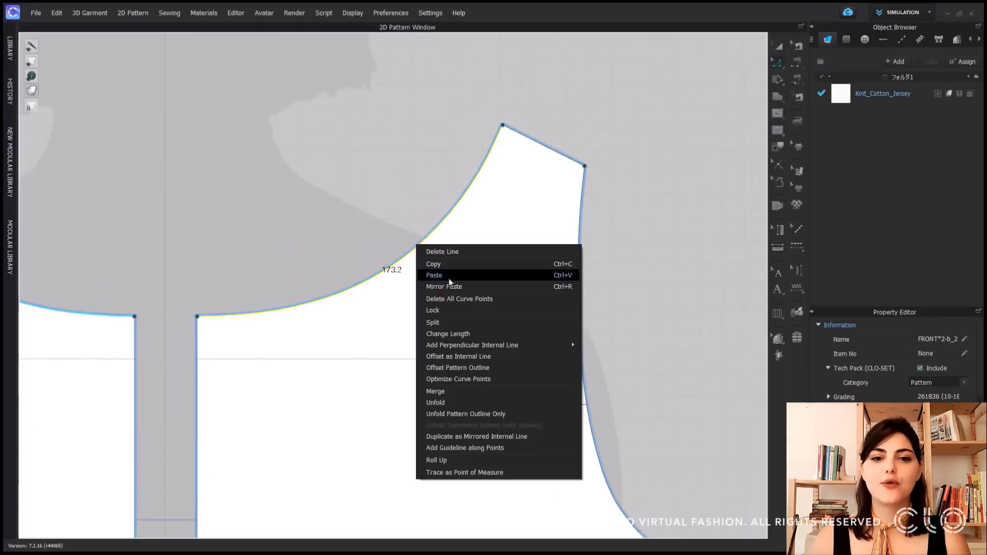
pyautogui.click(464, 380)
pyautogui.moveTo(445, 215); pyautogui.dragTo(621, 228)
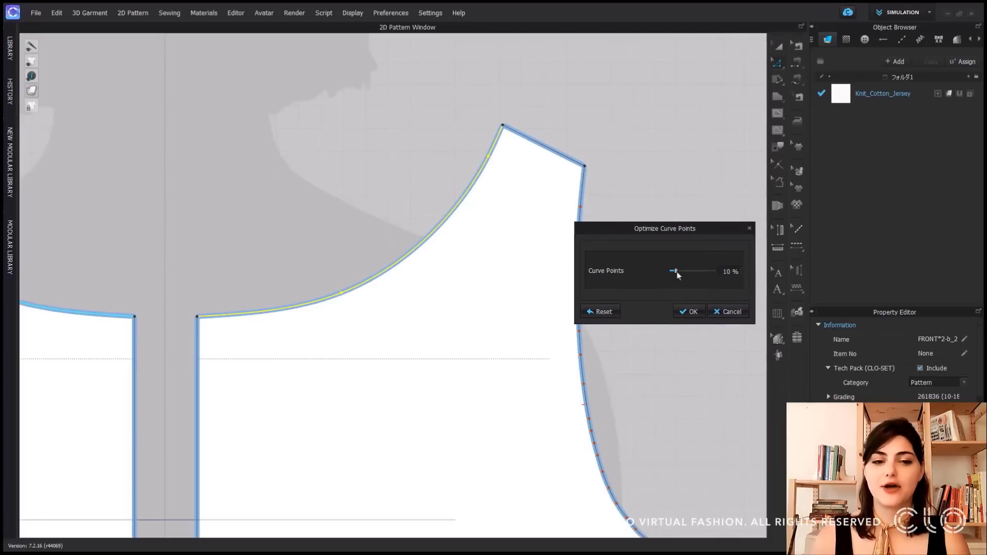
pyautogui.moveTo(677, 271); pyautogui.dragTo(697, 271)
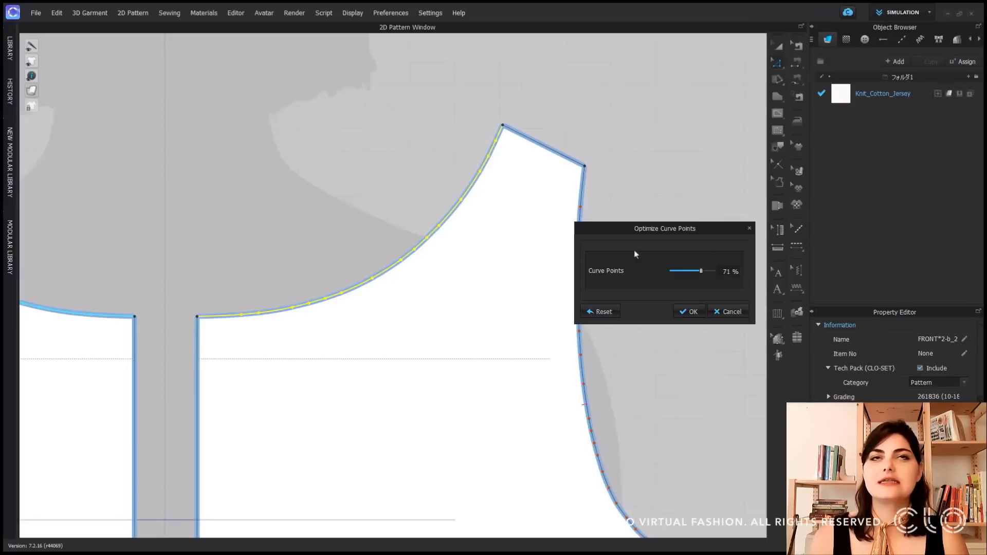
pyautogui.click(607, 313)
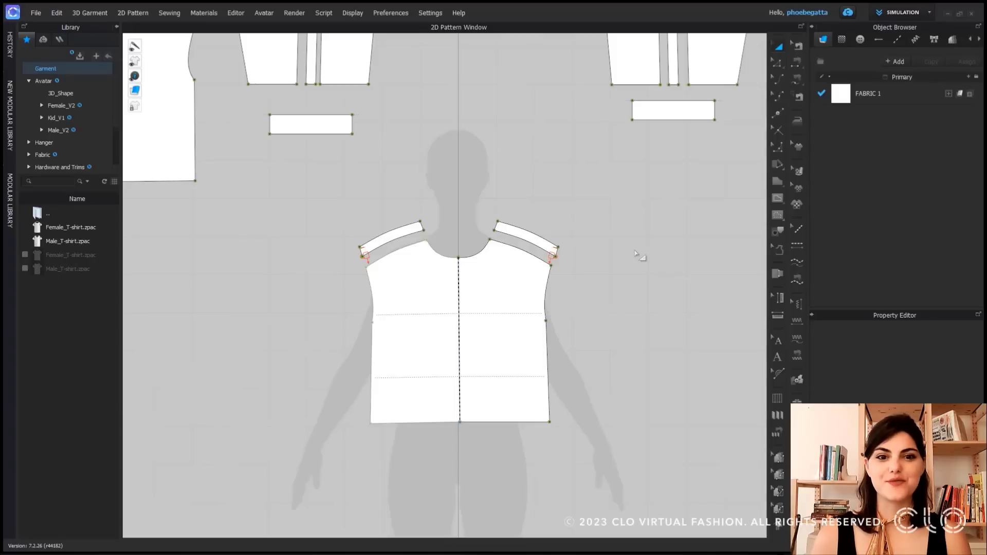
# - Clone the front body pattern piece as a reference line
pyautogui.click(486, 307)
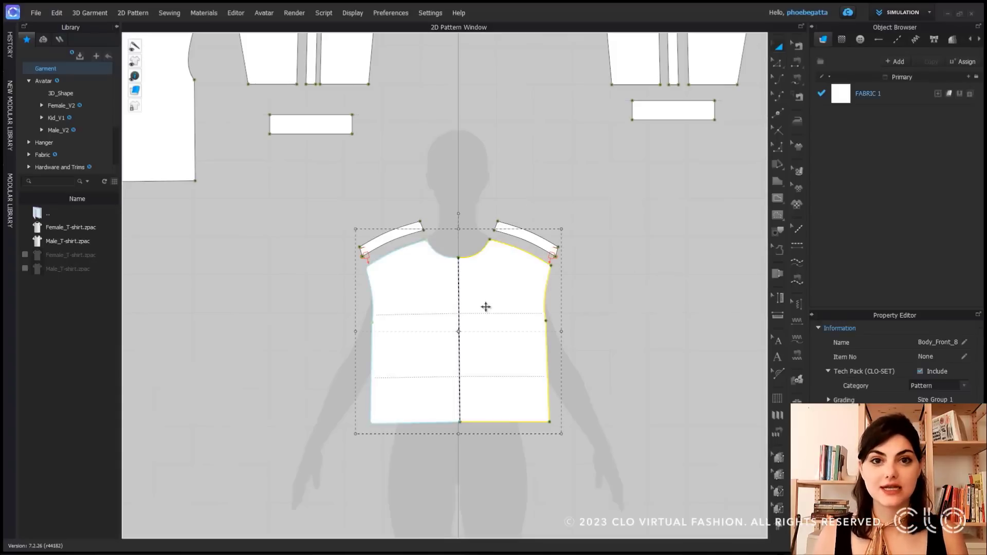
pyautogui.rightClick(484, 306)
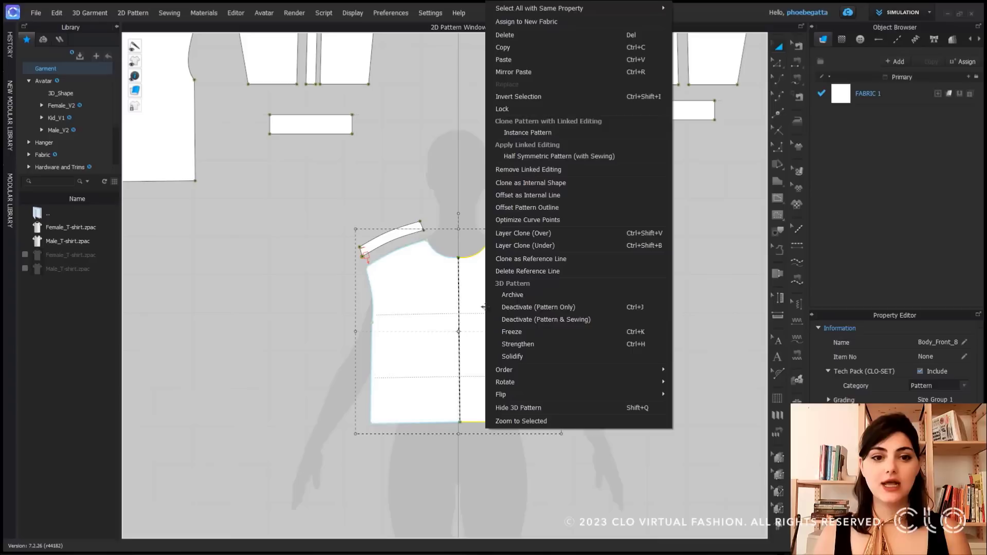
pyautogui.click(570, 260)
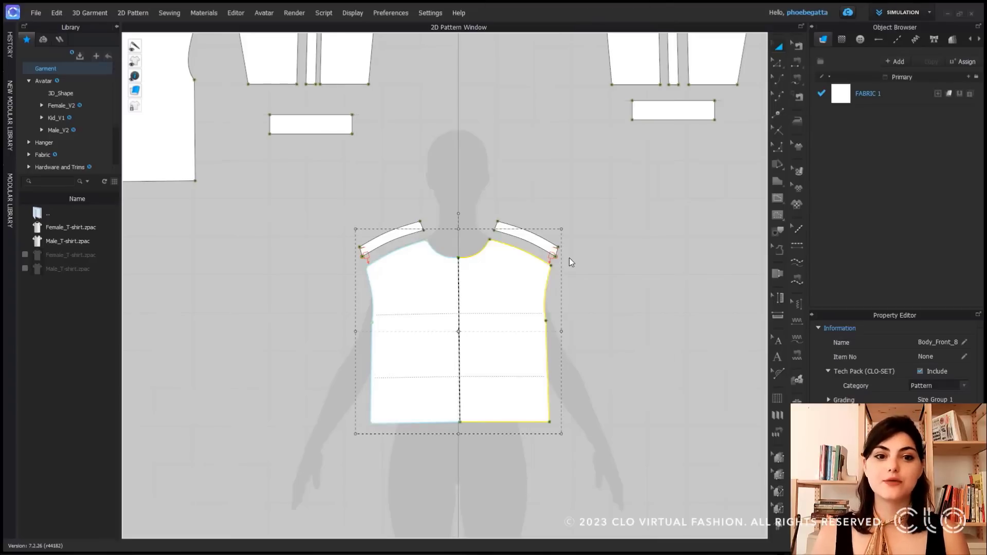
# - Lengthen the front body piece by moving its hem line straight down 4 in with Edit Pattern
pyautogui.press('z')
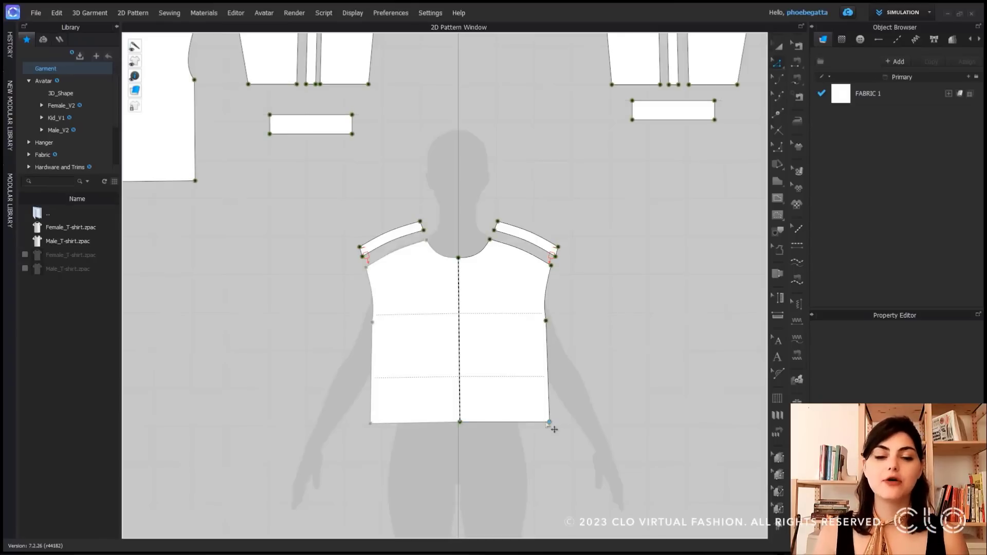
pyautogui.click(538, 422)
pyautogui.moveTo(537, 421); pyautogui.dragTo(540, 436)
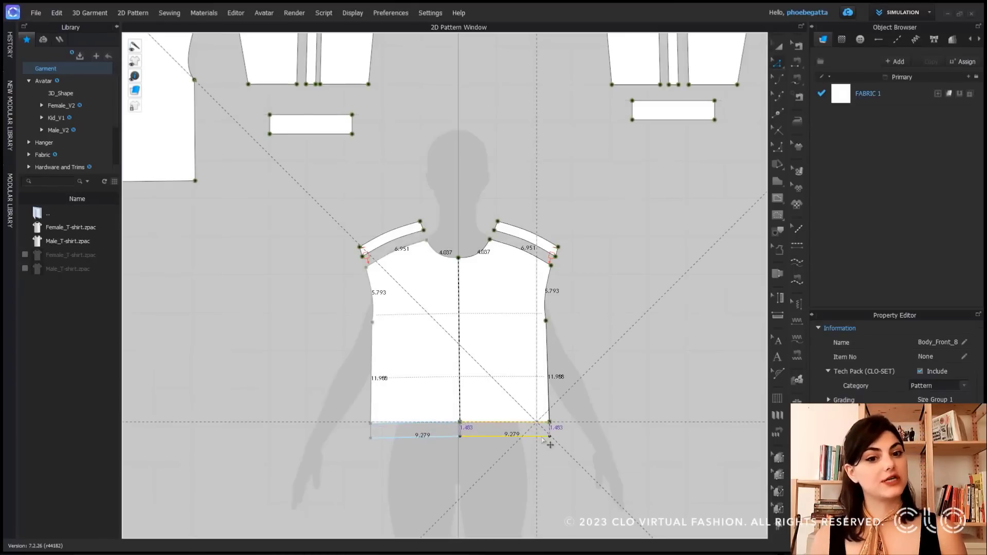
pyautogui.rightClick(539, 436)
pyautogui.write('4')
pyautogui.click(466, 295)
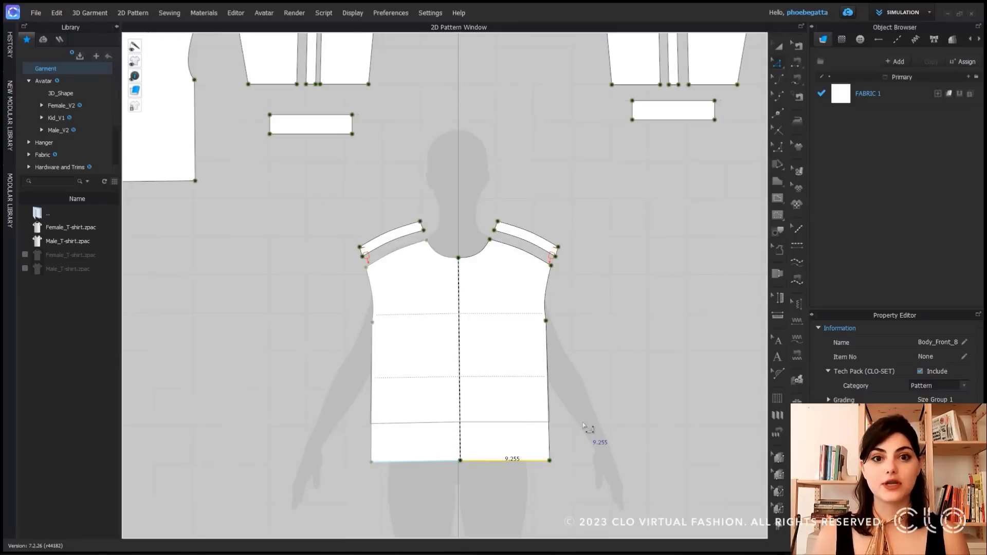
pyautogui.click(591, 439)
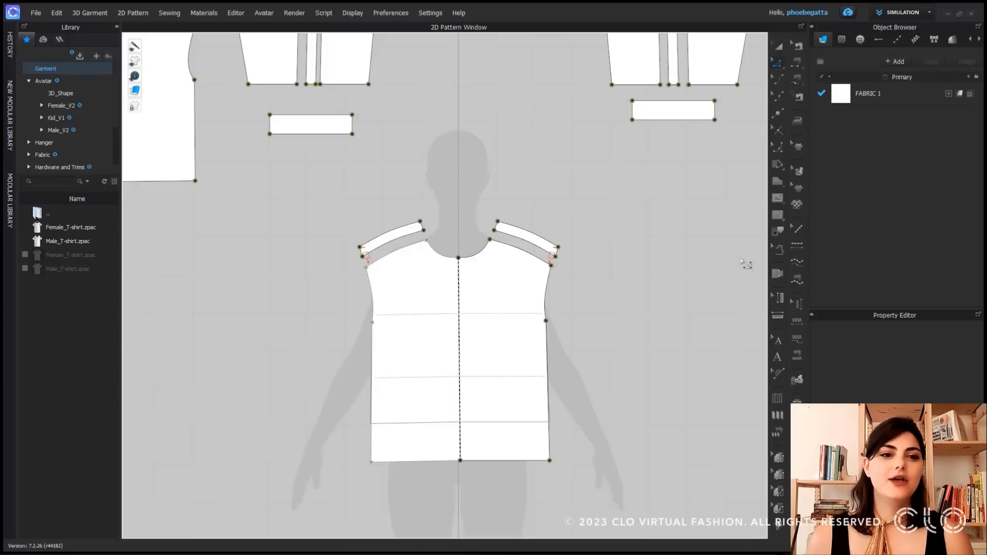
# - Trace the reference line of the original hem as an internal line on the front body piece
pyautogui.click(778, 231)
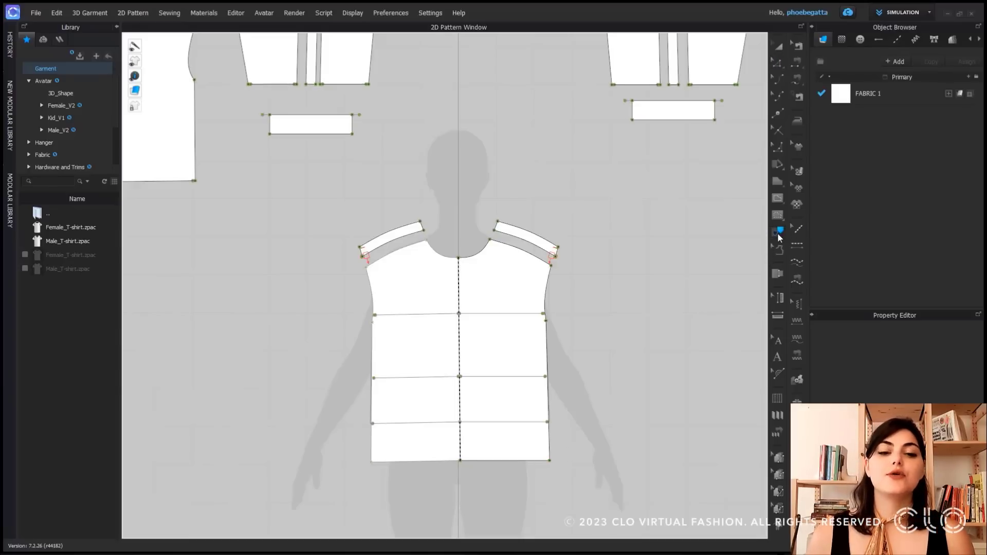
pyautogui.click(512, 423)
pyautogui.press('Return')
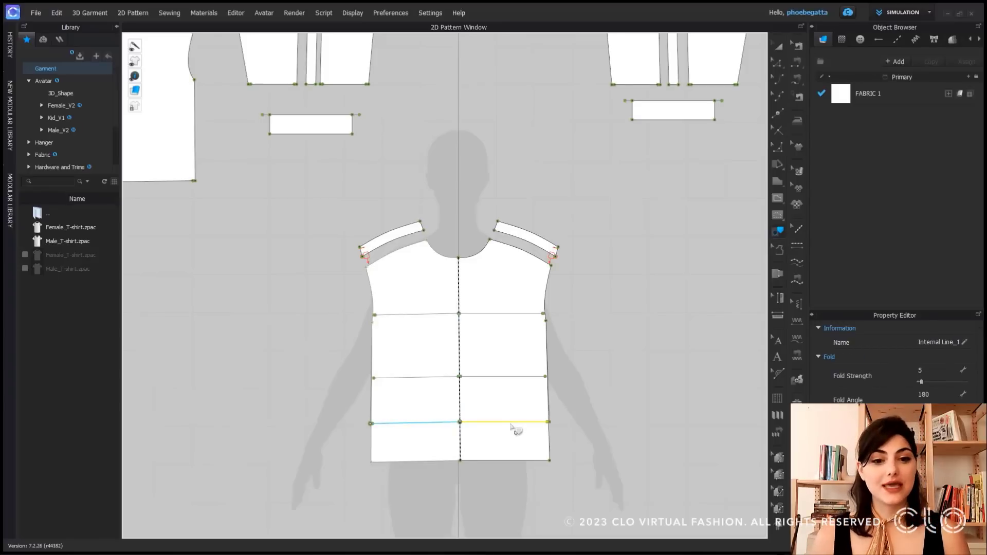
pyautogui.rightClick(511, 424)
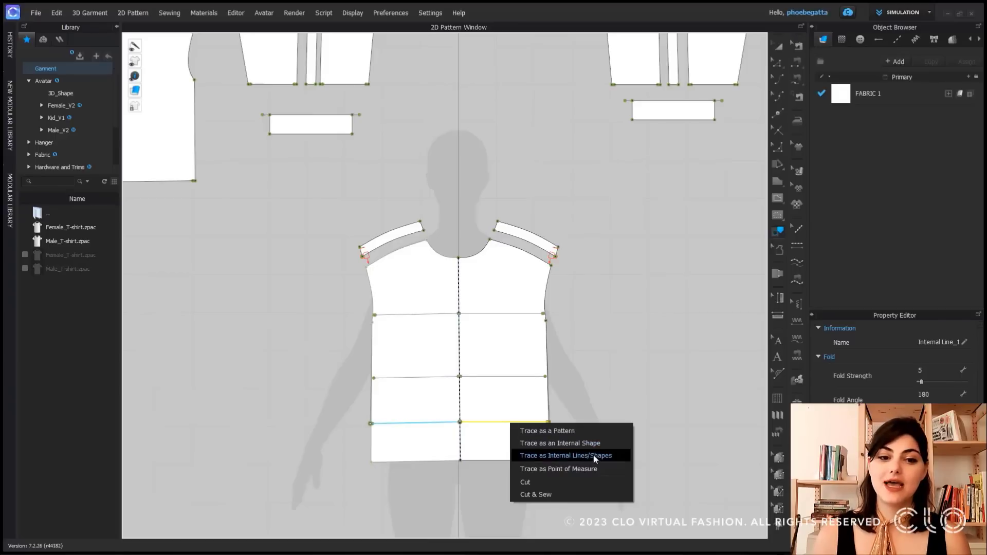
pyautogui.click(637, 380)
pyautogui.press('z')
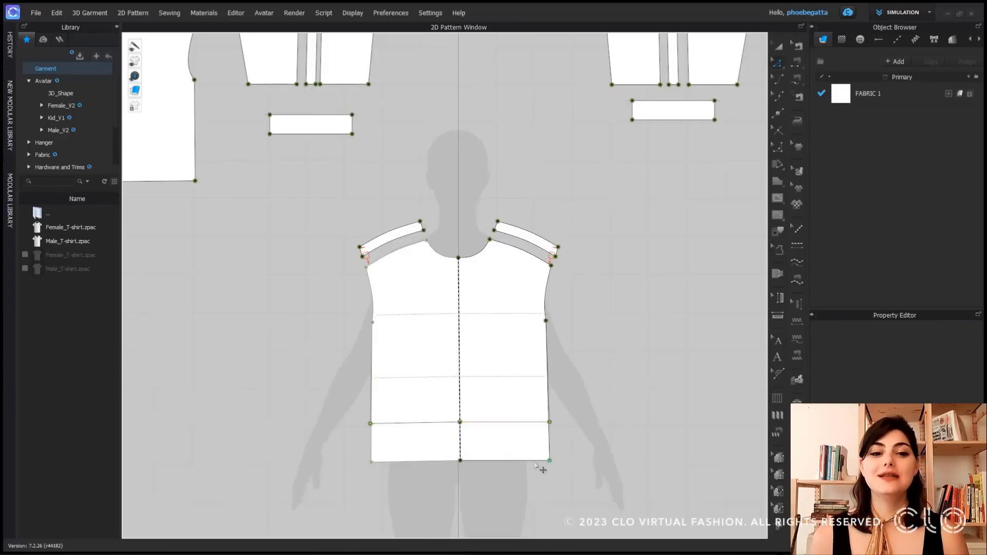
# - Replace the front body's lengthened hem outline with the traced internal line using Replace as Pattern Outline
pyautogui.click(534, 464)
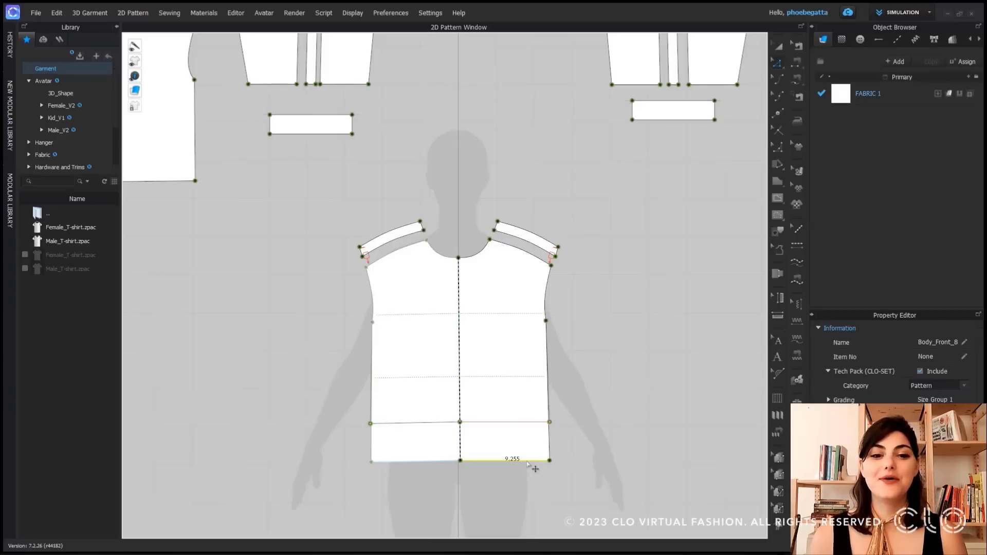
pyautogui.rightClick(528, 423)
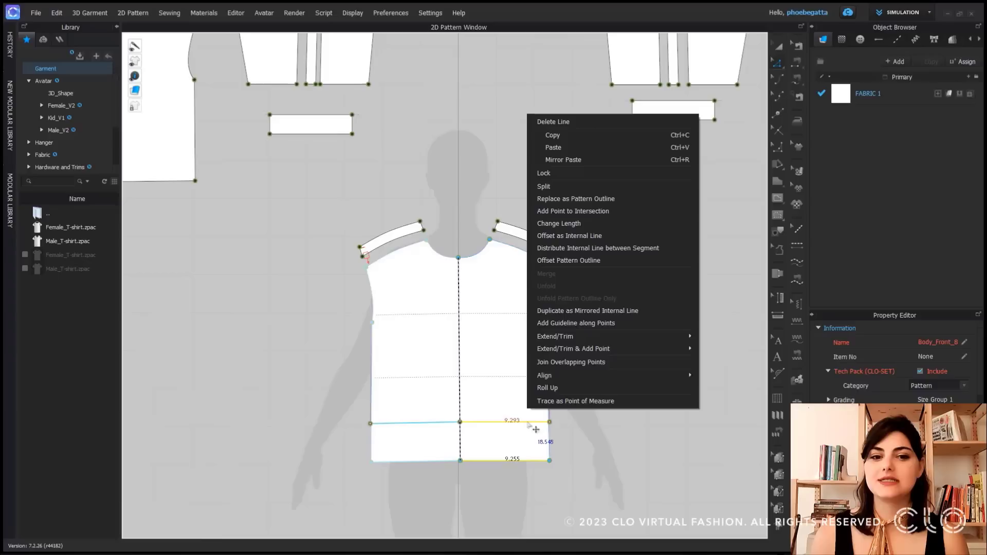
pyautogui.click(612, 198)
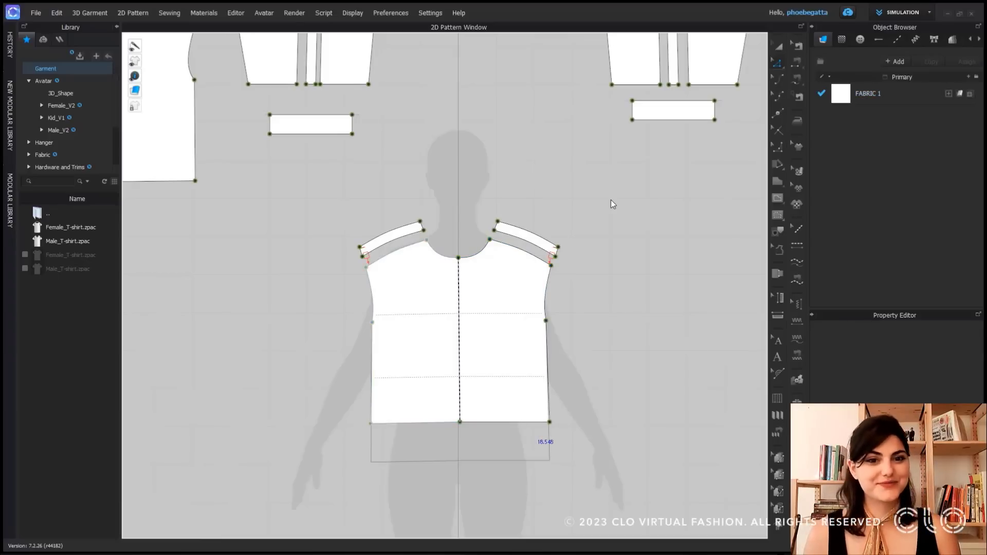
# - Trace the hem and side reference lines extending below the front body piece as internal lines
pyautogui.click(533, 461)
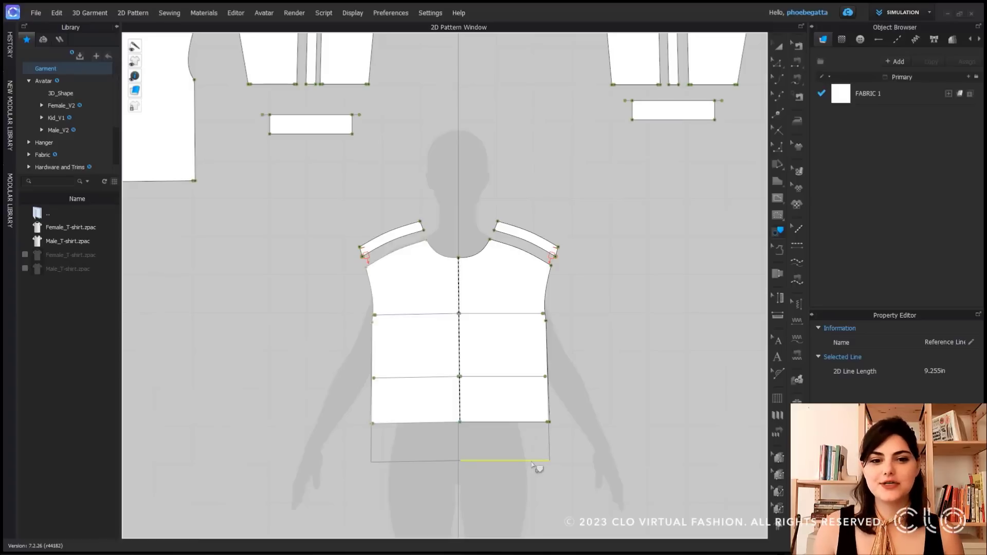
pyautogui.keyDown('shift'); pyautogui.click(549, 451); pyautogui.keyUp('shift')
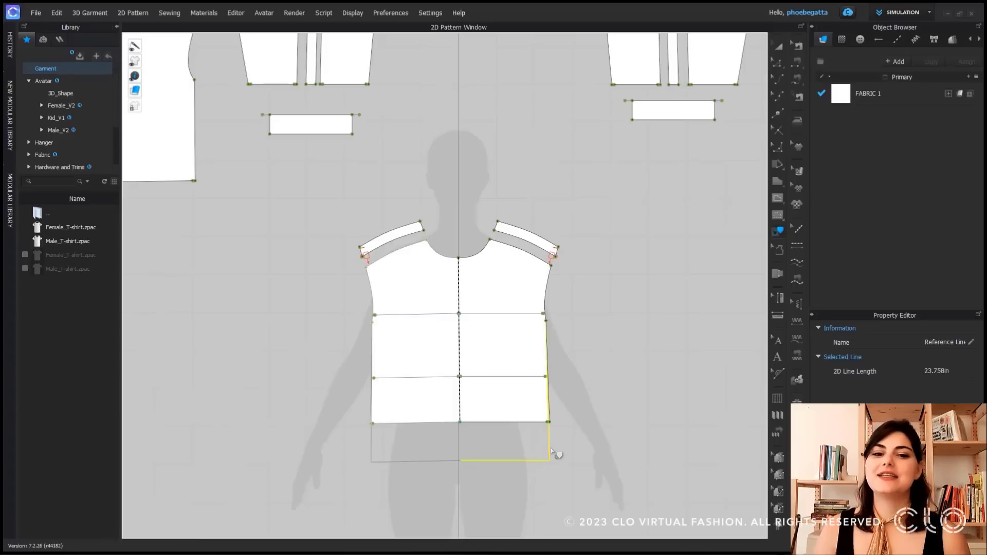
pyautogui.click(606, 422)
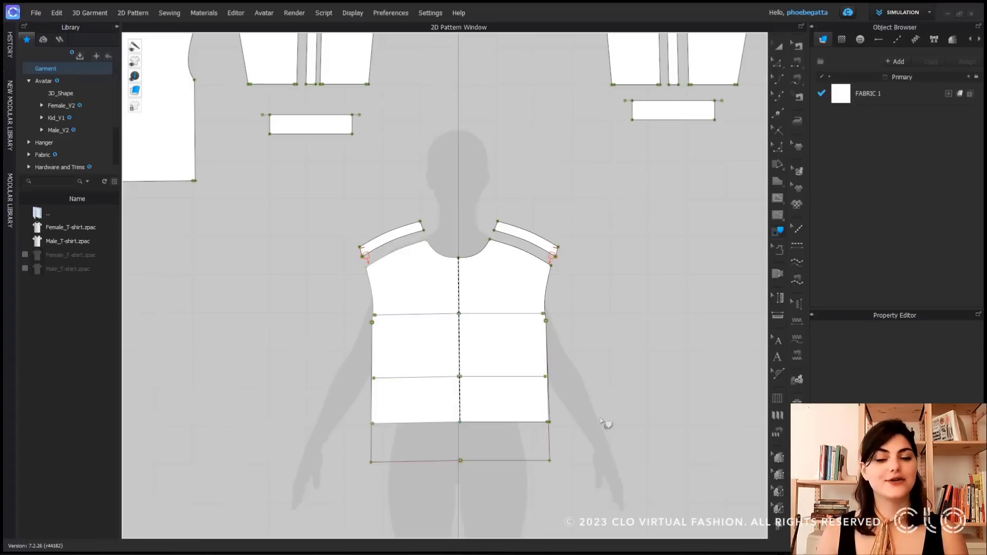
pyautogui.press('z')
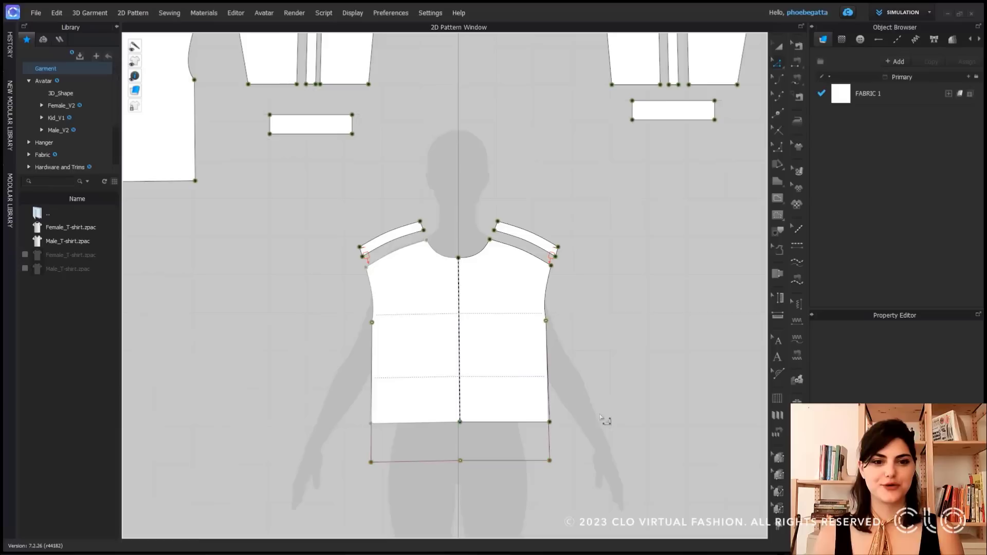
# - Try replacing the front body's hem outline with the traced line below it, and undo the replacement
pyautogui.click(522, 421)
pyautogui.keyDown('shift'); pyautogui.click(532, 461); pyautogui.keyUp('shift')
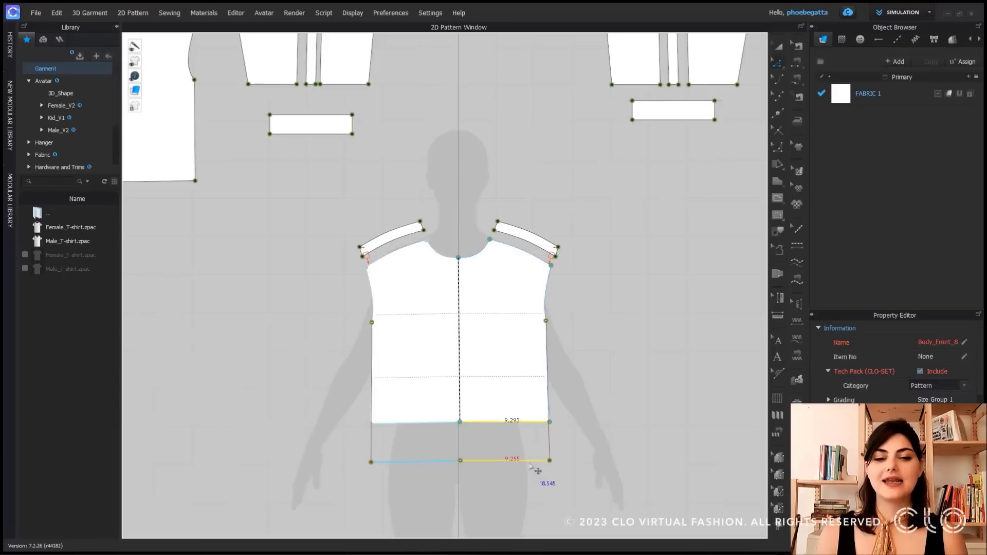
pyautogui.rightClick(530, 464)
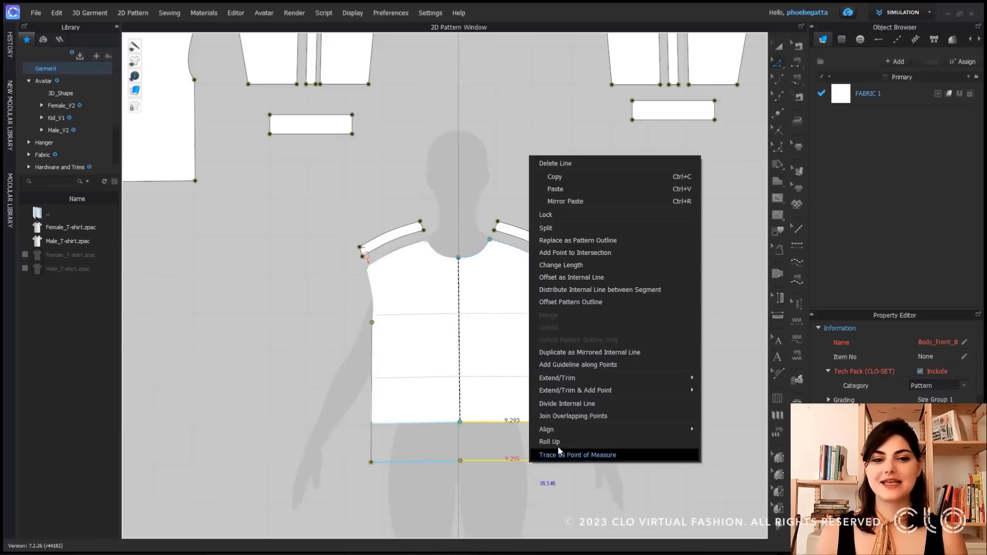
pyautogui.click(619, 242)
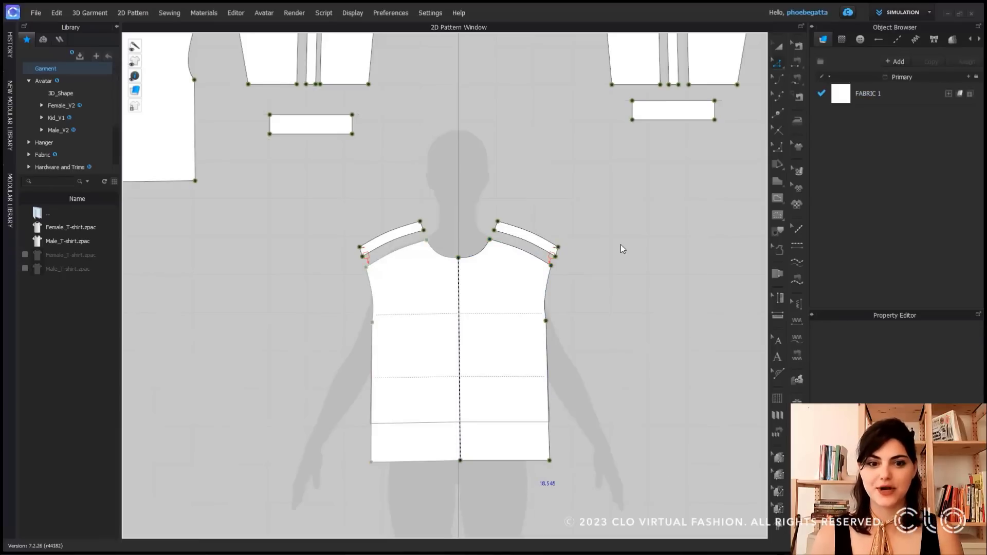
pyautogui.hotkey('ctrl', 'z')
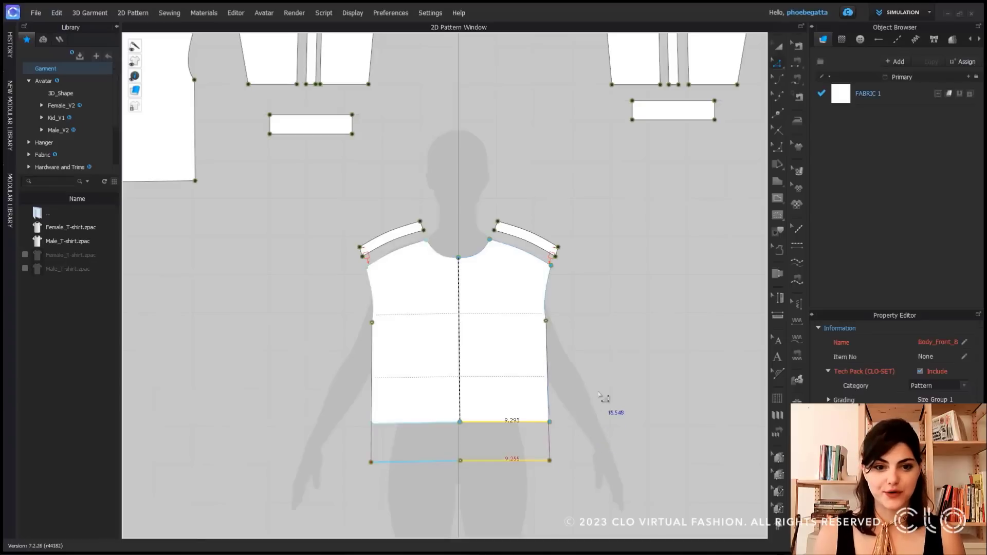
pyautogui.click(601, 396)
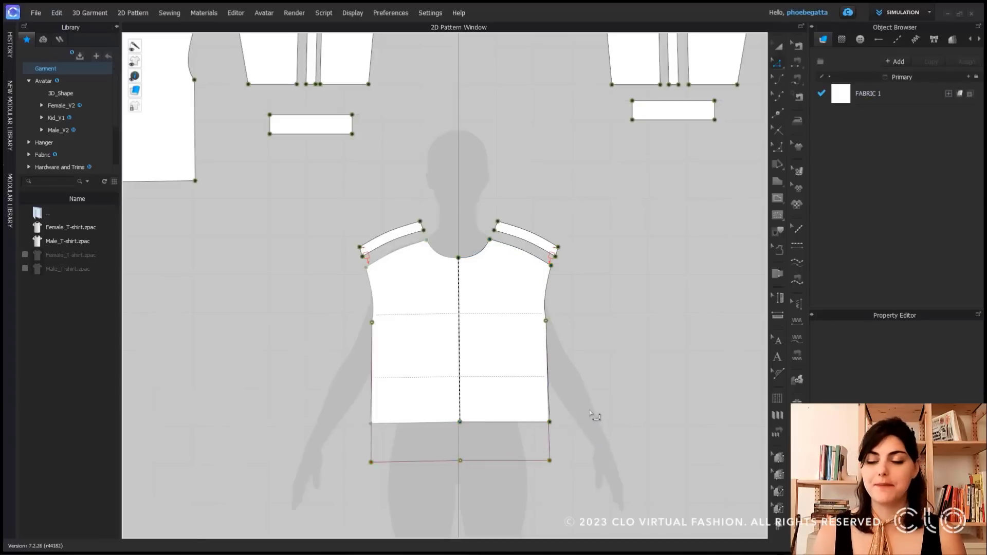
# - Draw a horizontal internal line across the front body from the centre fold to the side seam and split the piece there with Cut & Sew
pyautogui.scroll(-2, 518, 386)
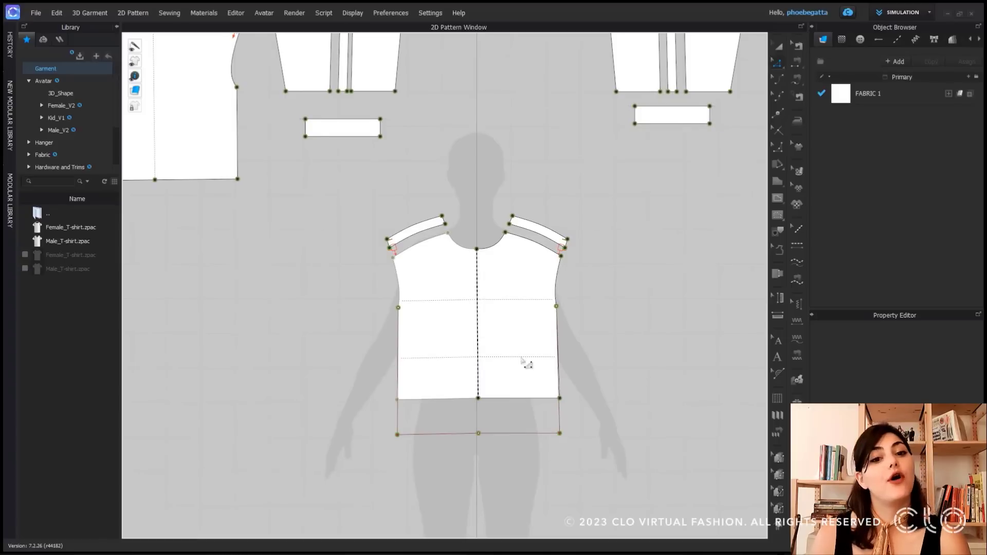
pyautogui.press('g')
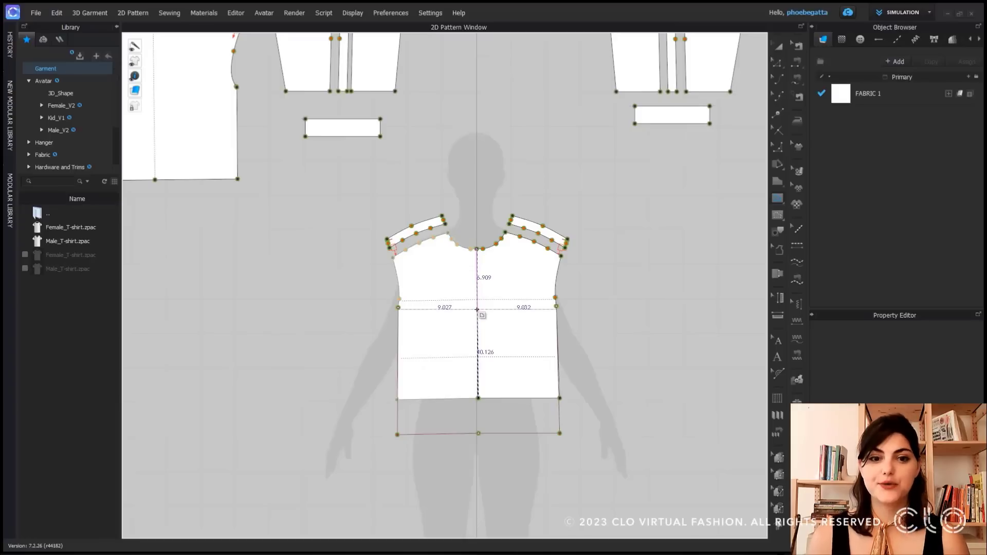
pyautogui.click(477, 309)
pyautogui.doubleClick(556, 307)
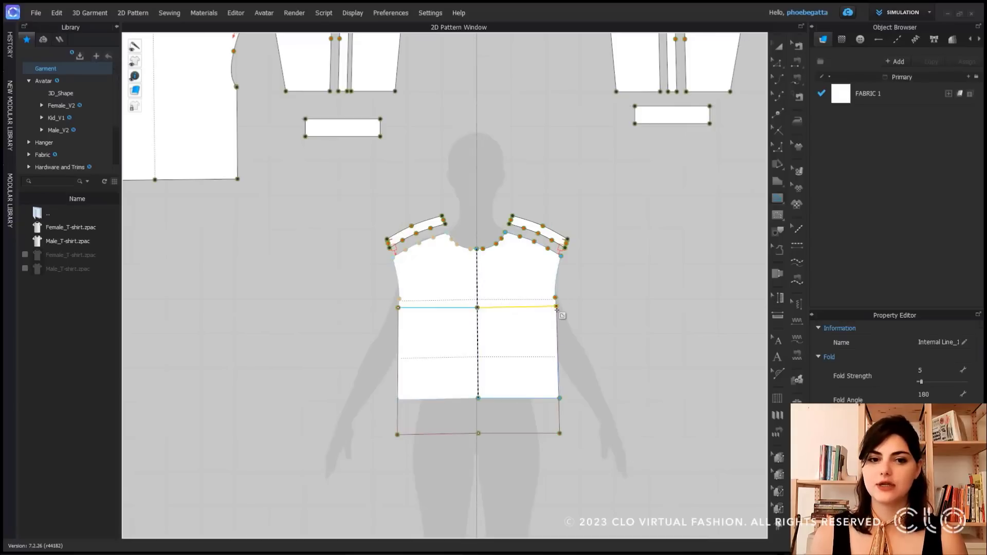
pyautogui.rightClick(518, 307)
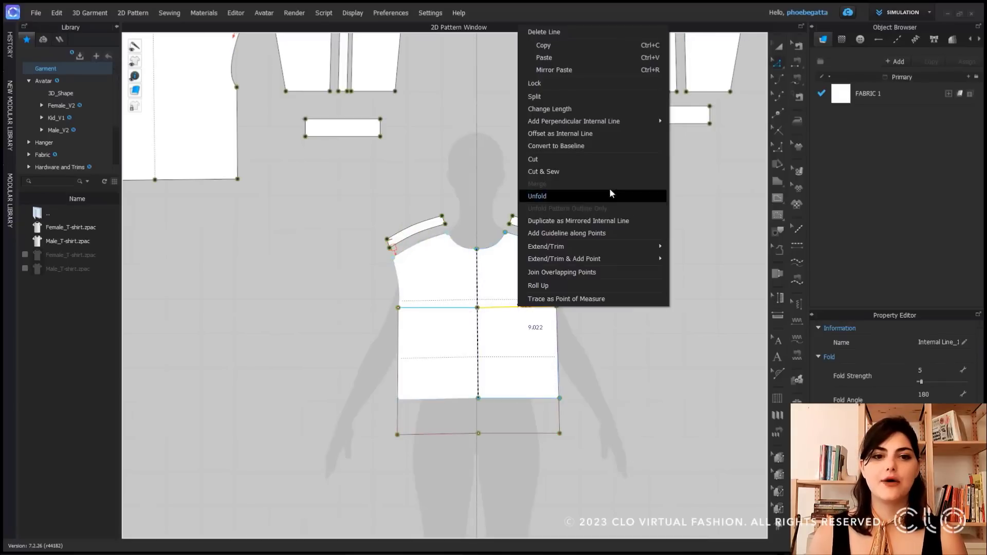
pyautogui.click(596, 171)
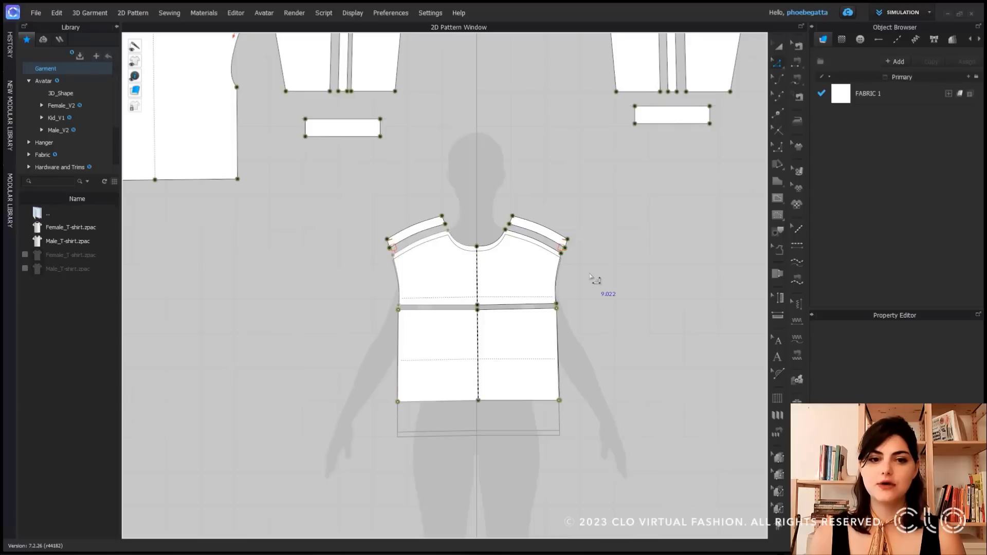
# - Move the cut-off upper front body piece away to the right of the avatar silhouette, beside the lower piece
pyautogui.moveTo(531, 273); pyautogui.dragTo(719, 268)
pyautogui.moveTo(680, 280); pyautogui.dragTo(566, 276, button='middle')
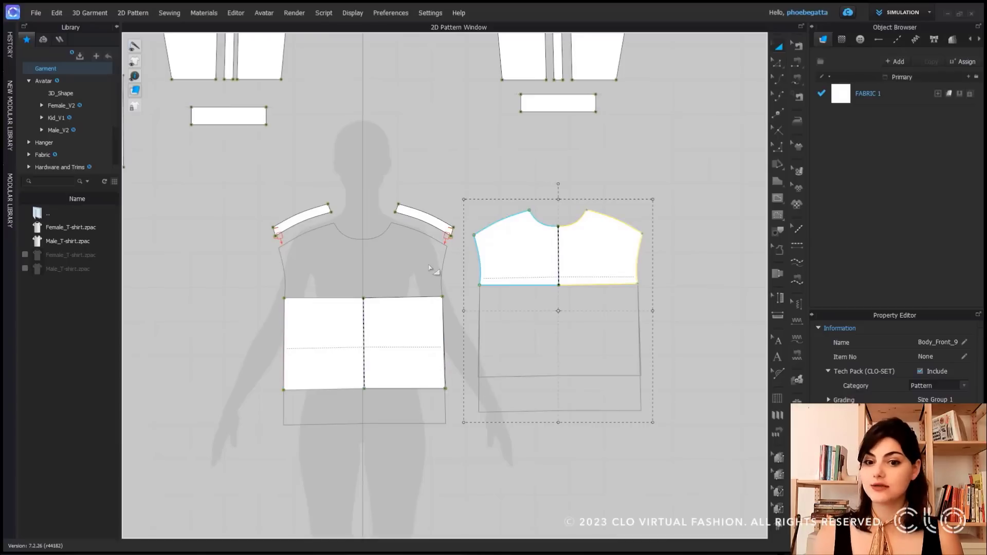
pyautogui.click(513, 183)
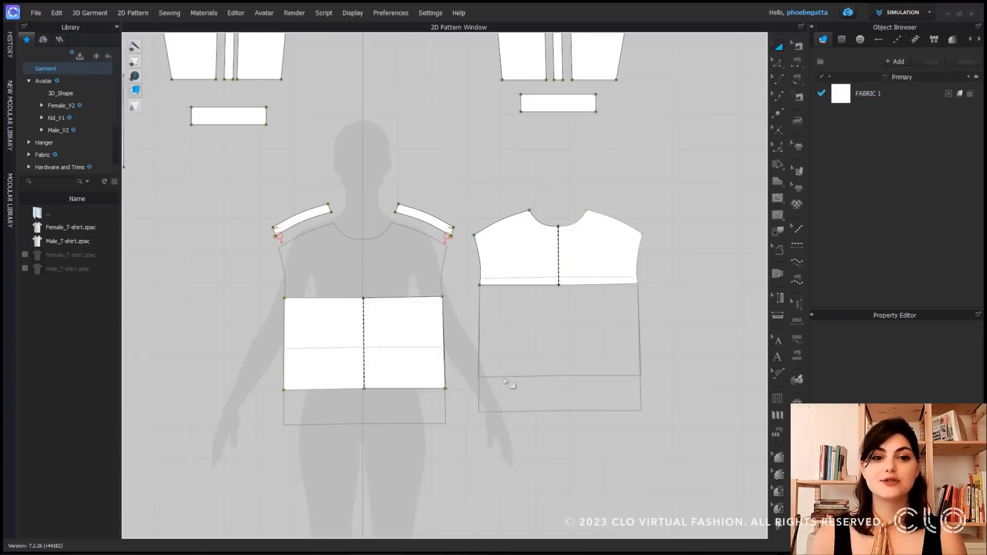
# - Draw a half pocket outline from the lower front piece's centre fold, about 4.9 wide at the top and 6.5 at the bottom
pyautogui.click(442, 371)
pyautogui.moveTo(448, 369); pyautogui.dragTo(488, 360, button='middle')
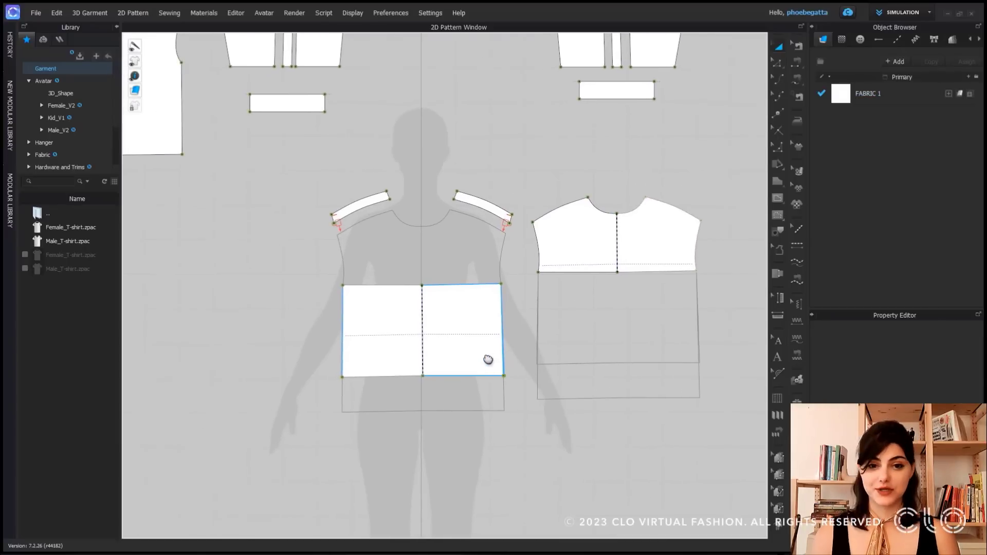
pyautogui.scroll(3, 450, 353)
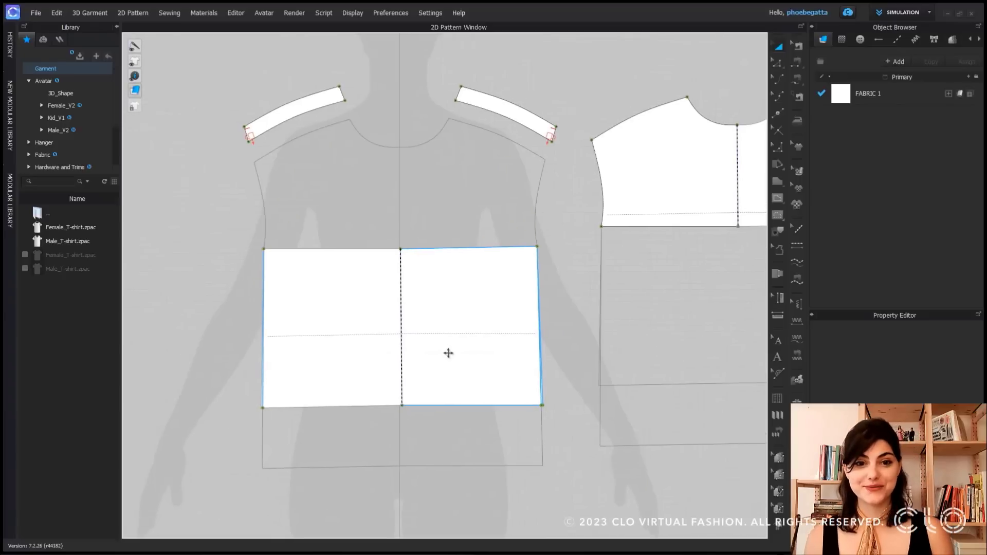
pyautogui.press('g')
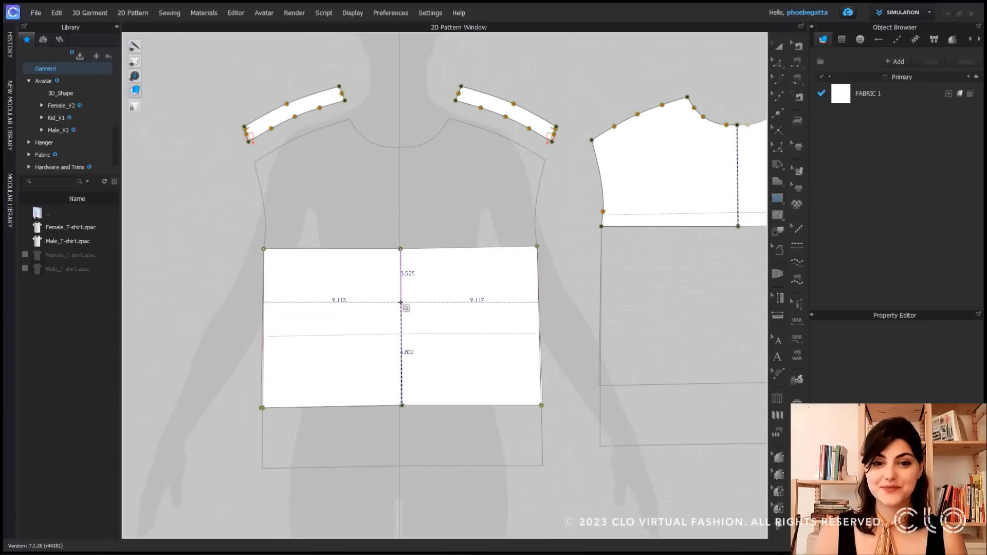
pyautogui.click(400, 303)
pyautogui.click(475, 302)
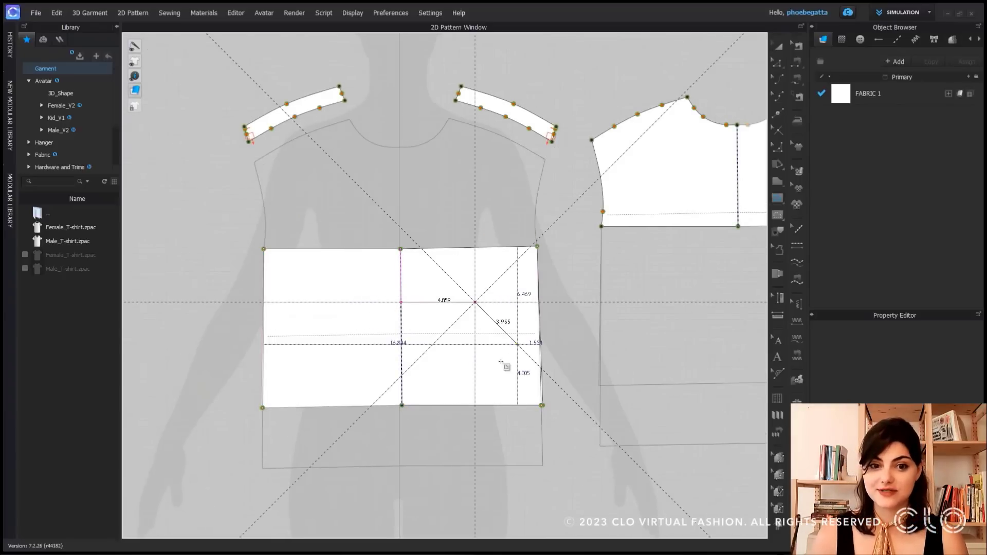
pyautogui.click(499, 364)
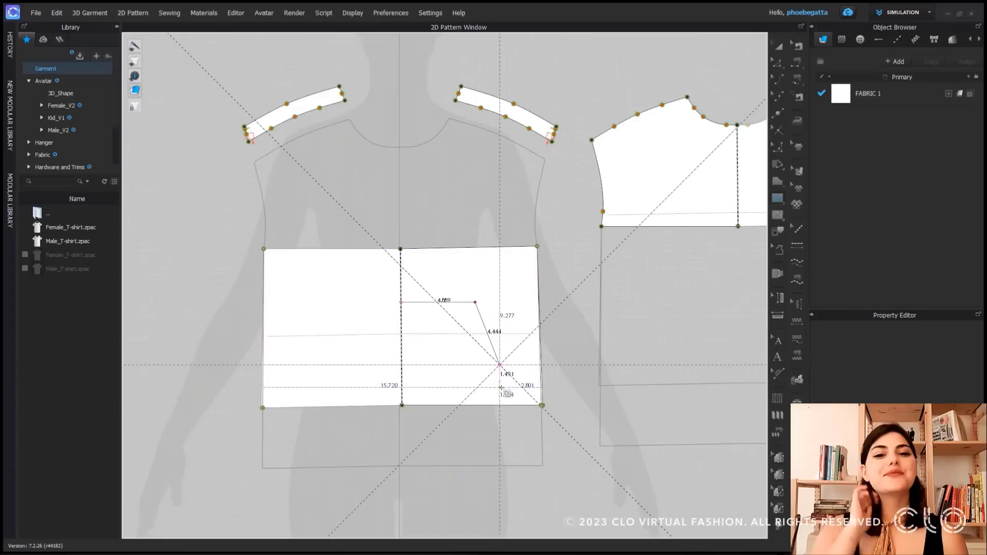
pyautogui.click(499, 388)
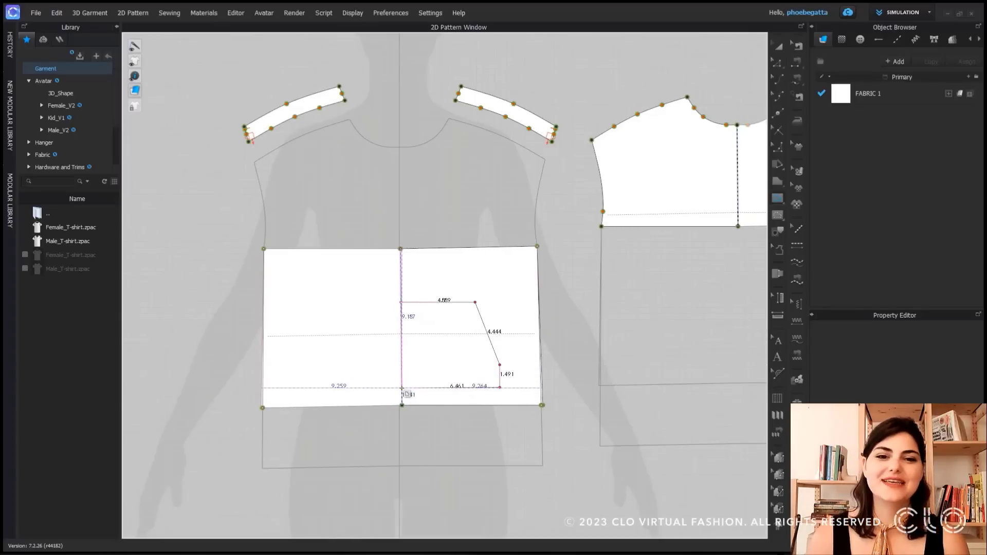
pyautogui.click(402, 388)
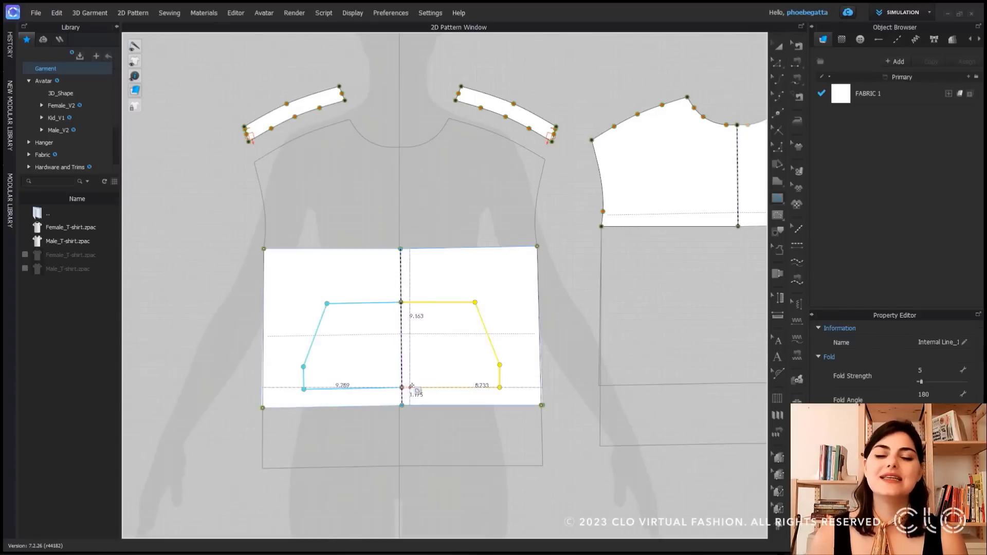
# - Trace the enclosed pocket shape as a separate pattern piece and place it below the front body piece
pyautogui.keyDown('shift'); pyautogui.click(402, 320); pyautogui.keyUp('shift')
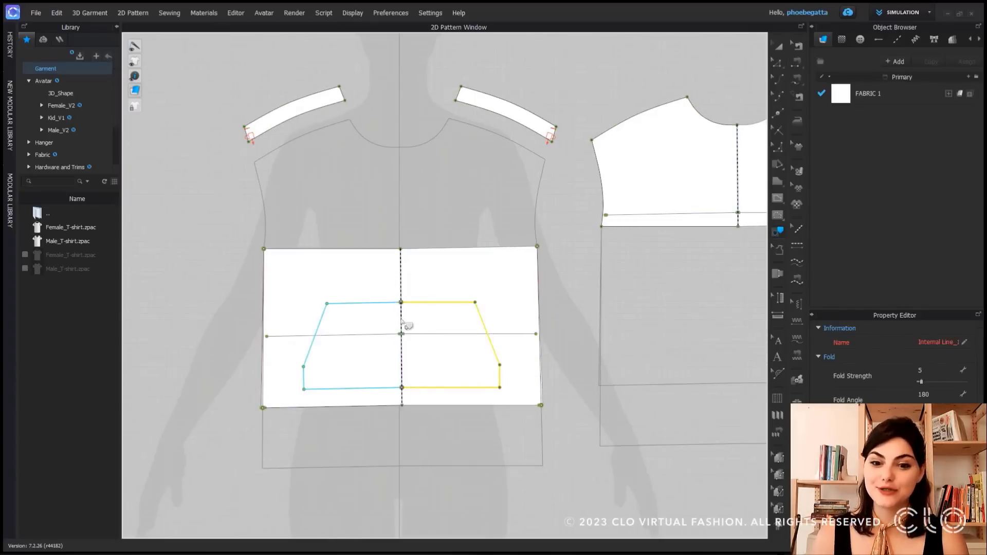
pyautogui.rightClick(404, 321)
pyautogui.click(417, 326)
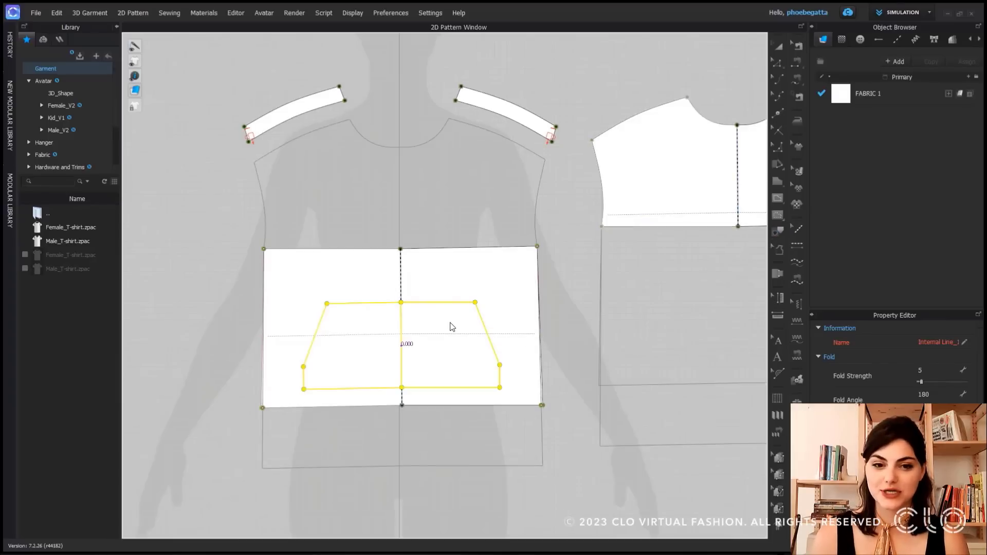
pyautogui.scroll(-2, 451, 329)
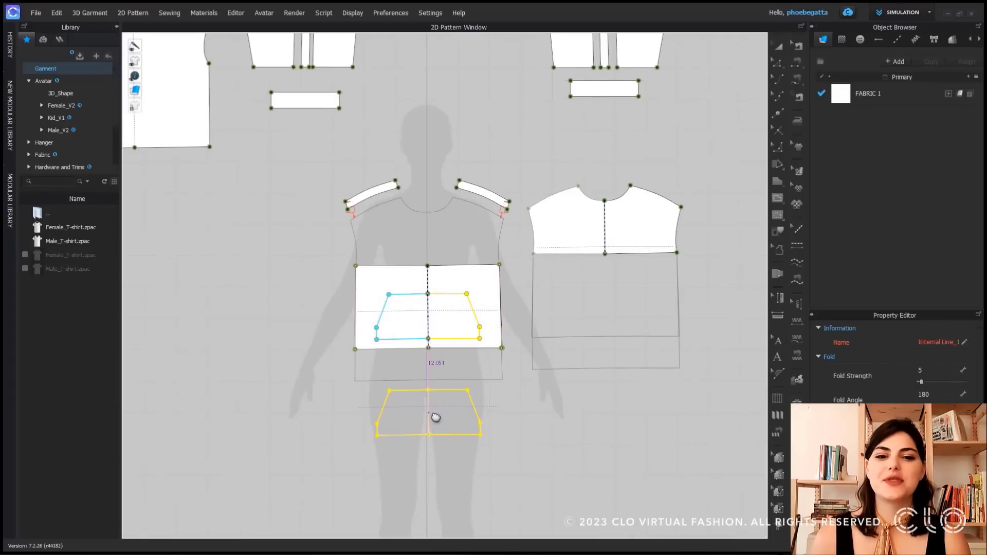
pyautogui.click(452, 427)
pyautogui.click(515, 394)
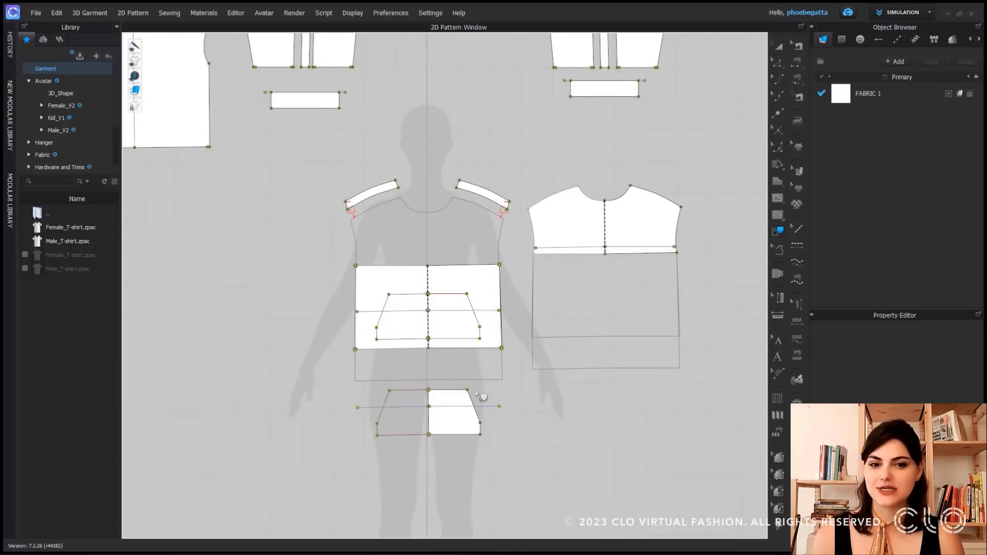
# - Unfold the half pocket piece along its centre line into a full pocket
pyautogui.scroll(3, 459, 399)
pyautogui.moveTo(459, 395); pyautogui.dragTo(470, 387, button='middle')
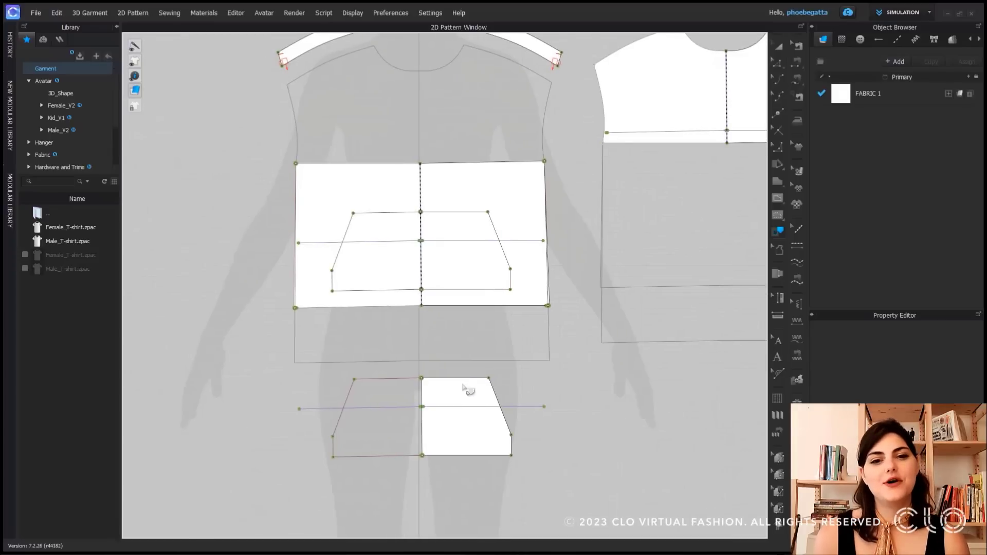
pyautogui.rightClick(422, 399)
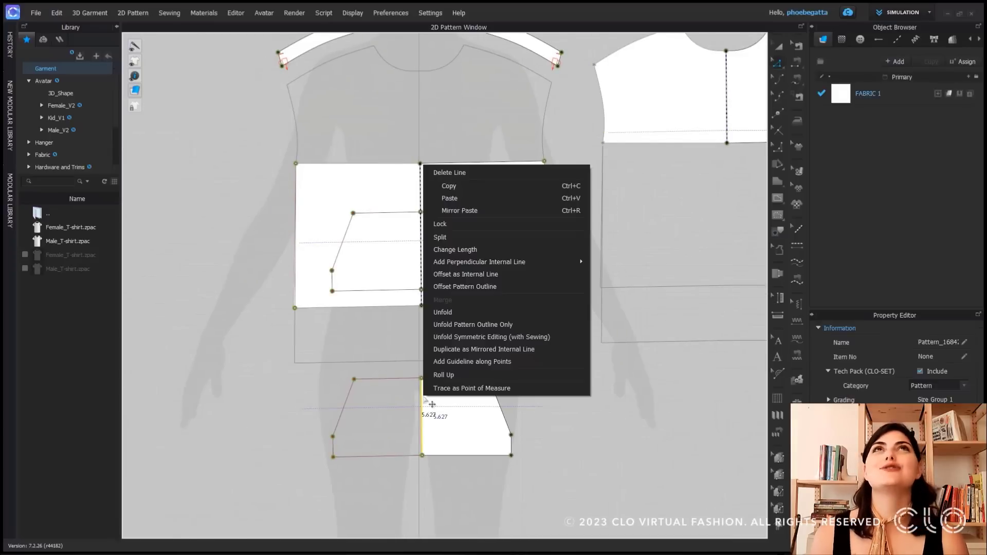
pyautogui.click(498, 315)
pyautogui.scroll(-2, 542, 397)
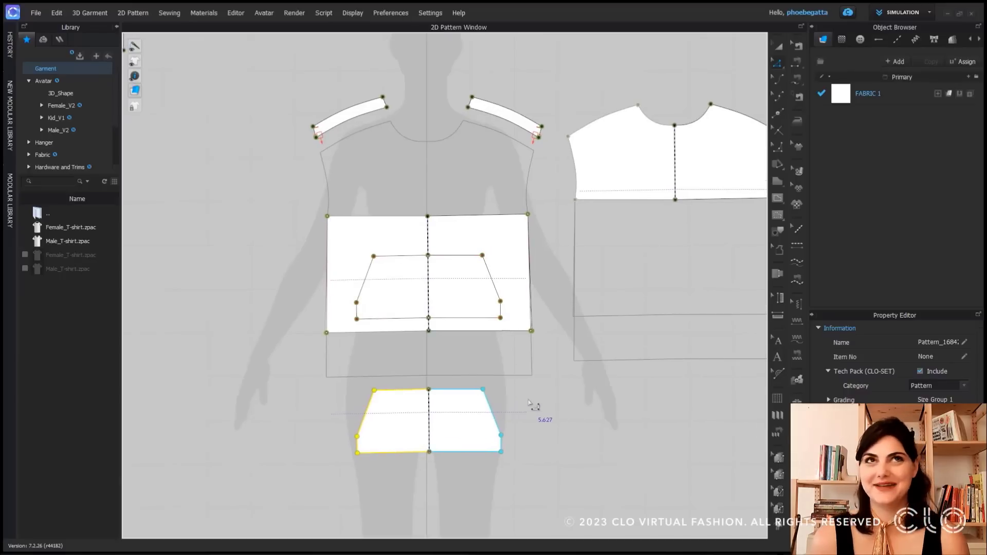
pyautogui.click(529, 403)
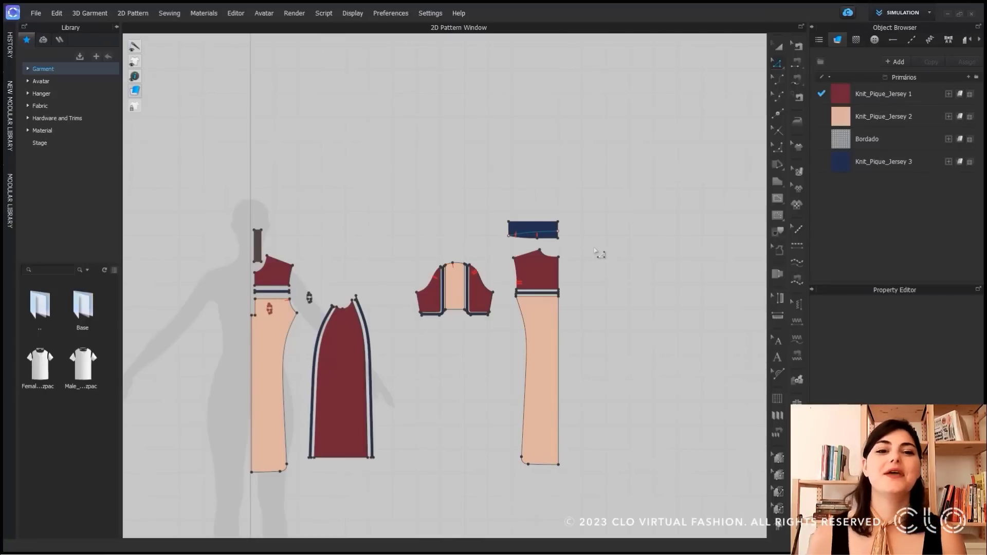
# - Unfold the collar, back yoke, stripe and back body together along their centre lines with Unfold Symmetric Editing (with Sewing)
pyautogui.scroll(5, 597, 250)
pyautogui.click(461, 203)
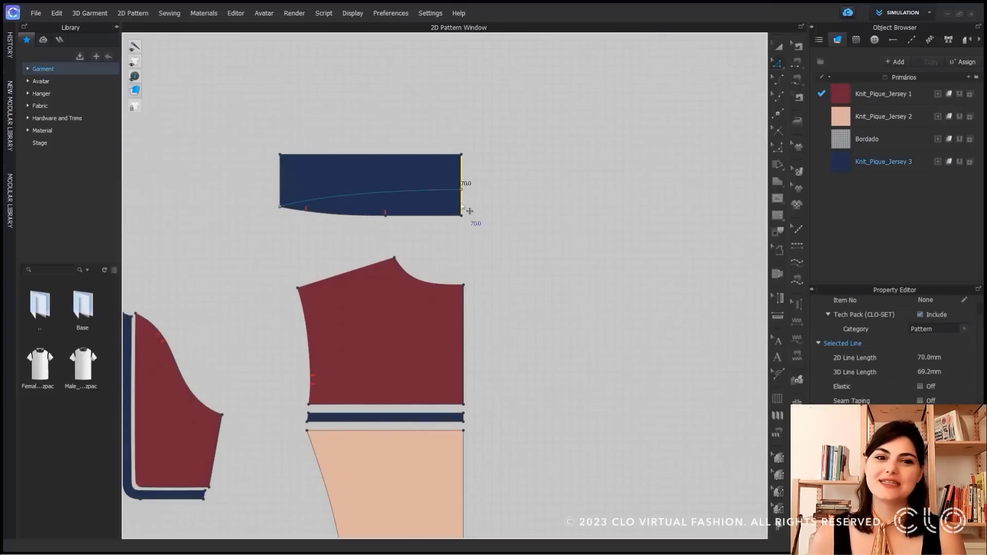
pyautogui.keyDown('shift'); pyautogui.click(464, 337); pyautogui.keyUp('shift')
pyautogui.keyDown('shift'); pyautogui.click(463, 418); pyautogui.keyUp('shift')
pyautogui.keyDown('shift'); pyautogui.click(466, 453); pyautogui.keyUp('shift')
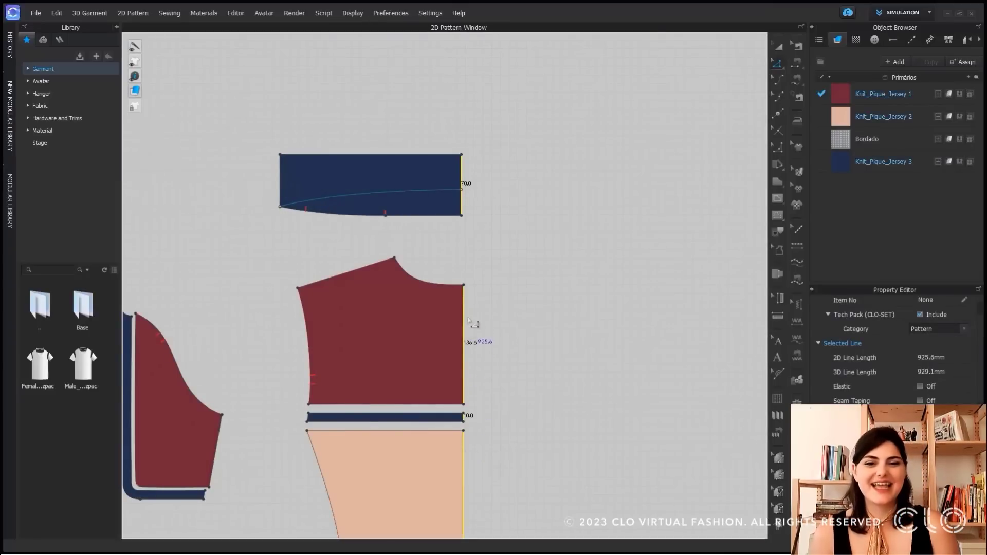
pyautogui.rightClick(465, 306)
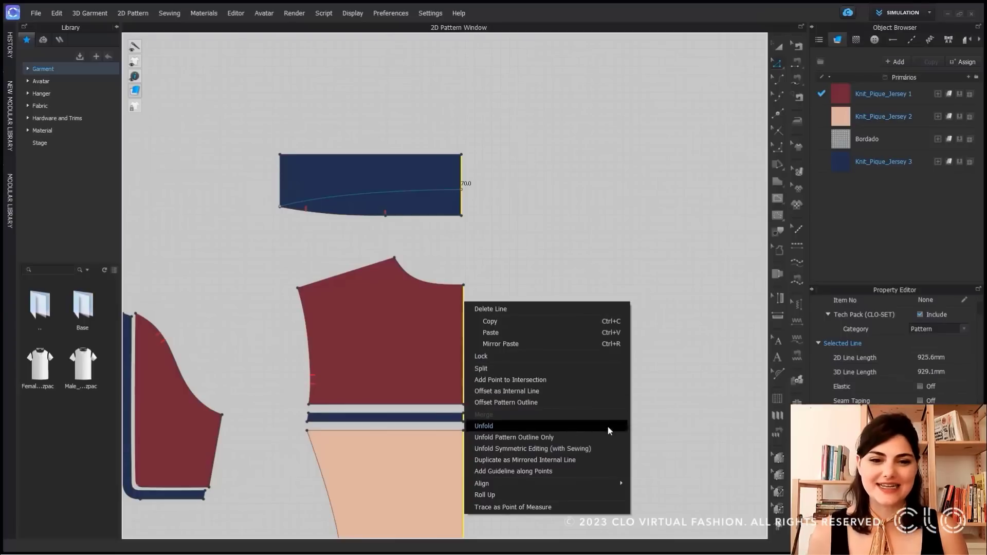
pyautogui.click(606, 449)
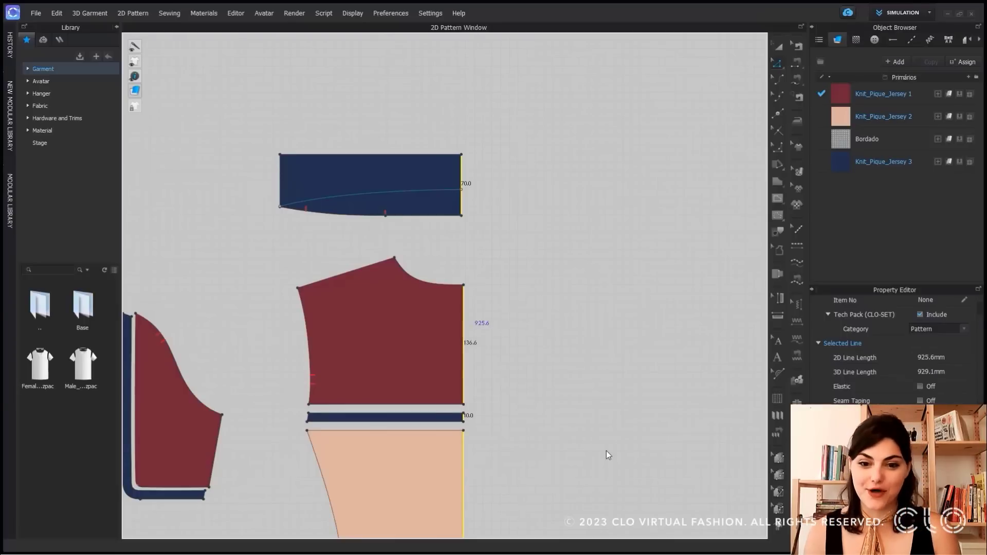
pyautogui.scroll(-5, 607, 453)
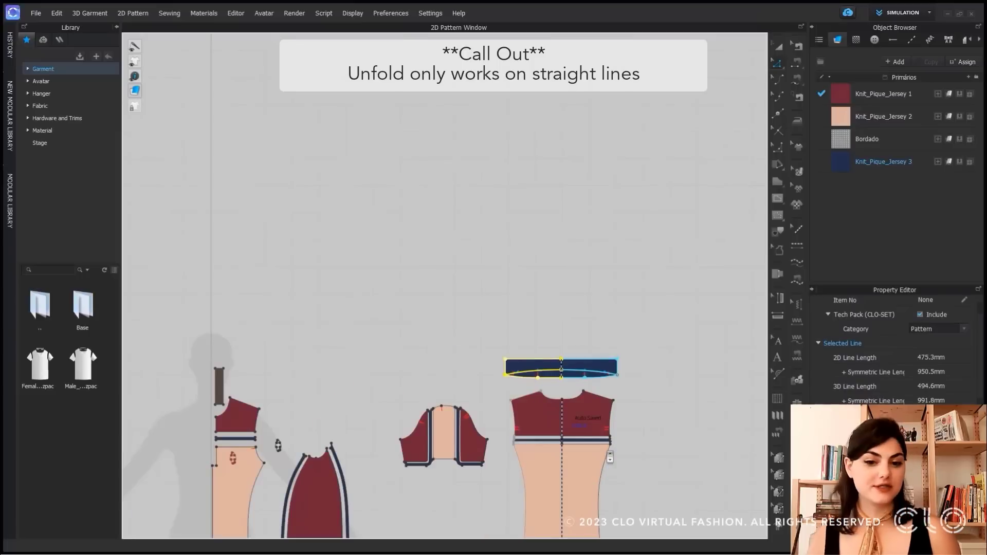
pyautogui.click(705, 290)
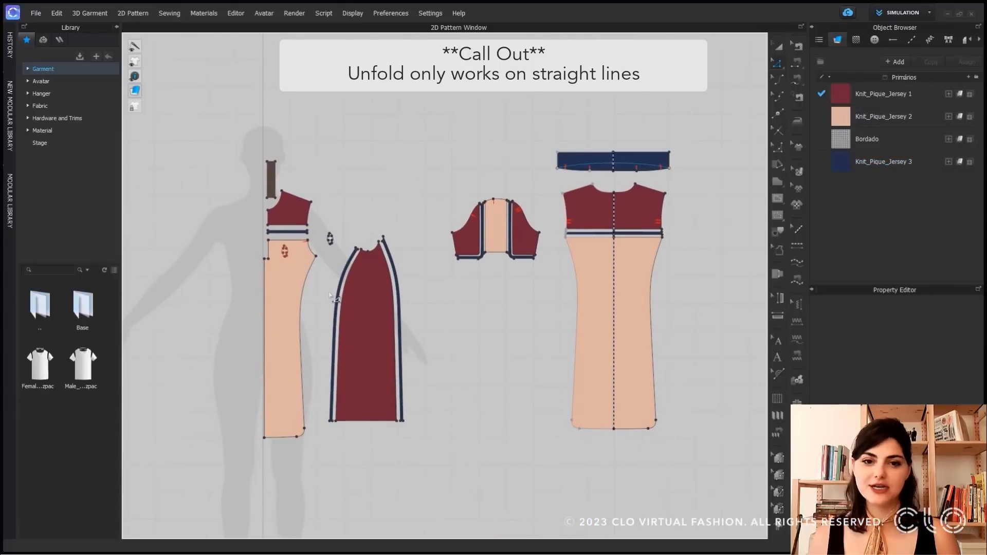
# - Try Unfold Symmetric Editing (with Sewing) on the front body's centre line, and undo it
pyautogui.moveTo(334, 308); pyautogui.dragTo(460, 300, button='middle')
pyautogui.scroll(5, 438, 266)
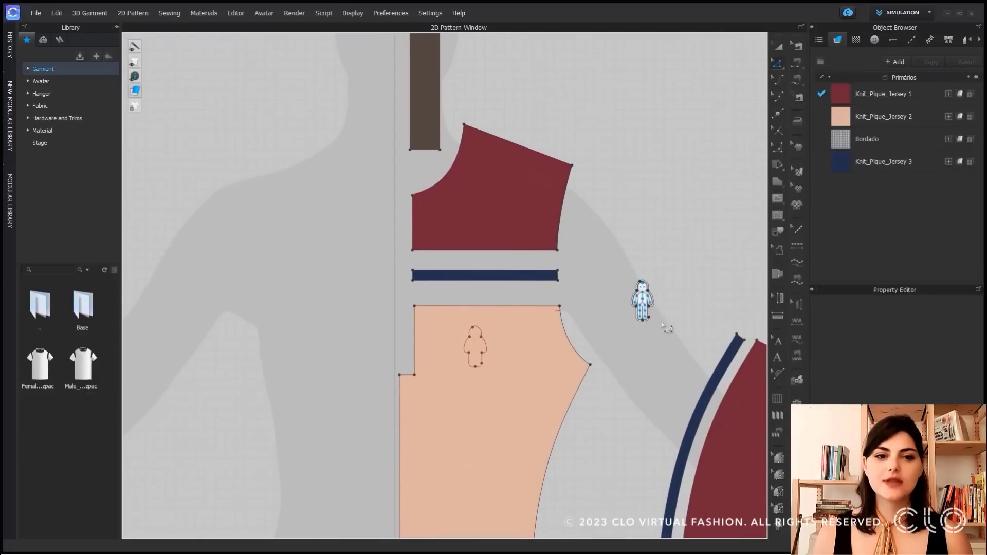
pyautogui.click(401, 383)
pyautogui.rightClick(400, 383)
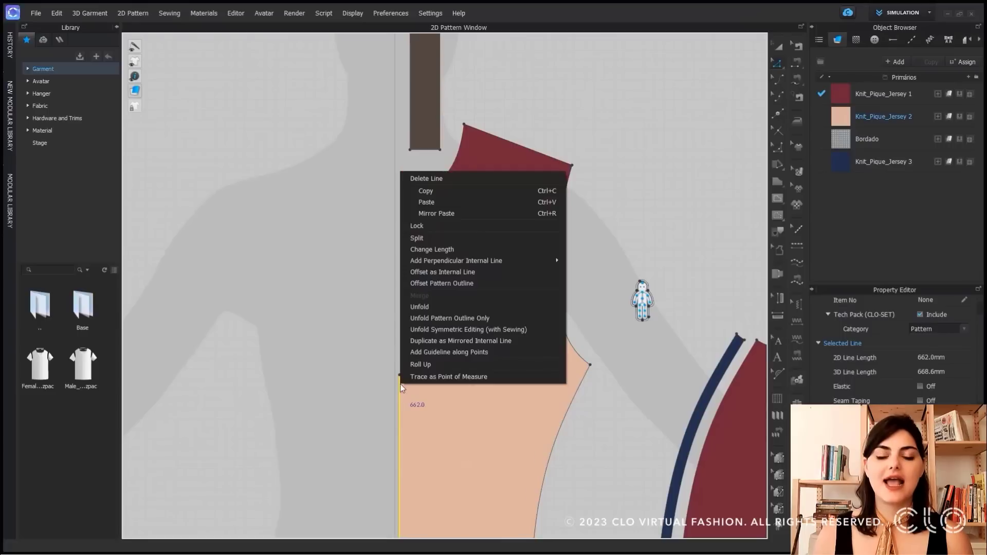
pyautogui.click(464, 329)
pyautogui.click(366, 284)
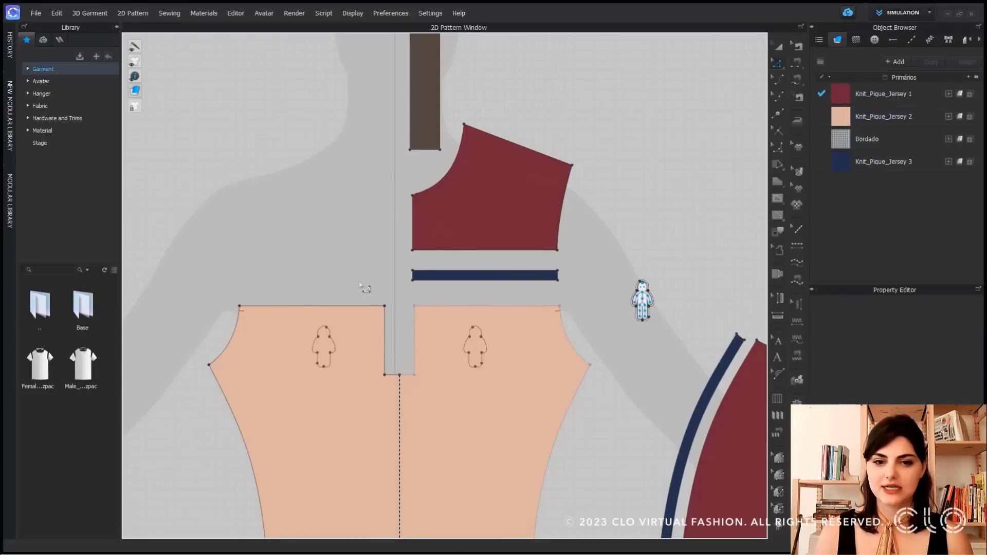
pyautogui.click(426, 510)
pyautogui.hotkey('ctrl', 'z')
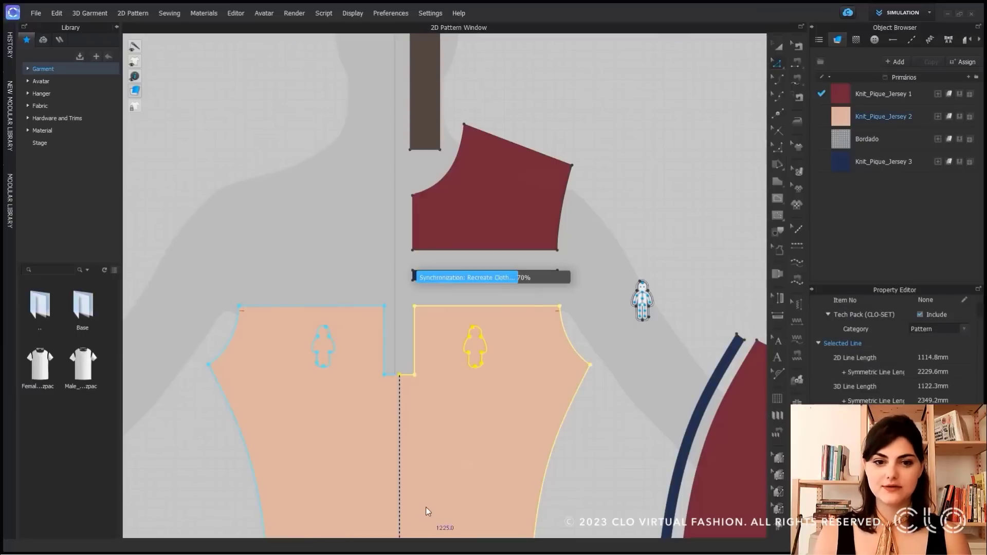
# - Unfold the front body along its centre line with Unfold Pattern Outline Only
pyautogui.click(365, 466)
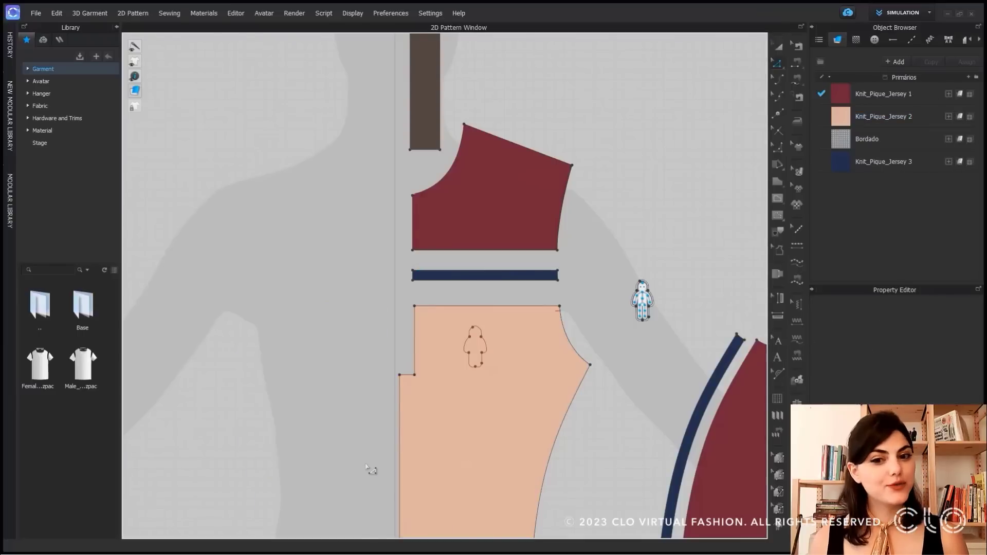
pyautogui.rightClick(398, 426)
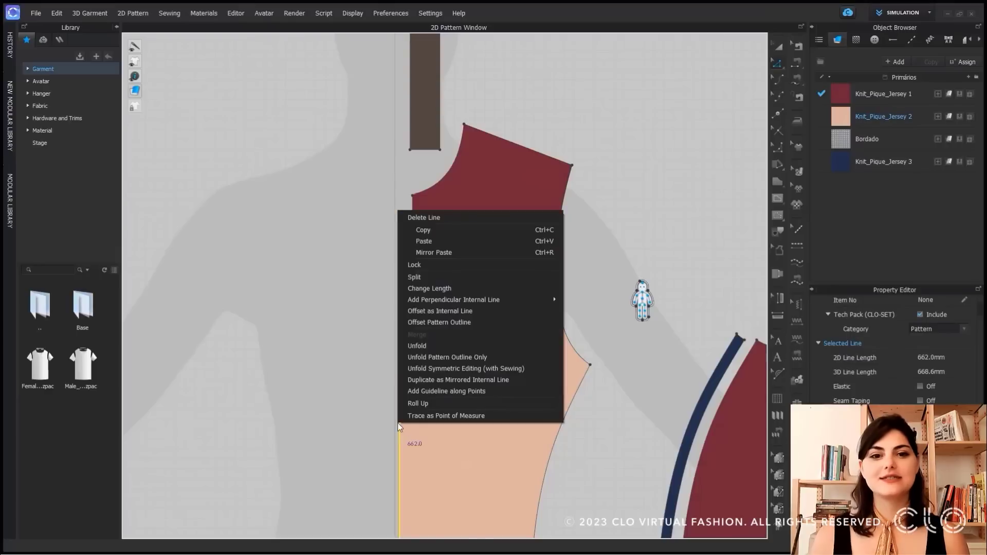
pyautogui.click(515, 357)
pyautogui.press('Escape')
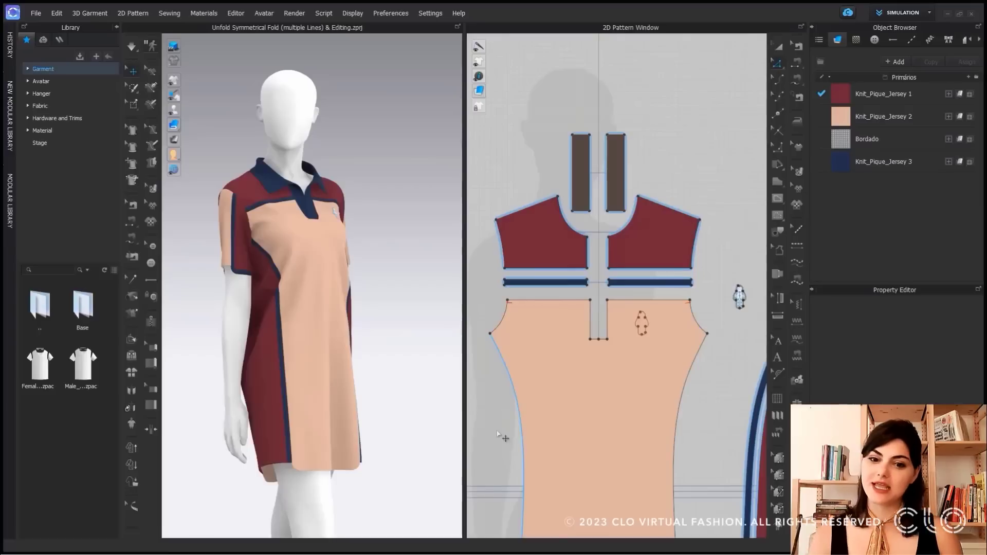
# - Move the underarm point on one side of the unfolded front body slightly outward and downward, and deselect it
pyautogui.moveTo(412, 392)
pyautogui.mouseDown(button='right')
pyautogui.moveTo(346, 390)
pyautogui.moveTo(420, 394)
pyautogui.mouseUp(button='right')
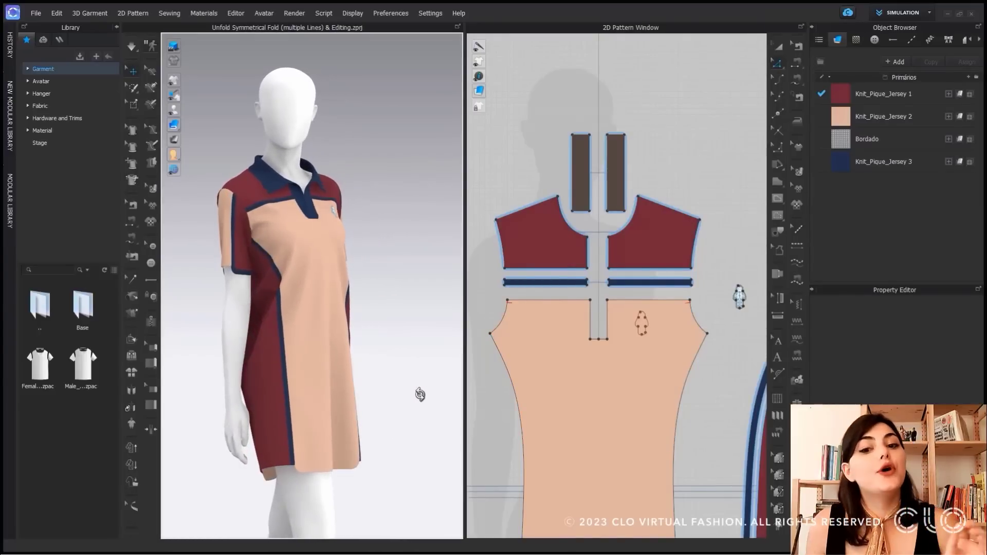
pyautogui.click(709, 335)
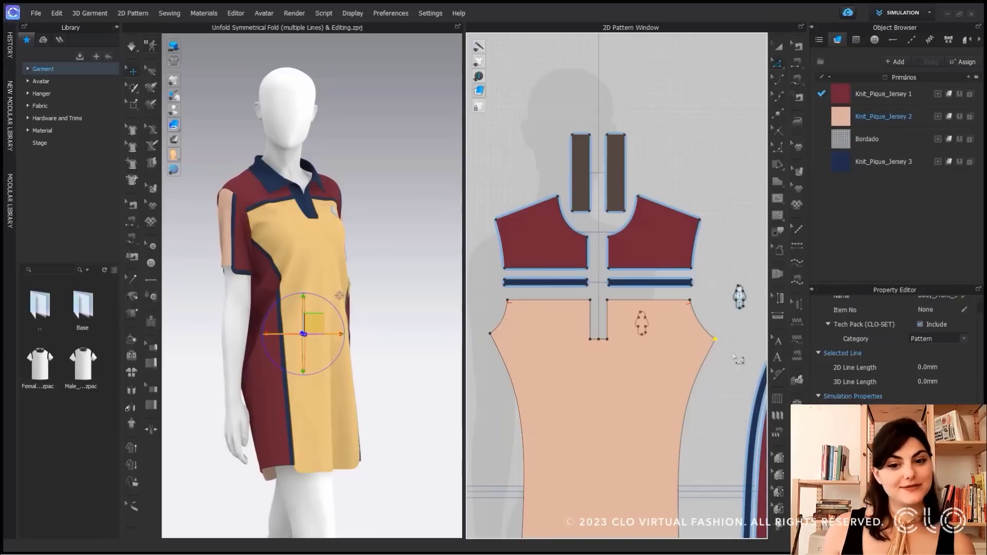
pyautogui.click(734, 356)
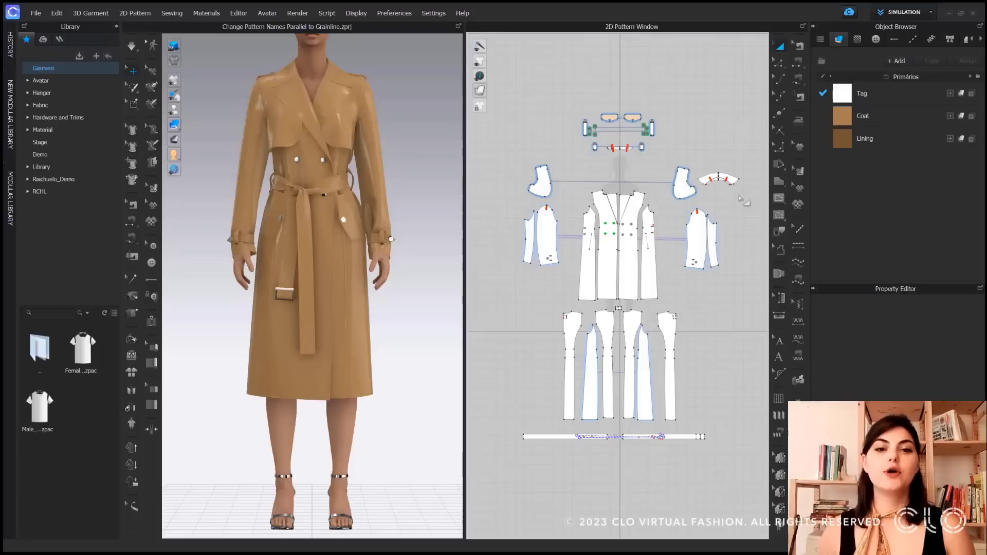
# - Show the pattern names and grainlines on the coat's 2D patterns
pyautogui.scroll(5, 740, 199)
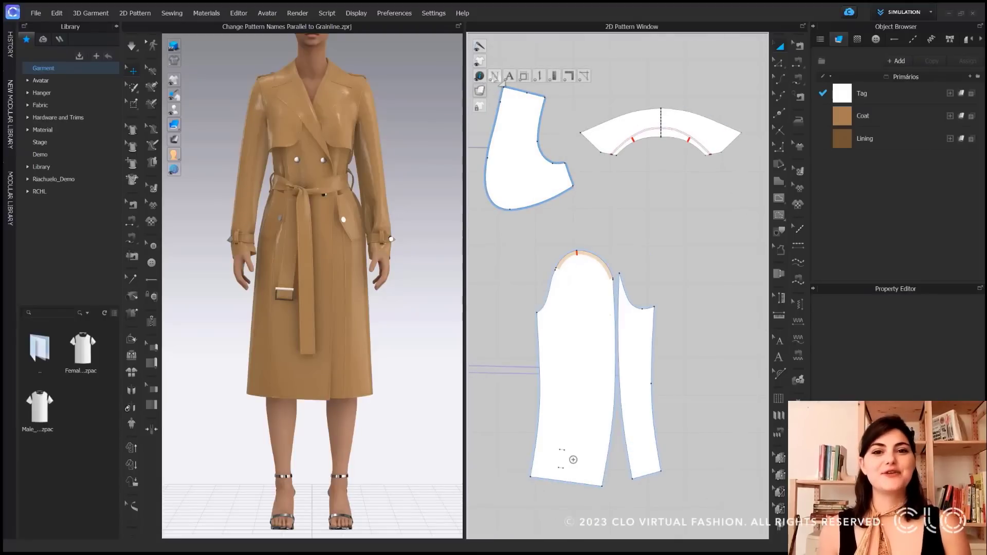
pyautogui.click(493, 76)
pyautogui.click(540, 78)
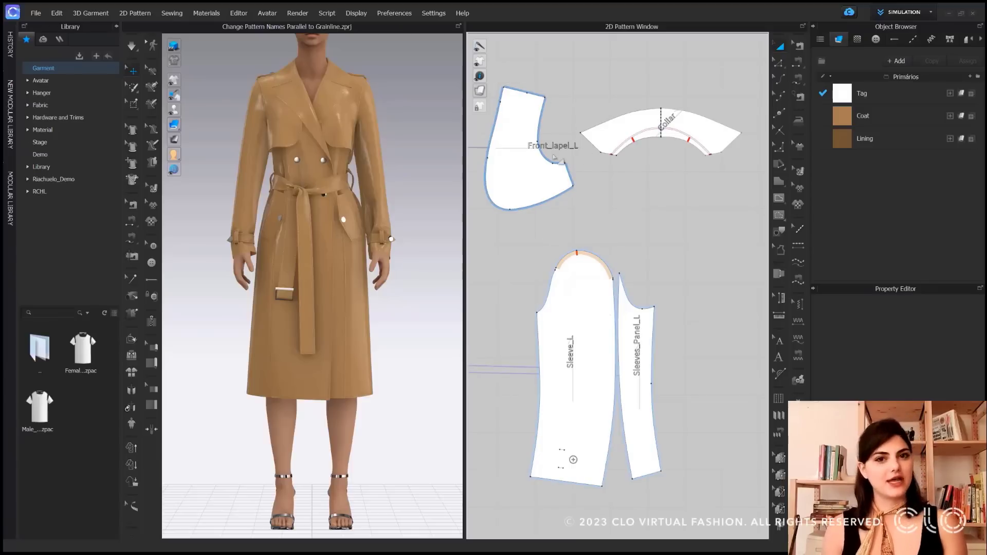
pyautogui.moveTo(479, 76)
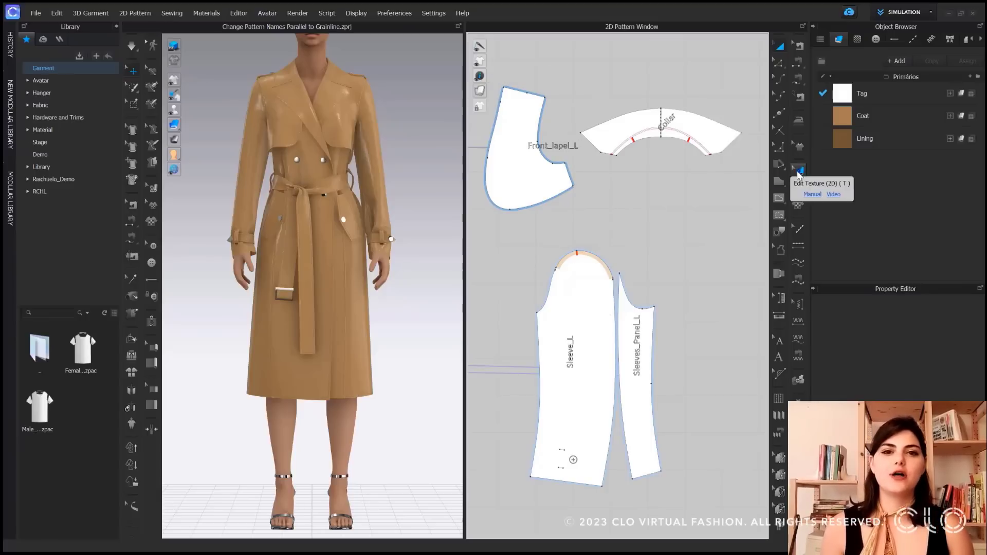
# - With Edit Texture (2D), move the grainline of the Sleeve_L pattern up toward the sleeve cap
pyautogui.click(799, 173)
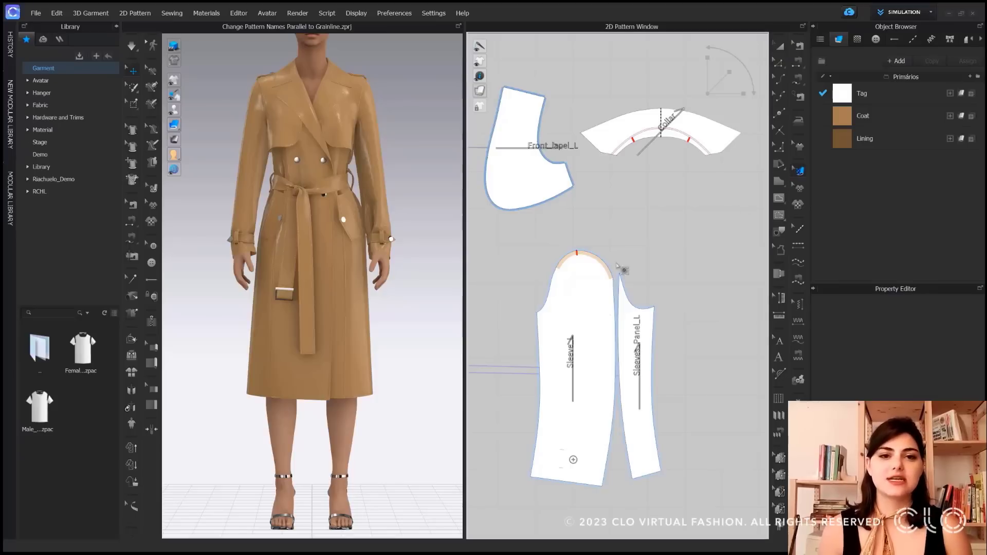
pyautogui.click(579, 292)
pyautogui.moveTo(577, 273); pyautogui.dragTo(565, 300)
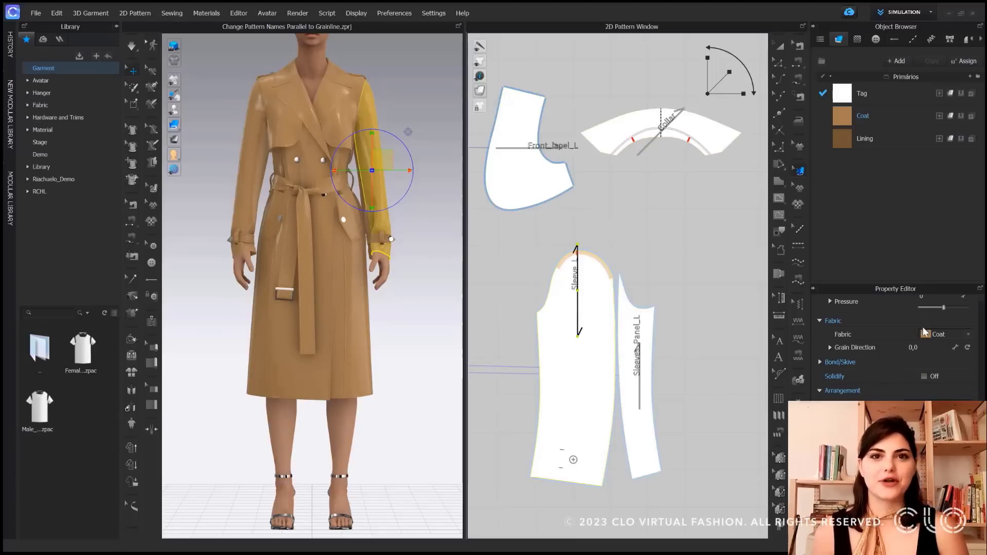
# - Set the grain direction of the Sleeve_L pattern to 90
pyautogui.click(923, 348)
pyautogui.write('90')
pyautogui.press('Return')
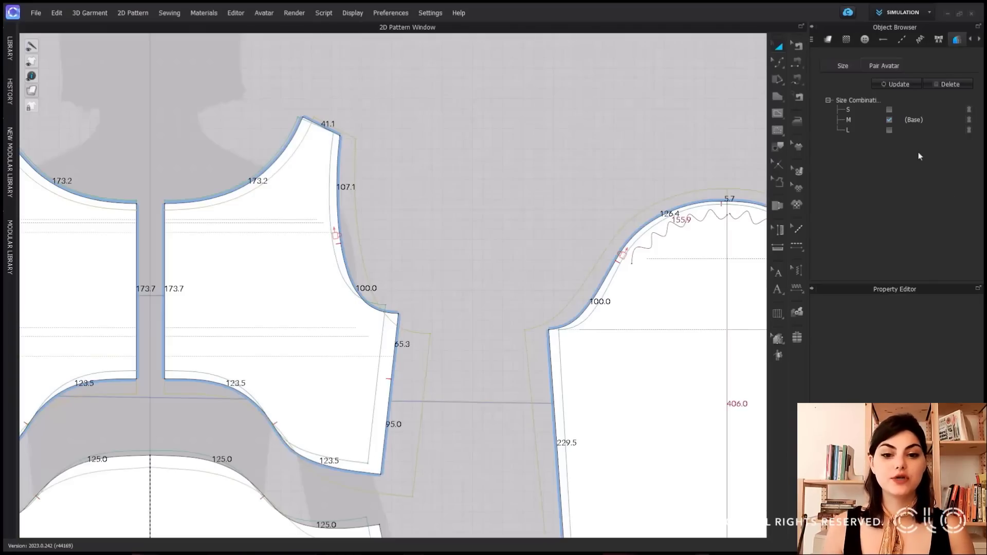
# - Switch the graded garment to sizes S, L and M to compare the notch positions on the armhole and sleeve
pyautogui.click(889, 110)
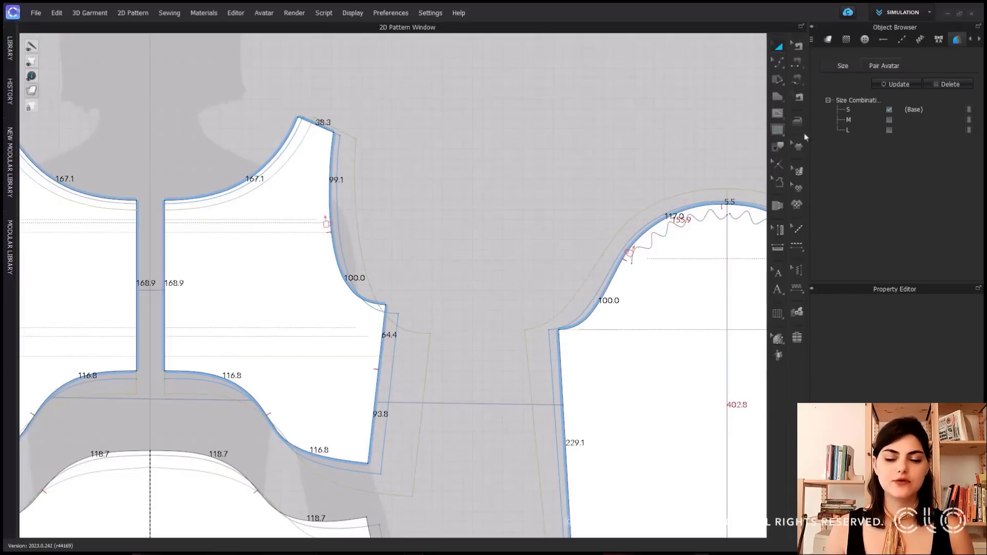
pyautogui.click(889, 131)
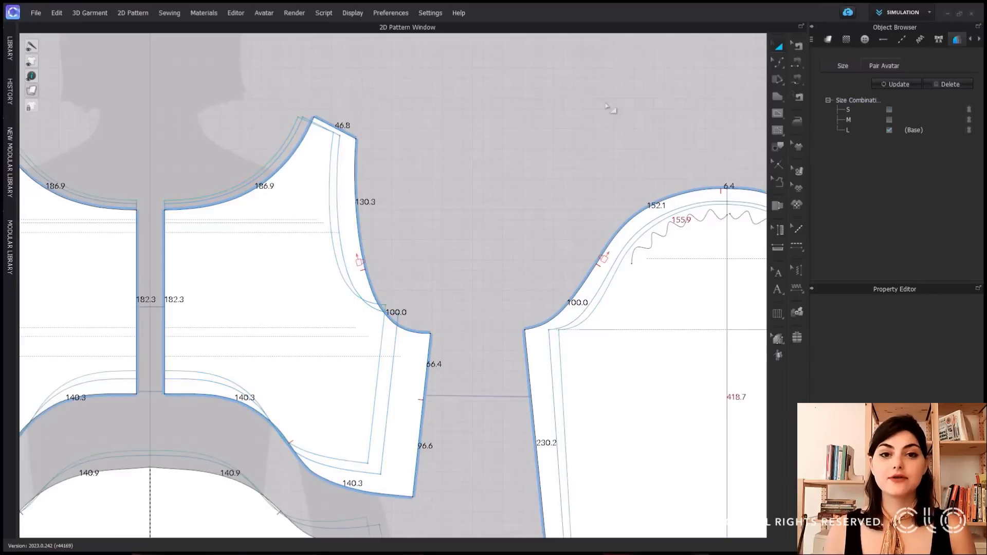
pyautogui.click(889, 121)
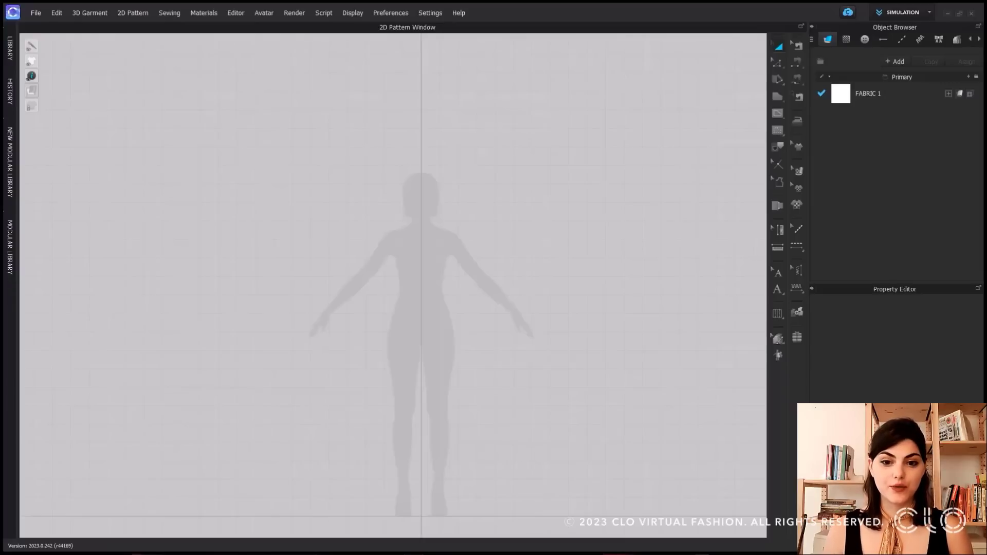
# - Import the DXF pattern file with cutting and sewing lines swapped, notches included and Notch Position set to Fixed
pyautogui.moveTo(986, 319); pyautogui.dragTo(514, 295)
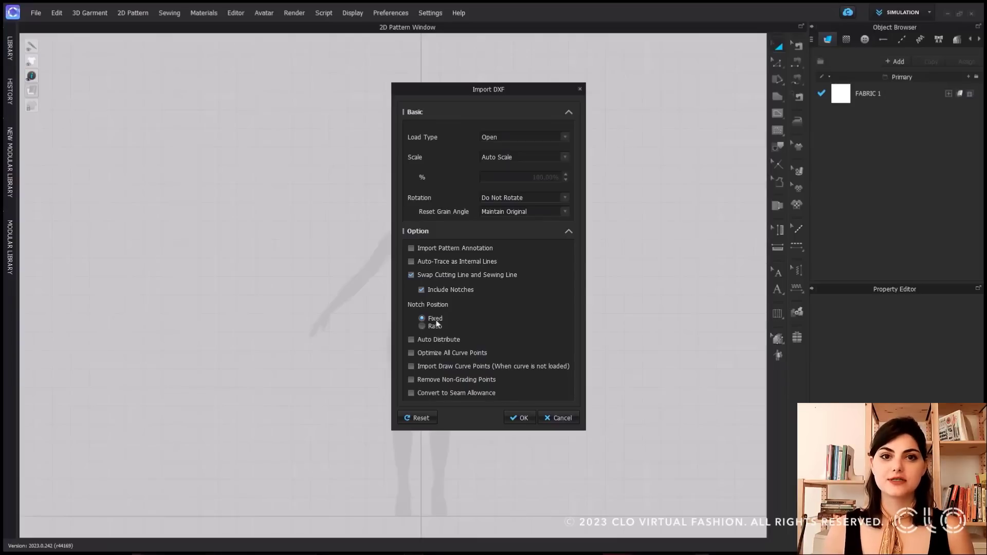
pyautogui.click(524, 418)
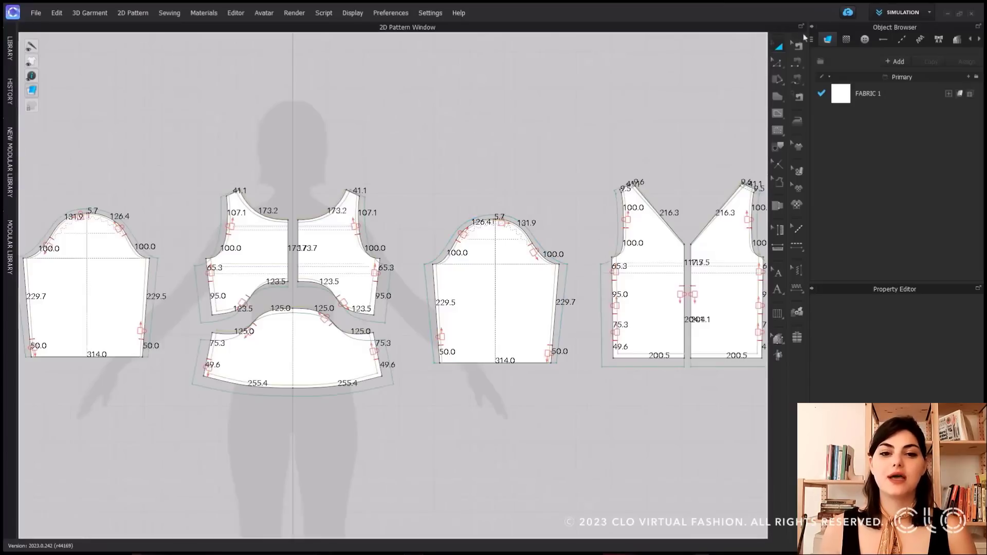
# - Open the size list of the imported patterns and compare the armhole and sleeve cap notches in sizes S, M and L
pyautogui.click(956, 40)
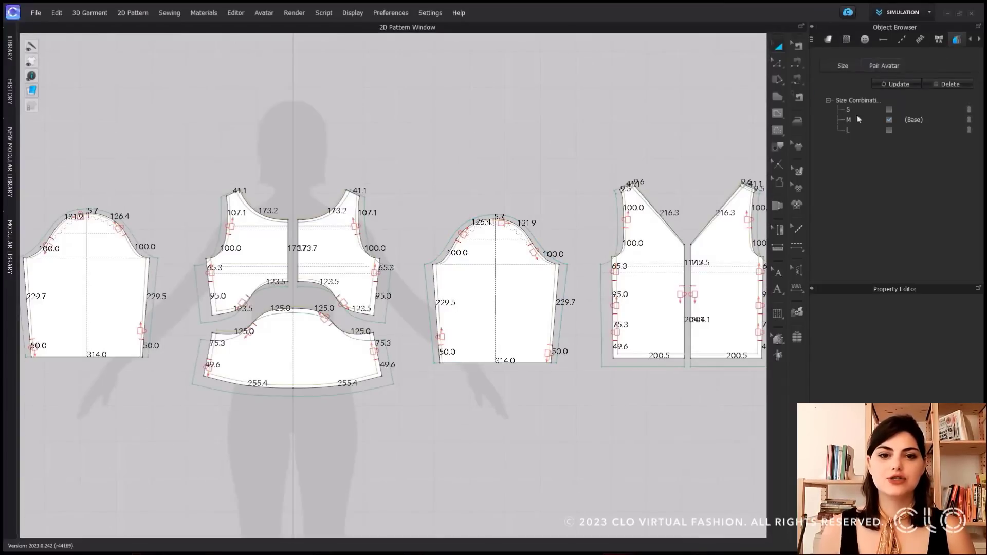
pyautogui.scroll(5, 385, 216)
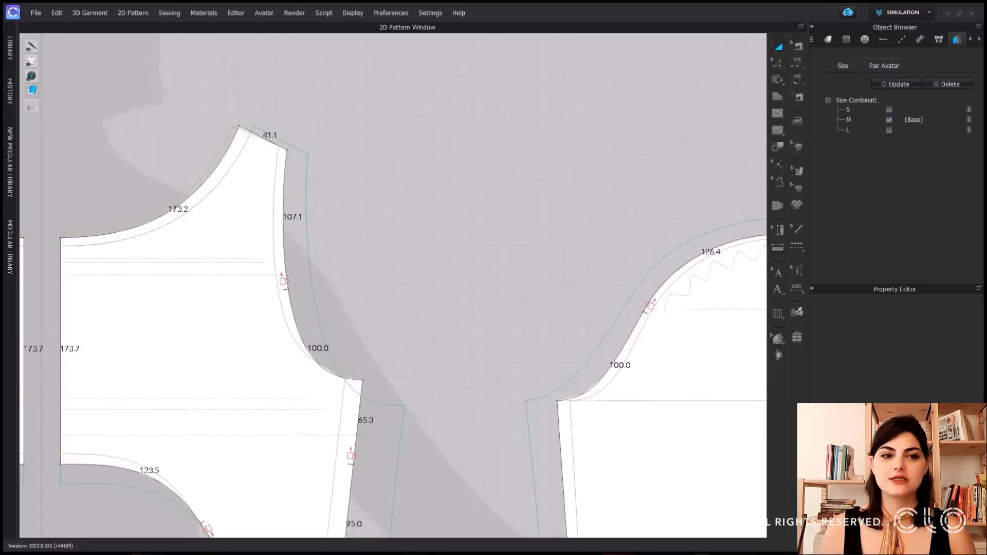
pyautogui.click(889, 110)
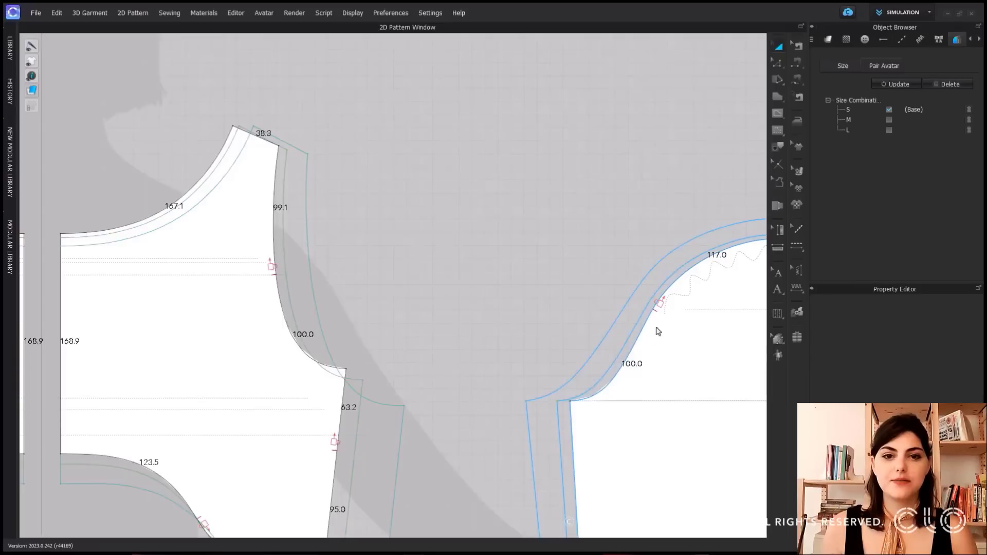
pyautogui.click(888, 122)
pyautogui.click(889, 131)
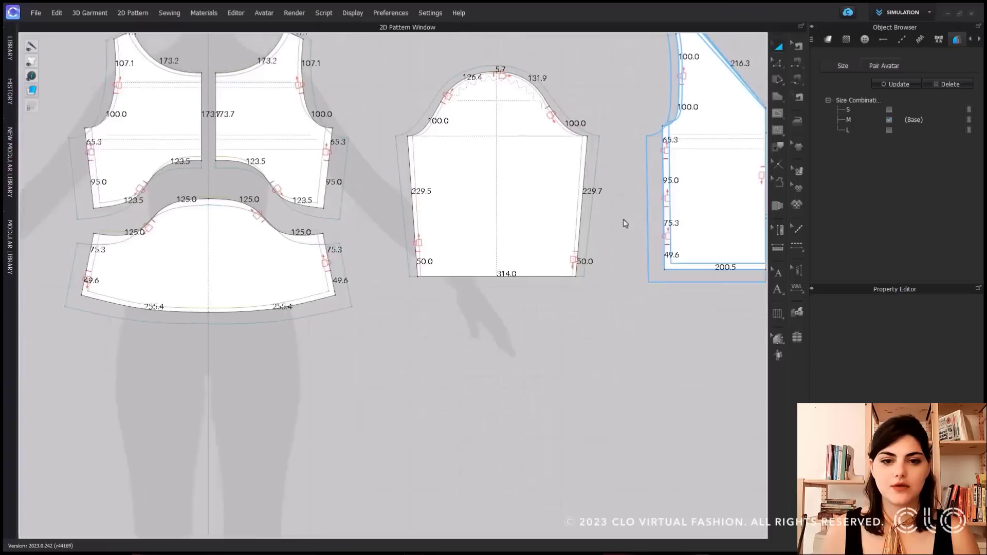
# - Compare the side seam and sleeve hem notches of the imported patterns in sizes S, M and L
pyautogui.scroll(6, 579, 242)
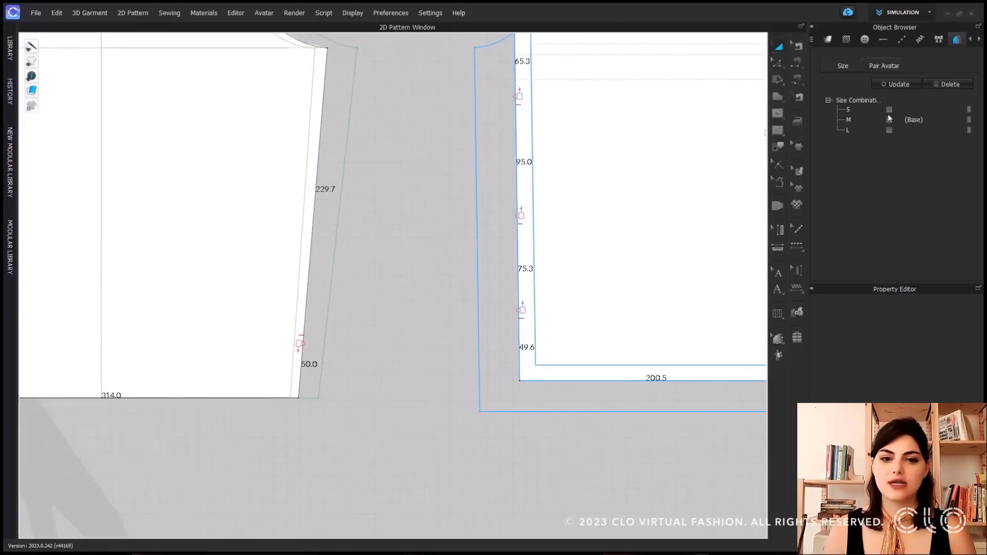
pyautogui.click(889, 109)
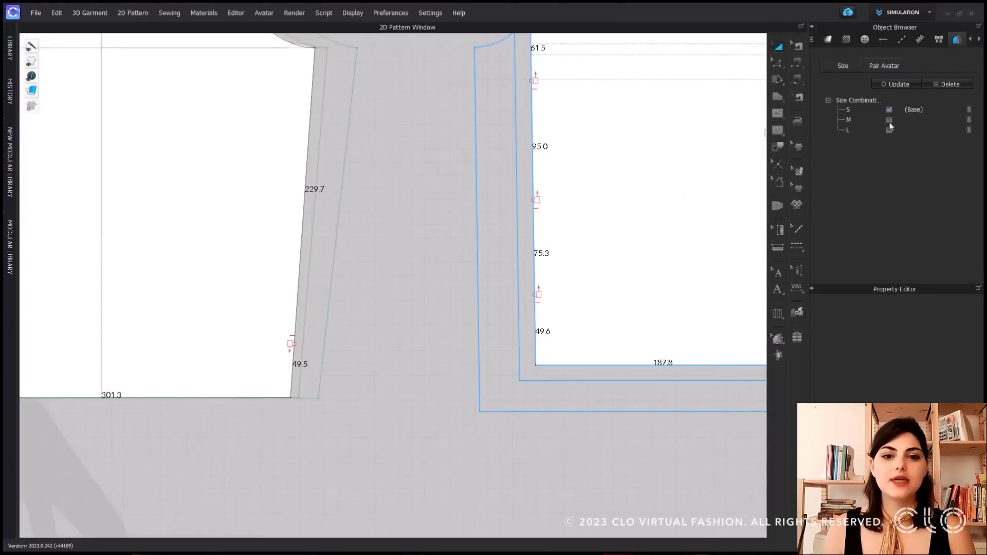
pyautogui.click(889, 121)
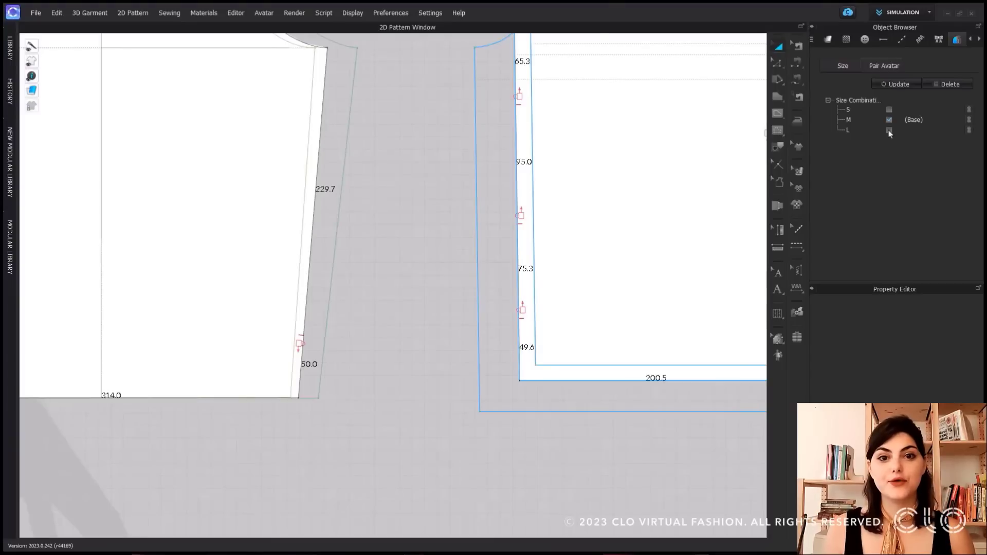
pyautogui.click(889, 130)
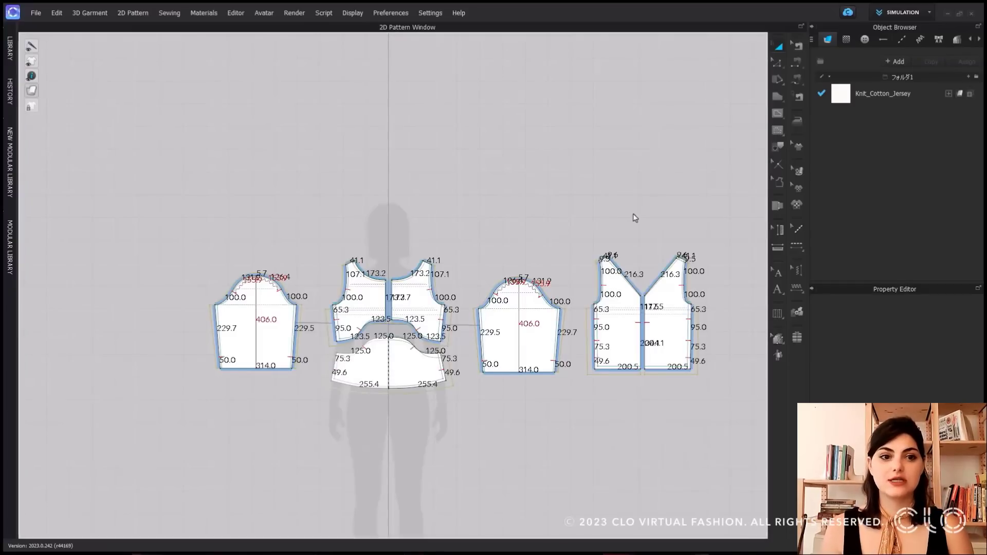
# - Select the front armhole notch with the Notch tool and turn on Fixed under its Graded Size settings
pyautogui.click(771, 165)
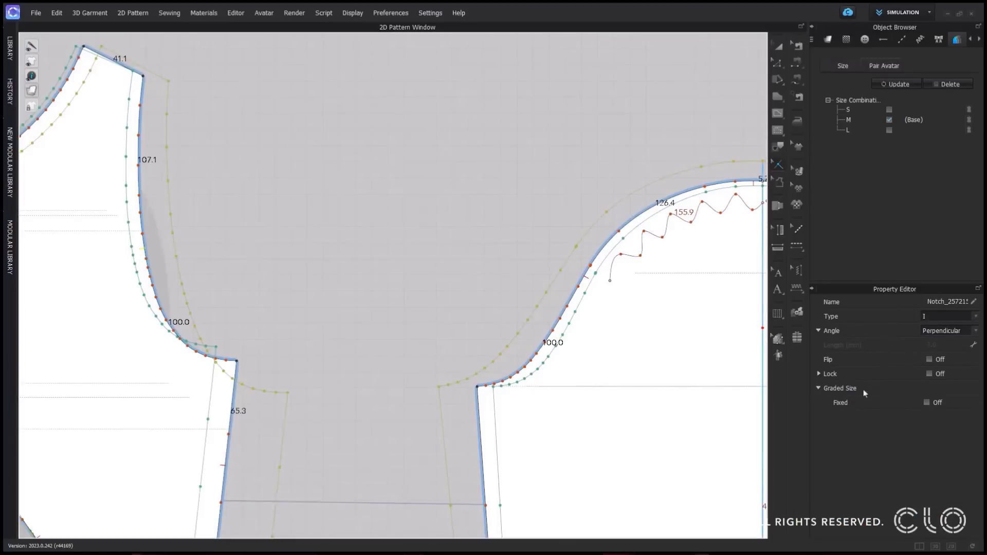
pyautogui.click(926, 404)
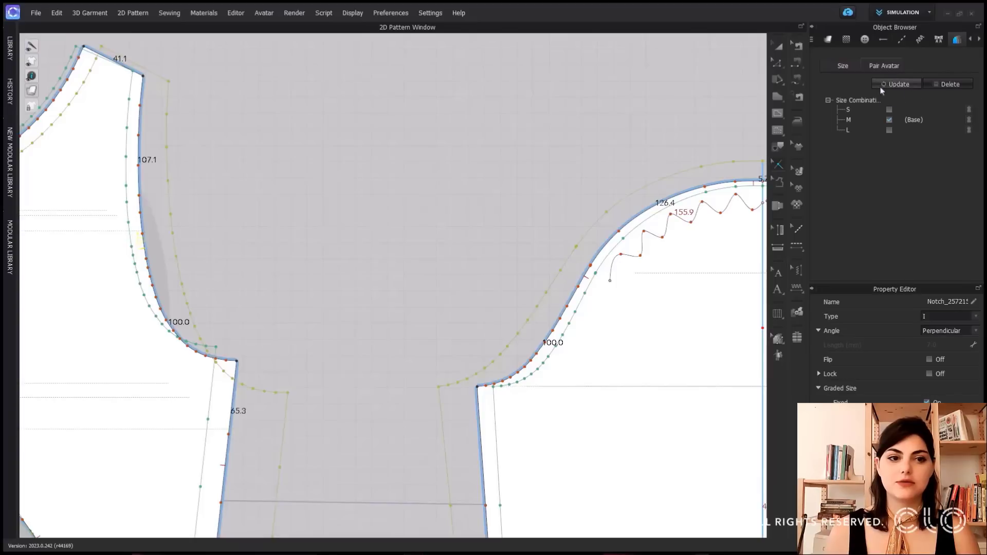
# - Check the fixed armhole notch by switching the garment to sizes S, M and L
pyautogui.click(888, 109)
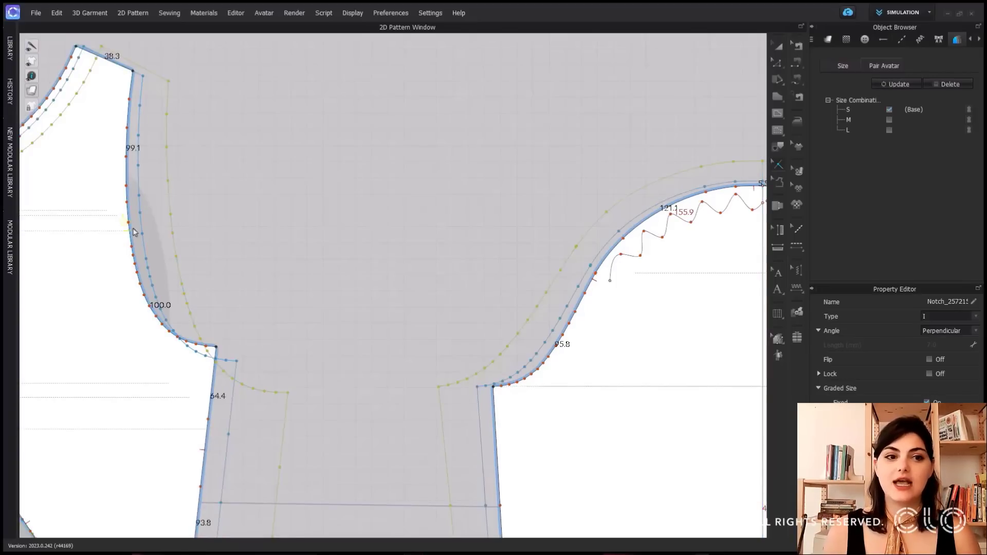
pyautogui.click(888, 120)
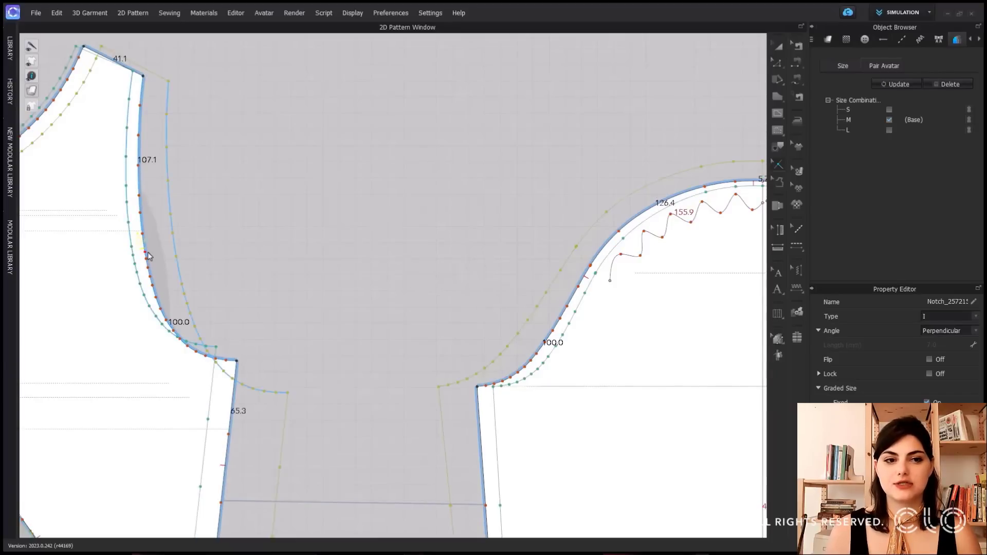
pyautogui.click(889, 130)
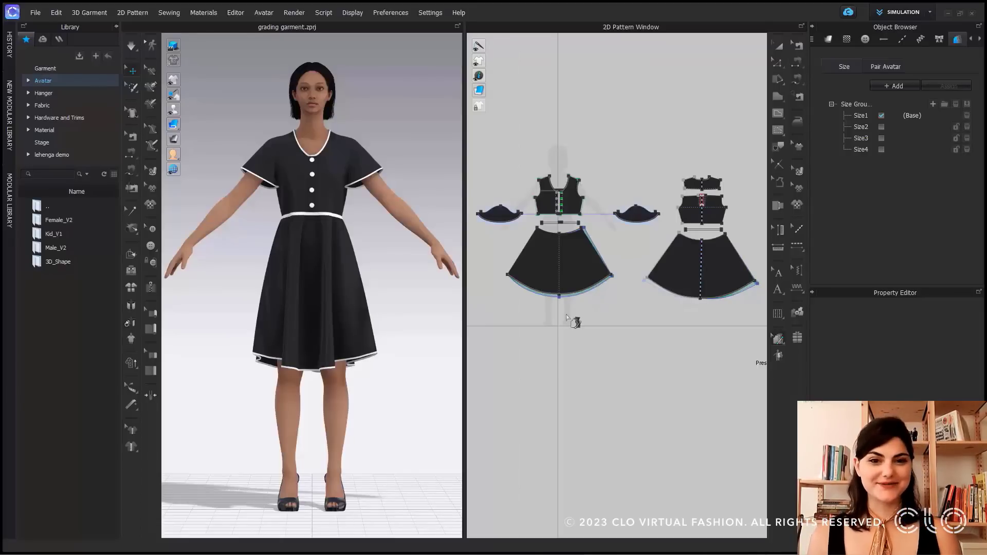
# - Copy the grading values of the front skirt's side waist point
pyautogui.scroll(5, 566, 318)
pyautogui.scroll(-2, 594, 330)
pyautogui.scroll(2, 579, 250)
pyautogui.scroll(2, 606, 202)
pyautogui.click(633, 172)
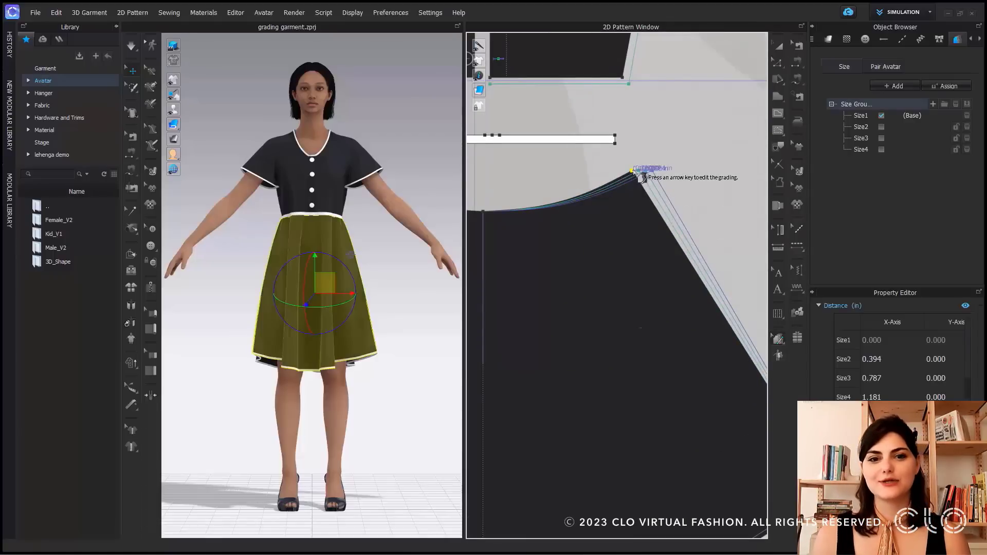
pyautogui.rightClick(640, 177)
pyautogui.click(664, 201)
# - Paste only the X grading values onto the matching side waist point of the back skirt
pyautogui.scroll(-4, 669, 283)
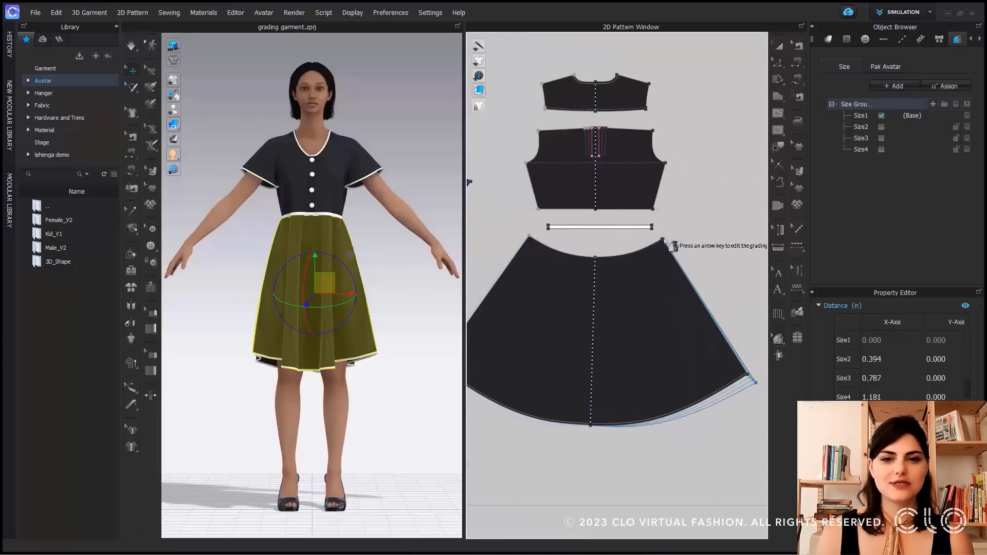
pyautogui.click(662, 239)
pyautogui.rightClick(664, 240)
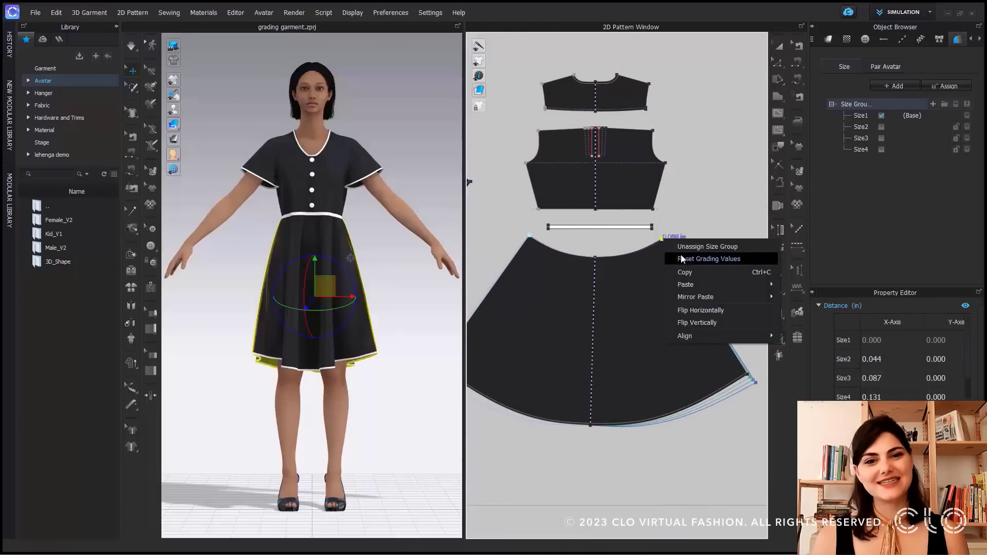
pyautogui.moveTo(698, 284)
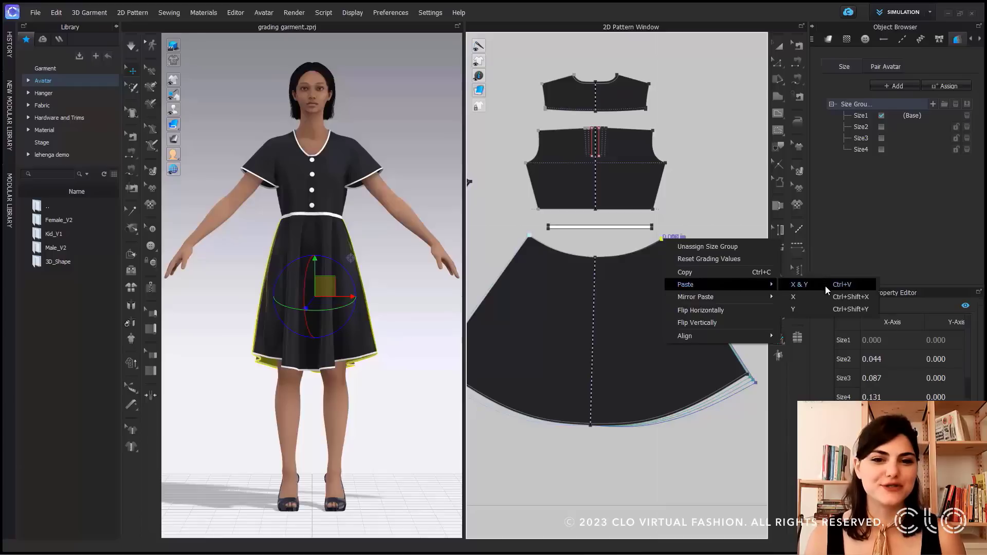
pyautogui.click(826, 299)
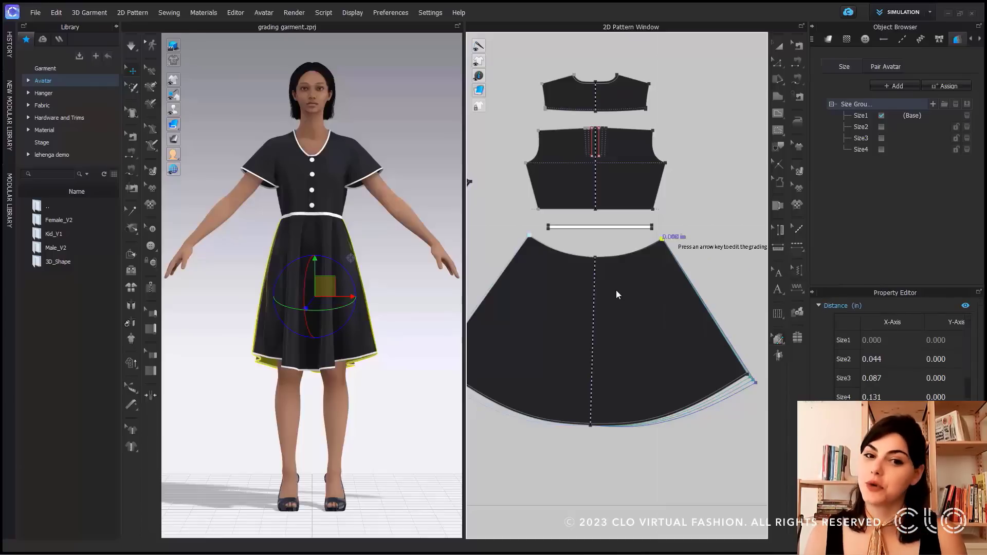
# - Copy the grading values of the lower centre-front corner point of the front bodice
pyautogui.moveTo(617, 291); pyautogui.dragTo(828, 287, button='middle')
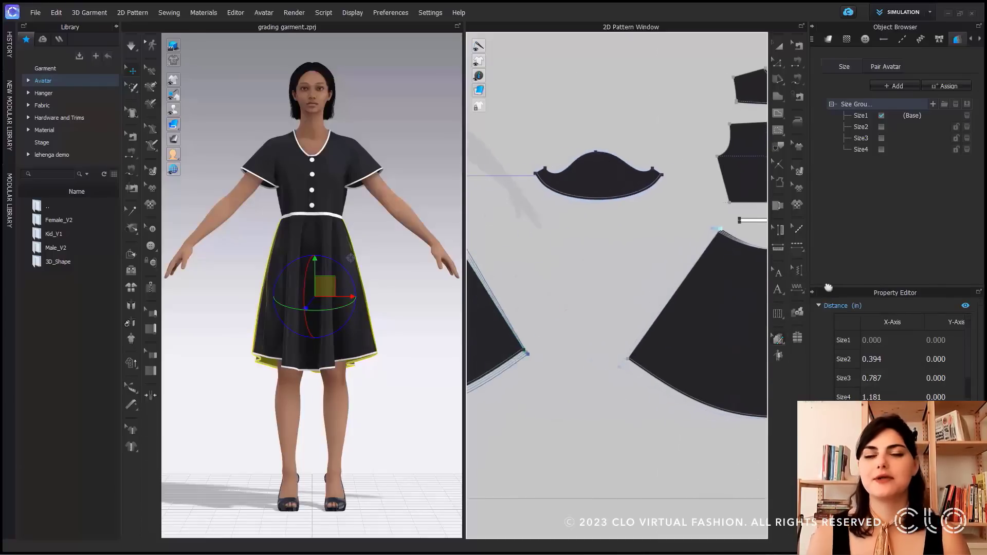
pyautogui.scroll(-3, 649, 222)
pyautogui.scroll(6, 606, 223)
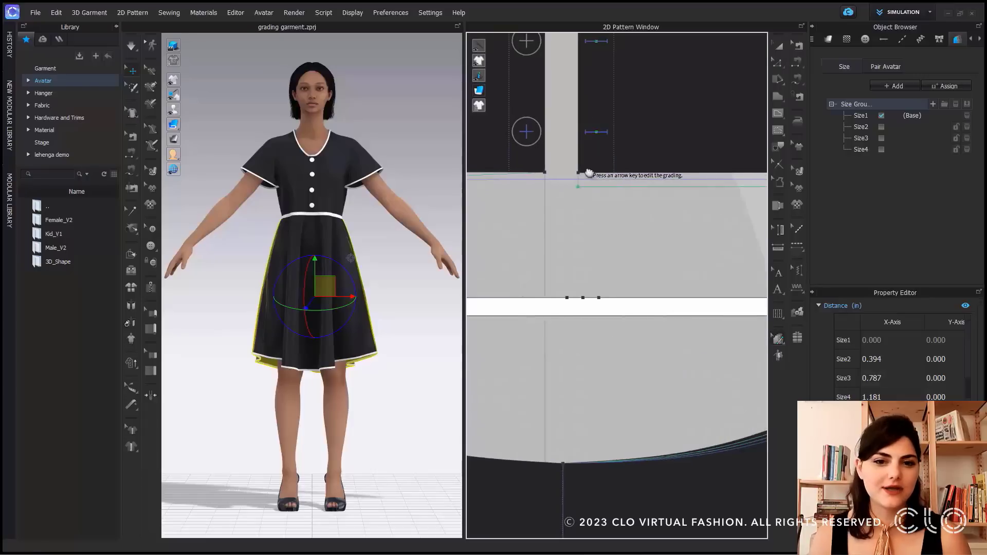
pyautogui.moveTo(589, 173); pyautogui.dragTo(598, 174, button='middle')
pyautogui.click(588, 174)
pyautogui.rightClick(588, 174)
pyautogui.click(599, 208)
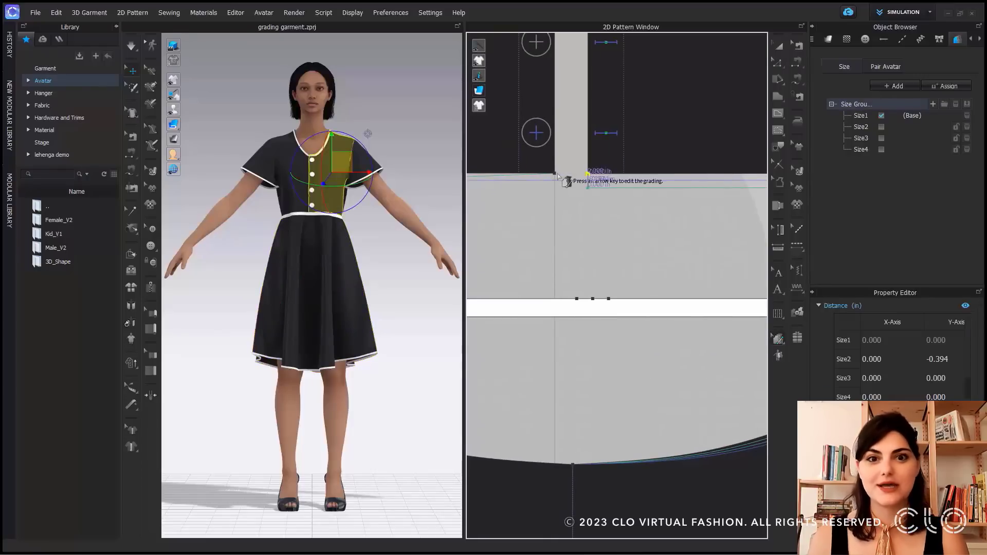
# - Paste only the Y grading values onto the lower centre-front corner point of the opposite front bodice
pyautogui.click(555, 174)
pyautogui.rightClick(555, 173)
pyautogui.moveTo(587, 218)
pyautogui.click(705, 243)
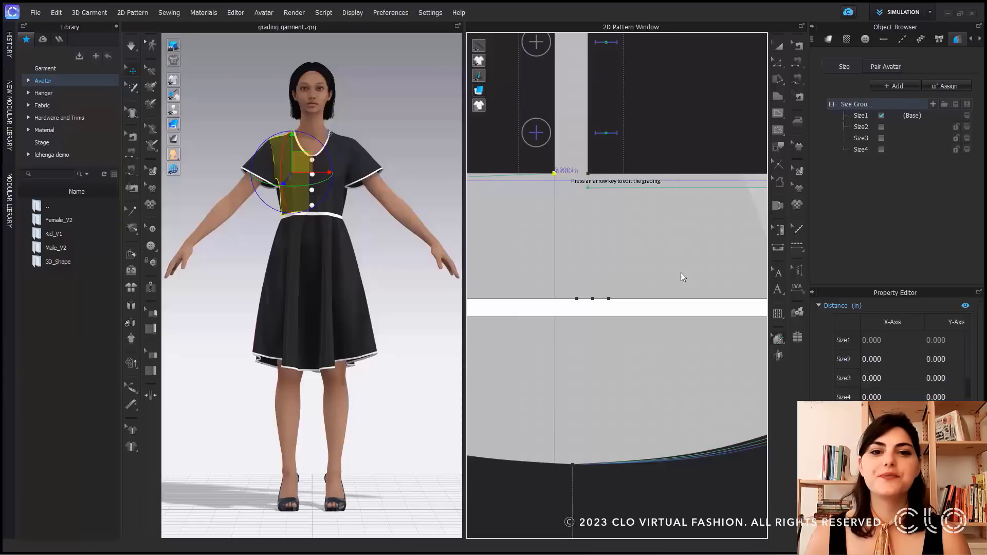
# - Copy the grading values of the front skirt's graded side waist point
pyautogui.scroll(-3, 681, 277)
pyautogui.scroll(-3, 615, 324)
pyautogui.moveTo(596, 274); pyautogui.dragTo(573, 215, button='middle')
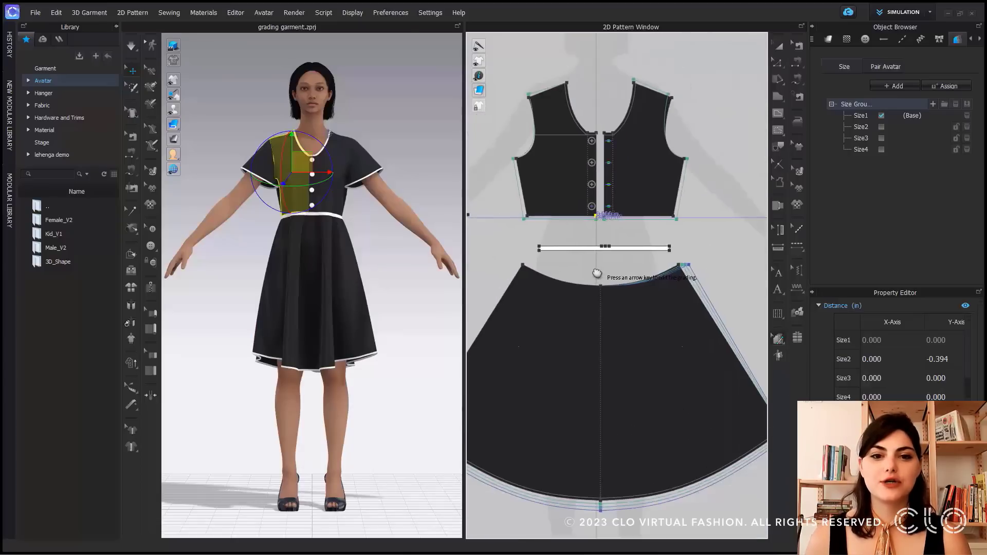
pyautogui.click(682, 265)
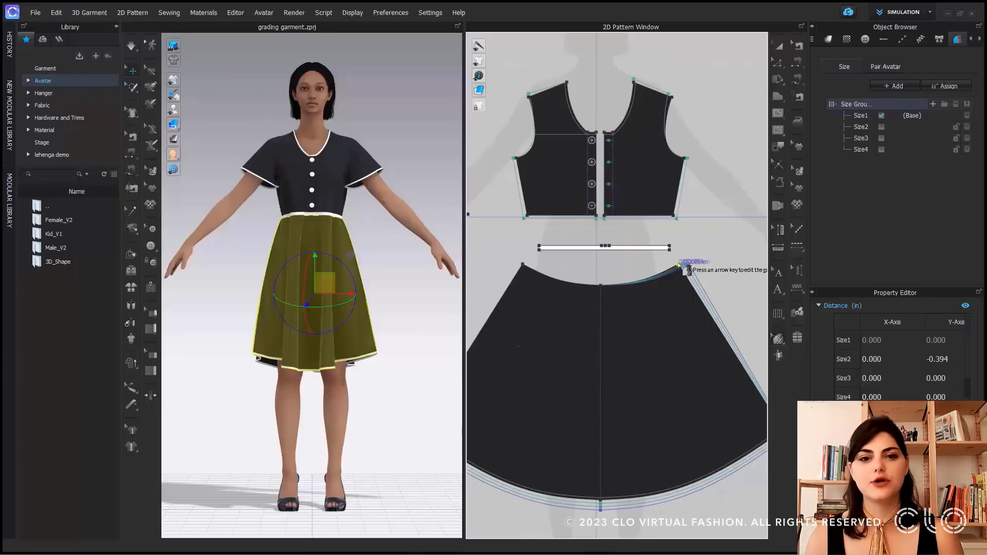
pyautogui.rightClick(679, 264)
pyautogui.click(717, 298)
# - Mirror-paste only the X grading values onto the front skirt's opposite side waist point
pyautogui.click(522, 264)
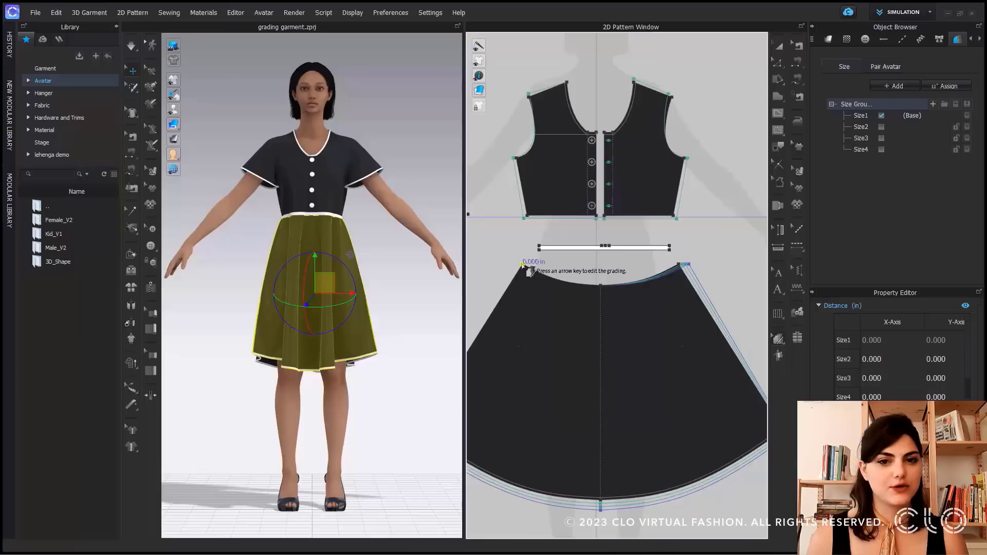
pyautogui.rightClick(522, 264)
pyautogui.moveTo(617, 320)
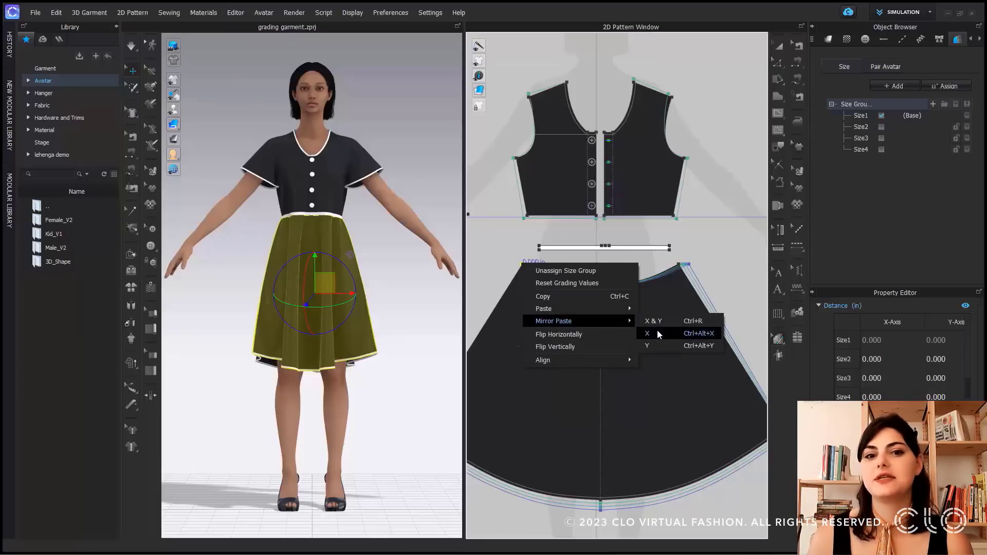
pyautogui.click(657, 332)
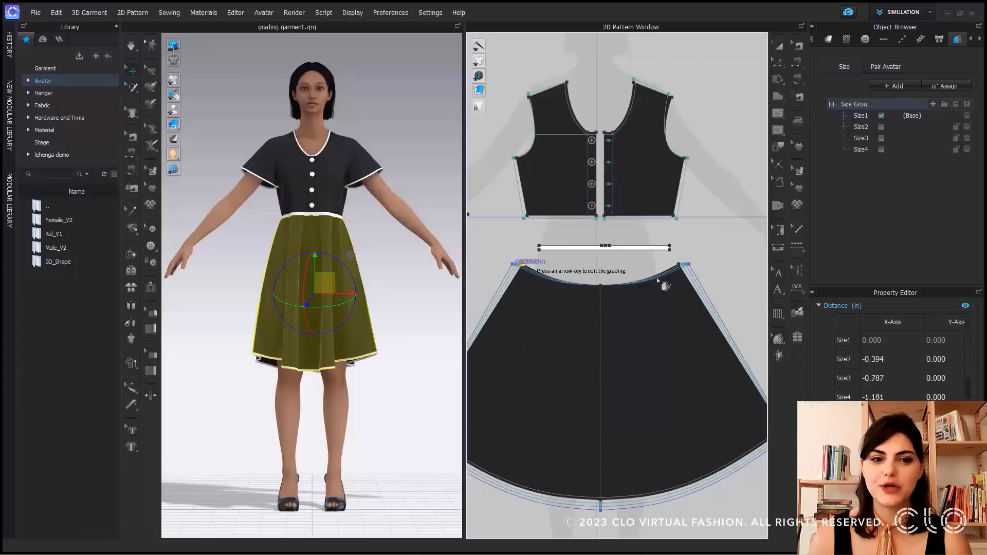
# - Copy the grading of the front skirt's side hem corner and mirror-paste only its Y values onto the opposite hem corner
pyautogui.scroll(-3, 586, 325)
pyautogui.rightClick(722, 341)
pyautogui.click(745, 374)
pyautogui.rightClick(484, 341)
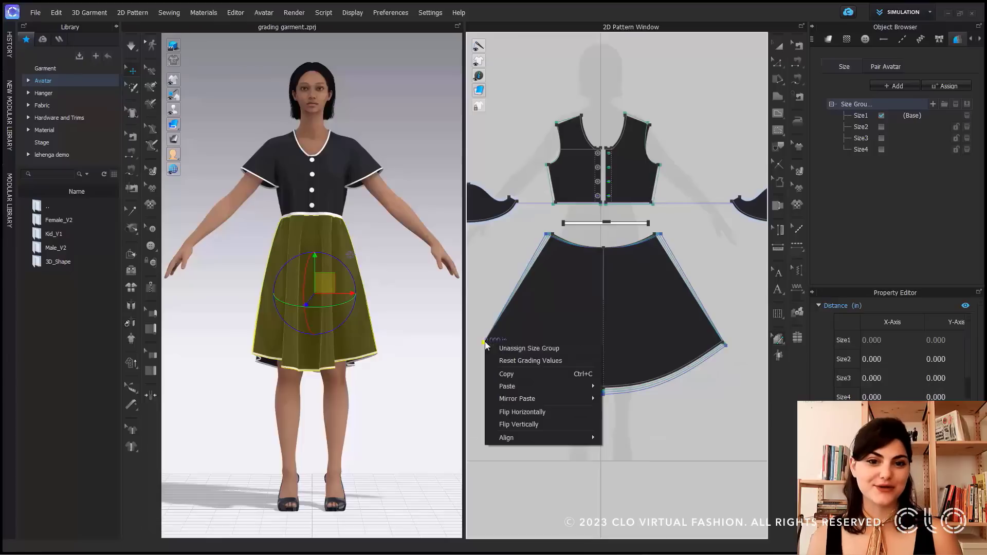
pyautogui.moveTo(518, 399)
pyautogui.click(663, 423)
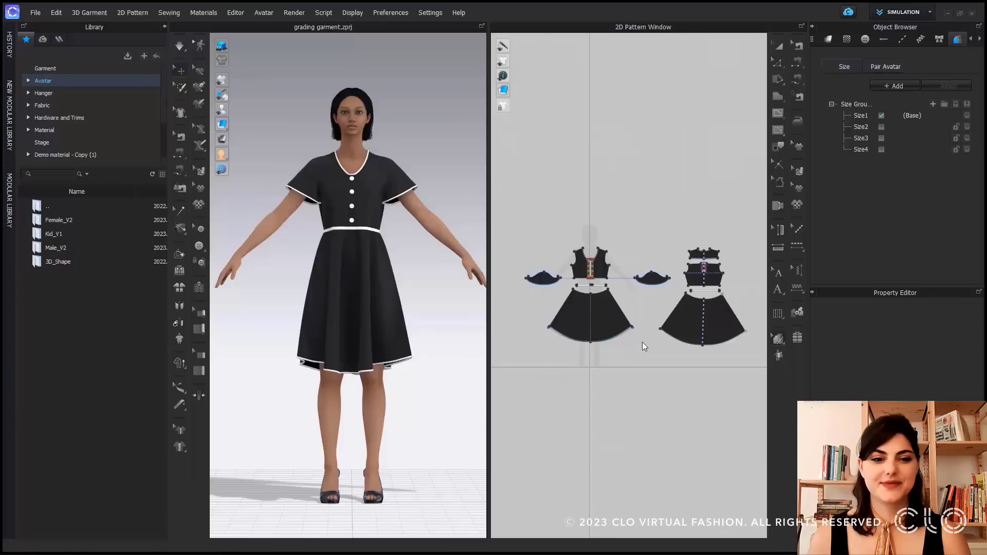
# - Inspect the X and Y grading values at the front skirt's side hem corner point
pyautogui.scroll(10, 635, 321)
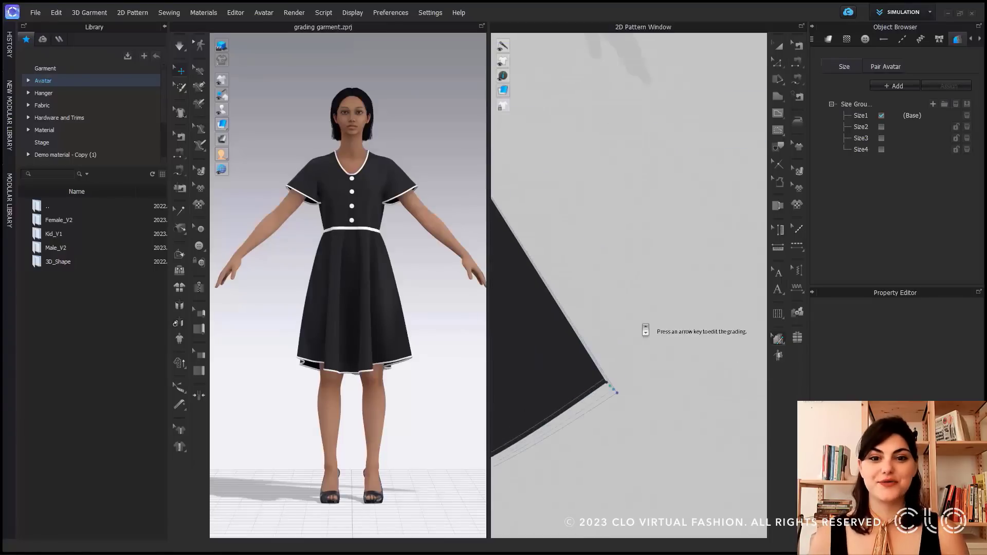
pyautogui.scroll(5, 671, 342)
pyautogui.moveTo(677, 344); pyautogui.dragTo(704, 335, button='middle')
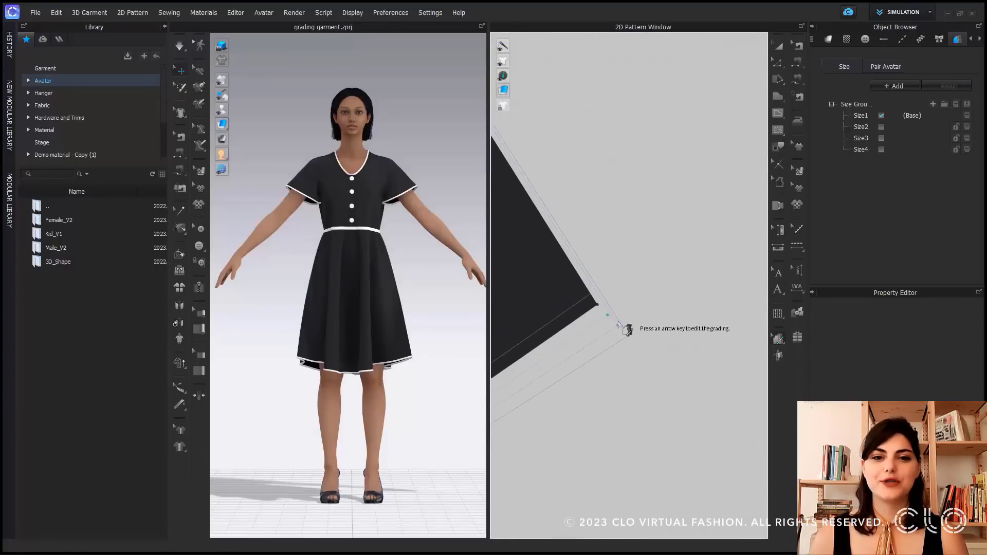
pyautogui.click(598, 306)
pyautogui.scroll(4, 607, 311)
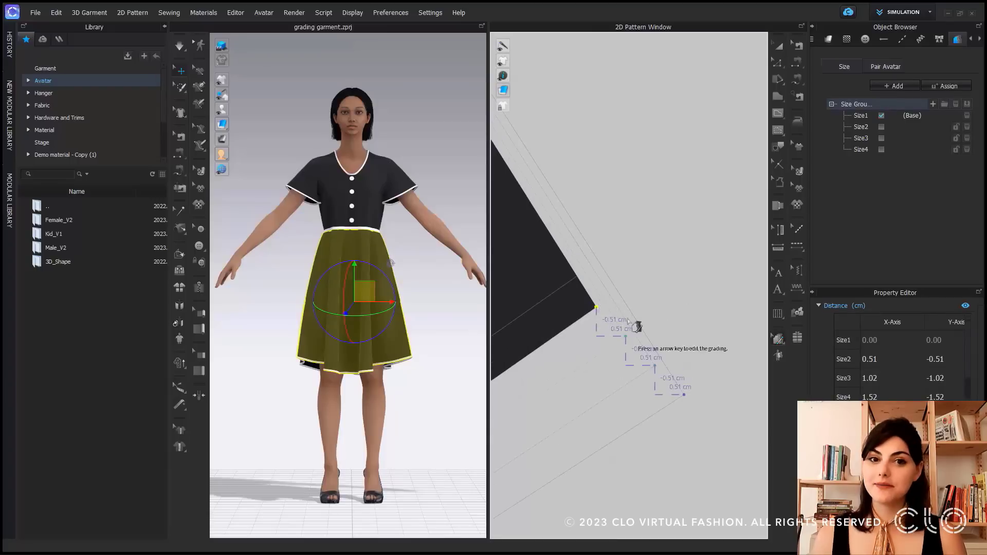
pyautogui.scroll(-1, 960, 385)
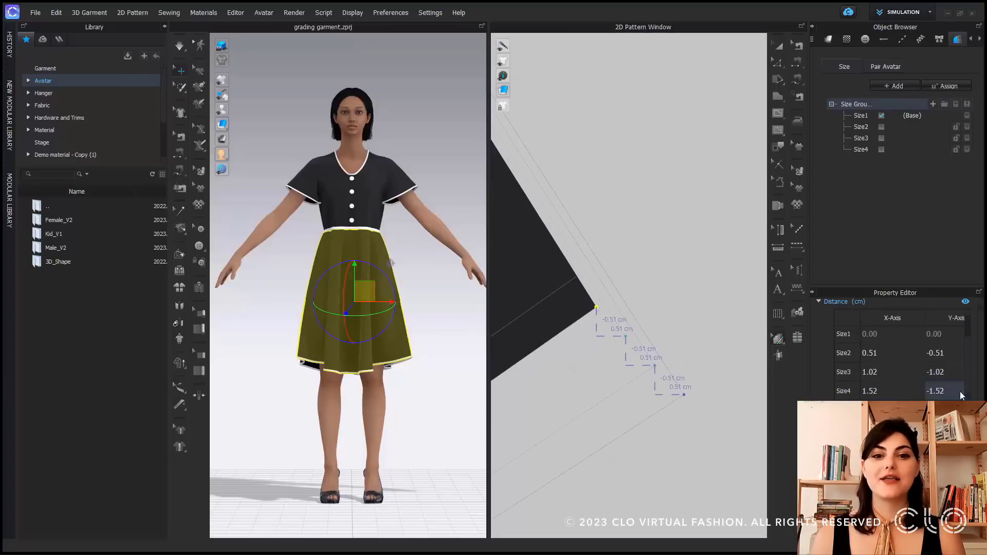
pyautogui.click(666, 374)
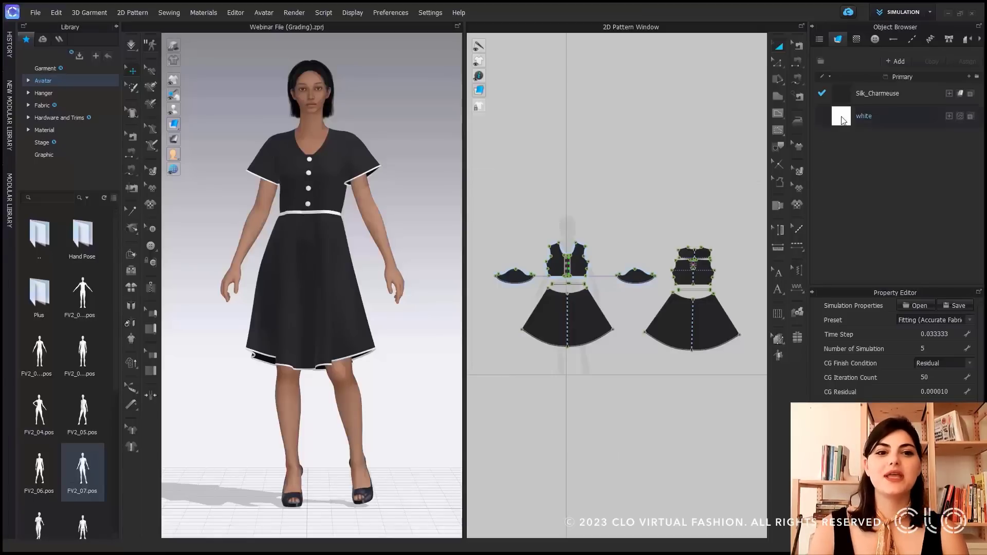
# - Switch the workspace to Print Layout mode and view the whole Silk_Charmeuse marker
pyautogui.click(905, 14)
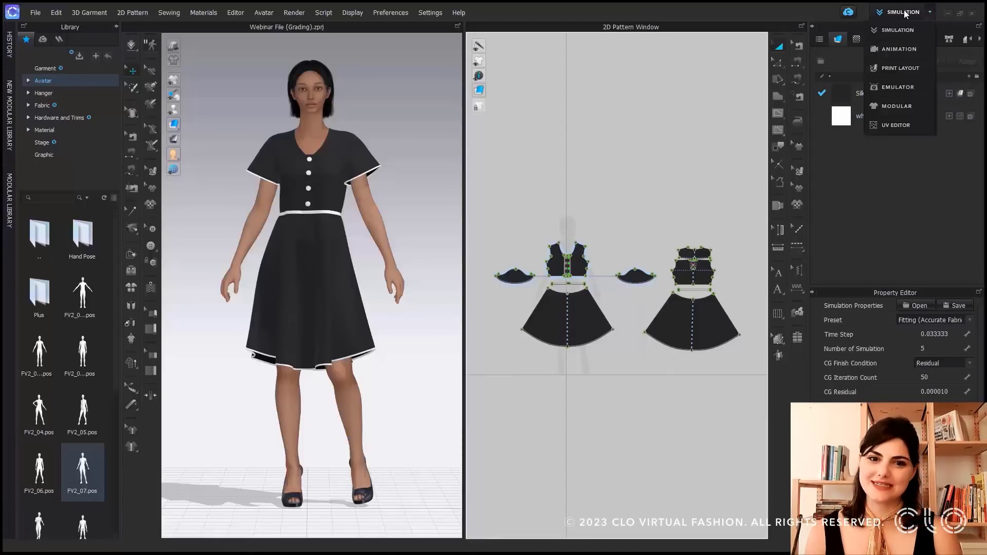
pyautogui.click(894, 71)
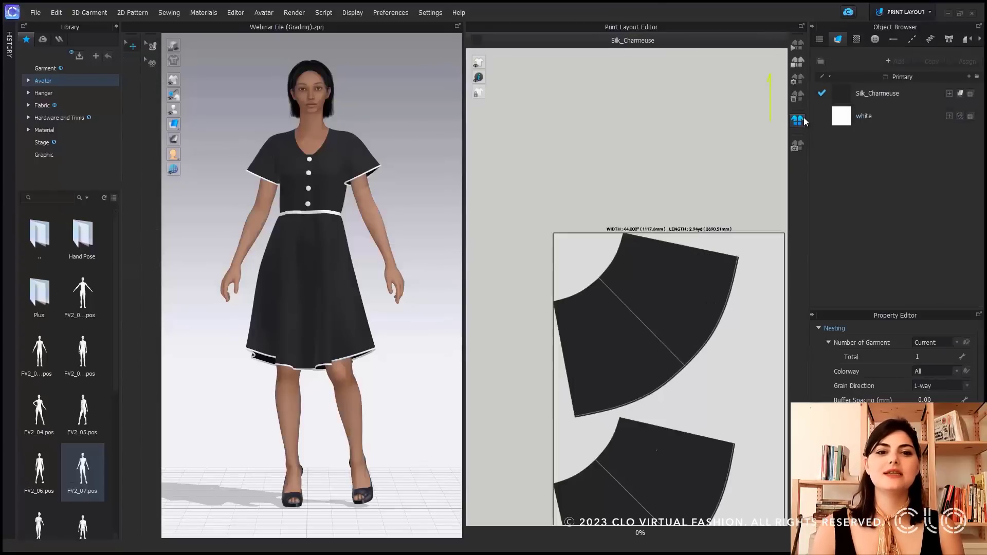
pyautogui.scroll(-5, 763, 360)
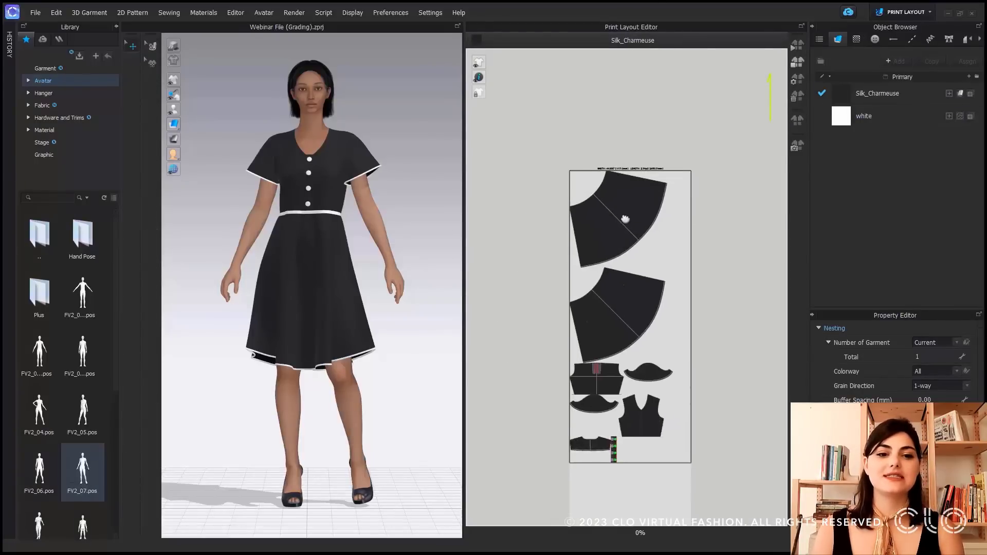
# - Set the graded garments to nest to 2 for size S and 1 each for M, L and XL
pyautogui.click(967, 342)
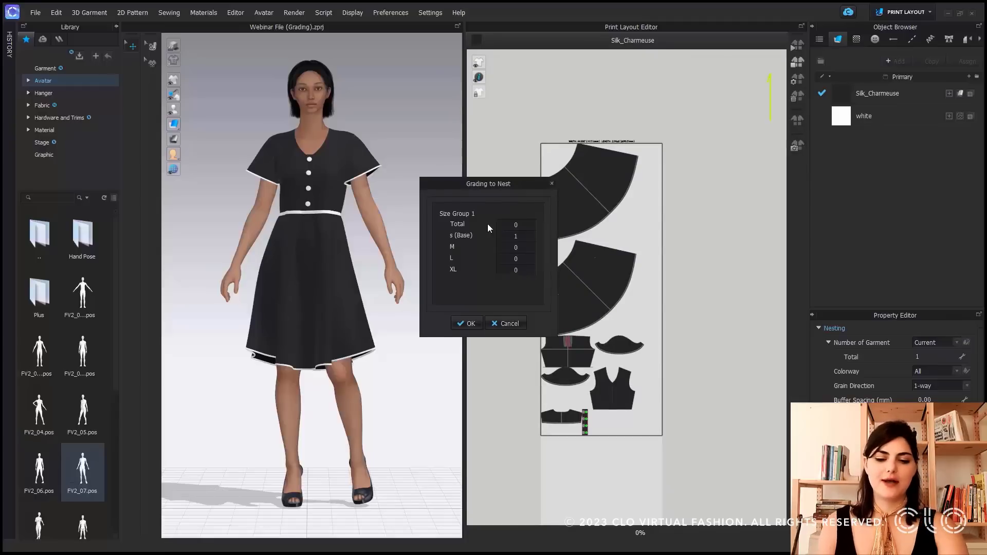
pyautogui.doubleClick(527, 236)
pyautogui.write('2')
pyautogui.click(526, 249)
pyautogui.press('BackSpace')
pyautogui.write('1')
pyautogui.press('Tab')
pyautogui.write('1')
pyautogui.press('Tab')
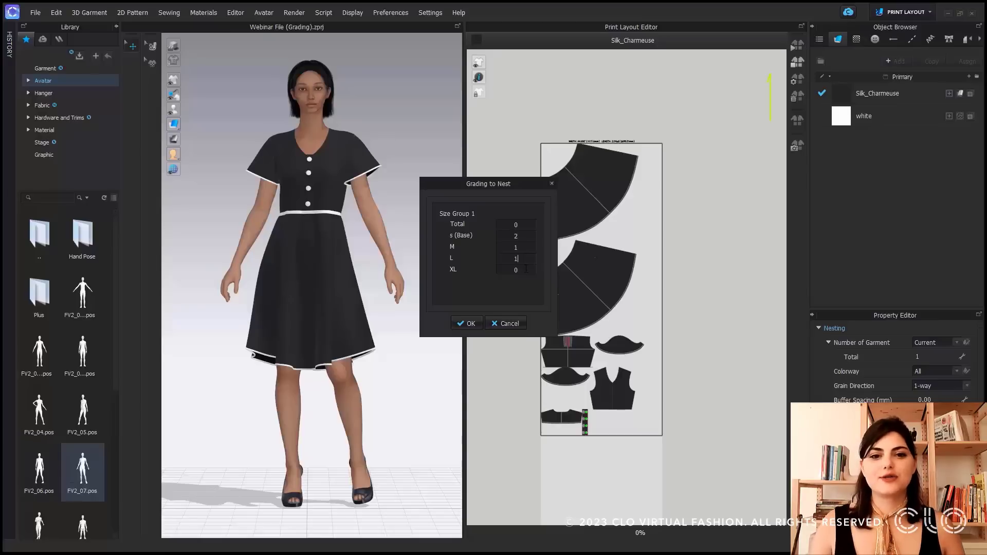
pyautogui.write('1')
pyautogui.click(466, 323)
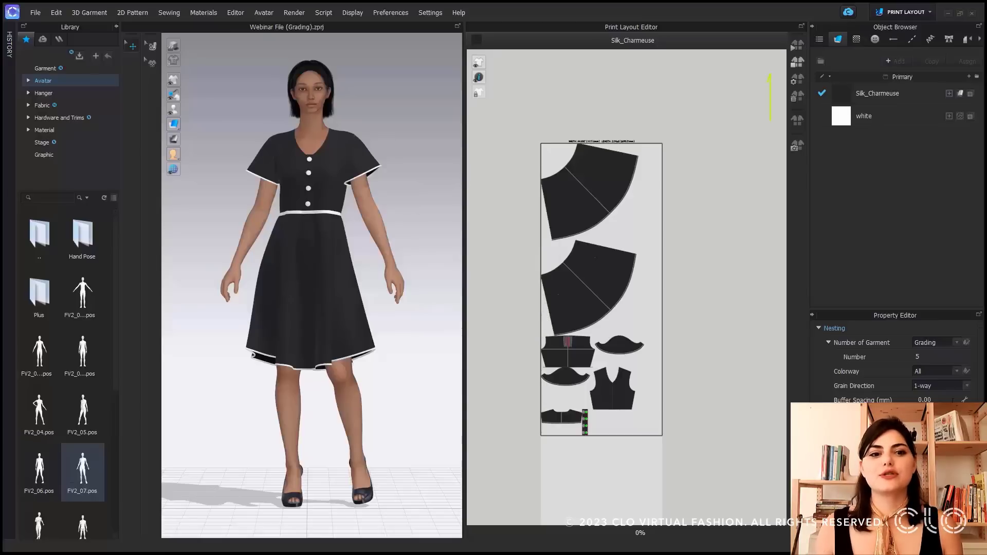
# - Nest the graded patterns with a 2-way grain direction and a marker length of 185.4 in
pyautogui.click(963, 389)
pyautogui.click(925, 408)
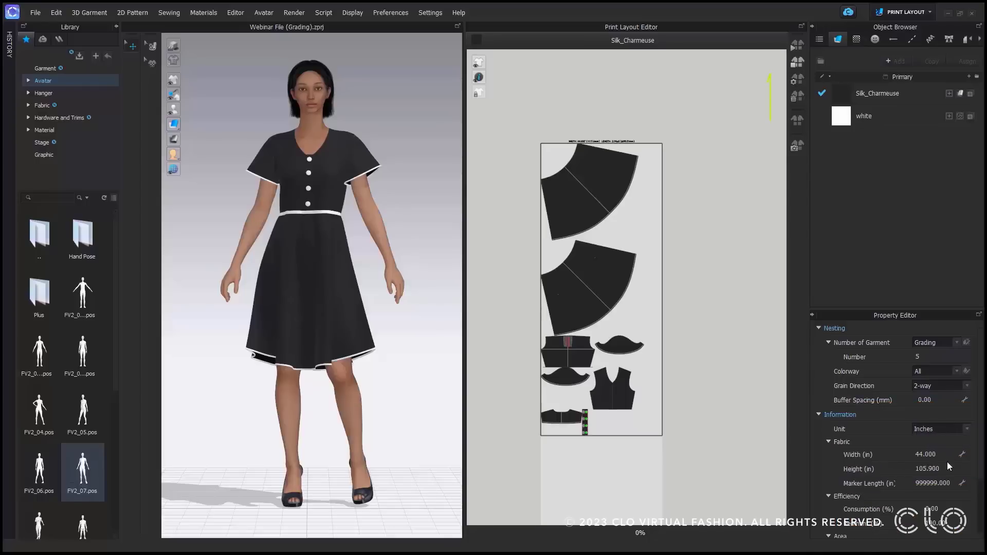
pyautogui.click(940, 483)
pyautogui.write('185.4')
pyautogui.press('Return')
pyautogui.click(792, 55)
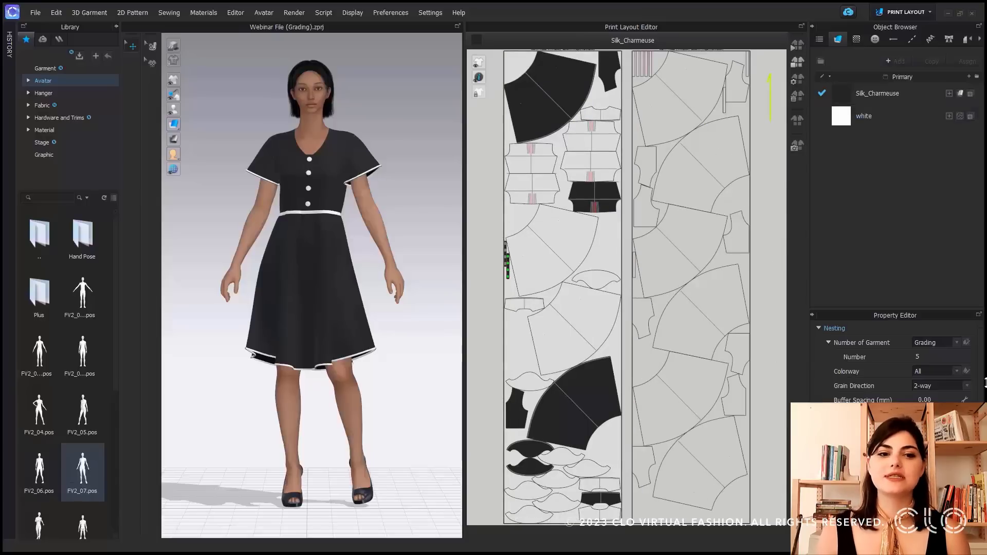
# - Examine the pattern arrangement and the width and length labels of the nested Silk_Charmeuse markers
pyautogui.scroll(-1, 681, 379)
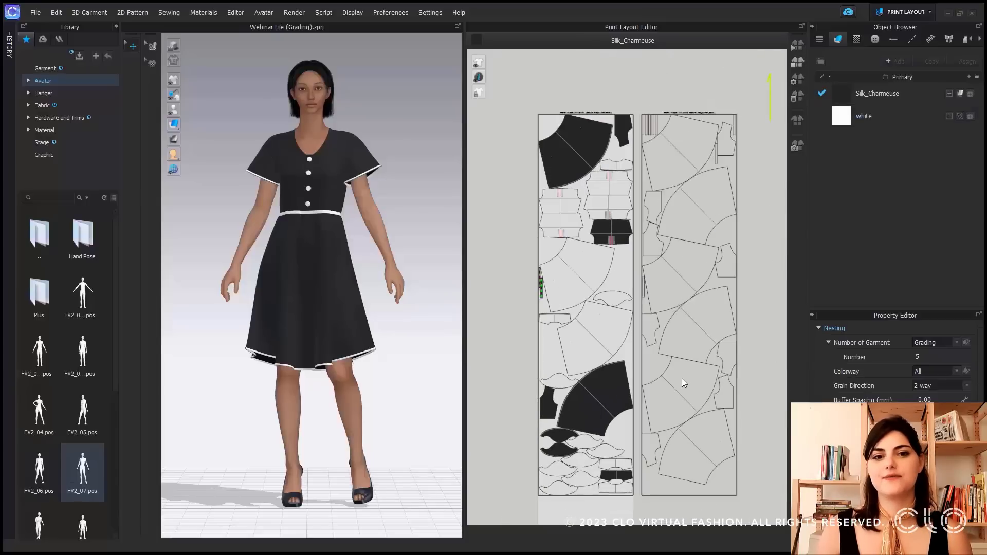
pyautogui.scroll(-1, 682, 378)
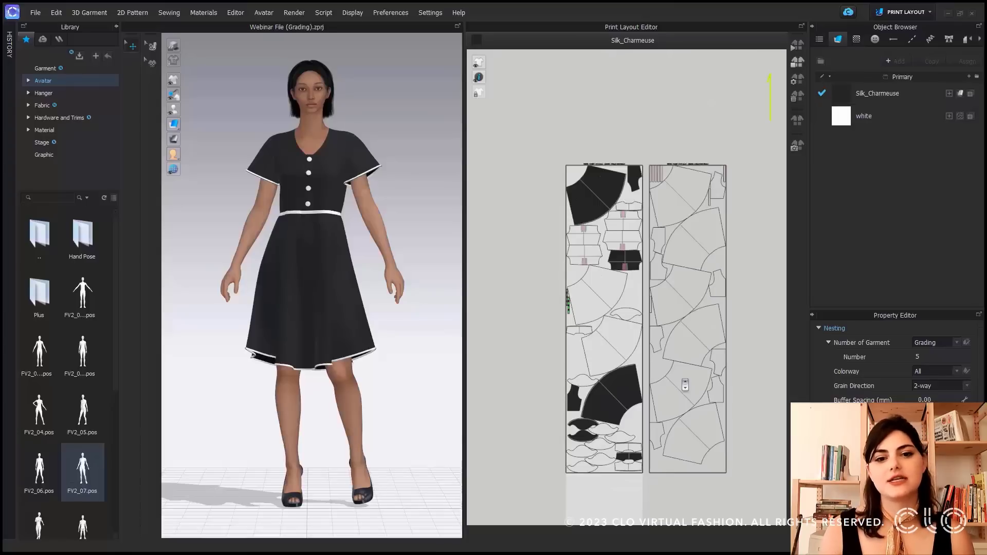
pyautogui.moveTo(684, 385); pyautogui.dragTo(665, 376, button='middle')
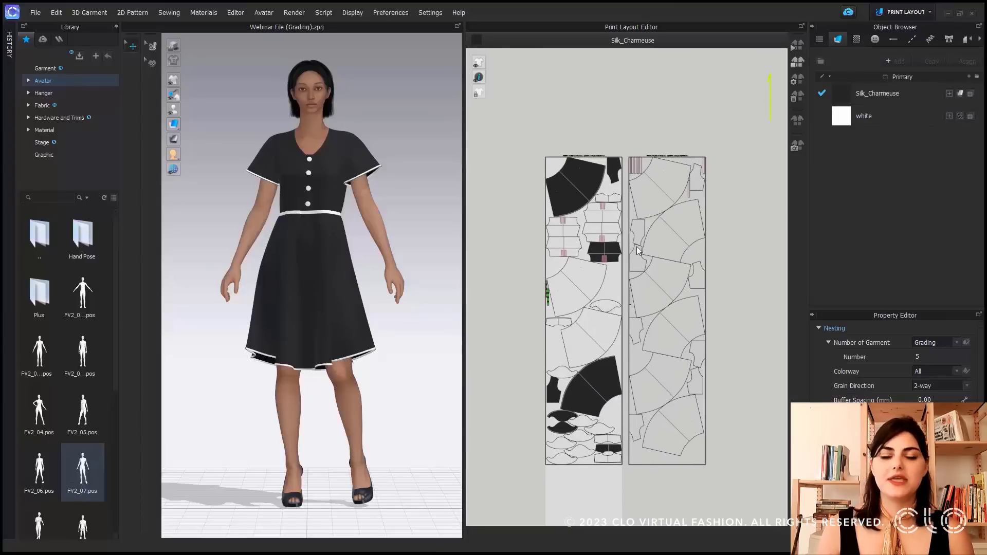
pyautogui.scroll(3, 570, 127)
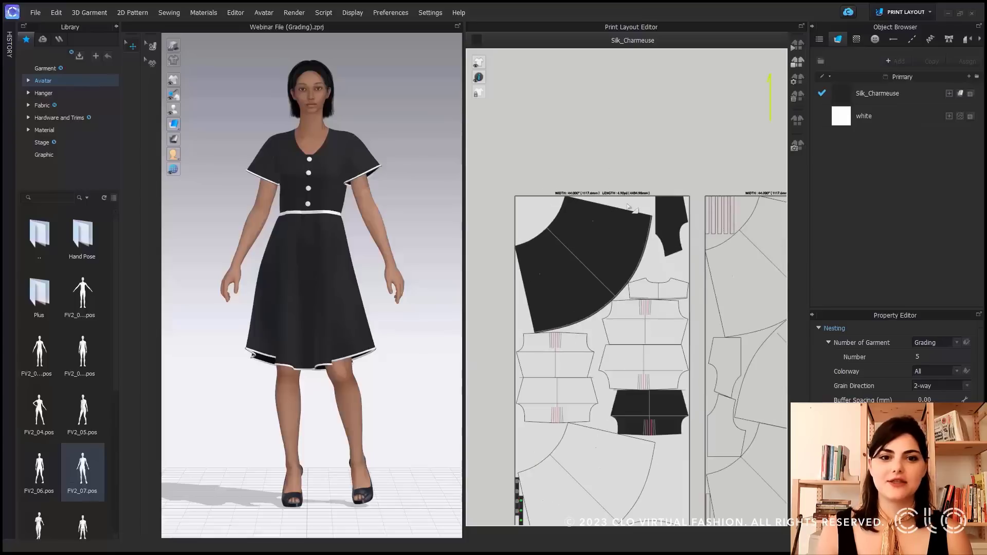
pyautogui.scroll(3, 631, 204)
pyautogui.moveTo(634, 214); pyautogui.dragTo(614, 248, button='middle')
pyautogui.scroll(-4, 628, 220)
pyautogui.scroll(1, 660, 249)
pyautogui.scroll(3, 660, 250)
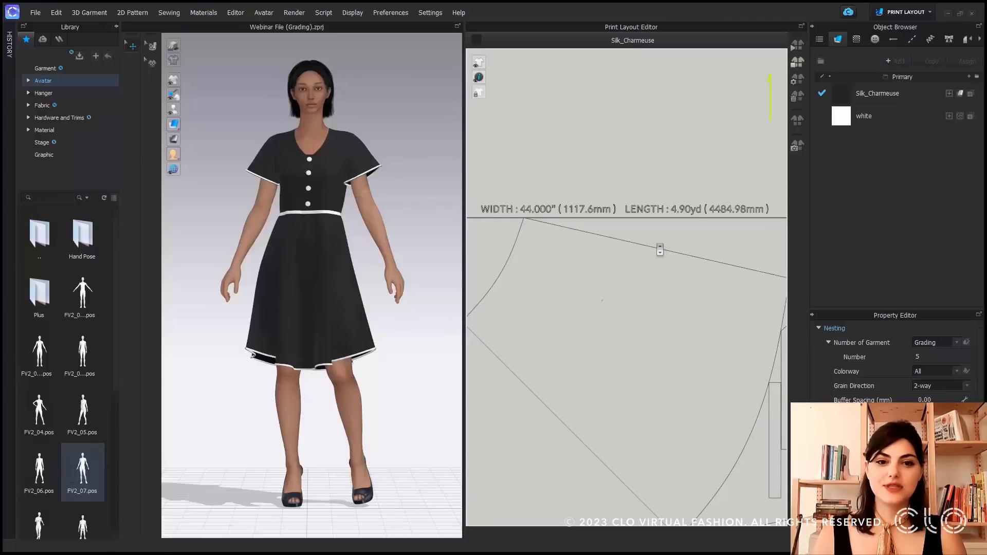
pyautogui.scroll(-3, 660, 249)
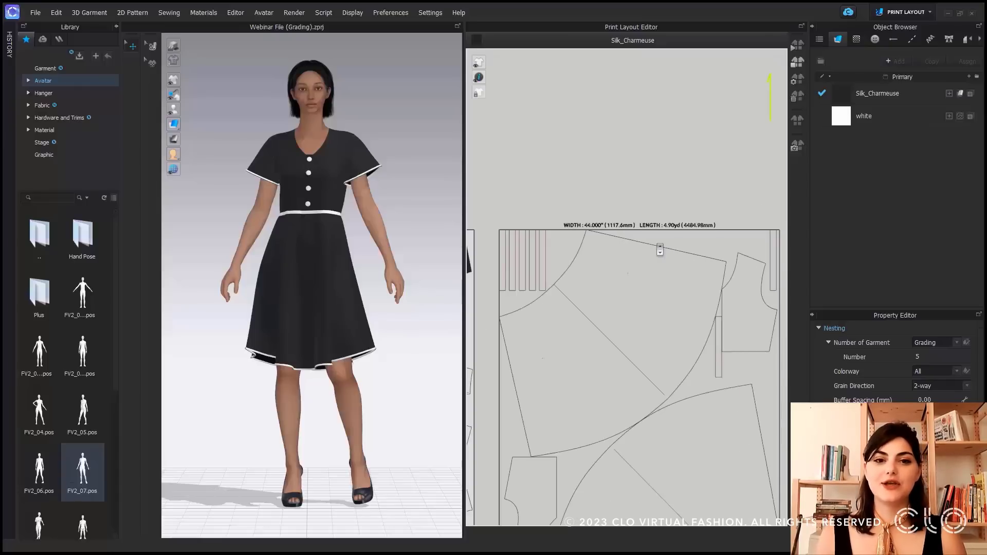
pyautogui.scroll(-5, 660, 249)
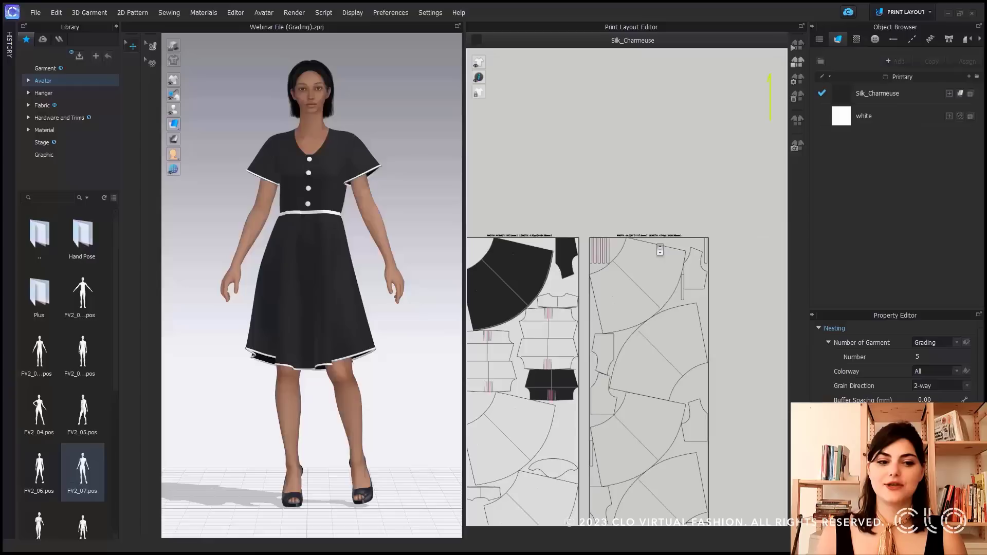
pyautogui.scroll(-2, 660, 249)
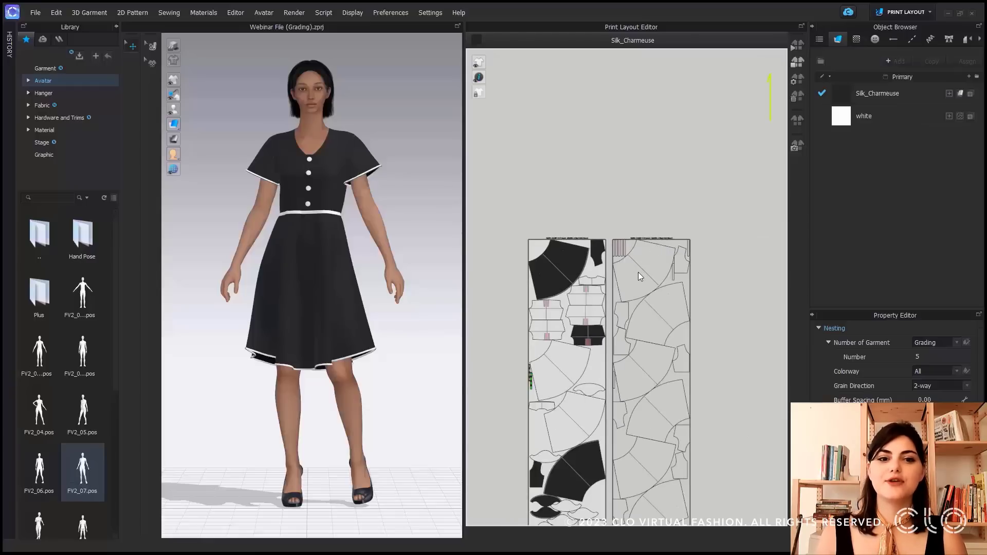
pyautogui.moveTo(639, 276); pyautogui.dragTo(642, 170, button='right')
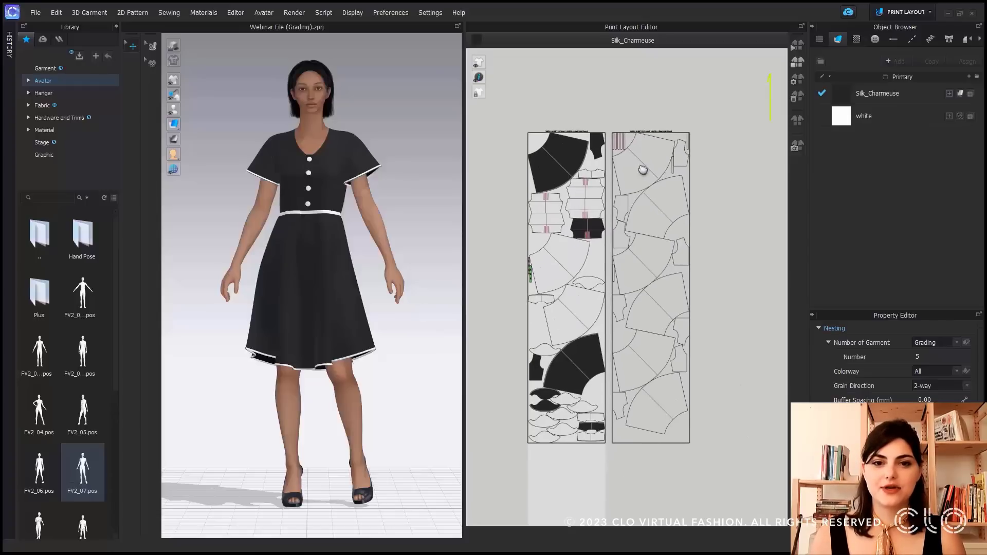
pyautogui.moveTo(642, 171); pyautogui.dragTo(645, 190, button='right')
# - Display the nested patterns coloured by size, with their size names shown on the pieces
pyautogui.moveTo(490, 72)
pyautogui.click(554, 62)
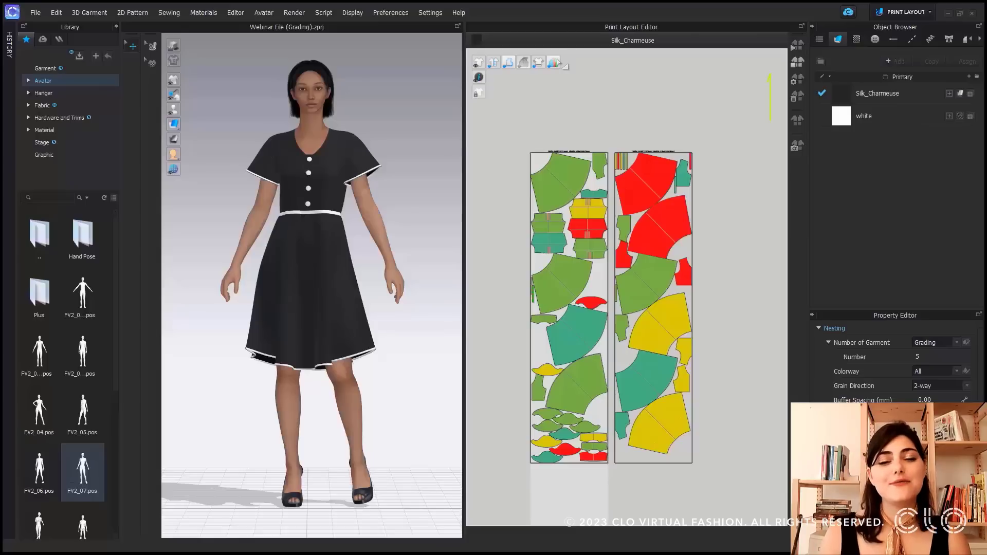
pyautogui.moveTo(478, 78)
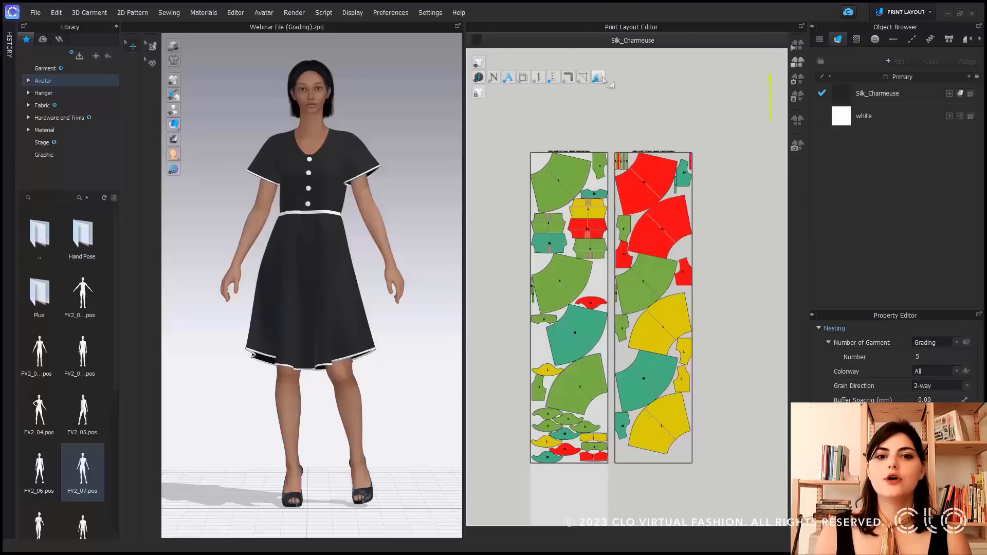
pyautogui.scroll(3, 564, 159)
pyautogui.moveTo(608, 281); pyautogui.dragTo(583, 242, button='middle')
pyautogui.scroll(-2, 590, 261)
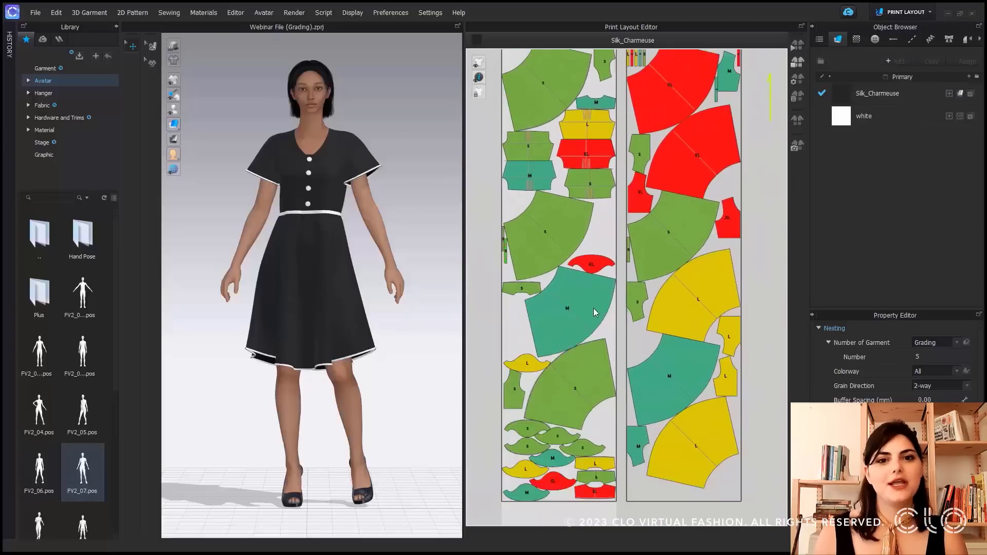
pyautogui.scroll(-1, 593, 308)
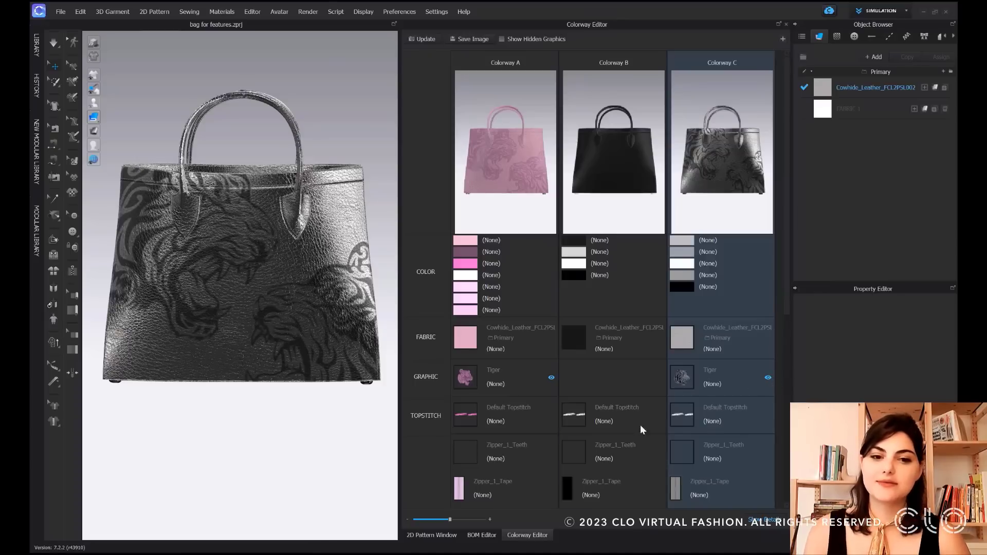
# - Select the Default Topstitch of Colorway C and examine its highlighted stitch lines around the handle patch and bag opening
pyautogui.click(889, 36)
pyautogui.click(876, 103)
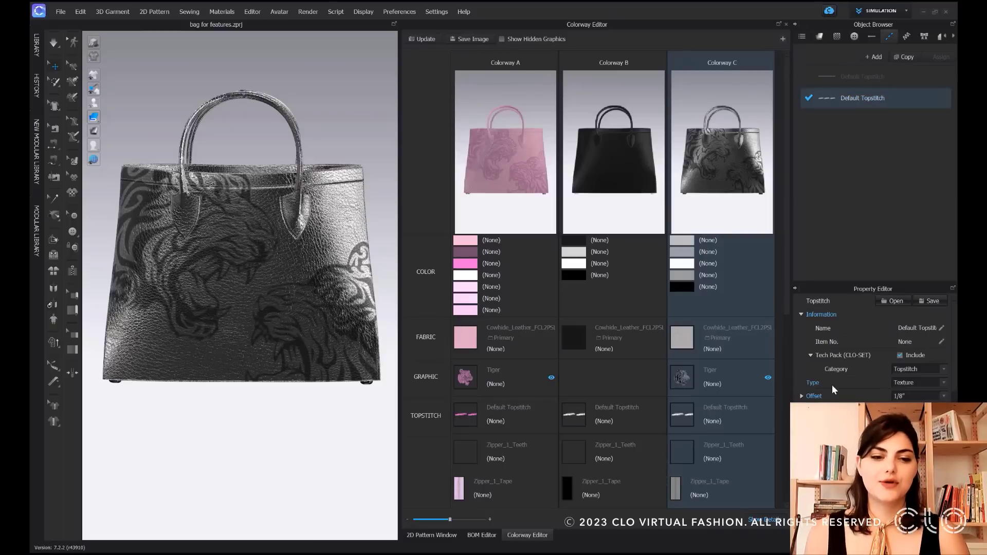
pyautogui.click(683, 420)
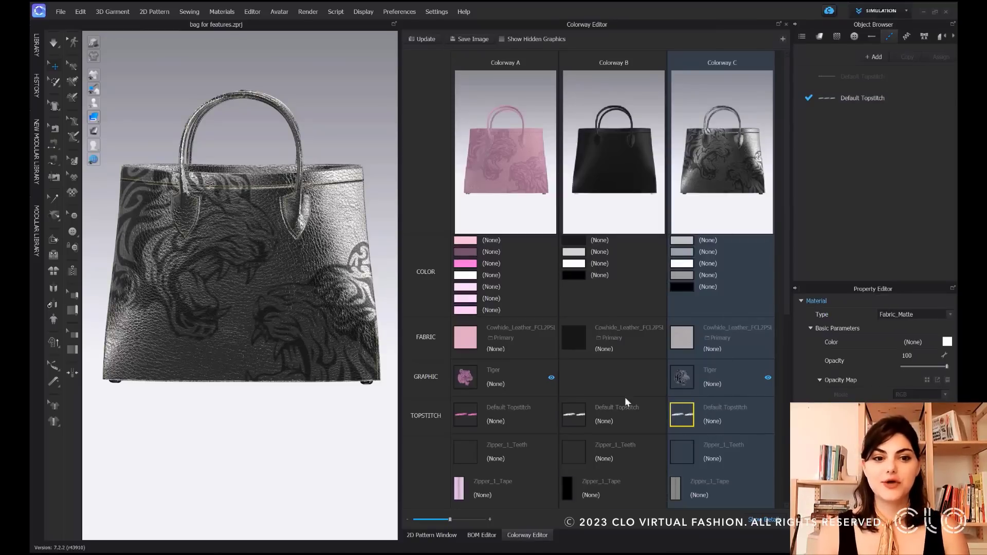
pyautogui.scroll(5, 192, 232)
pyautogui.scroll(2, 201, 292)
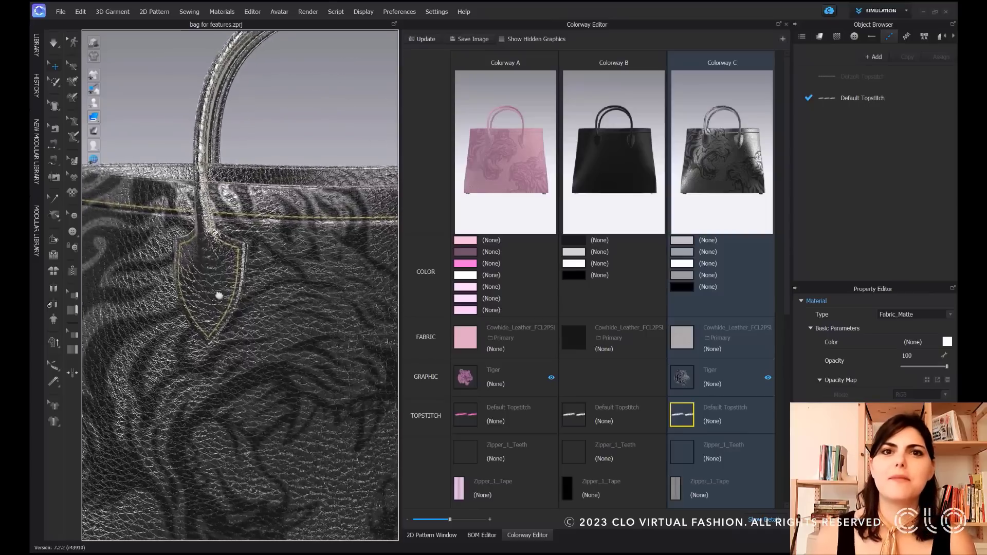
pyautogui.moveTo(207, 282); pyautogui.dragTo(235, 313, button='middle')
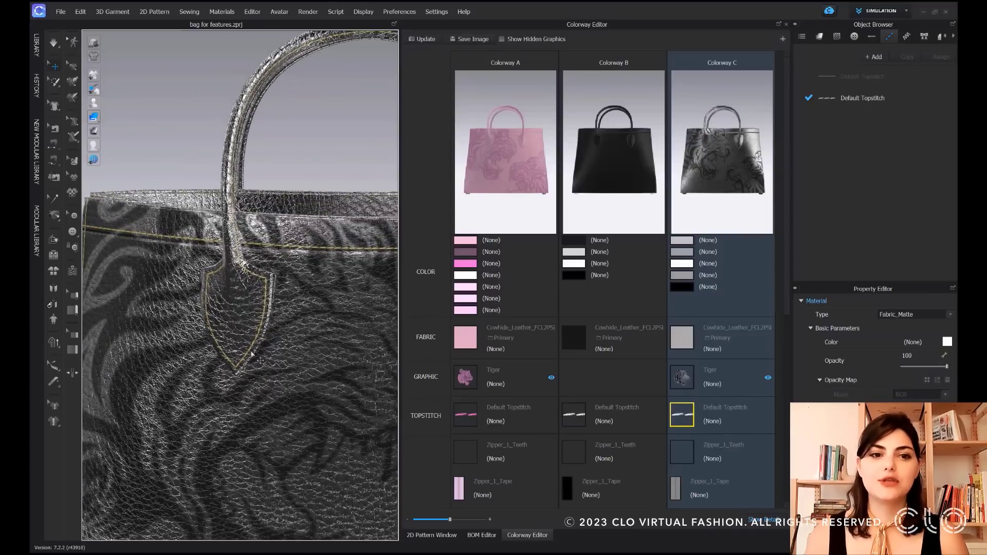
pyautogui.scroll(-5, 252, 354)
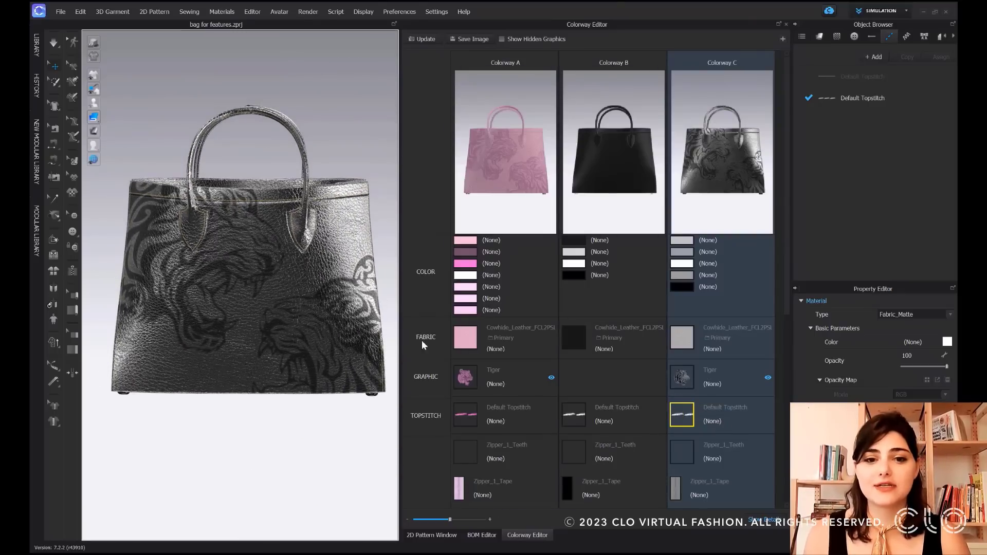
# - Select Colorway C's Tiger graphic and its Cowhide_Leather fabric one after the other to locate each on the bag
pyautogui.click(683, 379)
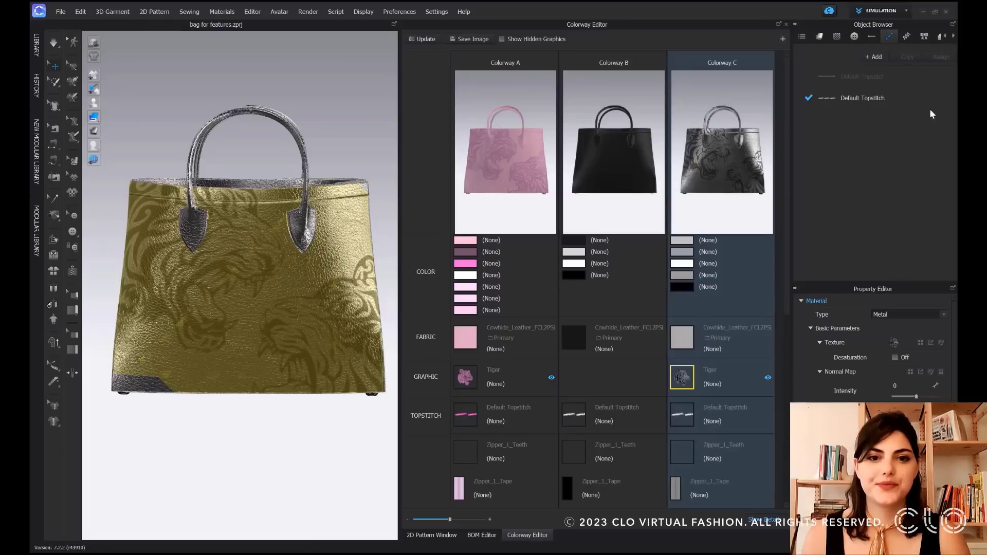
pyautogui.click(820, 37)
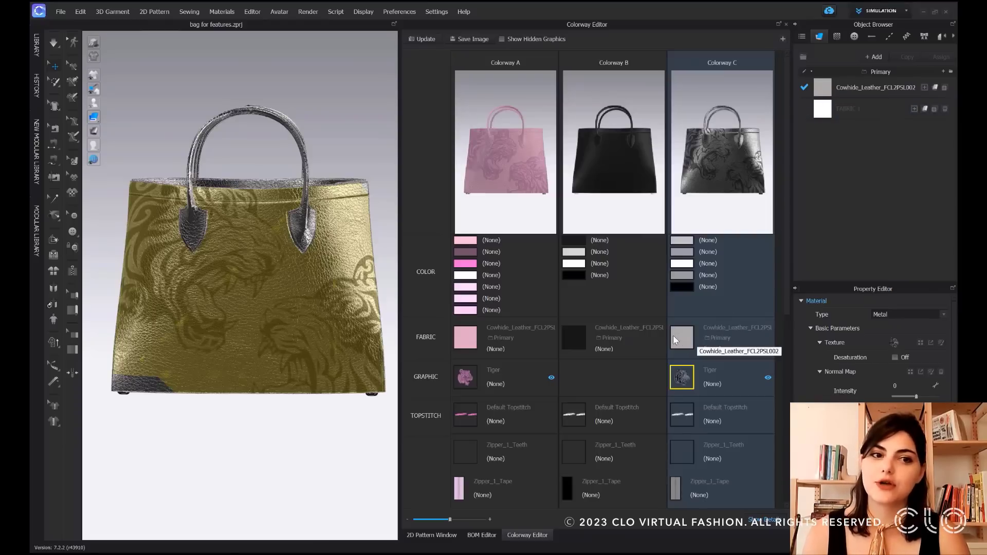
pyautogui.click(686, 337)
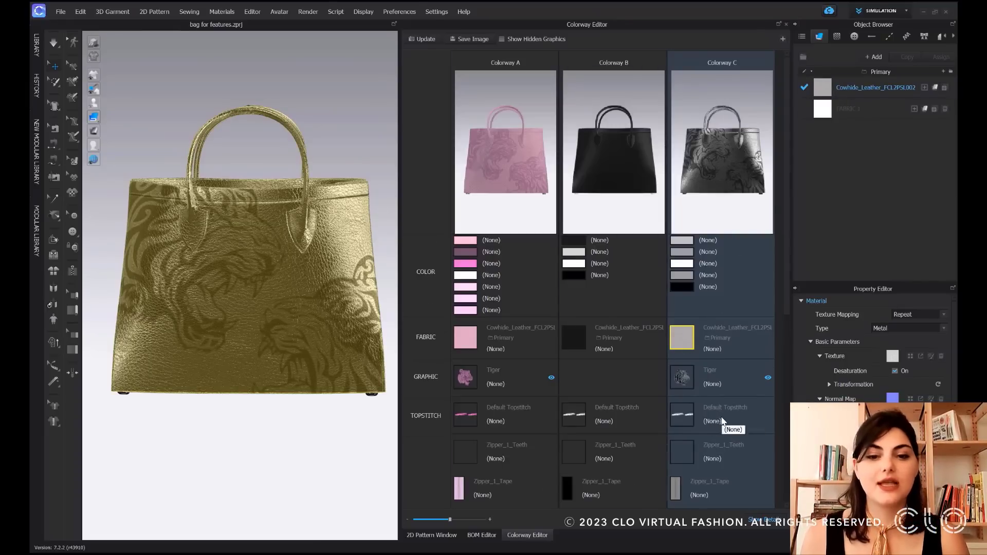
# - Select the first Bag Stand trim of Colorway C to locate it on the underside of the bag
pyautogui.scroll(-8, 722, 421)
pyautogui.scroll(6, 329, 352)
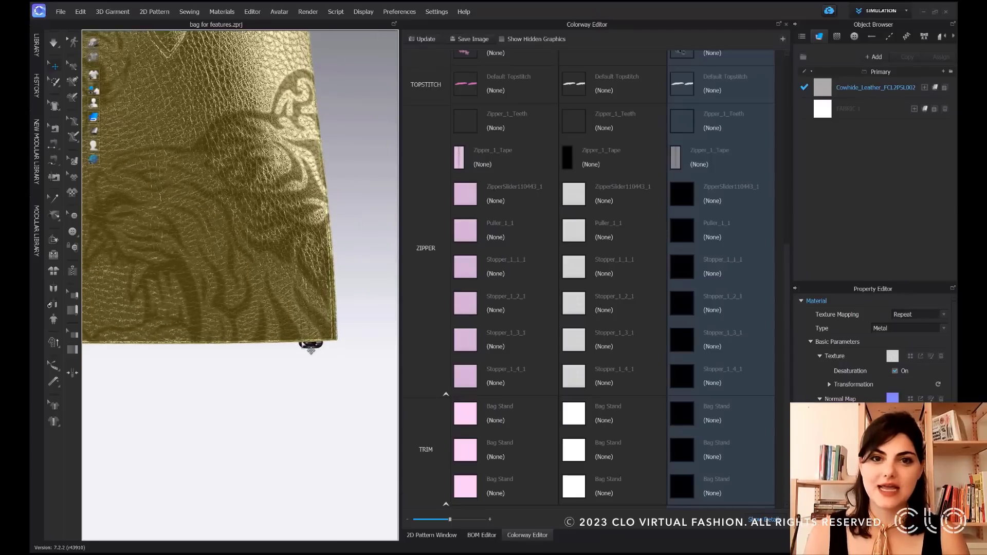
pyautogui.click(683, 415)
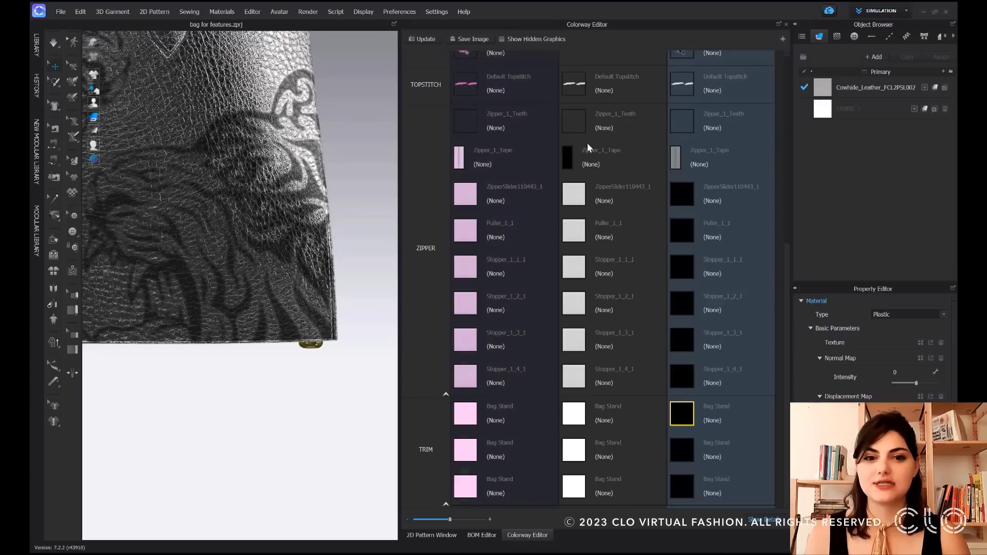
pyautogui.click(923, 37)
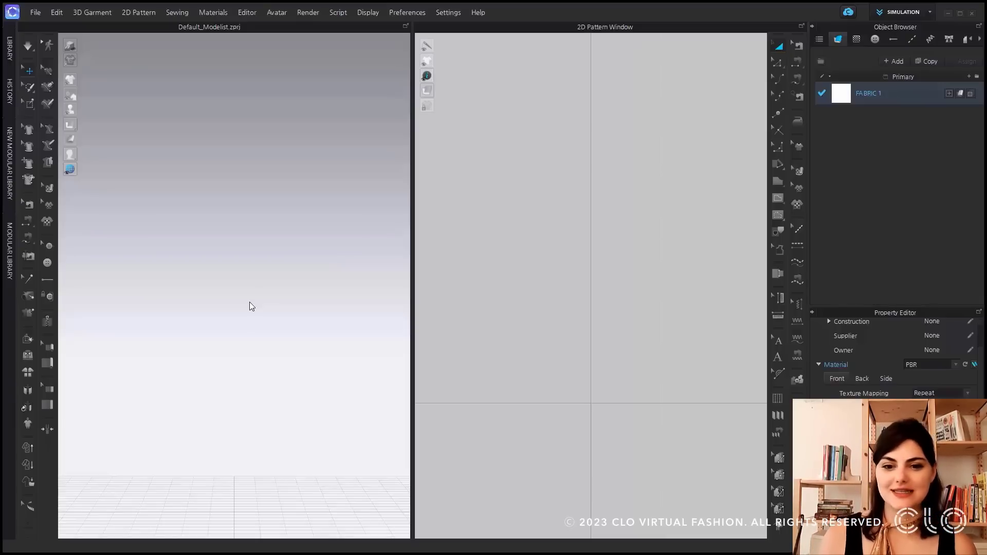
# - Open the Substance folder among the library's materials
pyautogui.click(12, 54)
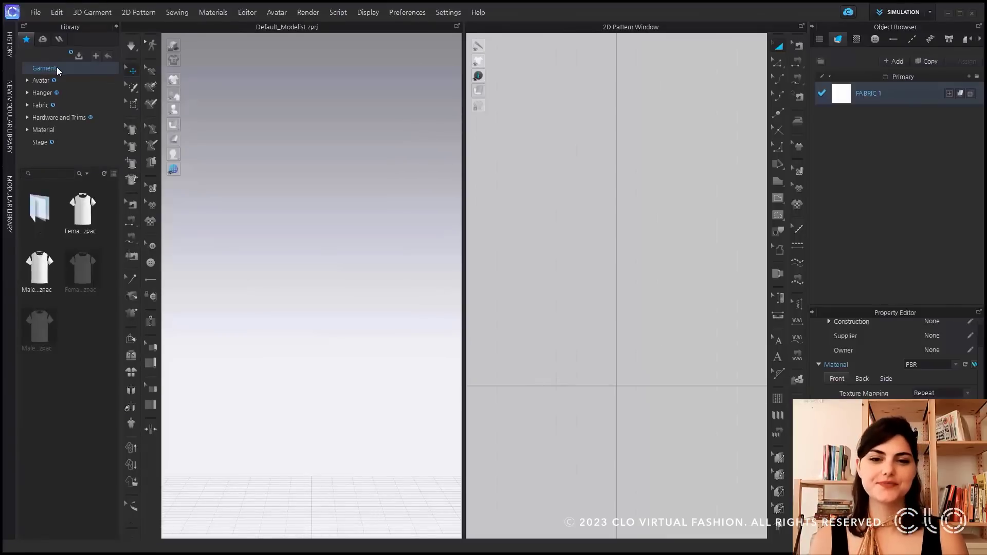
pyautogui.click(62, 128)
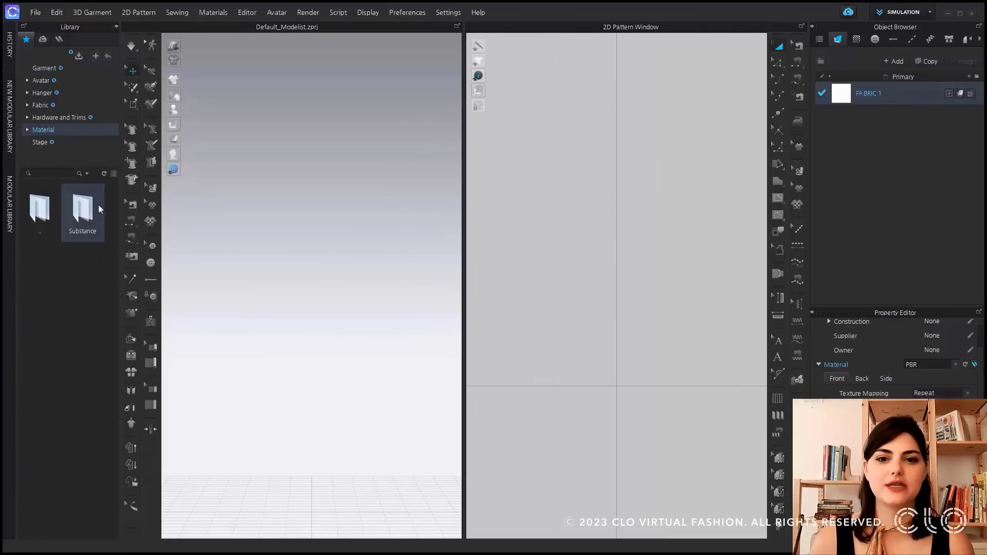
pyautogui.doubleClick(90, 222)
# - Add the denim_fabric.sbsar material from the library to the project's fabrics and enlarge the view of its properties
pyautogui.moveTo(84, 226)
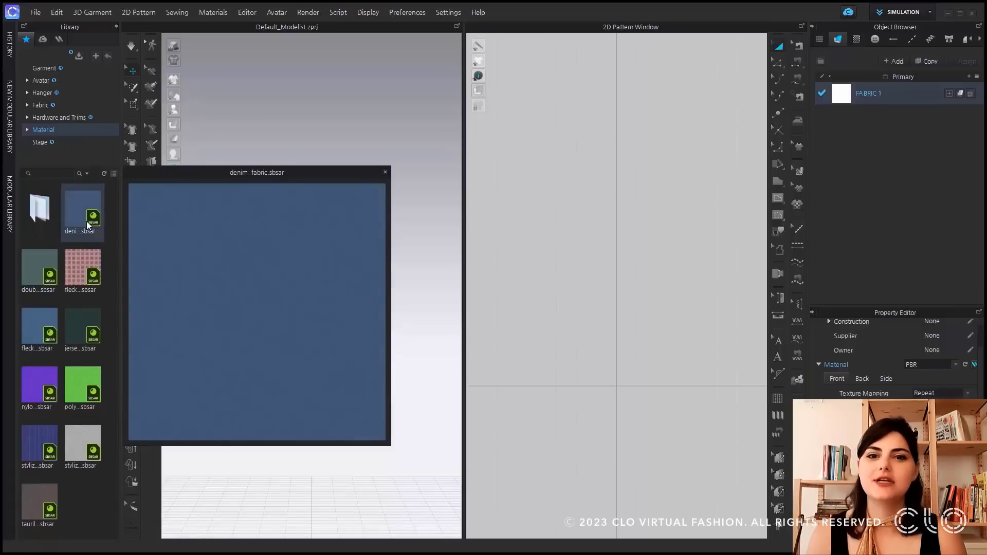
pyautogui.doubleClick(87, 221)
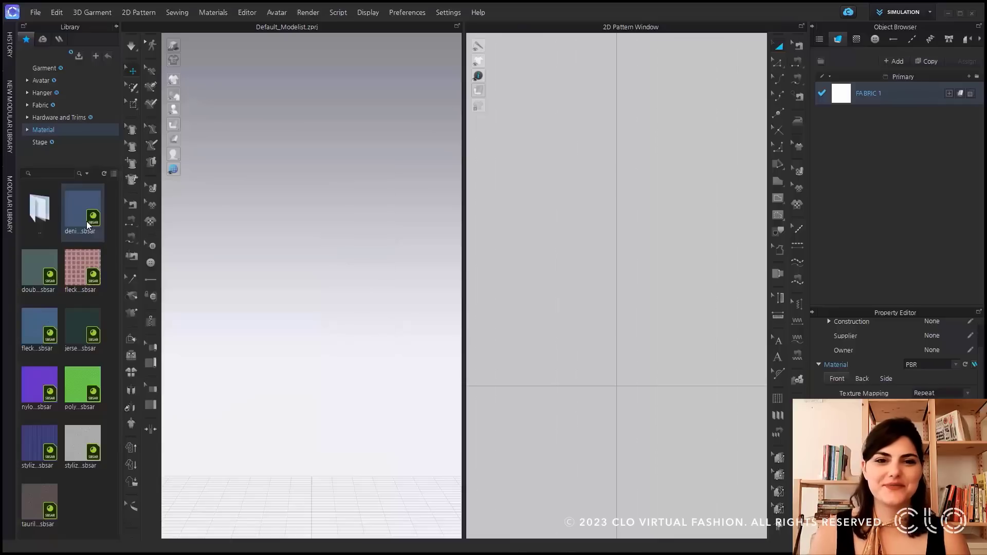
pyautogui.click(495, 317)
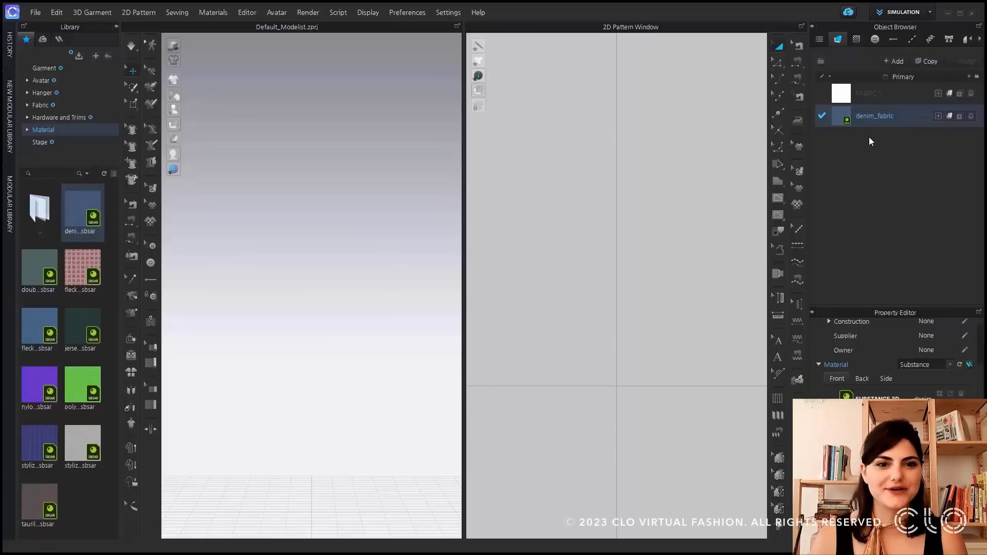
pyautogui.moveTo(877, 308); pyautogui.dragTo(876, 200)
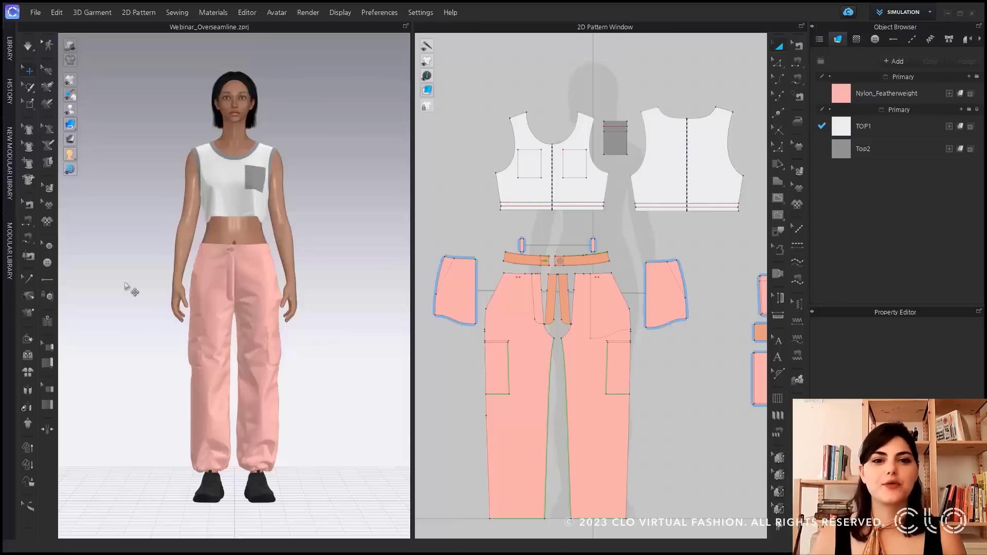
# - Select the sewing between the grey chest pocket and its placement outline on the front top piece
pyautogui.scroll(5, 591, 129)
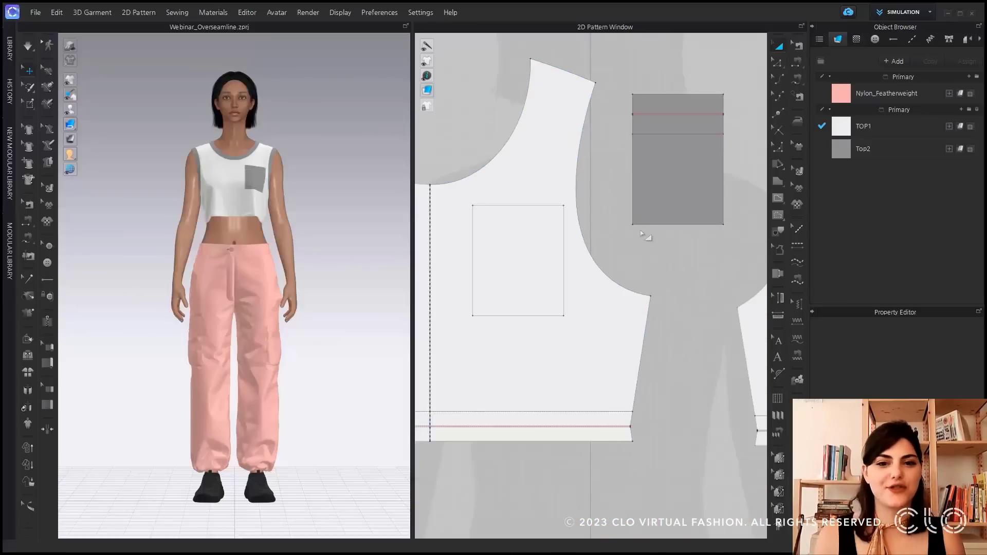
pyautogui.click(799, 47)
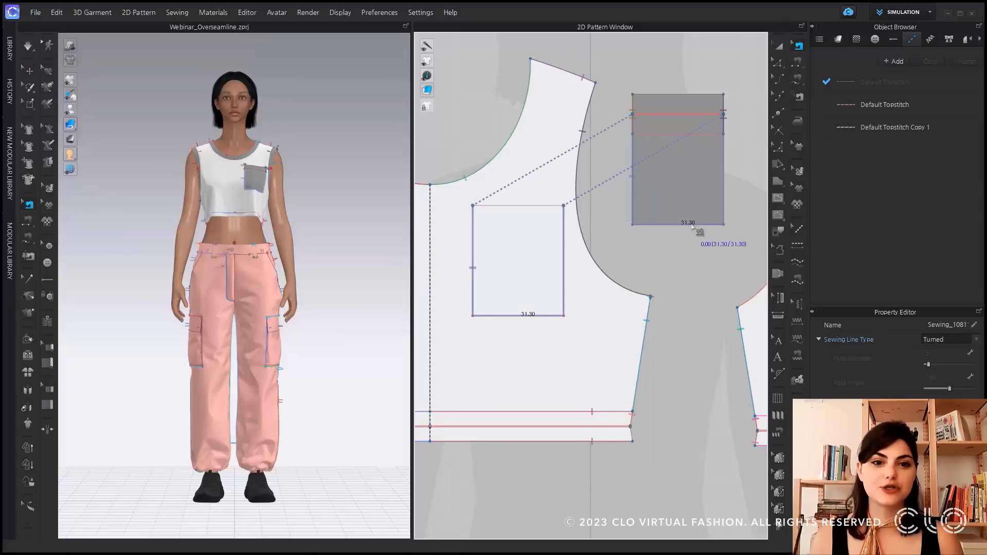
pyautogui.moveTo(547, 261); pyautogui.dragTo(679, 250, button='middle')
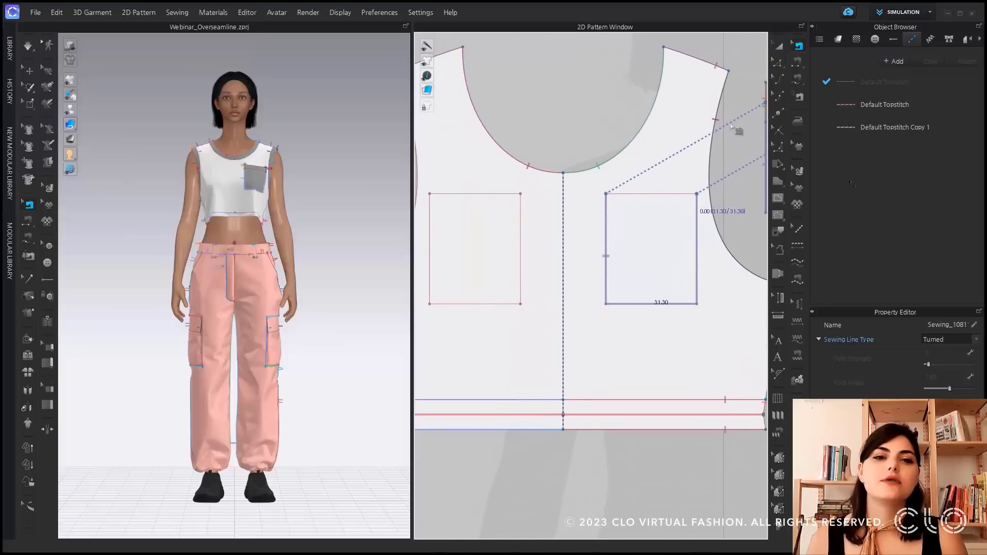